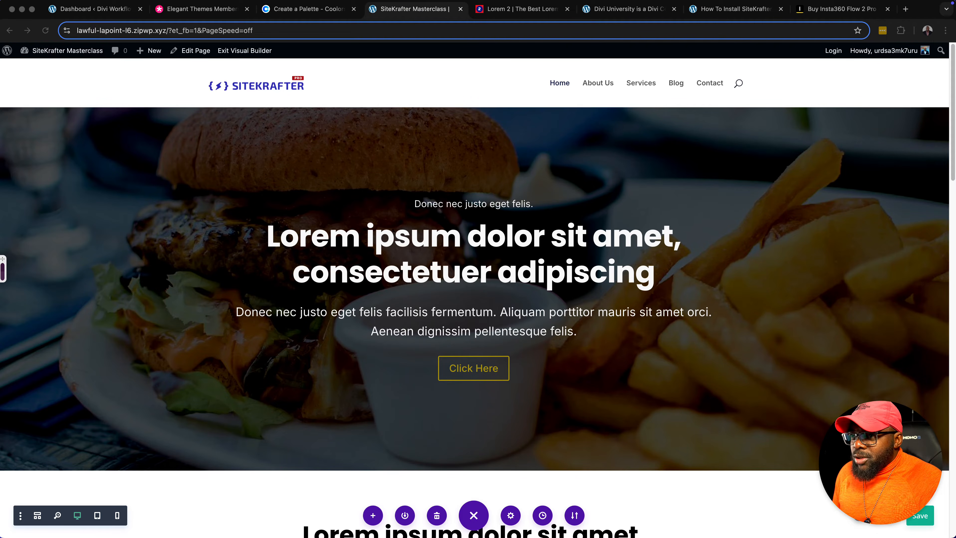
- Examine the SiteKrafter Masterclass homepage layout from the hero section through the cards and testimonials to the footer
{"action": "scroll", "coordinate": [474, 302], "scroll_direction": "down", "scroll_amount": 5}
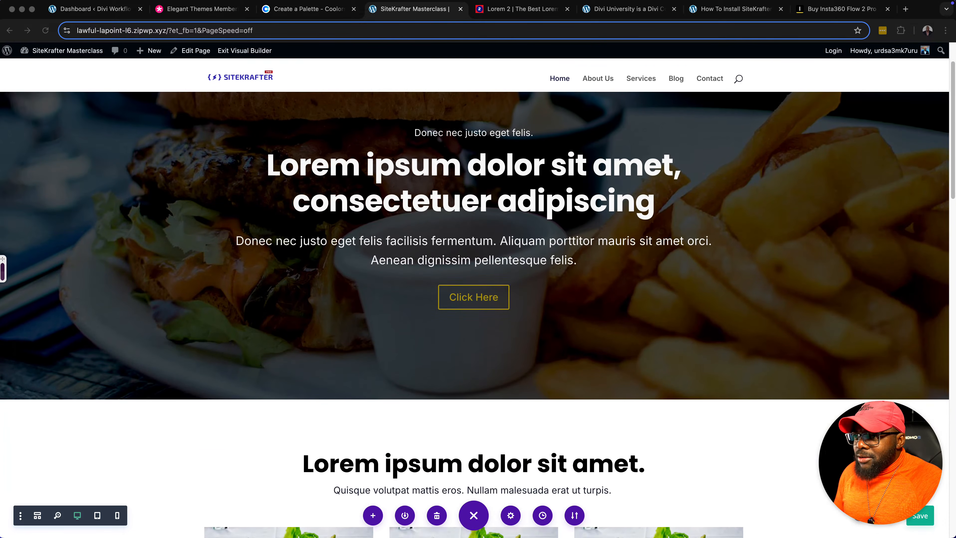
{"action": "scroll", "coordinate": [474, 302], "scroll_direction": "down", "scroll_amount": 6}
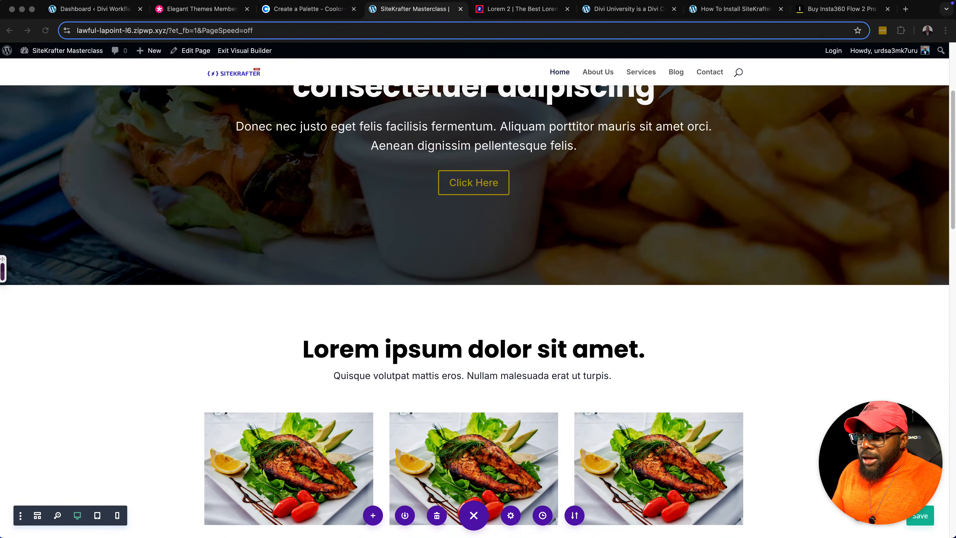
{"action": "scroll", "coordinate": [475, 301], "scroll_direction": "down", "scroll_amount": 7}
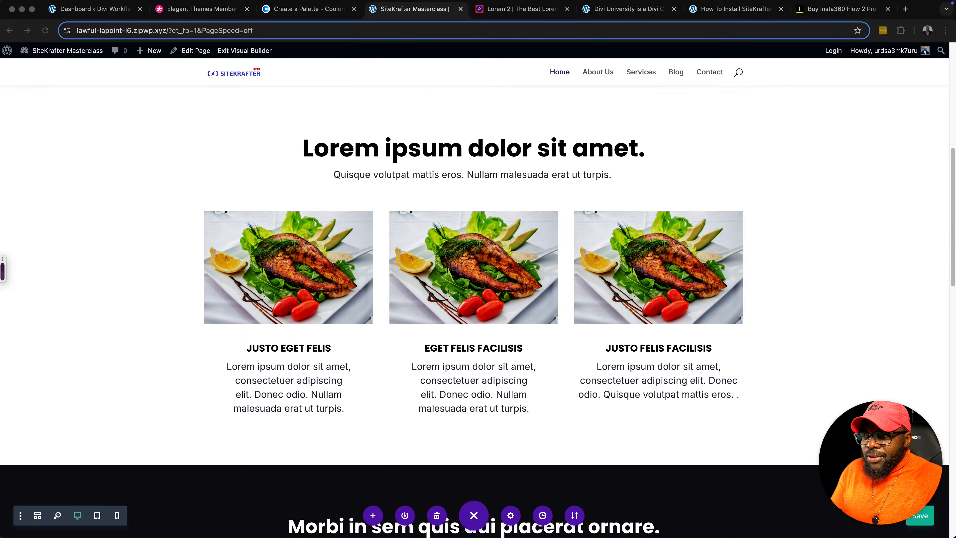
{"action": "scroll", "coordinate": [474, 301], "scroll_direction": "down", "scroll_amount": 9}
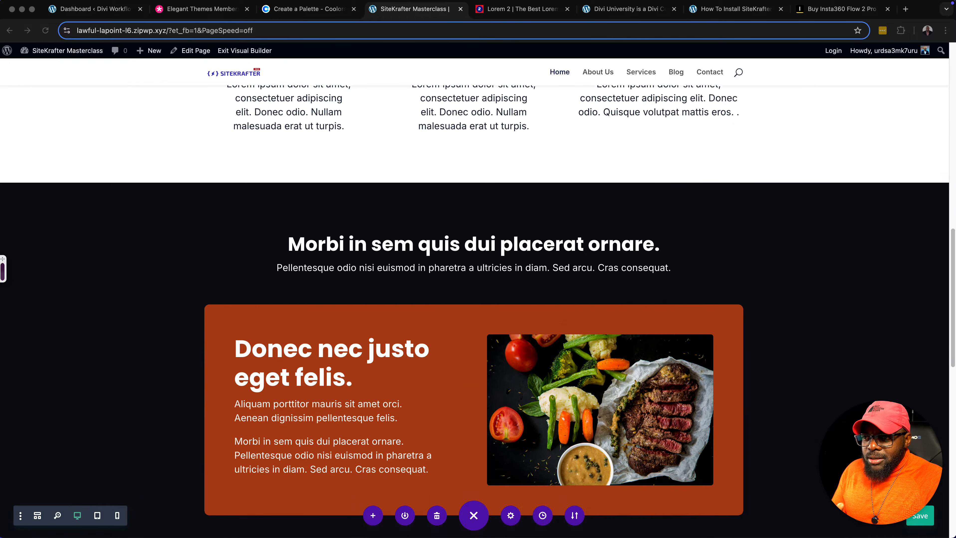
{"action": "scroll", "coordinate": [475, 301], "scroll_direction": "down", "scroll_amount": 10}
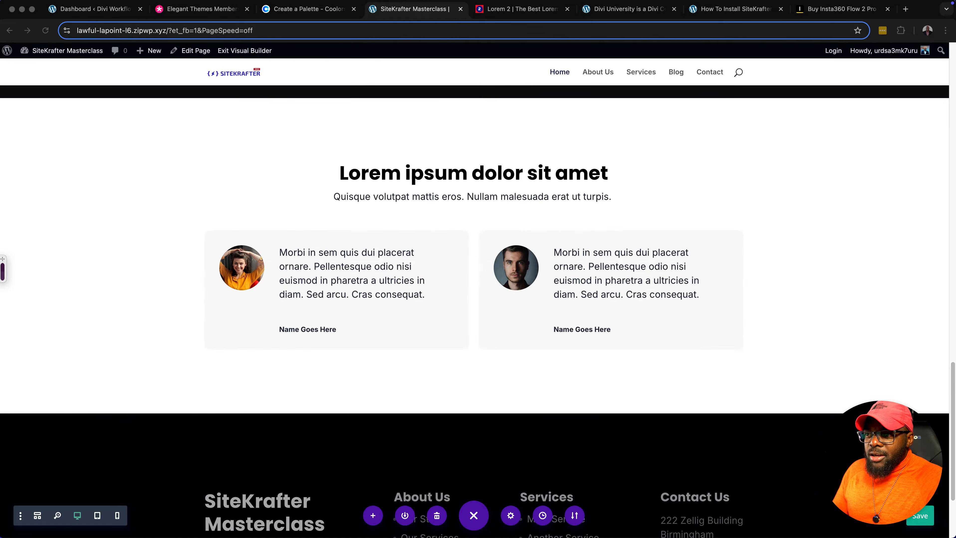
{"action": "scroll", "coordinate": [474, 301], "scroll_direction": "down", "scroll_amount": 2}
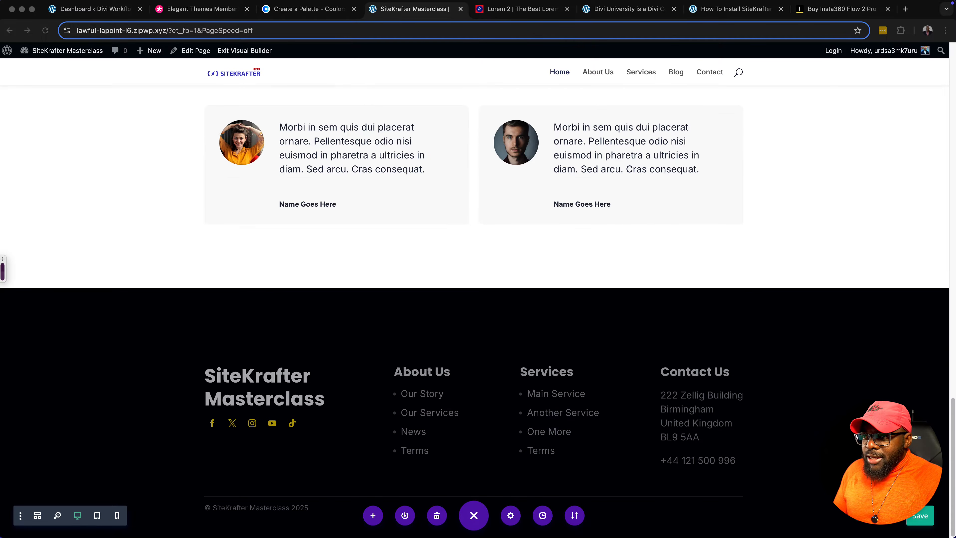
{"action": "scroll", "coordinate": [474, 302], "scroll_direction": "up", "scroll_amount": 20}
- Switch to the Insta360 Flow 2 Pro store page and review its bundles, colours, service add-ons, delivery and payment options
{"action": "left_click", "coordinate": [844, 8]}
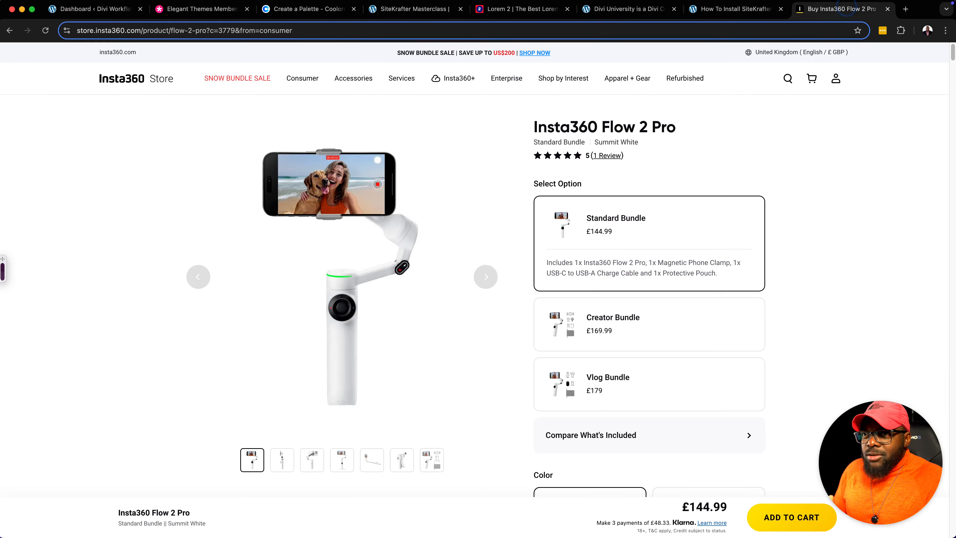
{"action": "scroll", "coordinate": [568, 286], "scroll_direction": "down", "scroll_amount": 2}
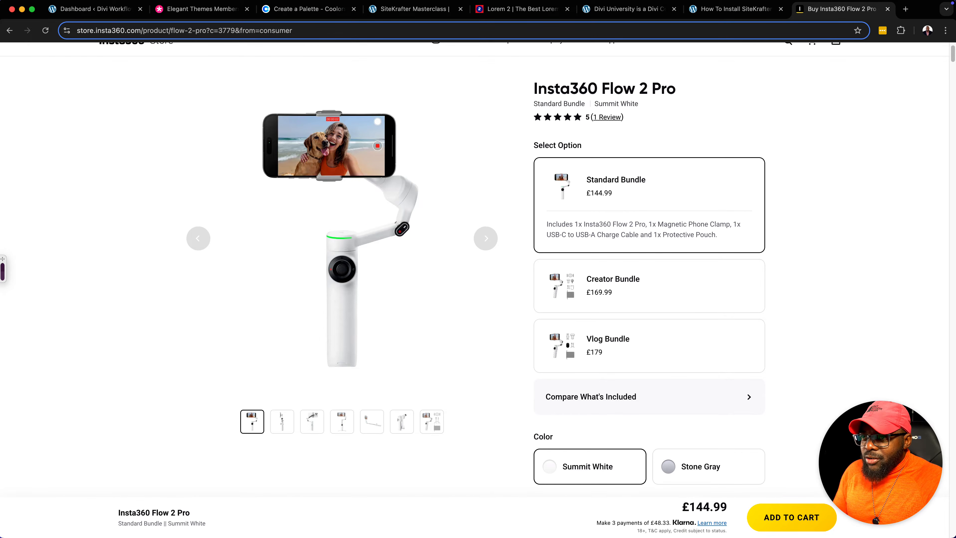
{"action": "scroll", "coordinate": [436, 269], "scroll_direction": "down", "scroll_amount": 2}
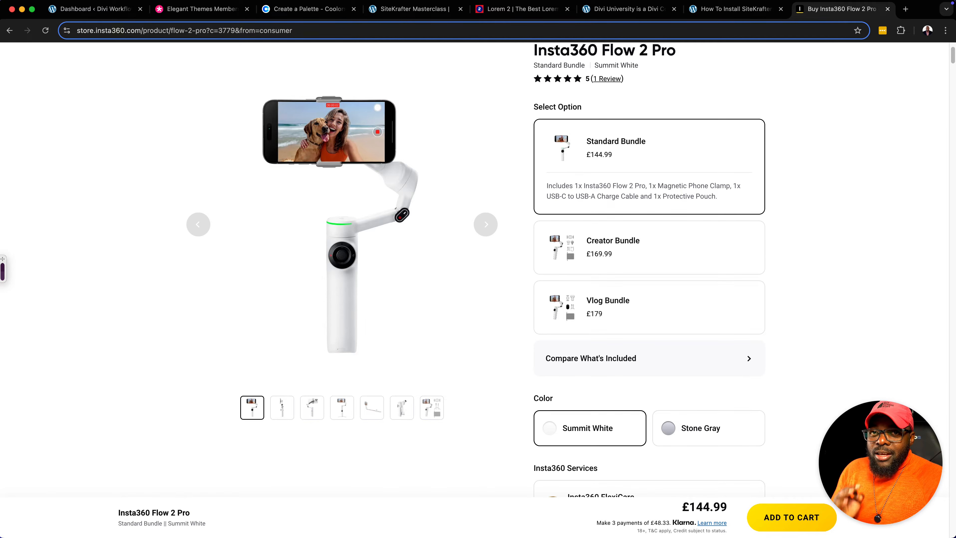
{"action": "scroll", "coordinate": [569, 248], "scroll_direction": "down", "scroll_amount": 1}
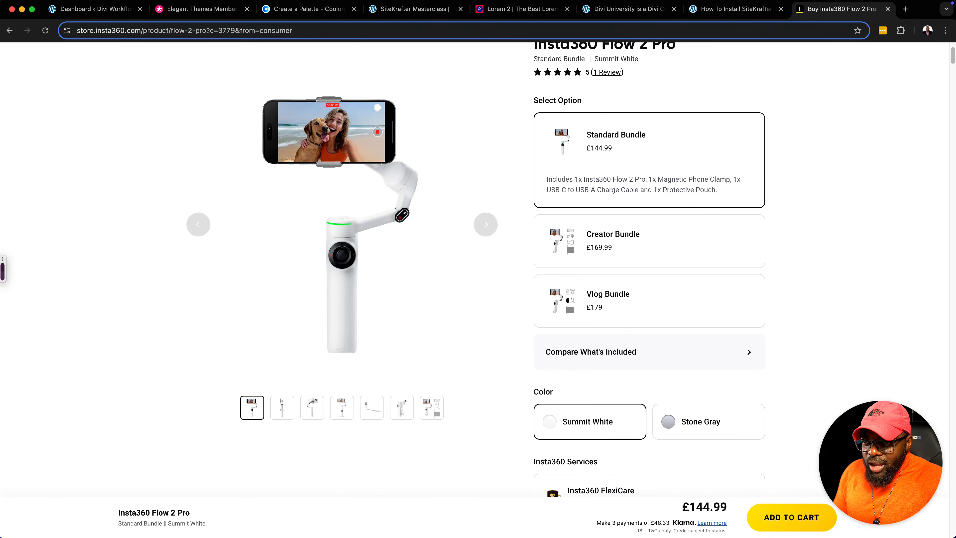
{"action": "scroll", "coordinate": [569, 242], "scroll_direction": "down", "scroll_amount": 15}
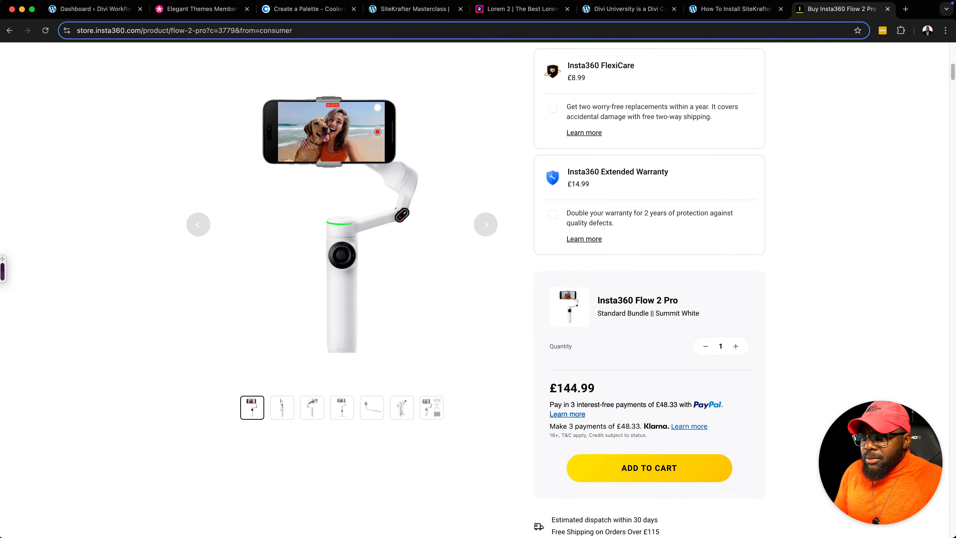
{"action": "scroll", "coordinate": [569, 242], "scroll_direction": "down", "scroll_amount": 8}
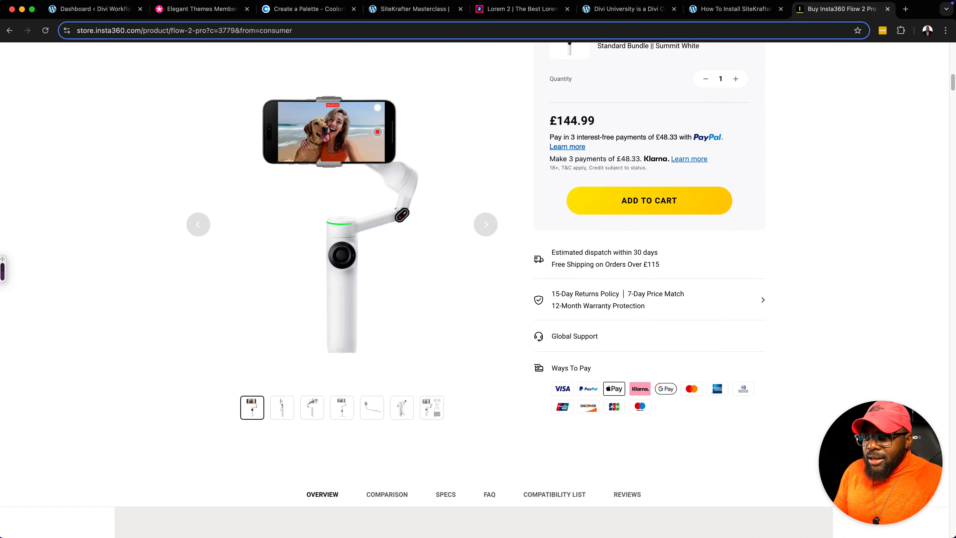
{"action": "scroll", "coordinate": [568, 242], "scroll_direction": "down", "scroll_amount": 2}
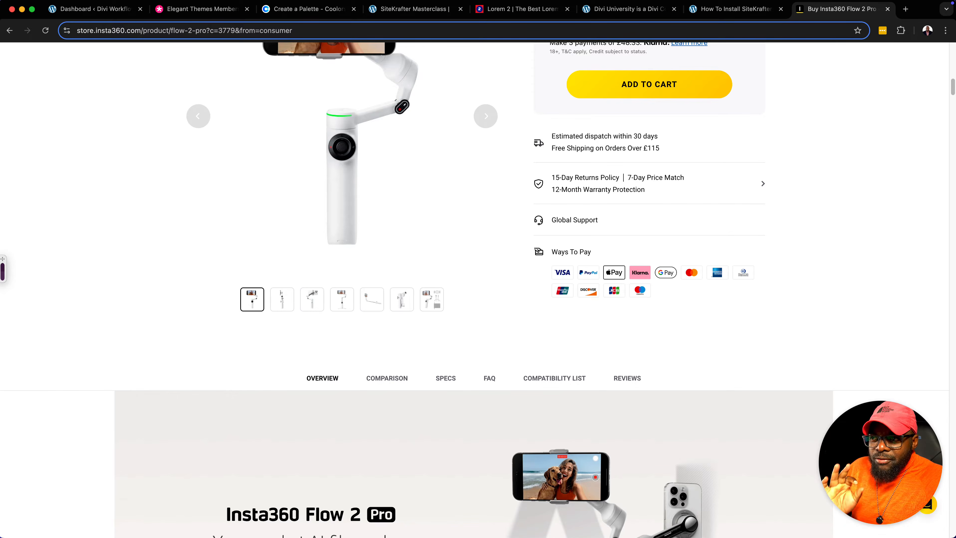
{"action": "scroll", "coordinate": [569, 241], "scroll_direction": "down", "scroll_amount": 8}
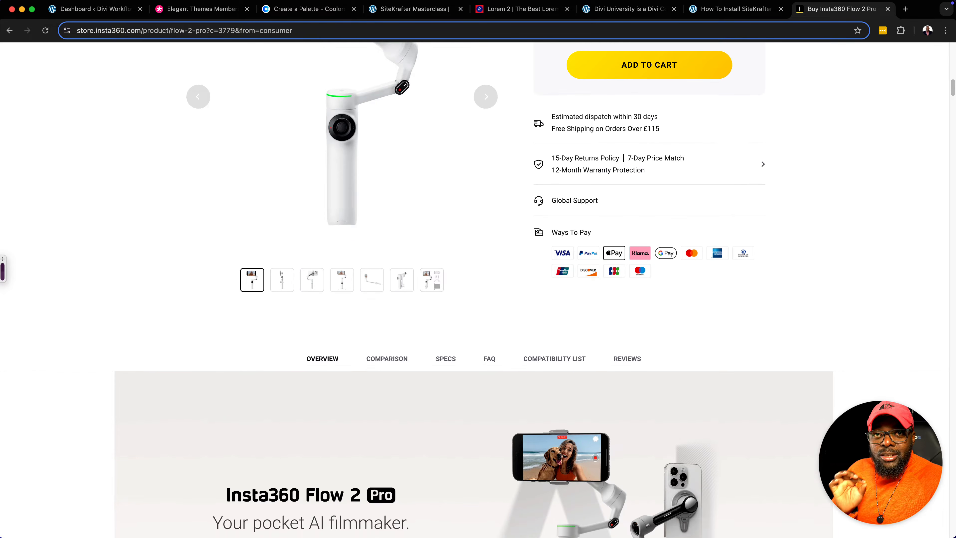
- Examine how the Insta360 Flow 2 Pro overview presents its feature grid, setup, tracking and content creation sections
{"action": "scroll", "coordinate": [473, 282], "scroll_direction": "down", "scroll_amount": 10}
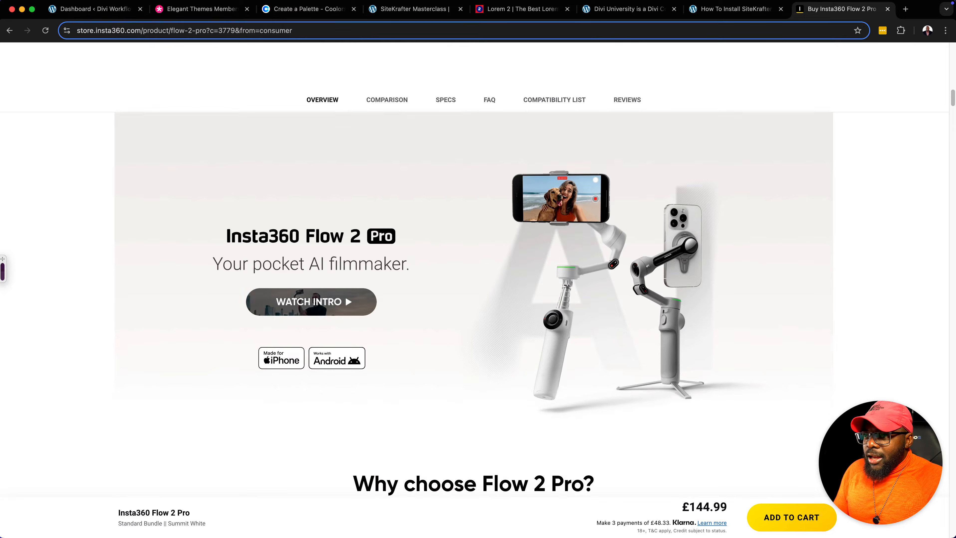
{"action": "scroll", "coordinate": [472, 283], "scroll_direction": "down", "scroll_amount": 4}
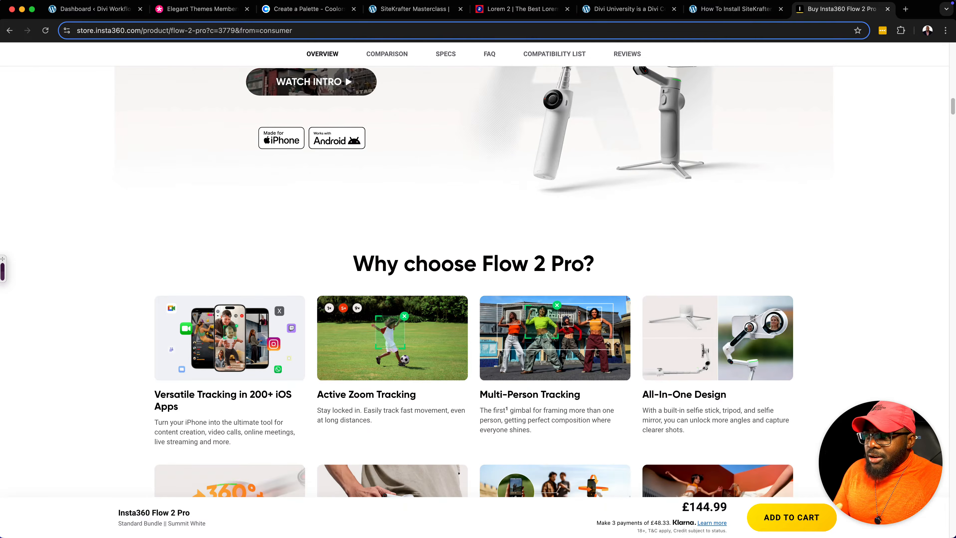
{"action": "scroll", "coordinate": [473, 283], "scroll_direction": "down", "scroll_amount": 3}
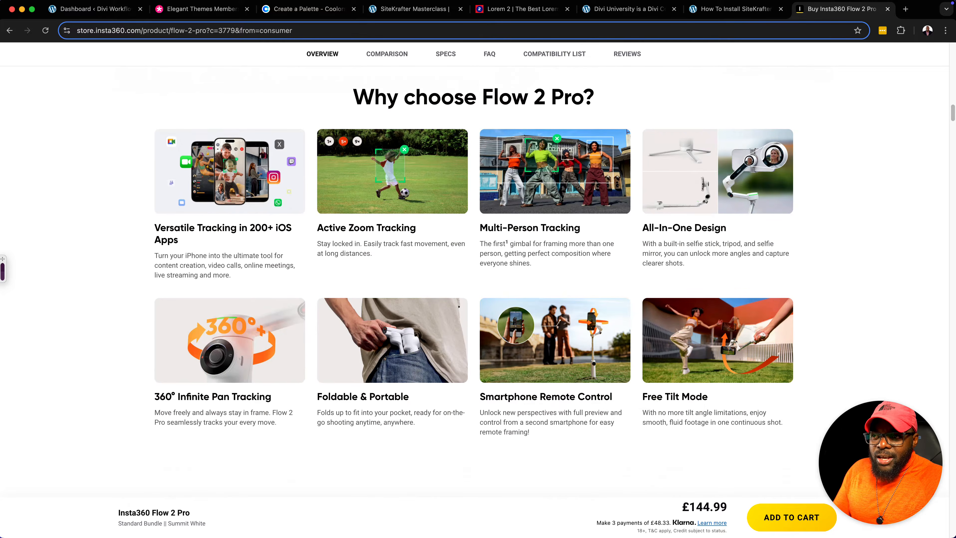
{"action": "scroll", "coordinate": [473, 282], "scroll_direction": "down", "scroll_amount": 11}
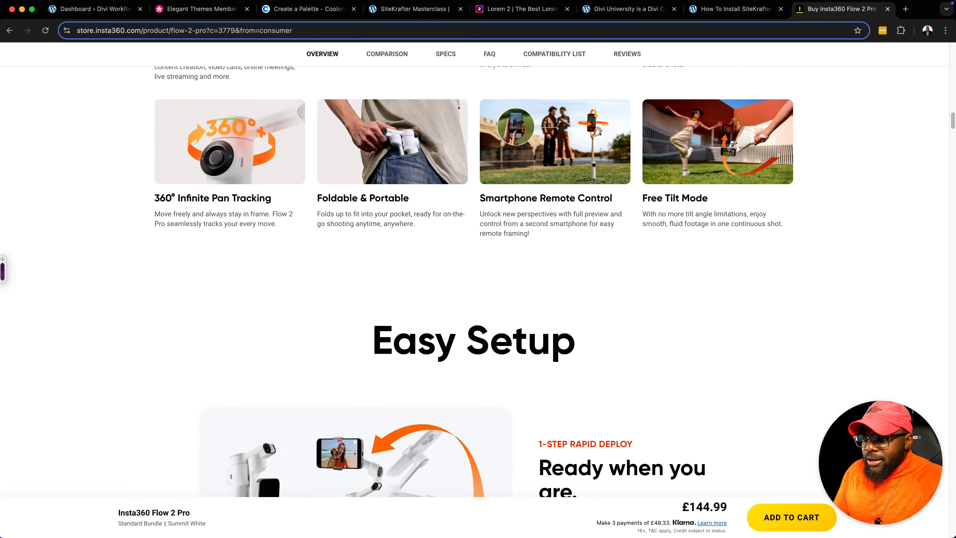
{"action": "scroll", "coordinate": [473, 282], "scroll_direction": "down", "scroll_amount": 9}
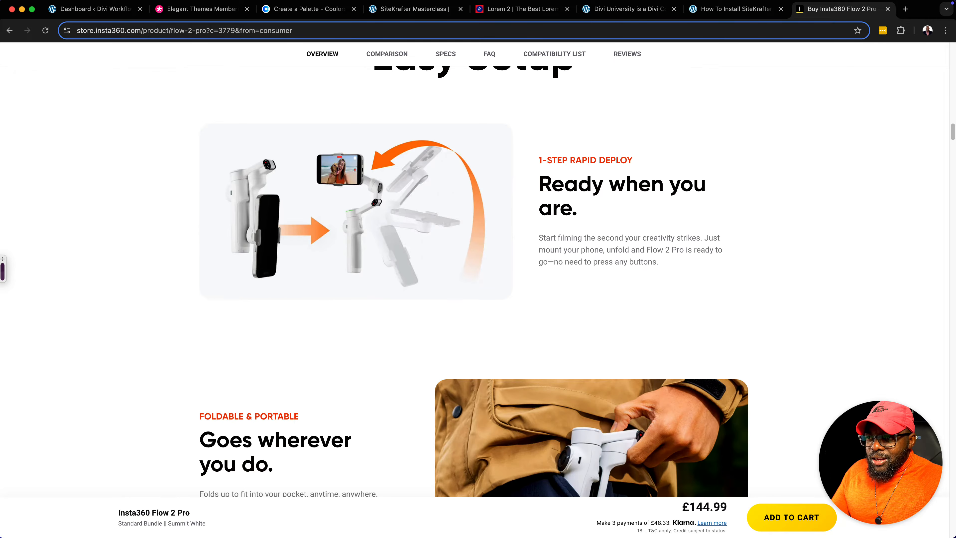
{"action": "scroll", "coordinate": [473, 282], "scroll_direction": "down", "scroll_amount": 20}
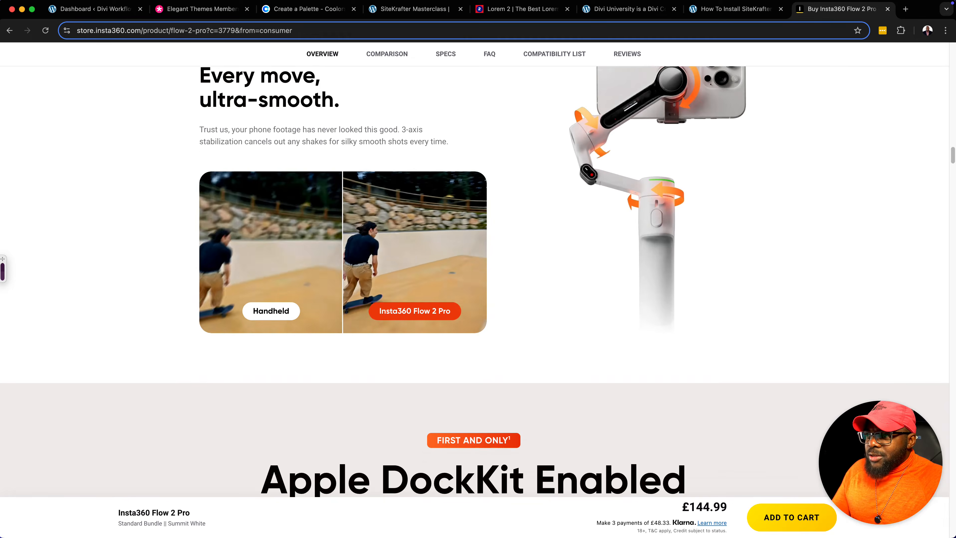
{"action": "scroll", "coordinate": [473, 283], "scroll_direction": "down", "scroll_amount": 10}
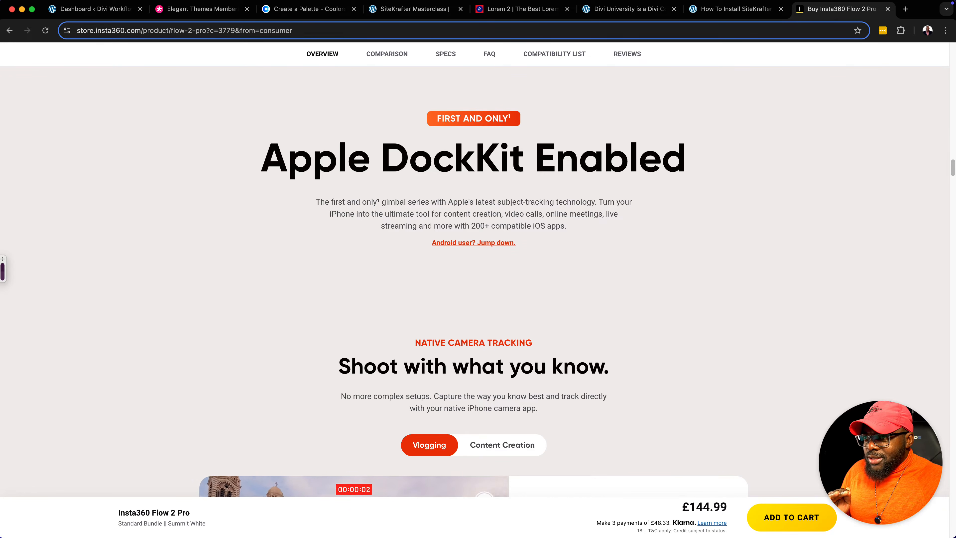
{"action": "scroll", "coordinate": [473, 283], "scroll_direction": "down", "scroll_amount": 1}
{"action": "scroll", "coordinate": [473, 283], "scroll_direction": "down", "scroll_amount": 20}
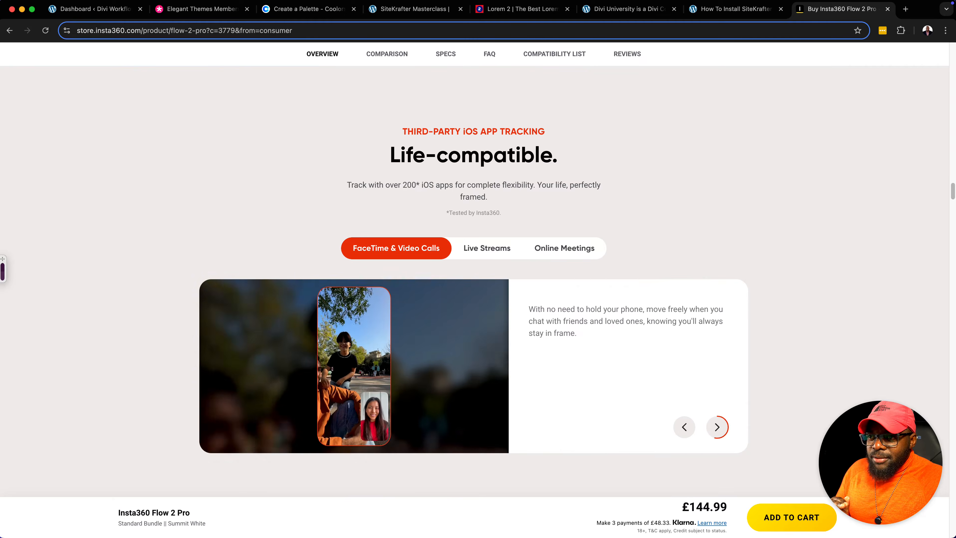
{"action": "scroll", "coordinate": [473, 283], "scroll_direction": "down", "scroll_amount": 13}
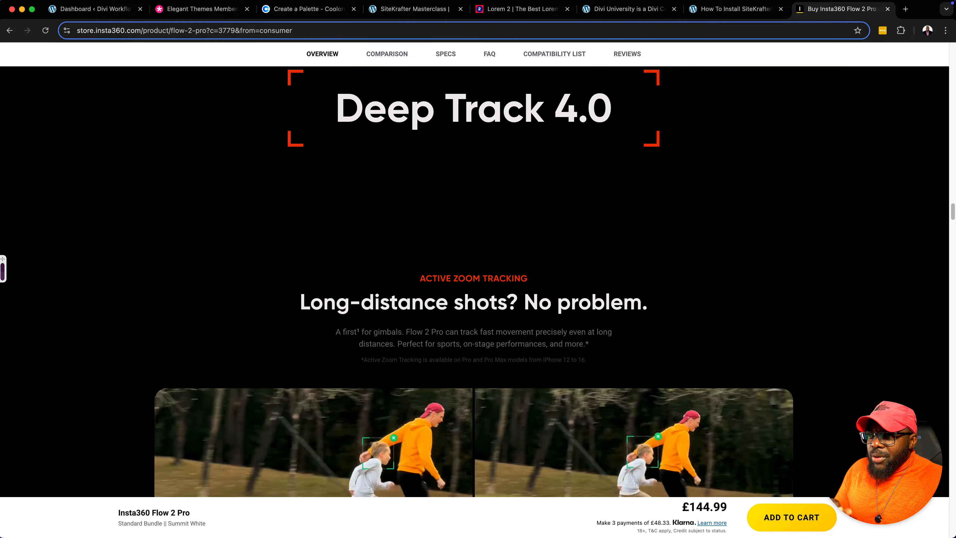
{"action": "scroll", "coordinate": [473, 283], "scroll_direction": "down", "scroll_amount": 20}
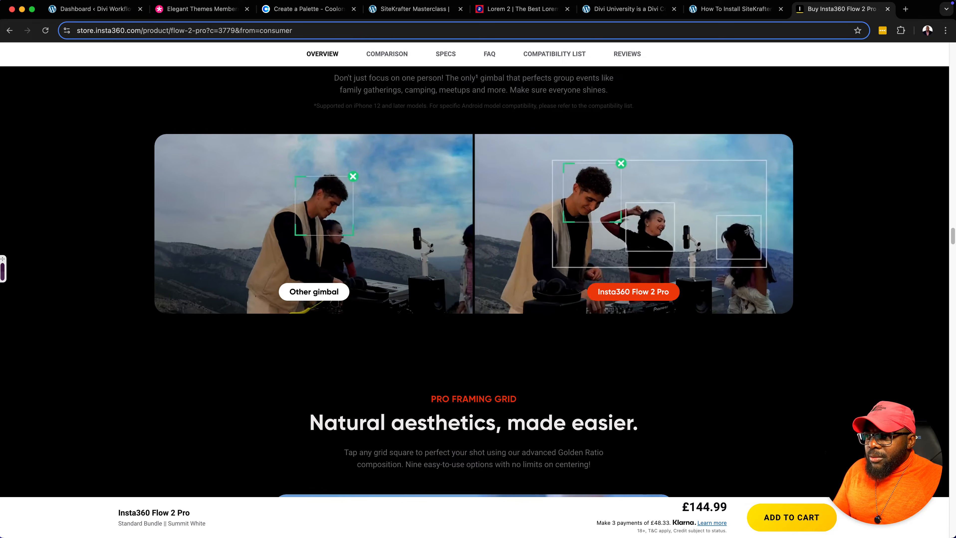
{"action": "scroll", "coordinate": [472, 282], "scroll_direction": "down", "scroll_amount": 20}
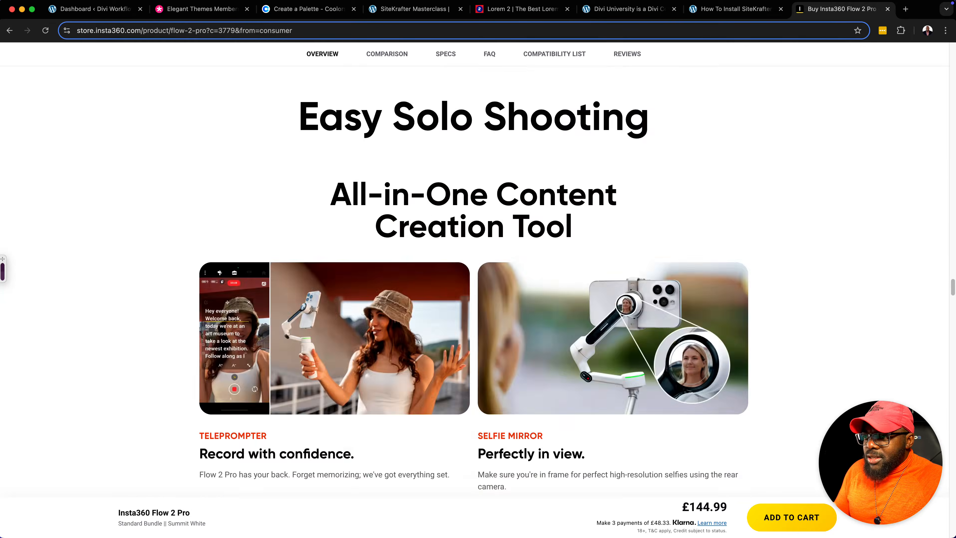
{"action": "scroll", "coordinate": [473, 282], "scroll_direction": "up", "scroll_amount": 1}
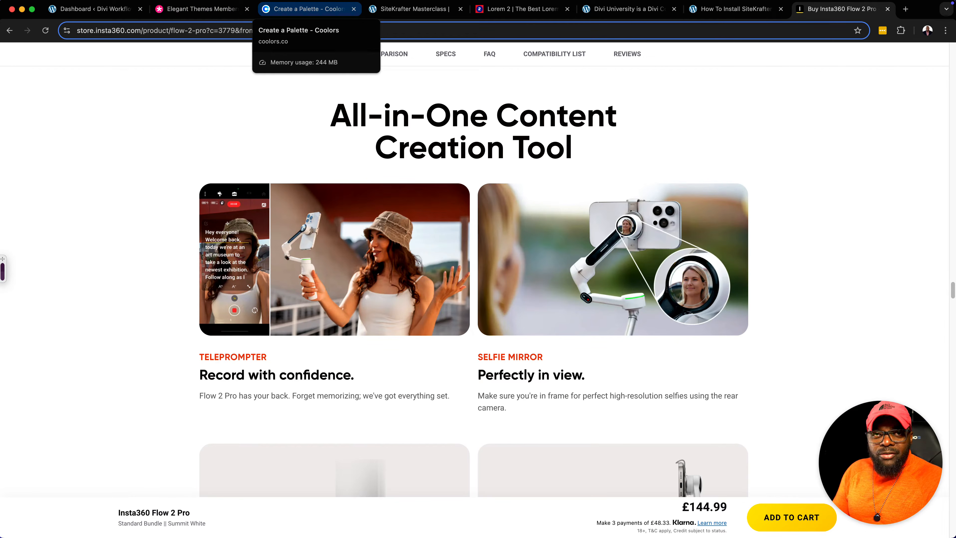
- Look over the Divi Workflow site's WordPress dashboard and the Elegant Themes members area, and close the members area page
{"action": "left_click", "coordinate": [94, 9]}
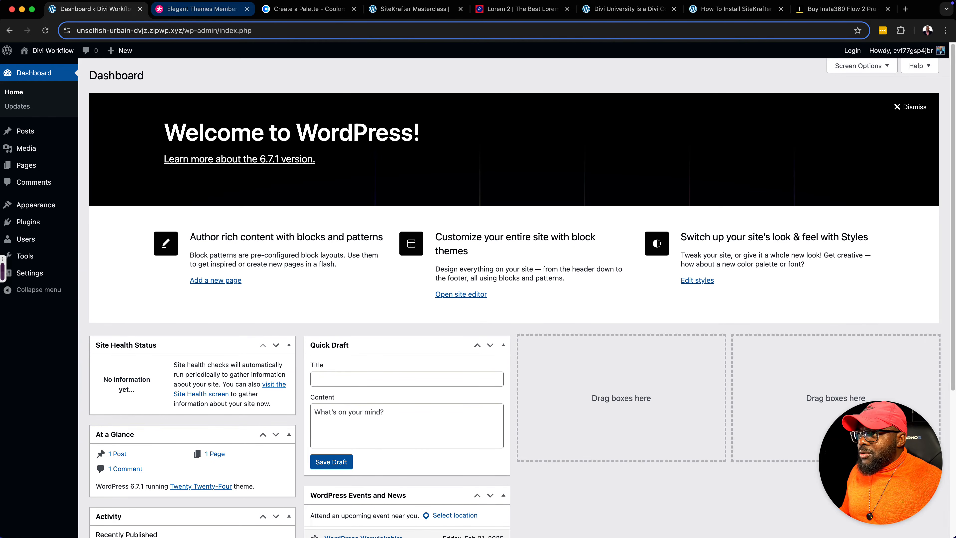
{"action": "left_click", "coordinate": [202, 10]}
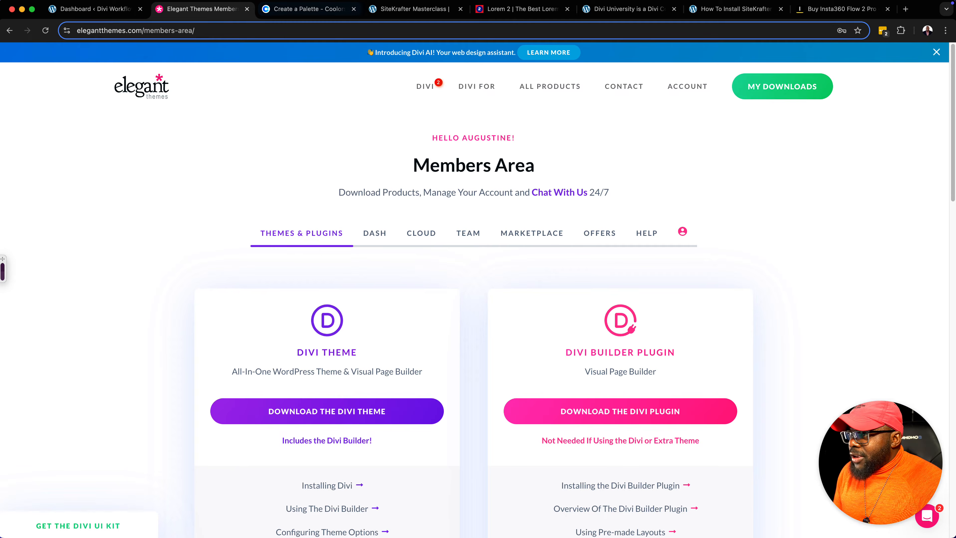
{"action": "left_click", "coordinate": [246, 9]}
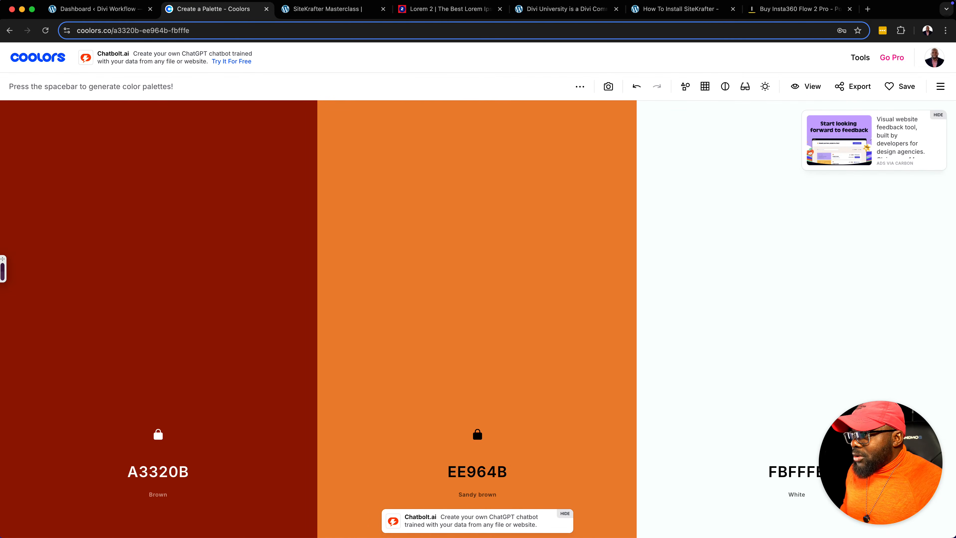
- Install a new theme on the Divi Workflow WordPress site from the Divi (2).zip file in Downloads
{"action": "left_click", "coordinate": [98, 9]}
{"action": "mouse_move", "coordinate": [36, 204]}
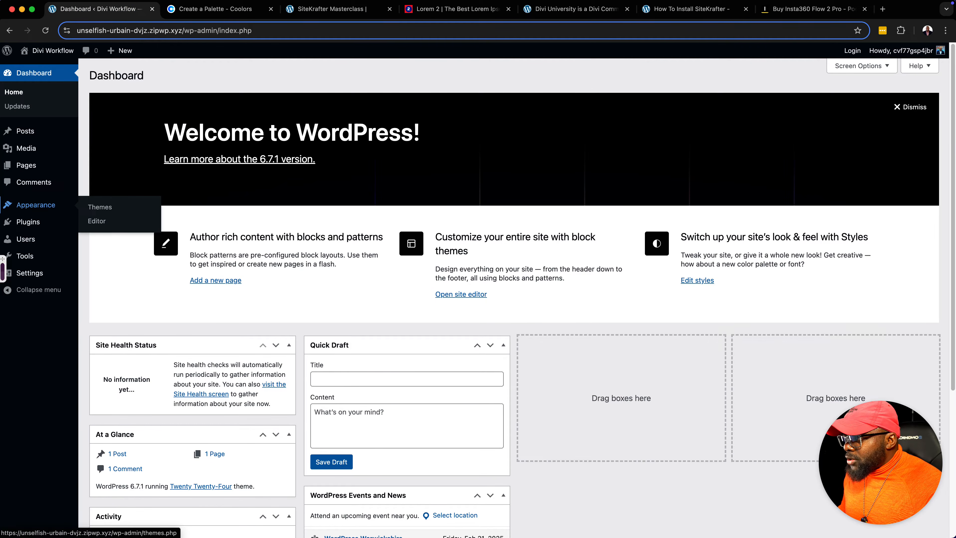
{"action": "left_click", "coordinate": [98, 206]}
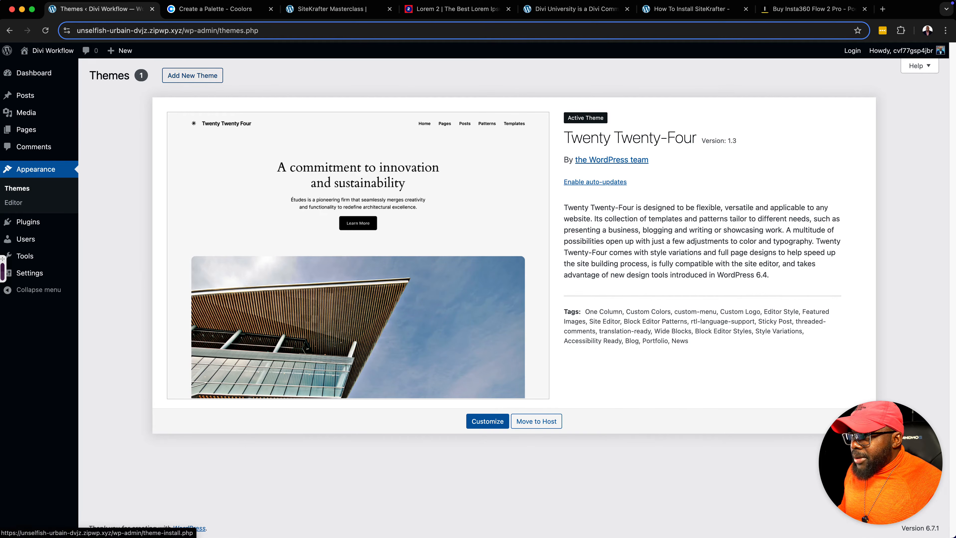
{"action": "left_click", "coordinate": [174, 76]}
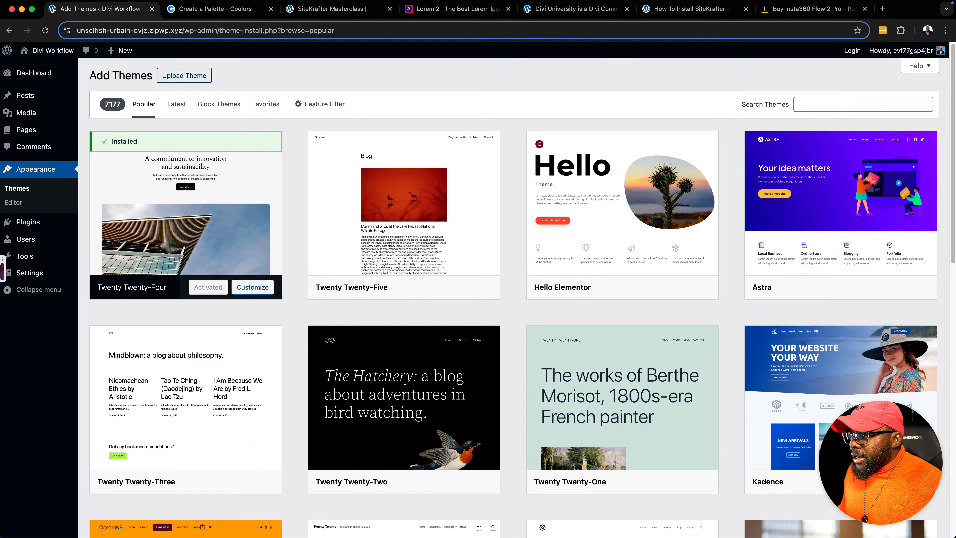
{"action": "left_click", "coordinate": [174, 75]}
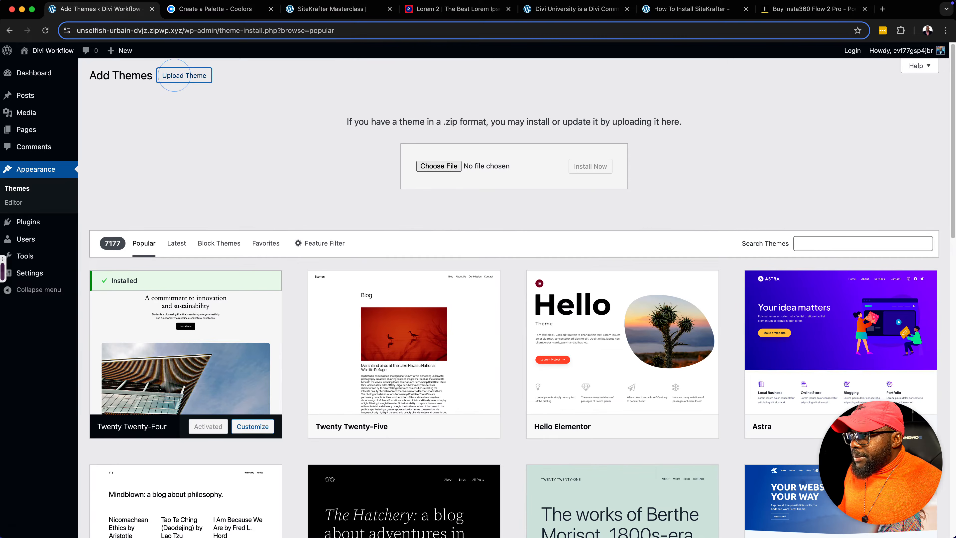
{"action": "left_click", "coordinate": [426, 165]}
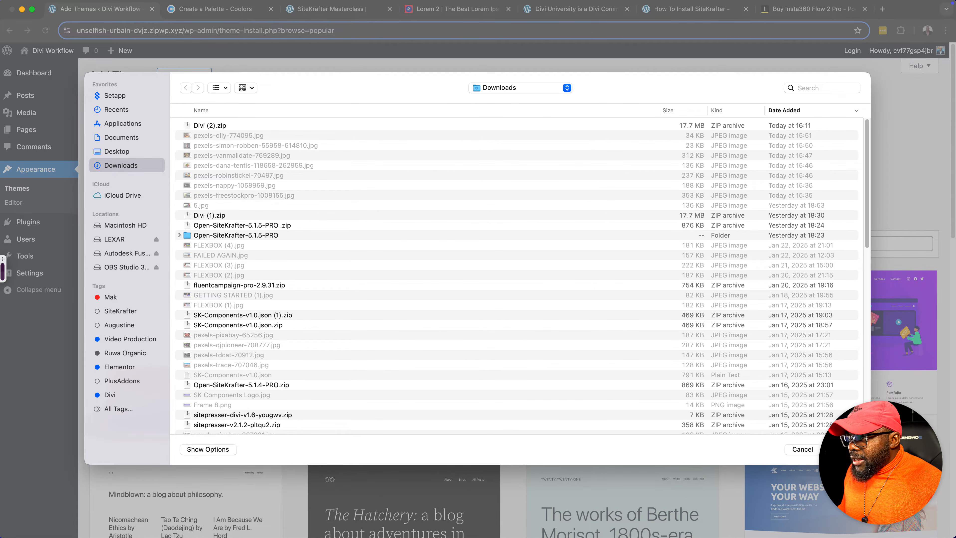
{"action": "left_click", "coordinate": [237, 125]}
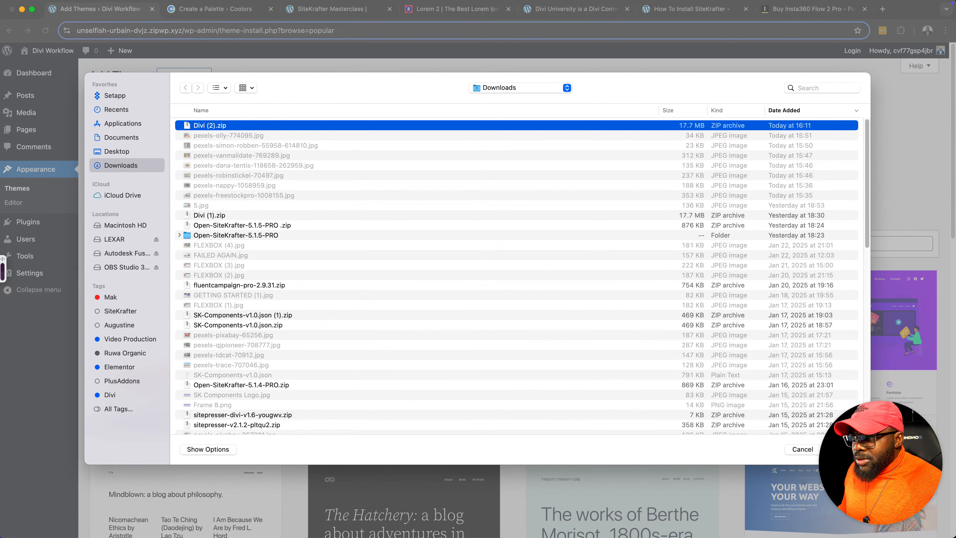
{"action": "double_click", "coordinate": [237, 125]}
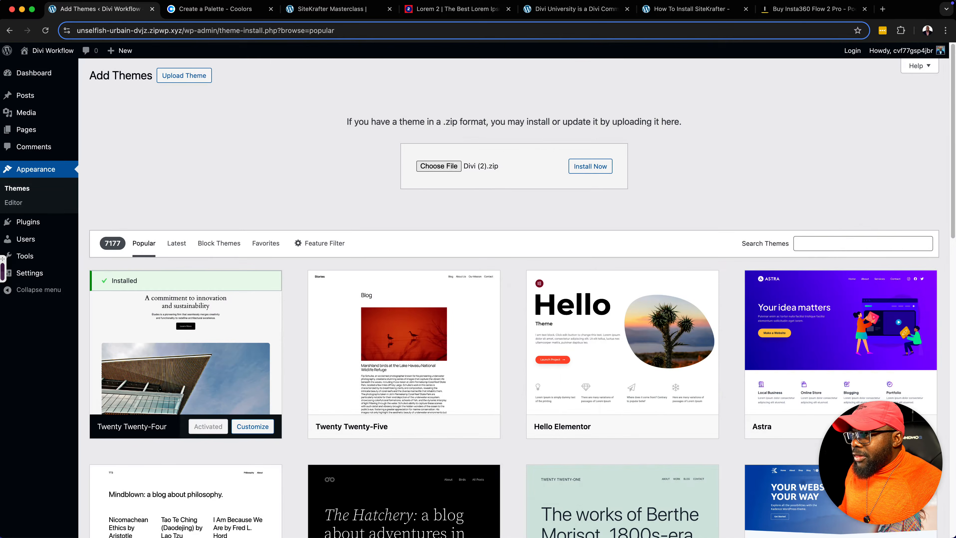
{"action": "left_click", "coordinate": [590, 166]}
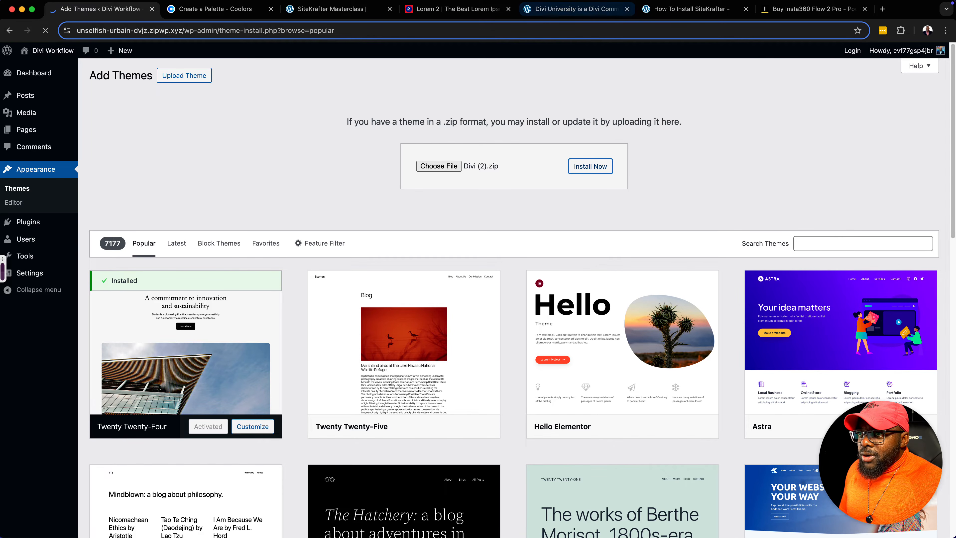
- Switch to the Divi University site and look through the posts in its community feed
{"action": "left_click", "coordinate": [572, 9]}
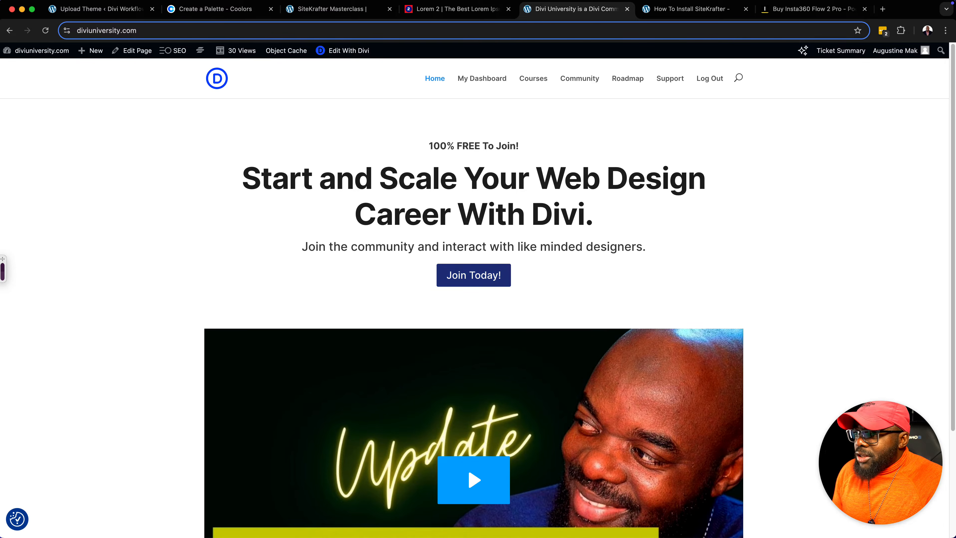
{"action": "left_click", "coordinate": [576, 79]}
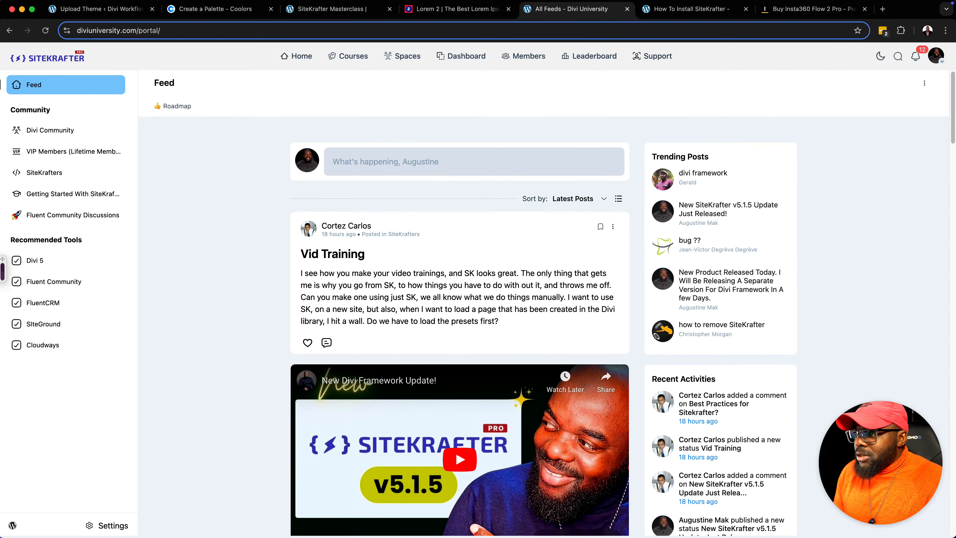
{"action": "scroll", "coordinate": [460, 316], "scroll_direction": "down", "scroll_amount": 6}
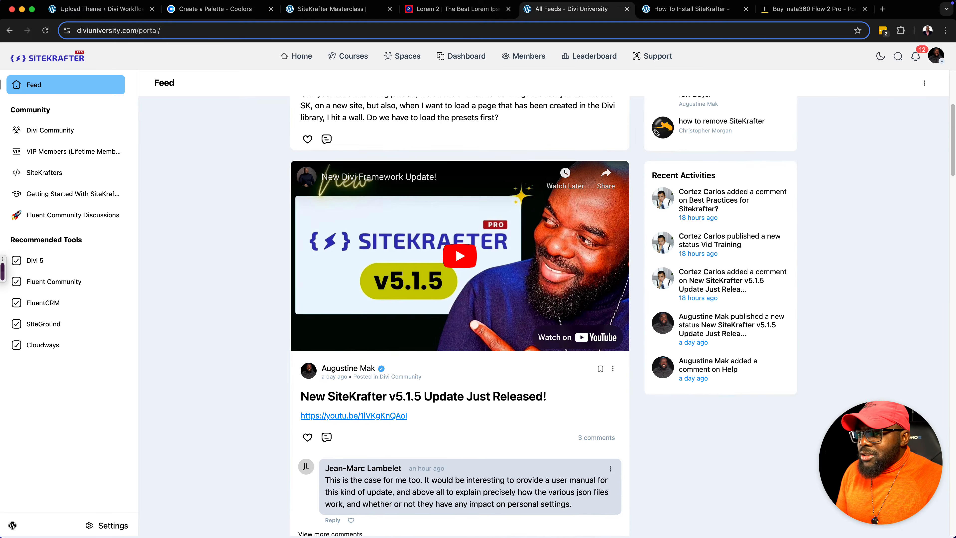
{"action": "scroll", "coordinate": [460, 317], "scroll_direction": "down", "scroll_amount": 20}
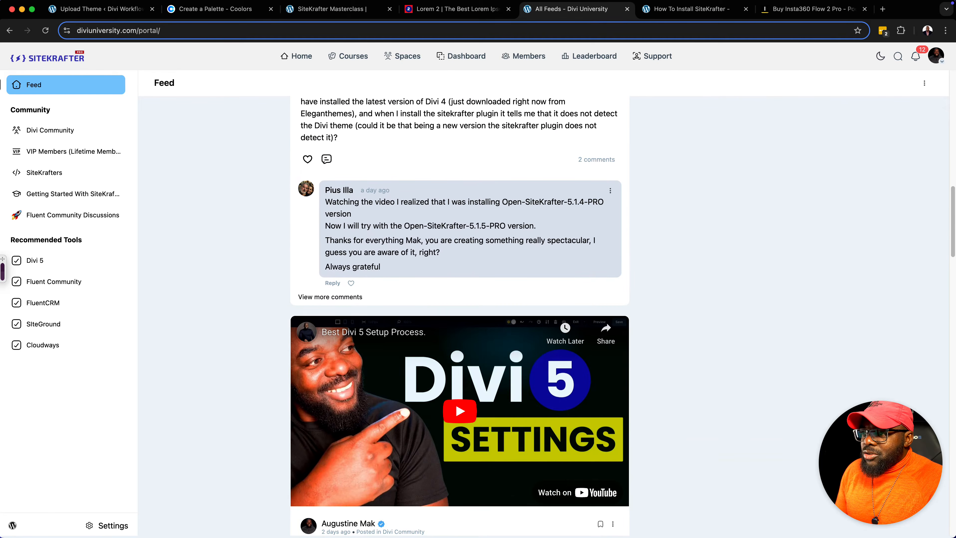
{"action": "scroll", "coordinate": [459, 316], "scroll_direction": "up", "scroll_amount": 20}
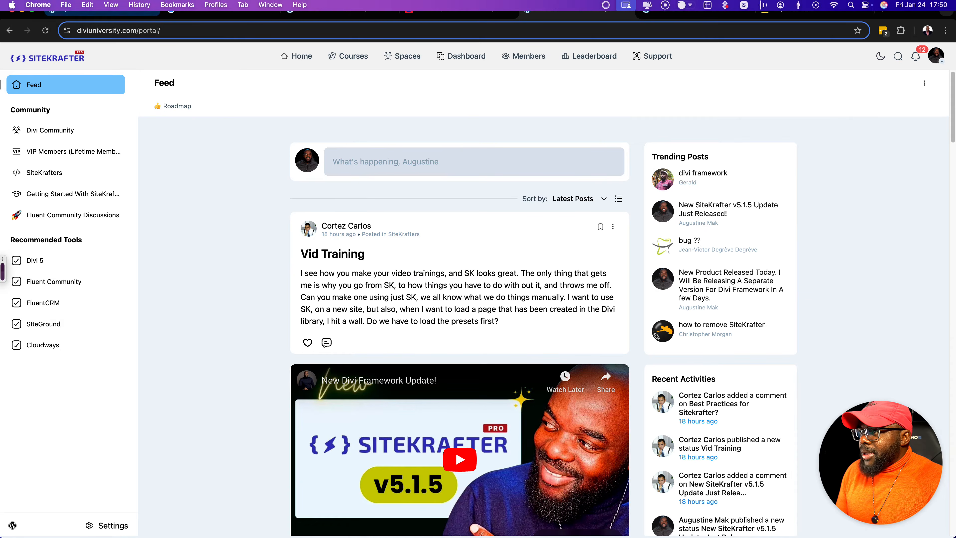
- Activate the newly installed Divi theme on the Divi Workflow site and view the live site in a separate browser tab
{"action": "left_click", "coordinate": [91, 9]}
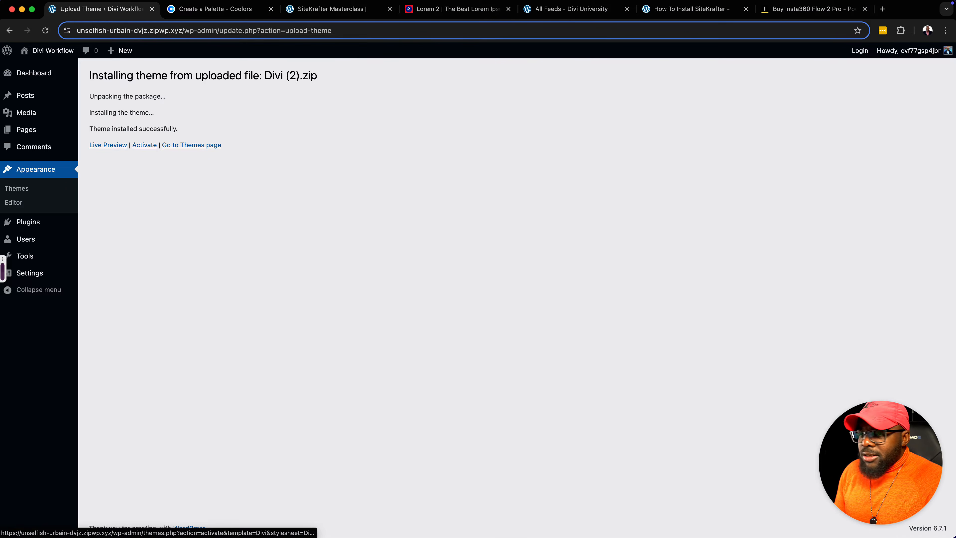
{"action": "left_click", "coordinate": [144, 145]}
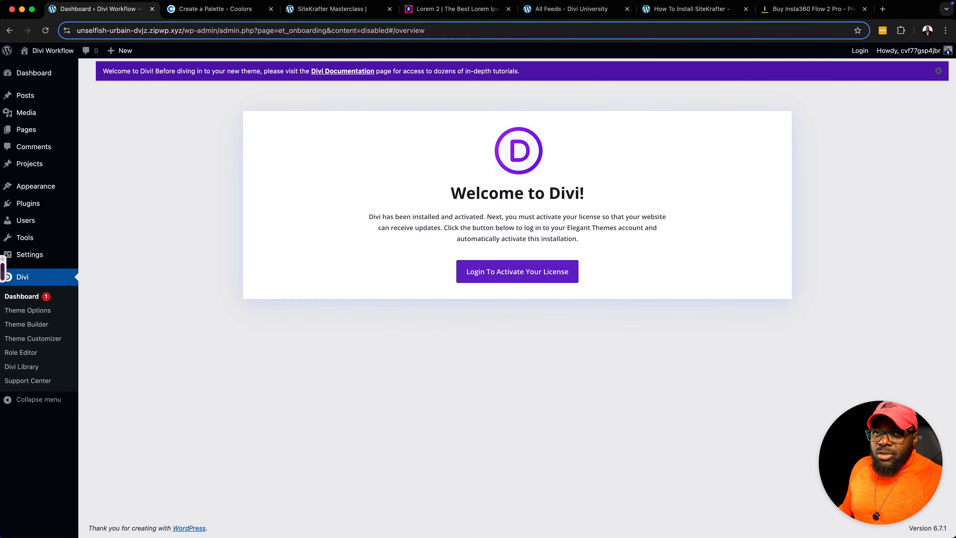
{"action": "mouse_move", "coordinate": [53, 51]}
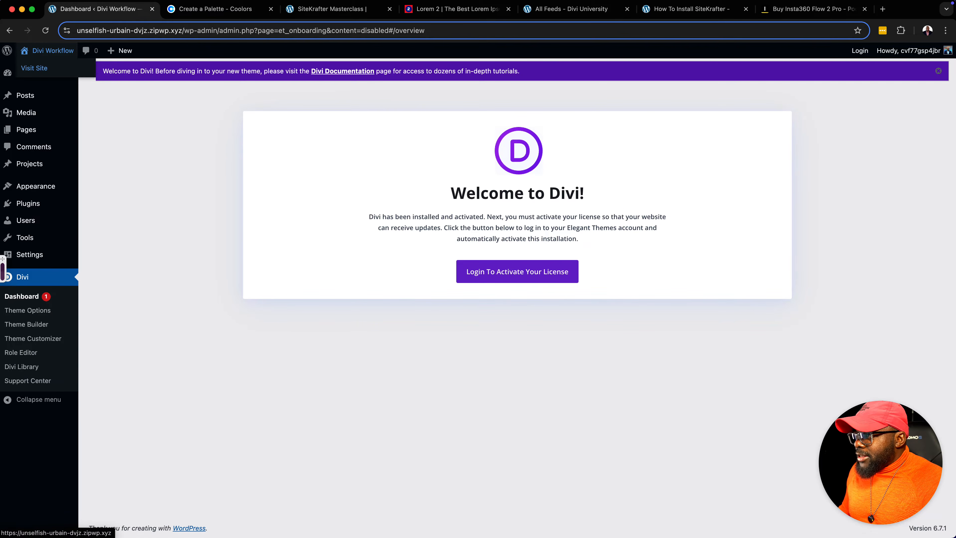
{"action": "left_click", "coordinate": [34, 68], "text": "super"}
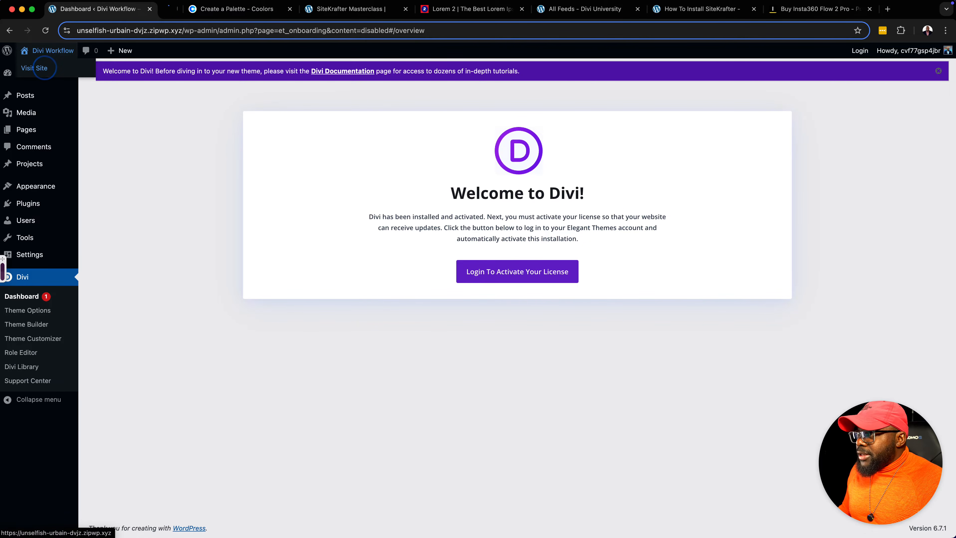
{"action": "left_click", "coordinate": [189, 9]}
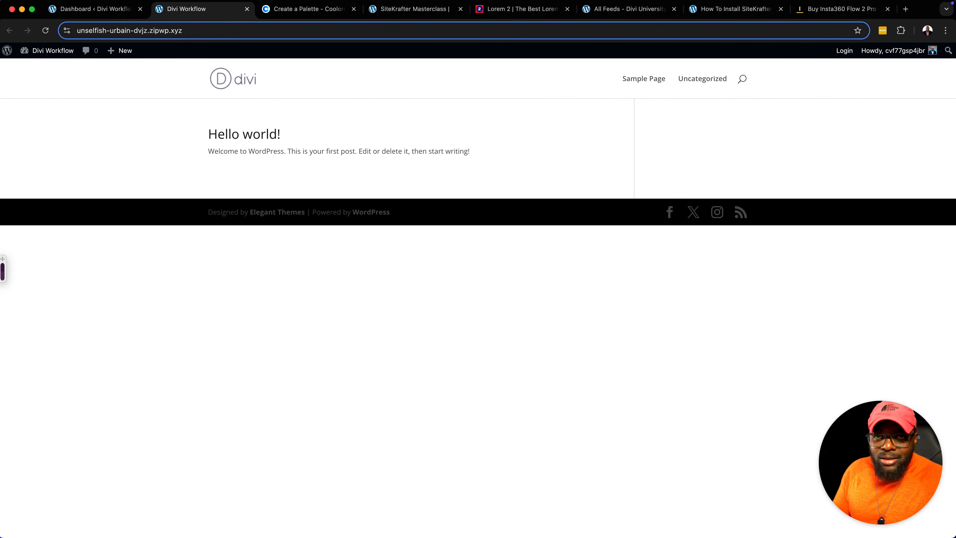
- Return to the WordPress dashboard from the live site and review Divi's Theme Options and Theme Builder pages
{"action": "mouse_move", "coordinate": [48, 51]}
{"action": "left_click", "coordinate": [38, 68]}
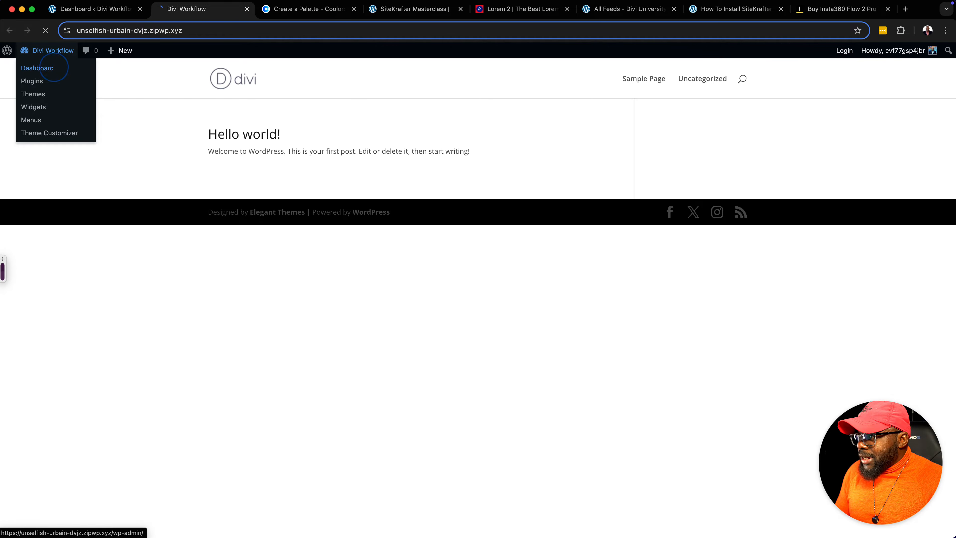
{"action": "mouse_move", "coordinate": [23, 312]}
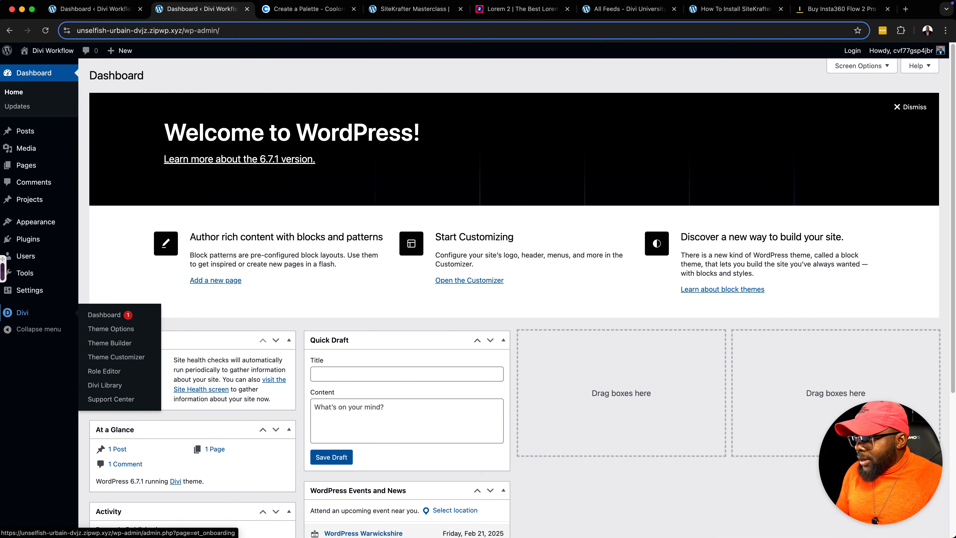
{"action": "left_click", "coordinate": [111, 329]}
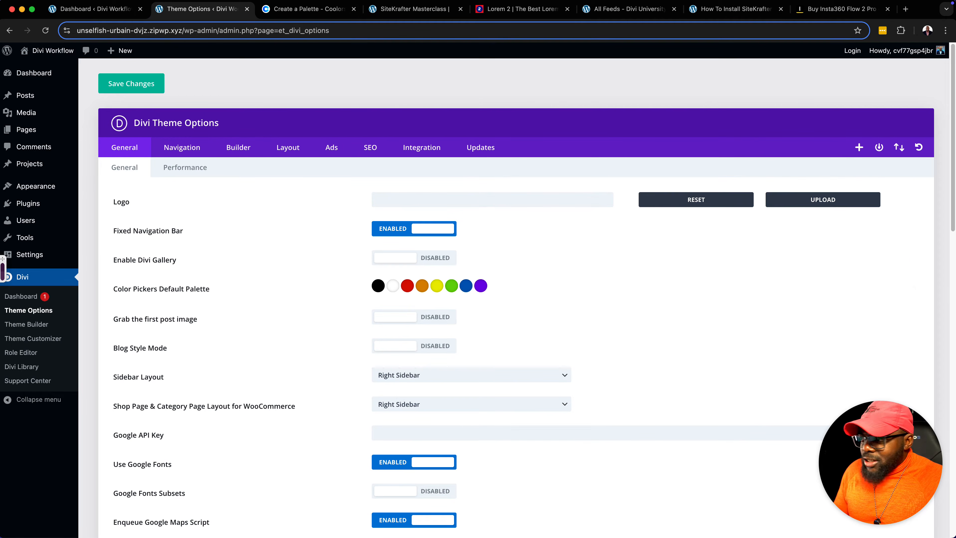
{"action": "left_click", "coordinate": [27, 324]}
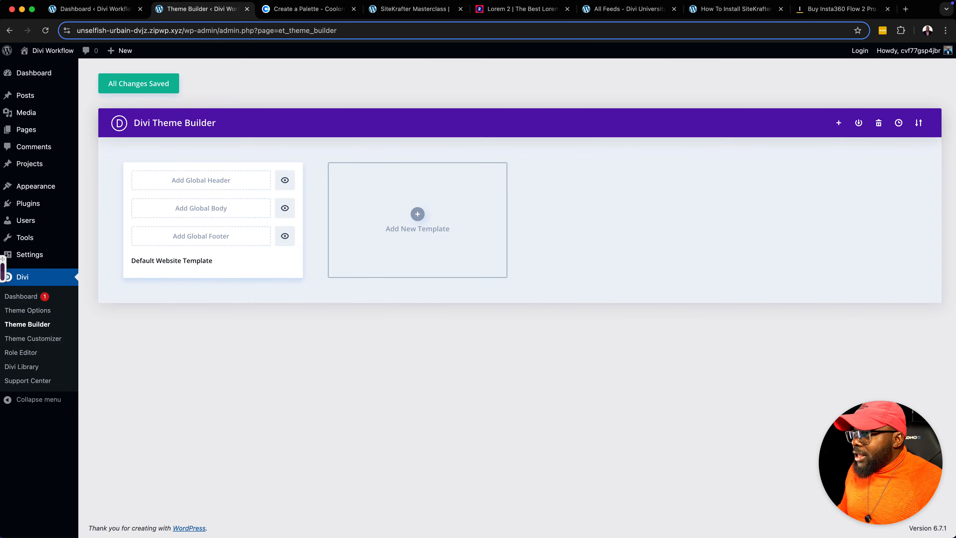
- Install the plugin install-plugin-sitekrafter-5-1-5.zip from the Open-SiteKrafter-5.1.5-PRO folder in Downloads and activate it
{"action": "left_click", "coordinate": [120, 9]}
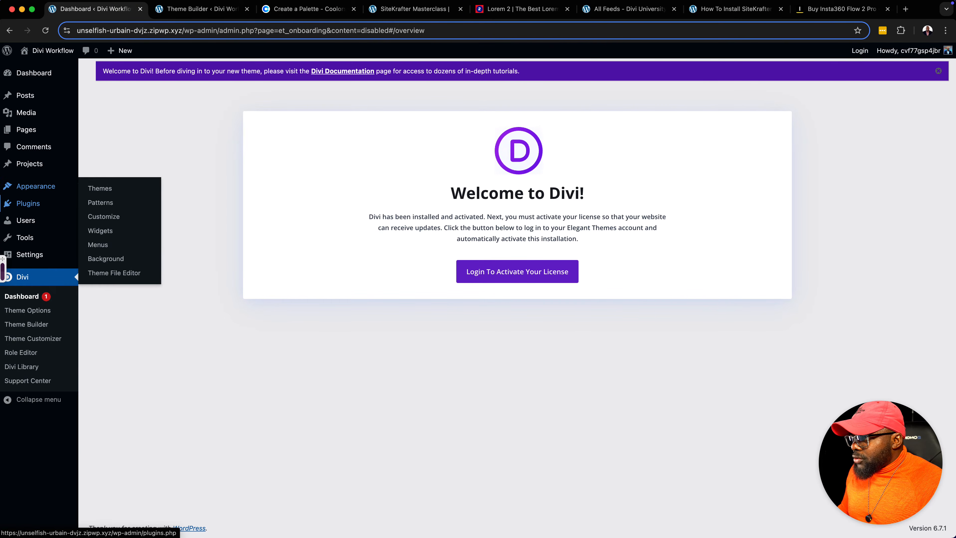
{"action": "mouse_move", "coordinate": [28, 204]}
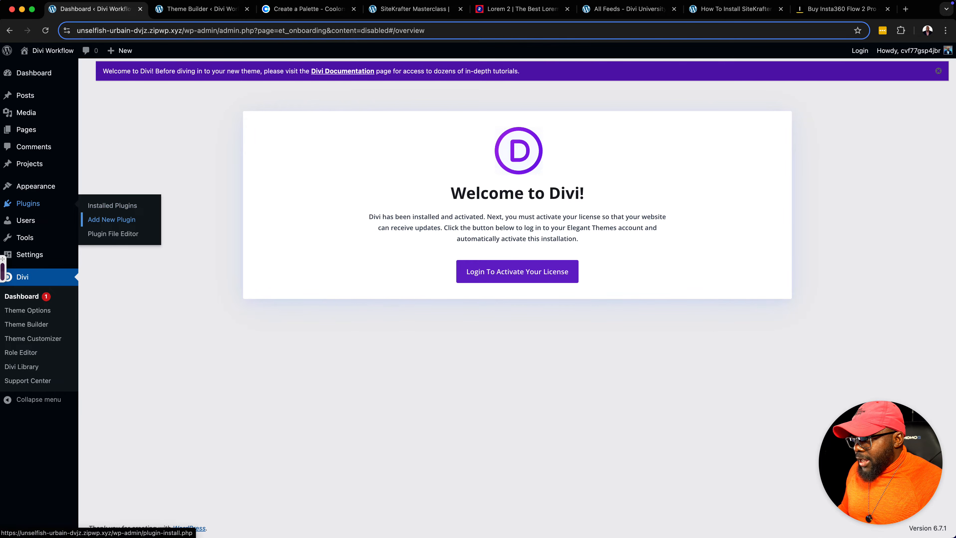
{"action": "left_click", "coordinate": [112, 219]}
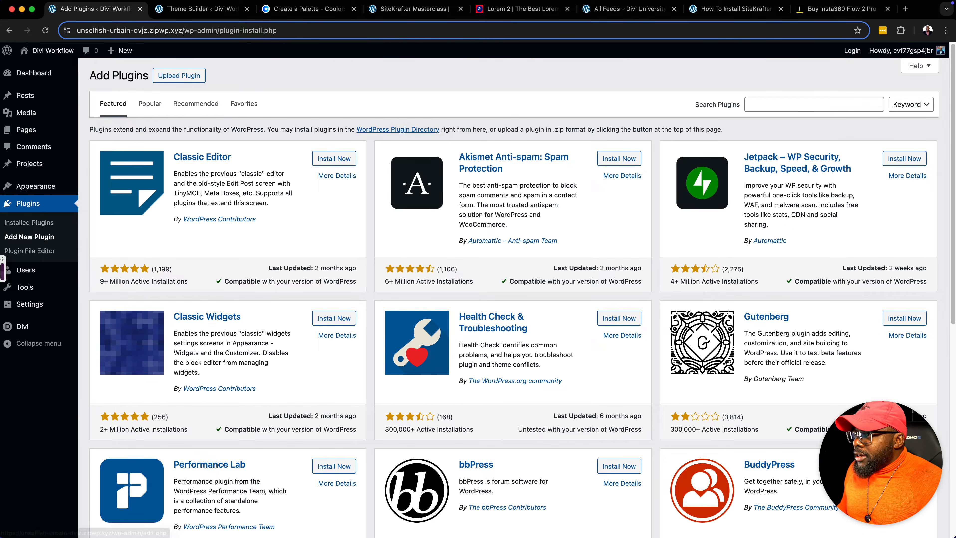
{"action": "left_click", "coordinate": [179, 75]}
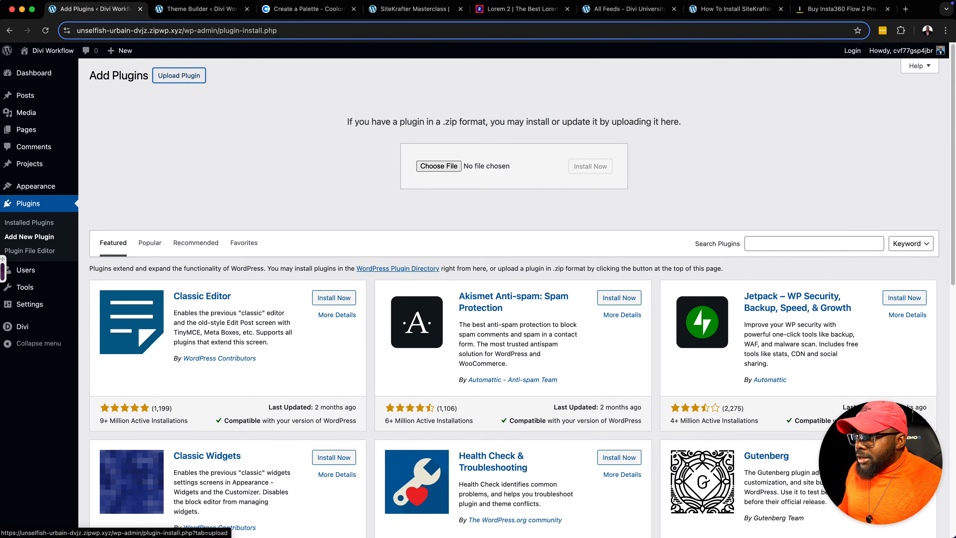
{"action": "left_click", "coordinate": [438, 166]}
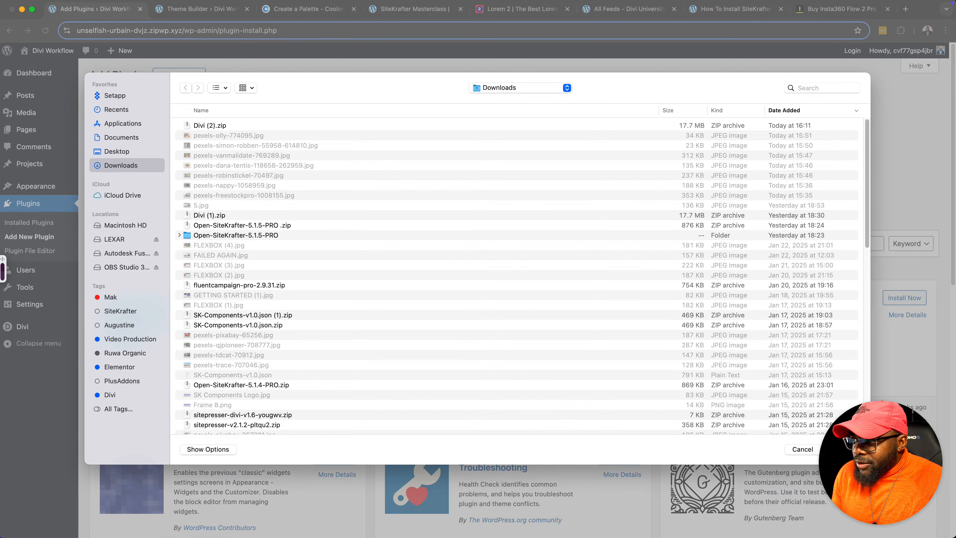
{"action": "left_click", "coordinate": [308, 225]}
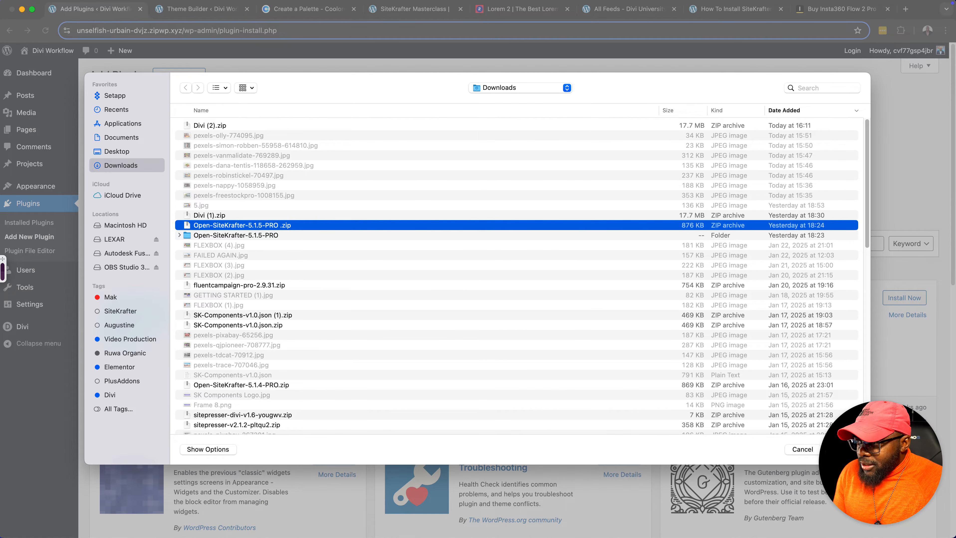
{"action": "double_click", "coordinate": [198, 235]}
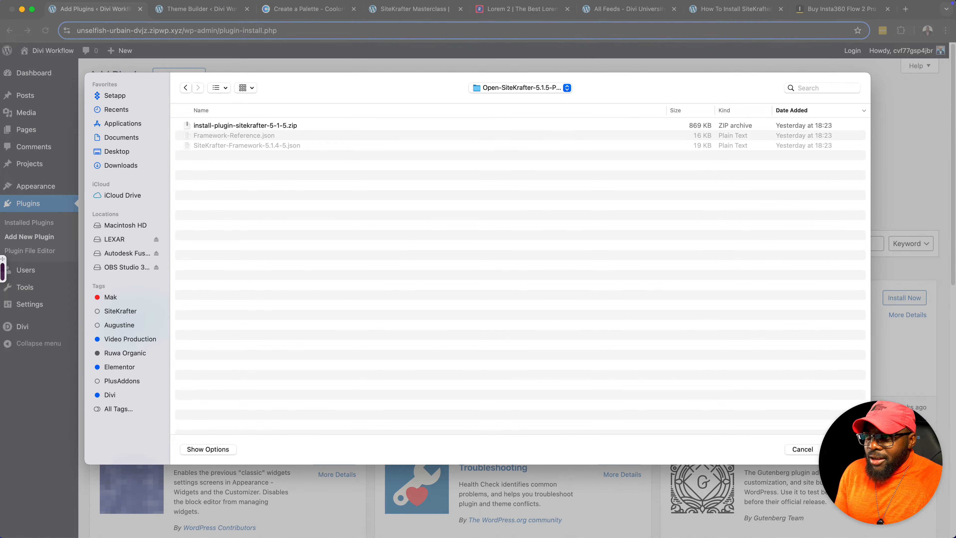
{"action": "left_click", "coordinate": [299, 127]}
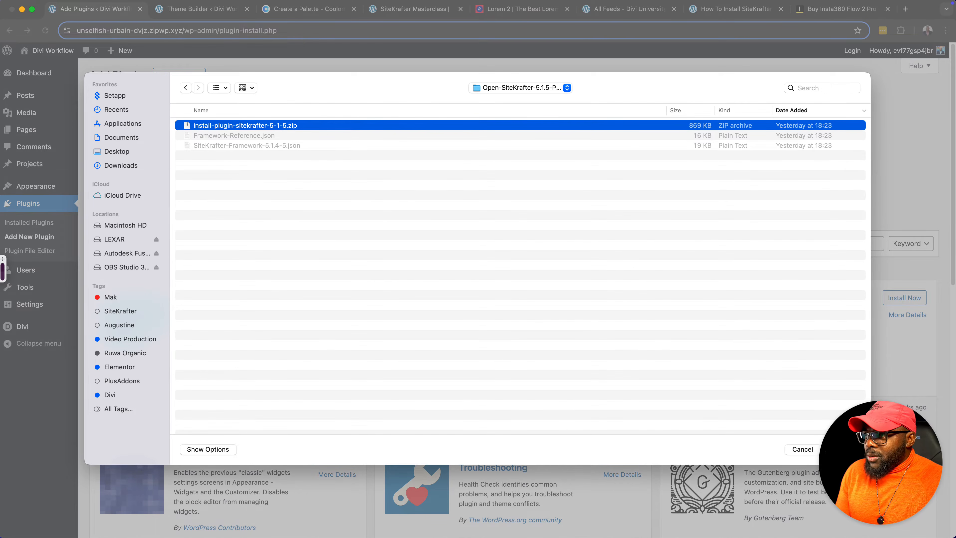
{"action": "double_click", "coordinate": [293, 125]}
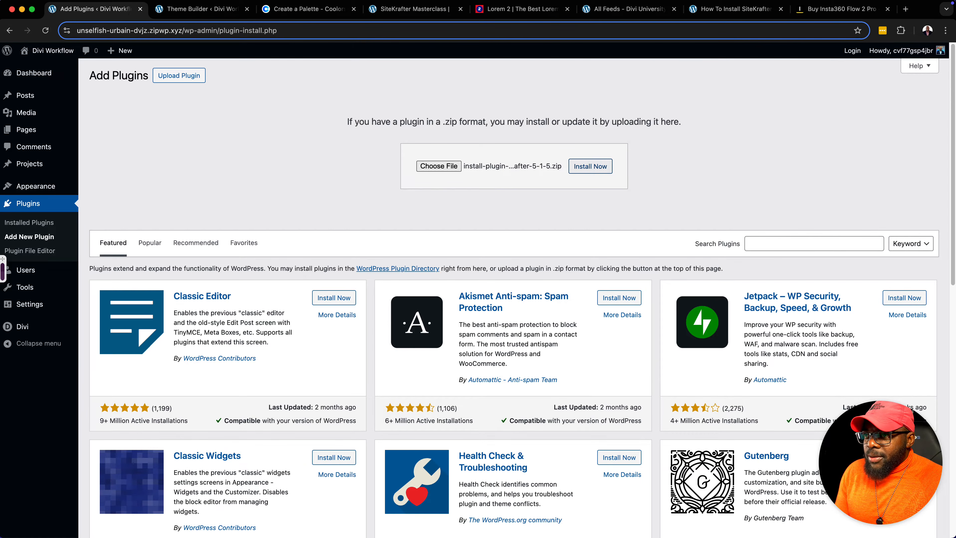
{"action": "left_click", "coordinate": [590, 166]}
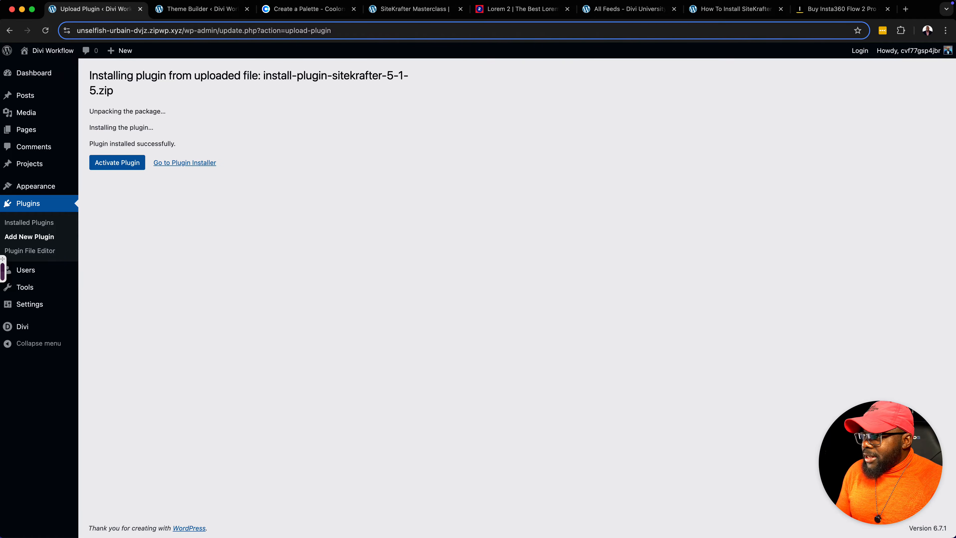
{"action": "left_click", "coordinate": [126, 165]}
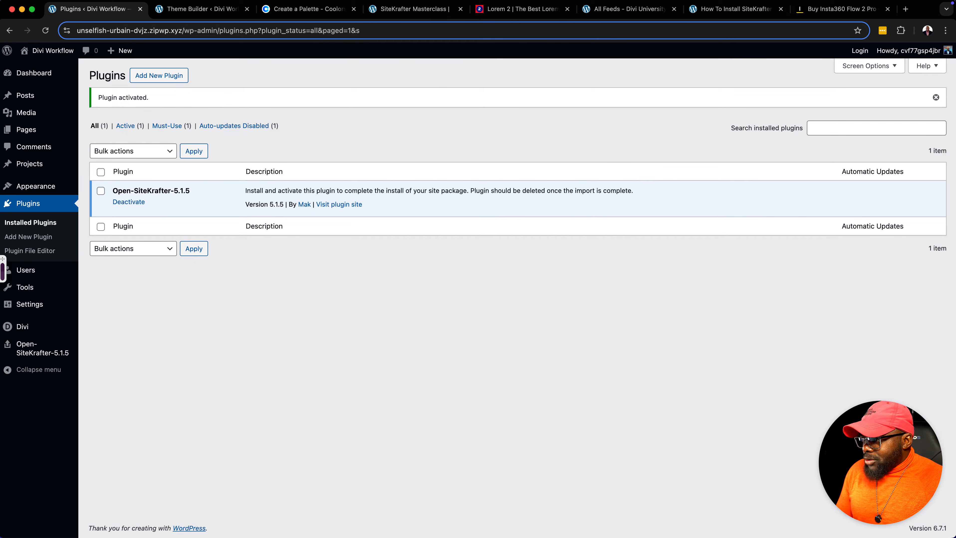
- Open the Open-SiteKrafter-5.1.5 import page and review its content, site structure, Divi and repository plugin options
{"action": "left_click", "coordinate": [38, 348]}
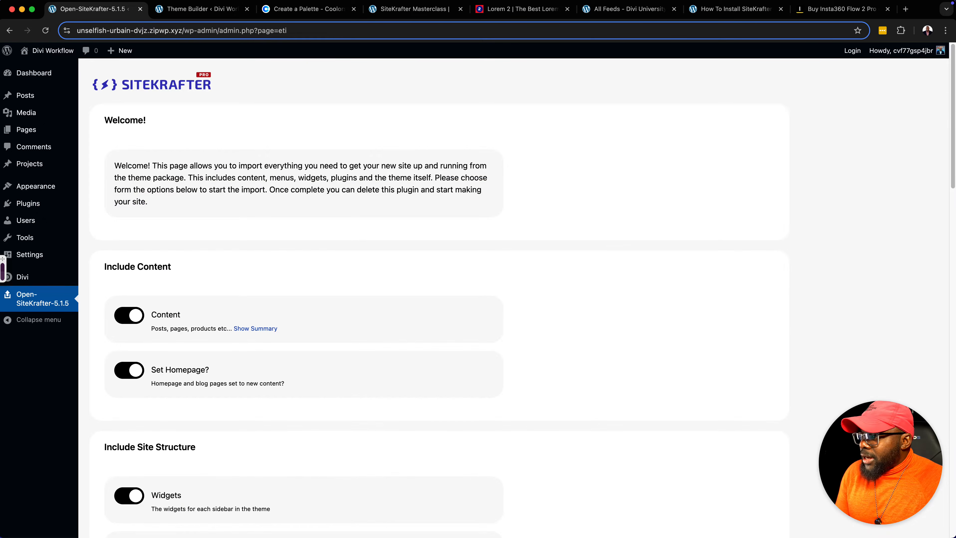
{"action": "scroll", "coordinate": [439, 301], "scroll_direction": "down", "scroll_amount": 3}
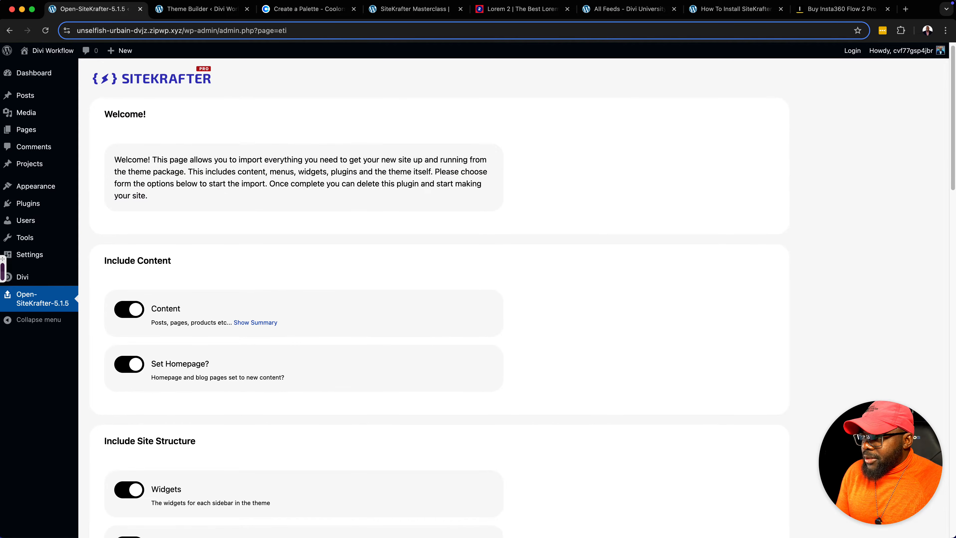
{"action": "scroll", "coordinate": [439, 301], "scroll_direction": "down", "scroll_amount": 2}
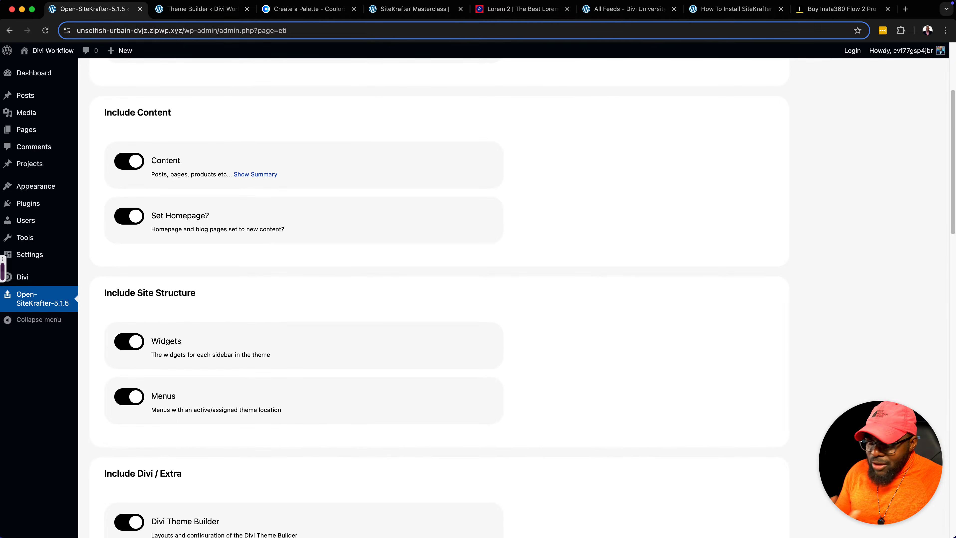
{"action": "scroll", "coordinate": [439, 301], "scroll_direction": "down", "scroll_amount": 5}
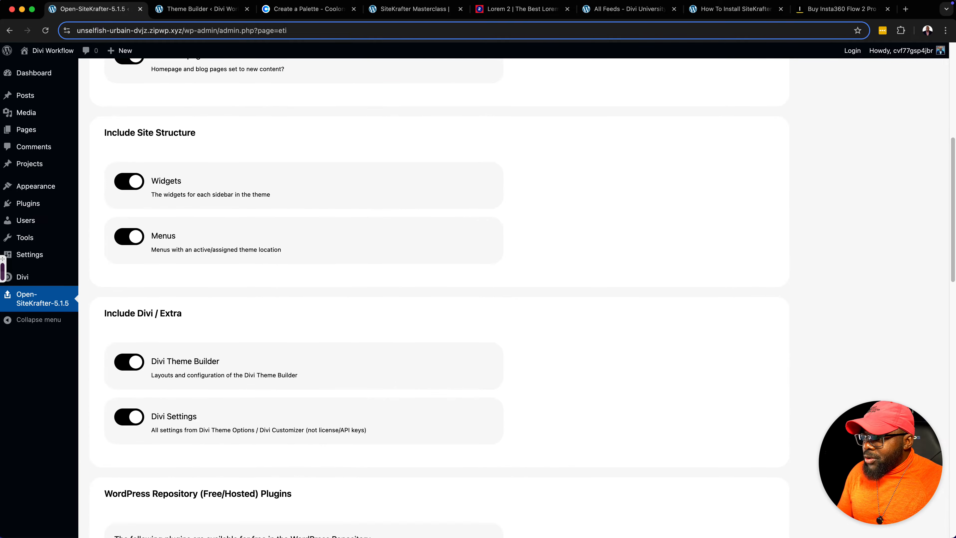
{"action": "scroll", "coordinate": [439, 301], "scroll_direction": "down", "scroll_amount": 3}
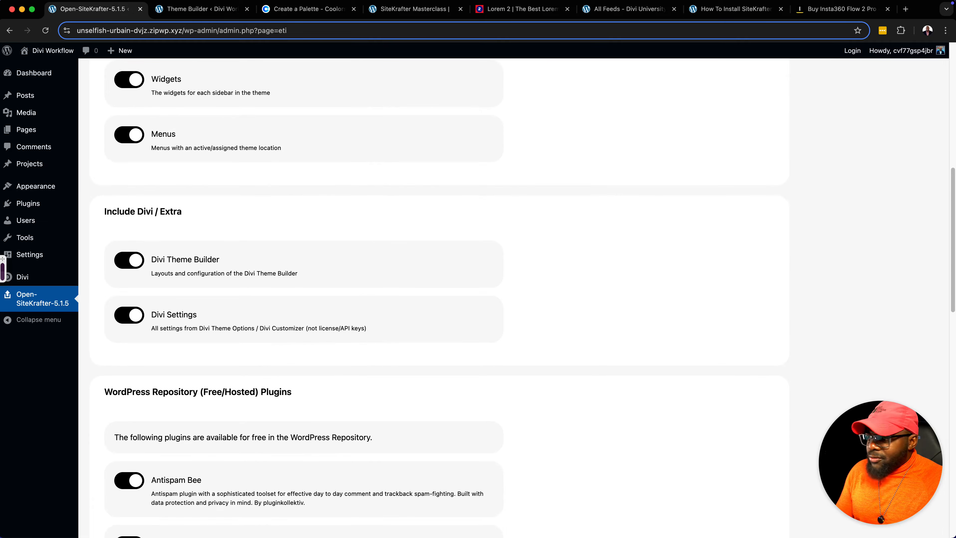
{"action": "scroll", "coordinate": [439, 301], "scroll_direction": "down", "scroll_amount": 8}
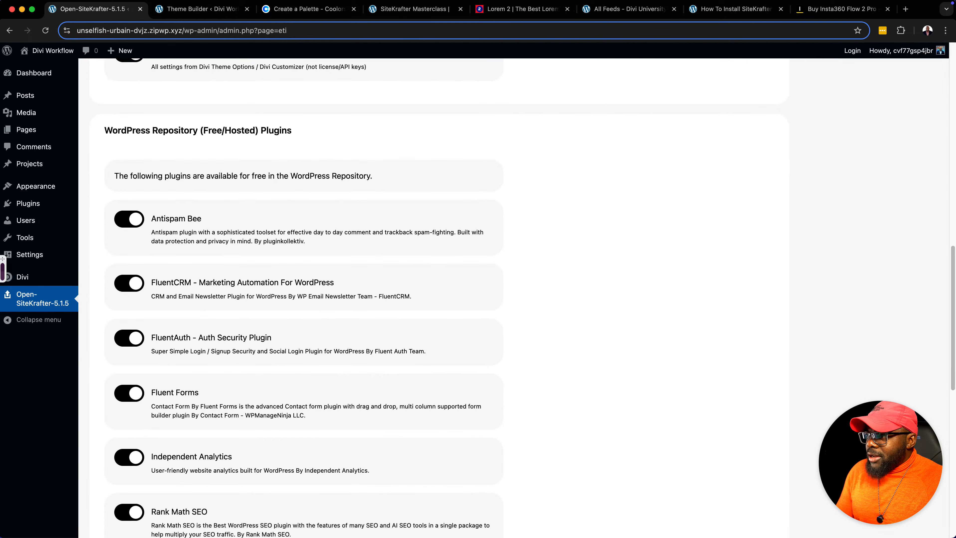
{"action": "scroll", "coordinate": [439, 301], "scroll_direction": "down", "scroll_amount": 3}
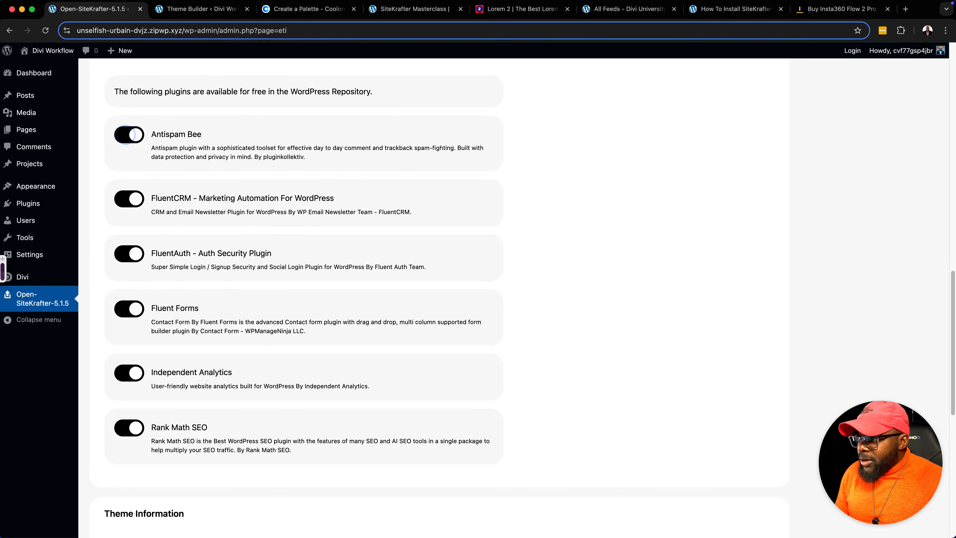
- Exclude Antispam Bee, FluentCRM, FluentAuth, Fluent Forms, Independent Analytics and Rank Math SEO from the SiteKrafter import
{"action": "left_click", "coordinate": [129, 134]}
{"action": "left_click", "coordinate": [129, 198]}
{"action": "left_click", "coordinate": [129, 253]}
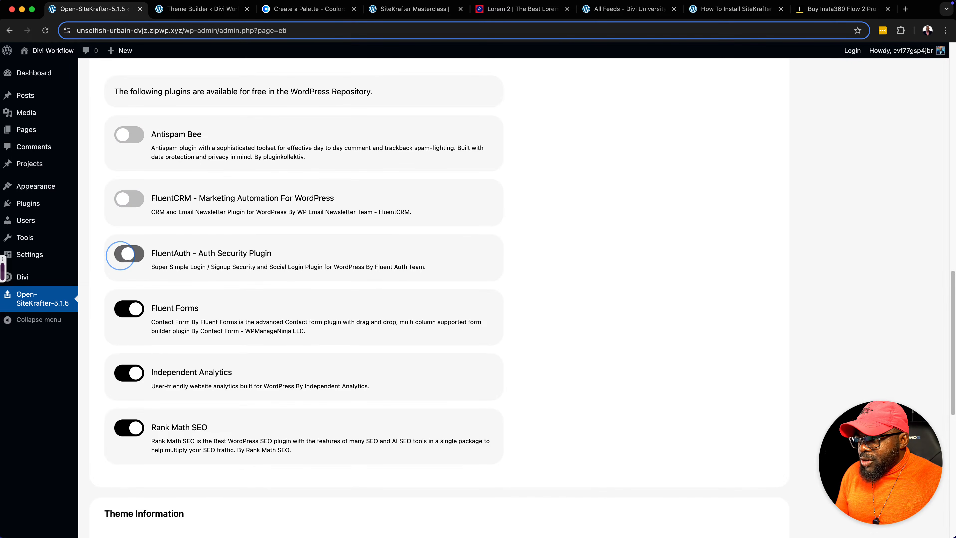
{"action": "left_click", "coordinate": [129, 309]}
{"action": "left_click", "coordinate": [127, 372]}
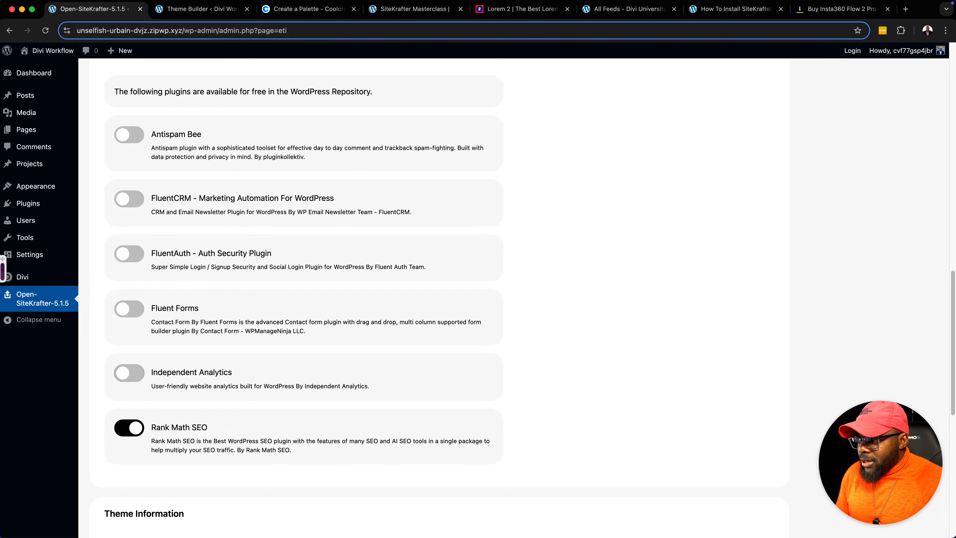
{"action": "left_click", "coordinate": [129, 428]}
- Begin the SiteKrafter site import with the Customizer and Custom CSS options kept on
{"action": "scroll", "coordinate": [129, 427], "scroll_direction": "down", "scroll_amount": 7}
{"action": "scroll", "coordinate": [439, 298], "scroll_direction": "down", "scroll_amount": 4}
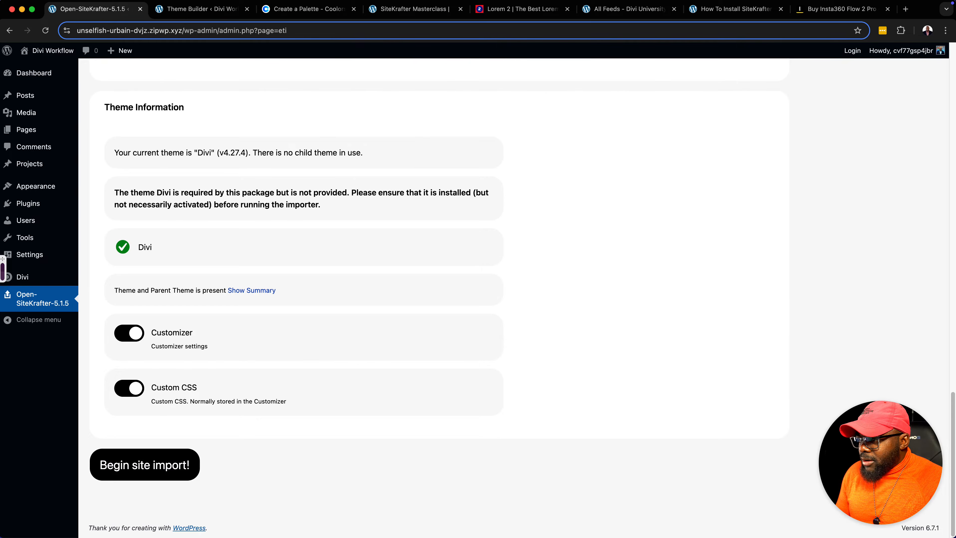
{"action": "left_click", "coordinate": [151, 464]}
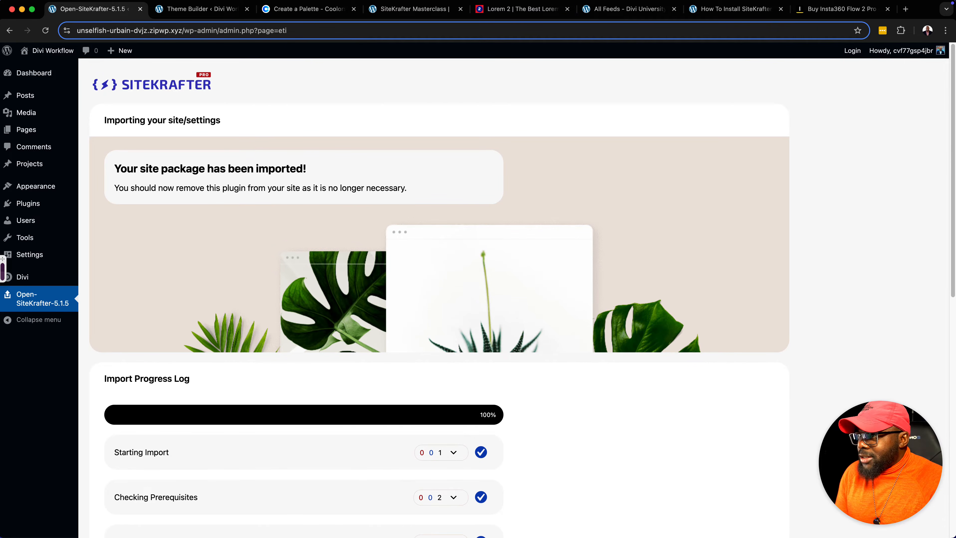
- Reload the Divi Theme Builder page to review the imported templates, and check the live site's home and blog pages
{"action": "left_click", "coordinate": [202, 9]}
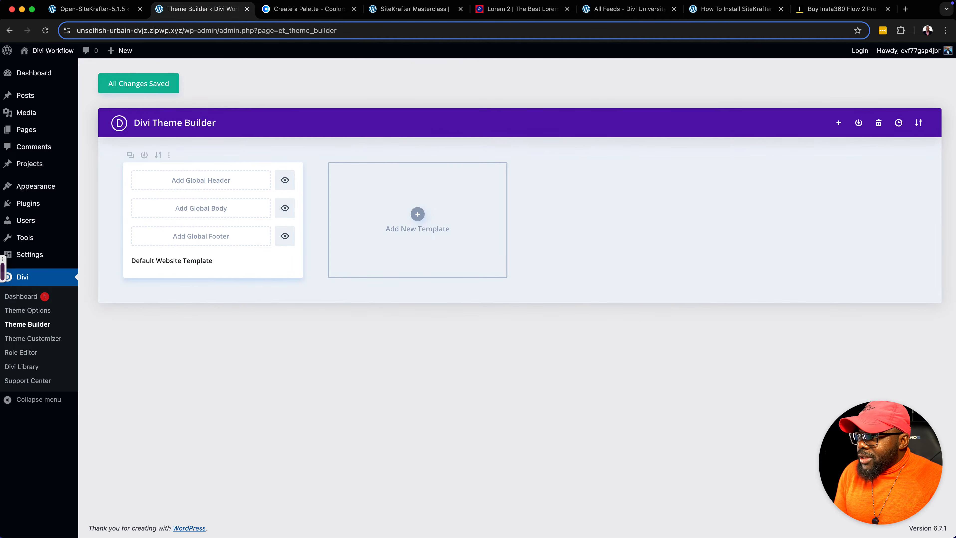
{"action": "left_click", "coordinate": [45, 30]}
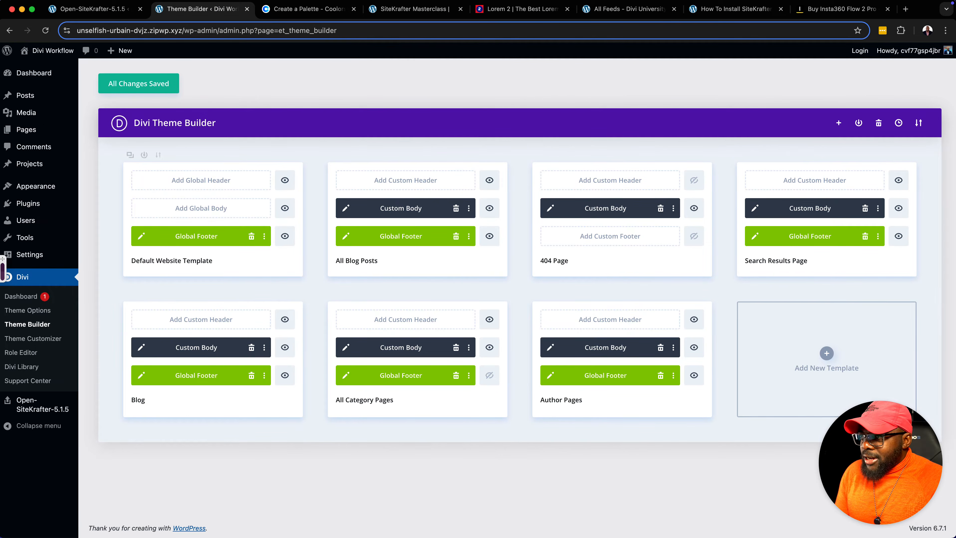
{"action": "mouse_move", "coordinate": [49, 50]}
{"action": "left_click", "coordinate": [33, 68]}
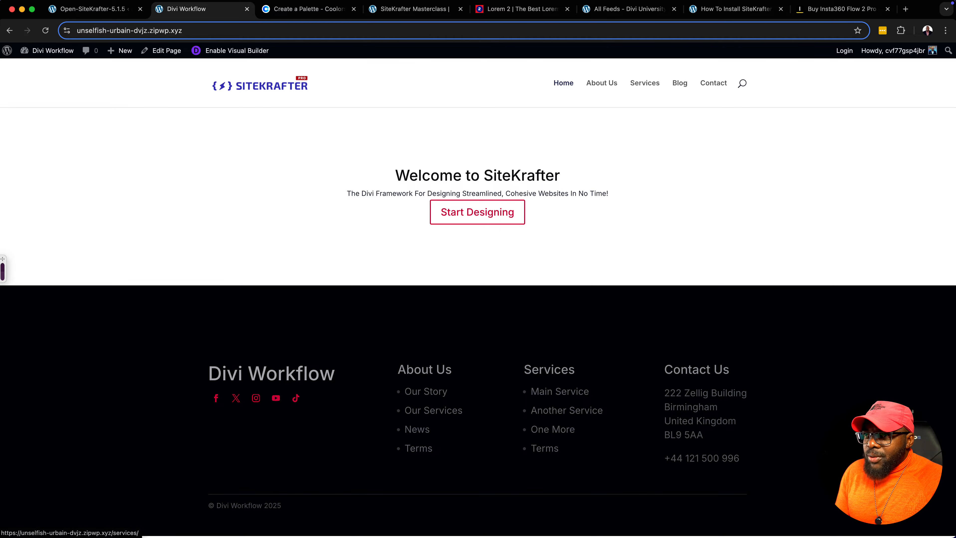
{"action": "left_click", "coordinate": [679, 83]}
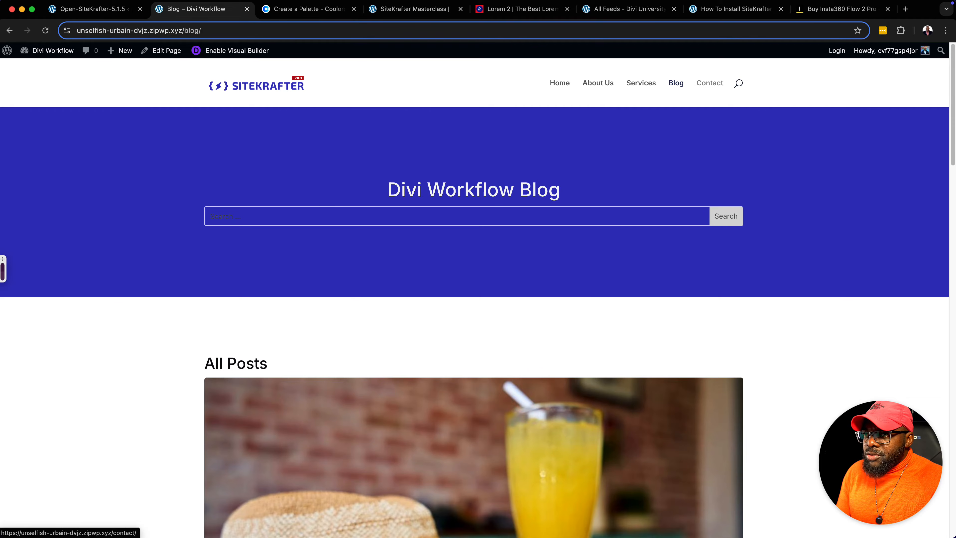
{"action": "left_click", "coordinate": [9, 30]}
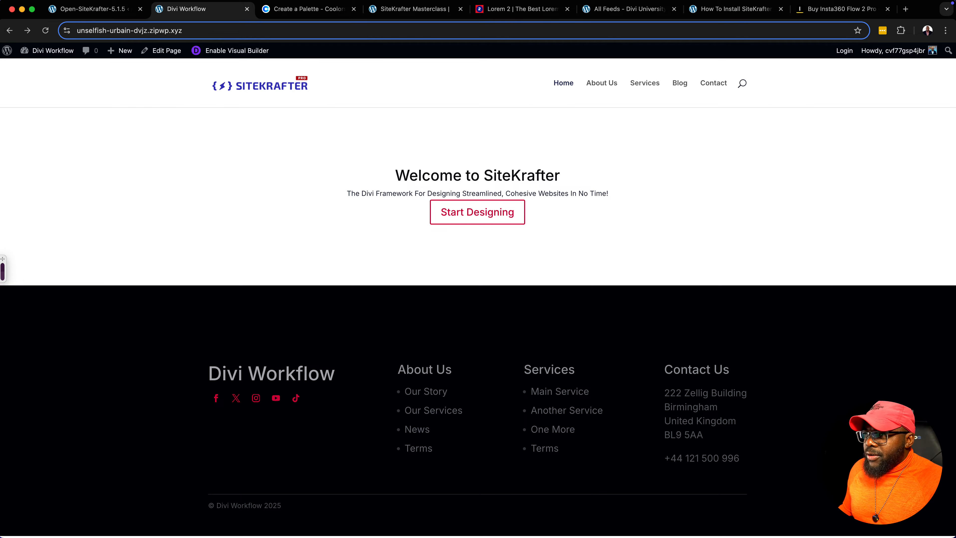
- Copy the brown colour code A3320B from the Coolors palette and return to the SiteKrafter import page in WordPress
{"action": "left_click", "coordinate": [305, 8]}
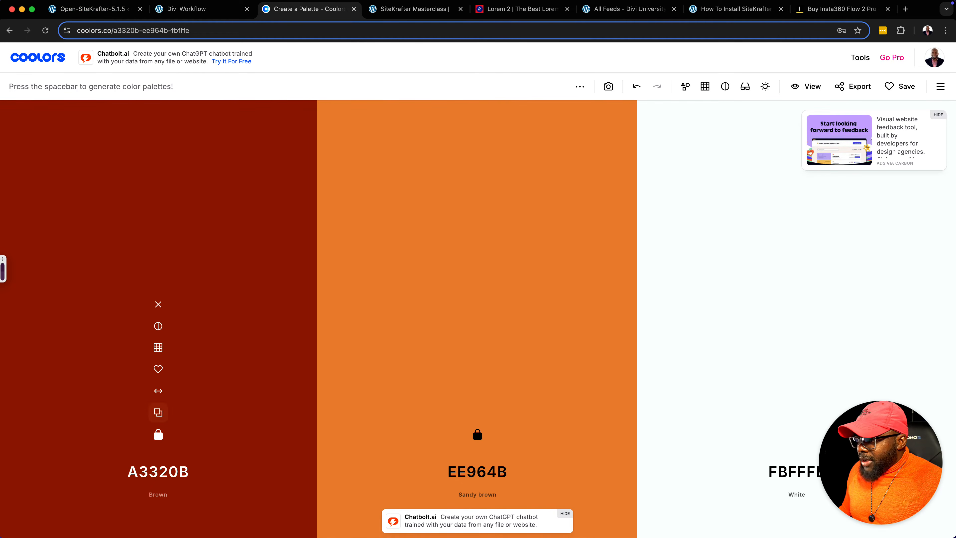
{"action": "left_click", "coordinate": [158, 412]}
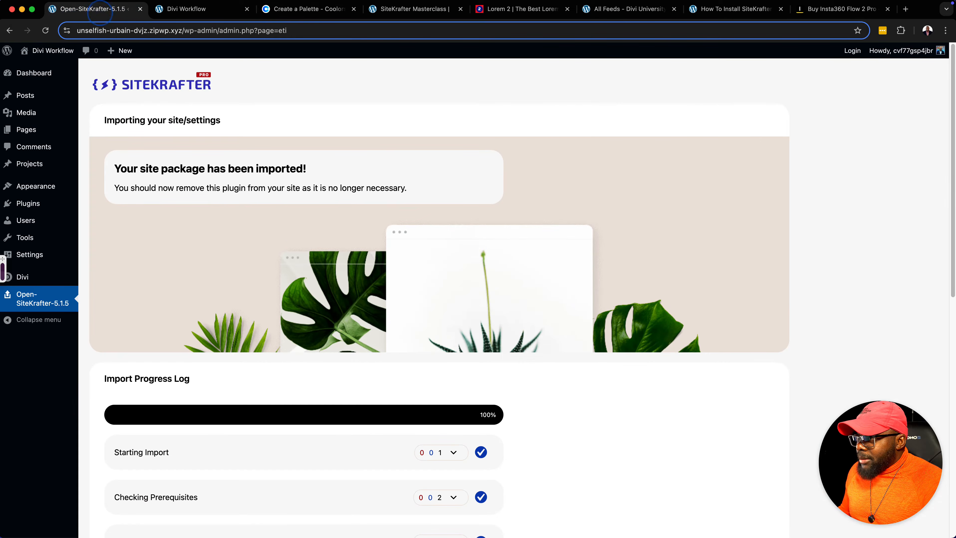
{"action": "left_click", "coordinate": [92, 9]}
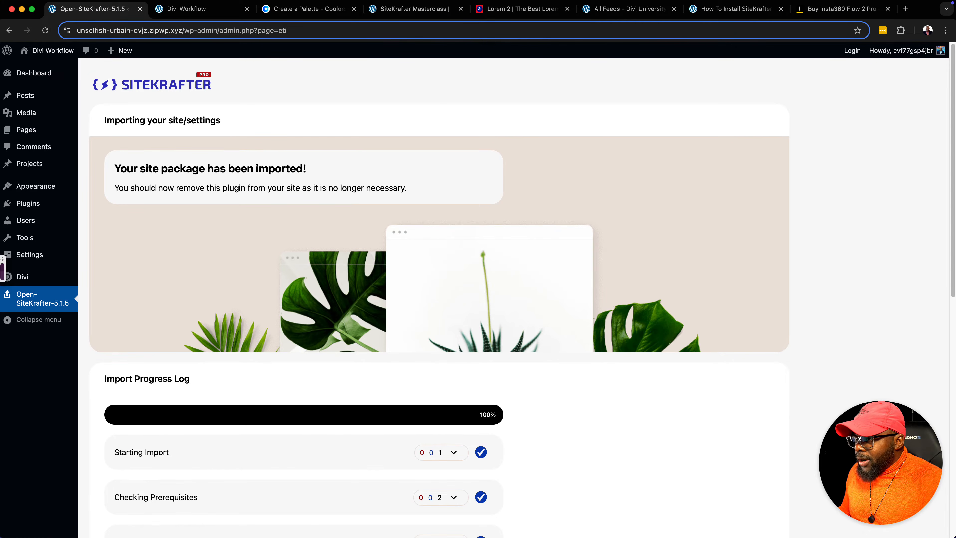
- Deactivate and delete the Open-SiteKrafter-5.1.5 plugin from the installed plugins
{"action": "mouse_move", "coordinate": [28, 203]}
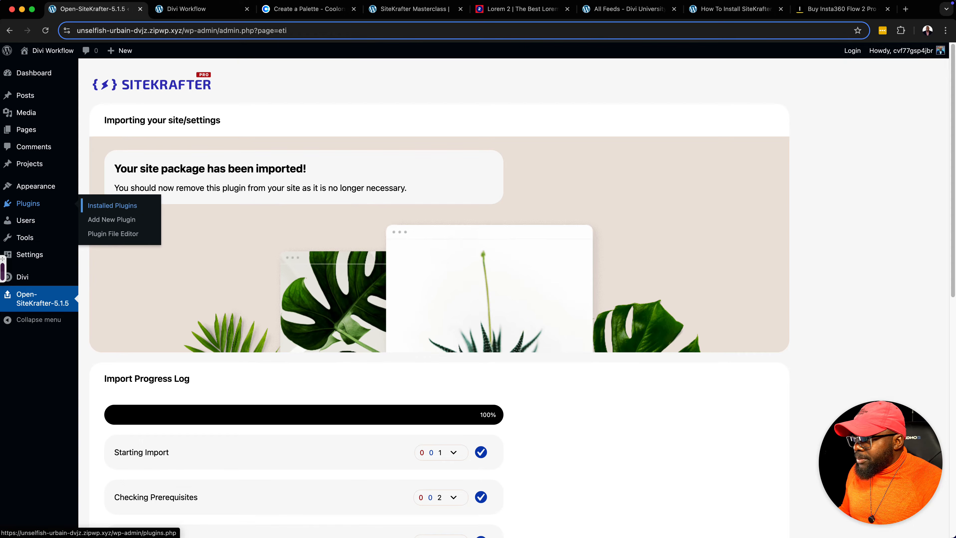
{"action": "left_click", "coordinate": [112, 206]}
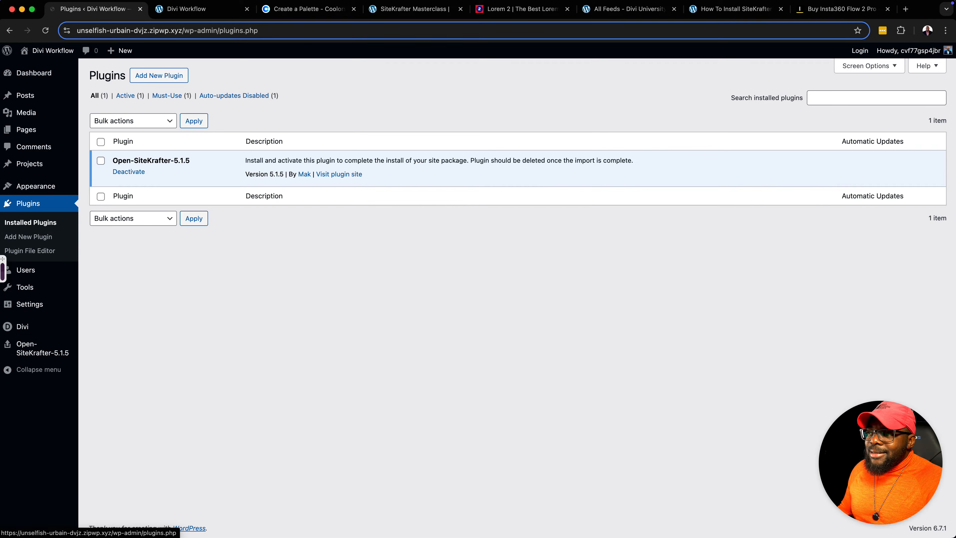
{"action": "left_click", "coordinate": [139, 170]}
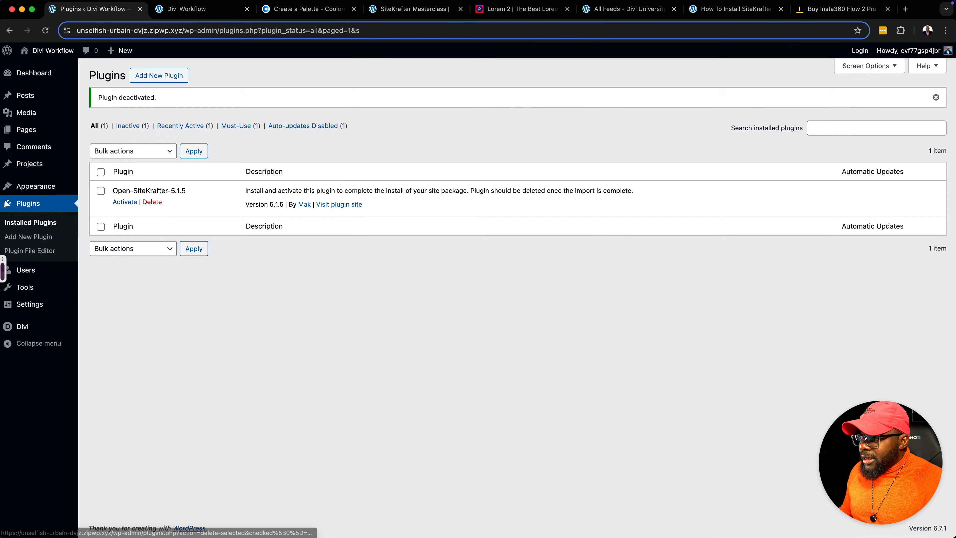
{"action": "left_click", "coordinate": [152, 201]}
{"action": "left_click", "coordinate": [561, 94]}
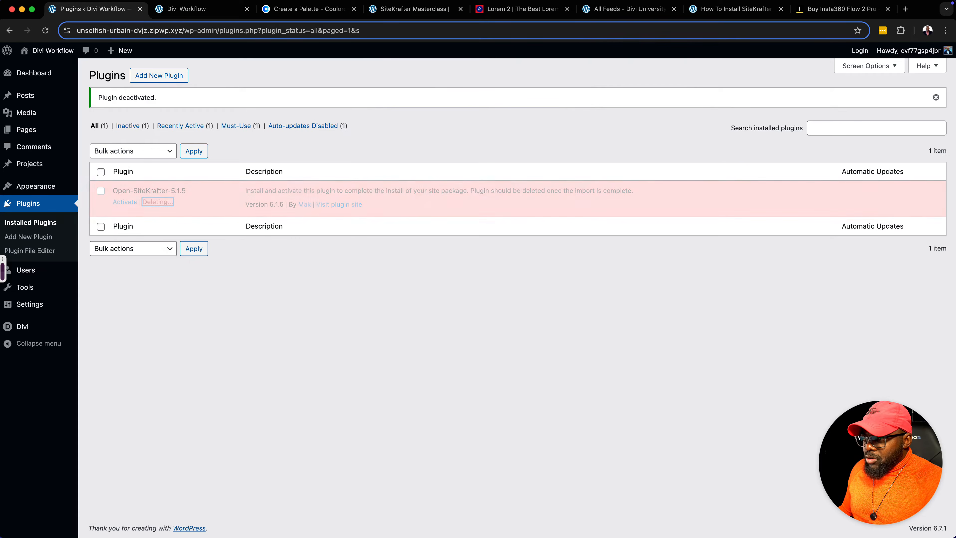
- Open the general Layout Settings in the theme Customizer and set the primary color to the copied #a3320b
{"action": "mouse_move", "coordinate": [36, 187]}
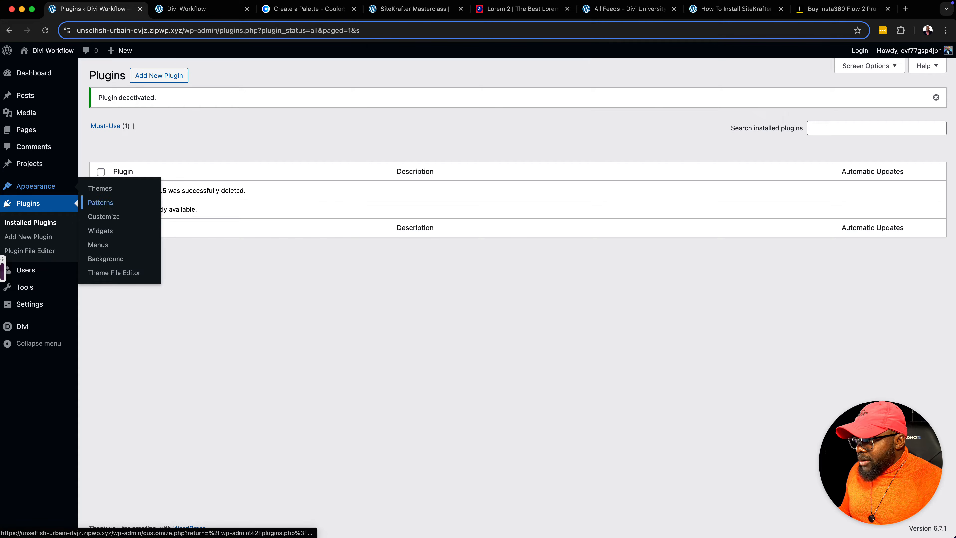
{"action": "left_click", "coordinate": [114, 216]}
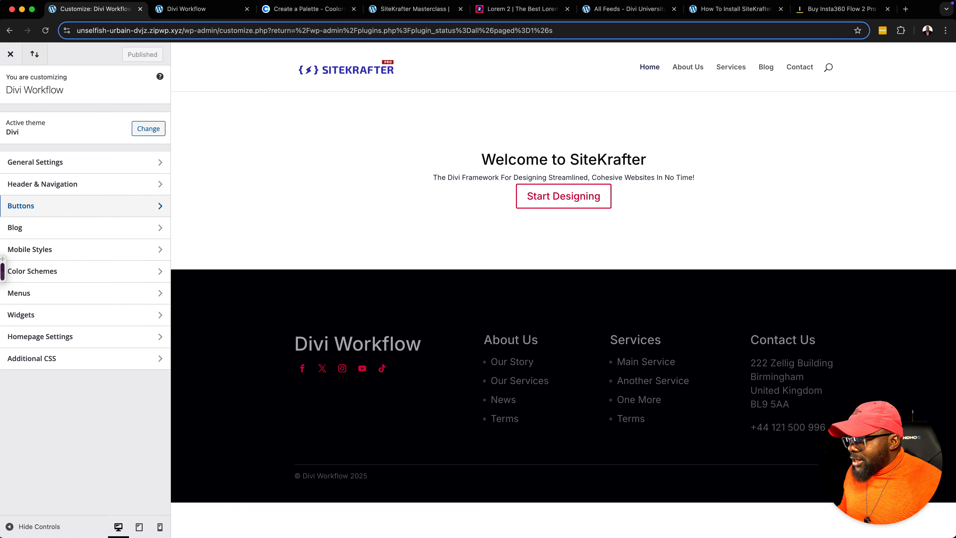
{"action": "left_click", "coordinate": [87, 161]}
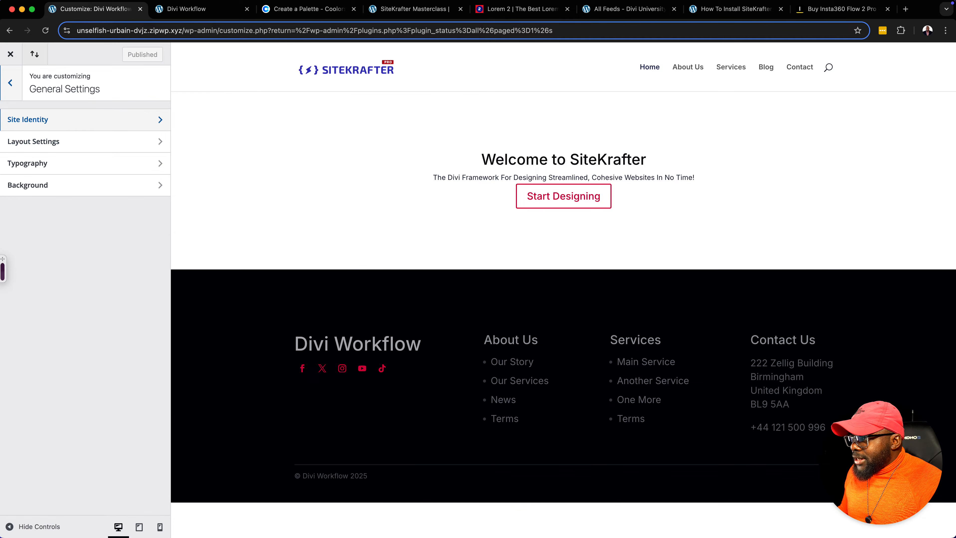
{"action": "left_click", "coordinate": [34, 141]}
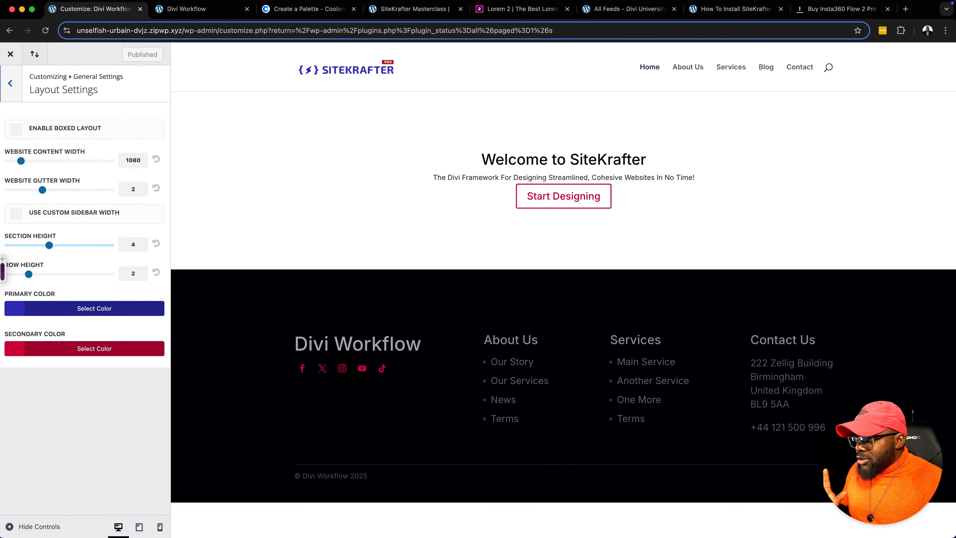
{"action": "left_click", "coordinate": [95, 308]}
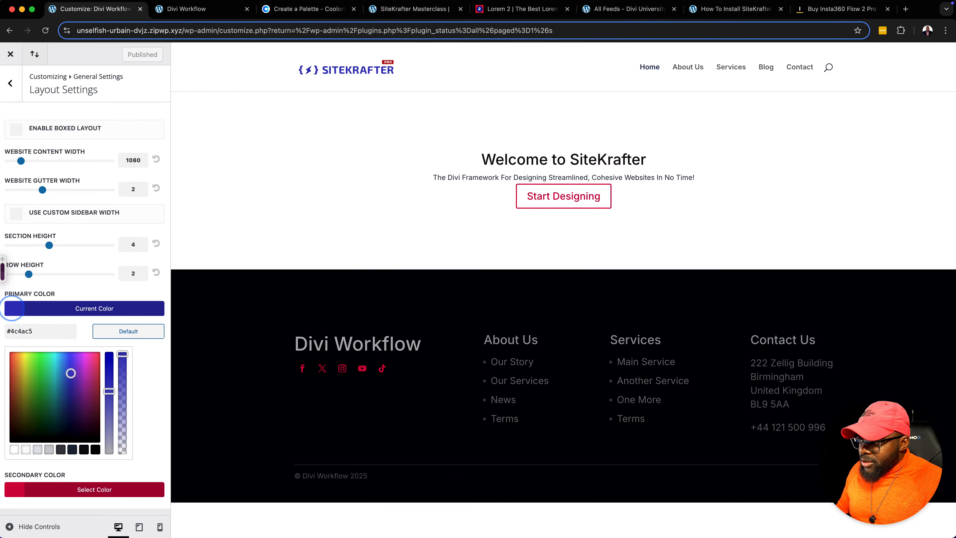
{"action": "triple_click", "coordinate": [66, 334]}
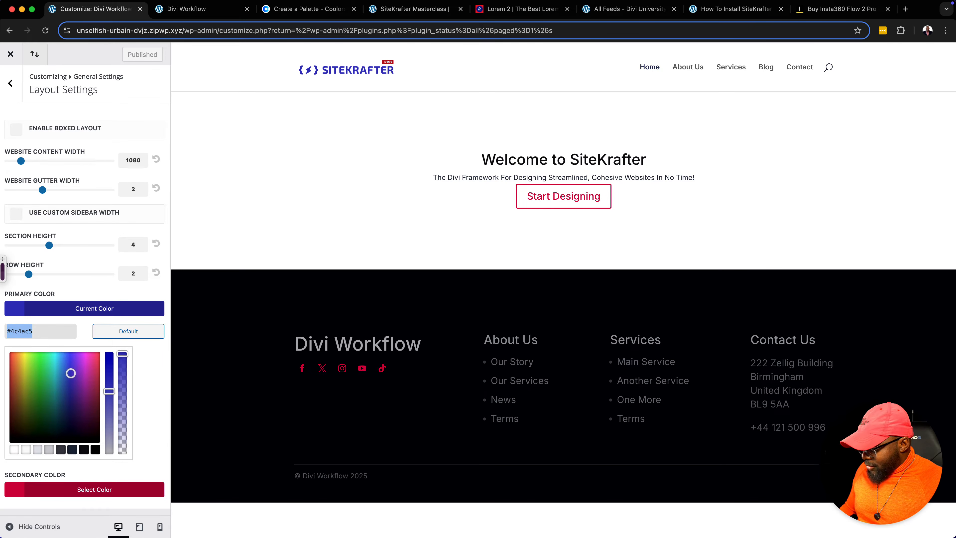
{"action": "key", "text": "super+v"}
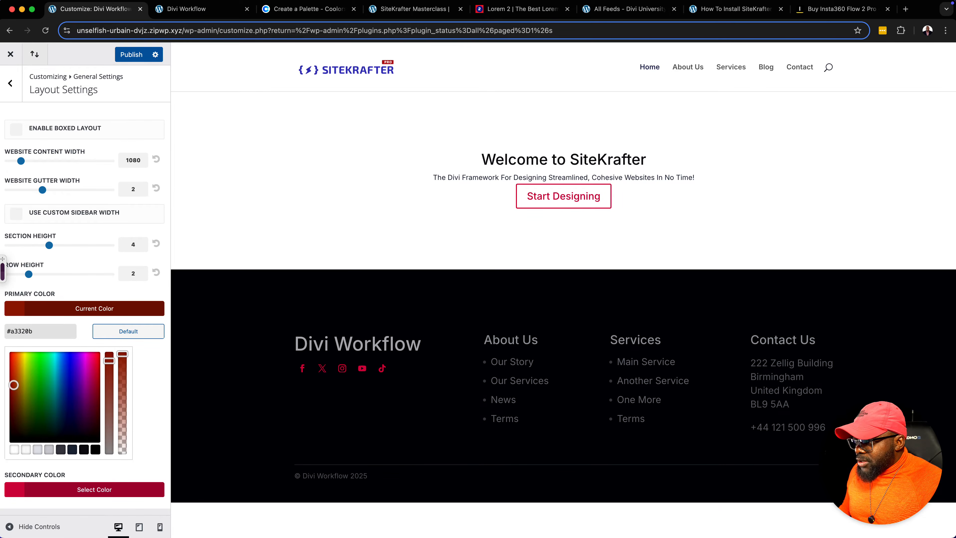
- Copy the sandy brown code EE964B from the Coolors palette and set it as the secondary color in Layout Settings
{"action": "left_click", "coordinate": [94, 489]}
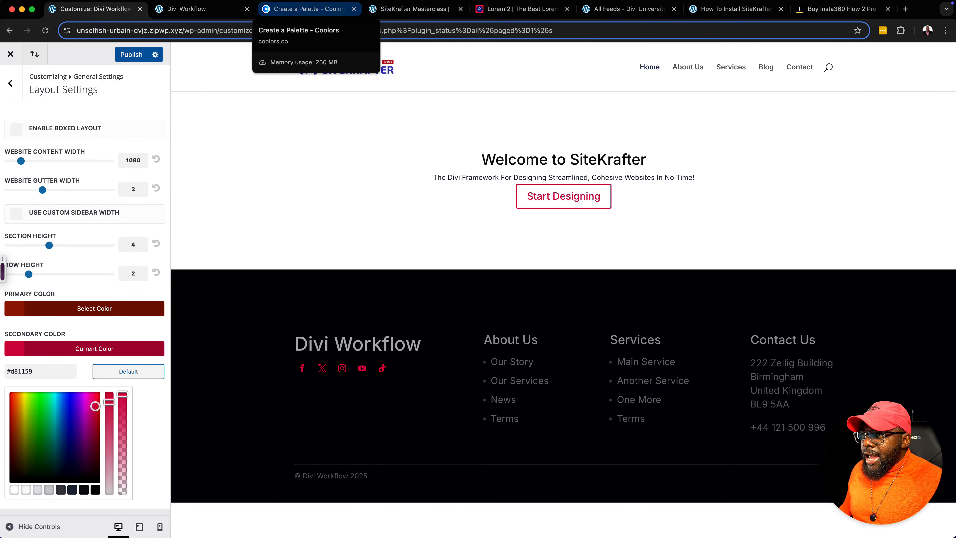
{"action": "left_click", "coordinate": [305, 8]}
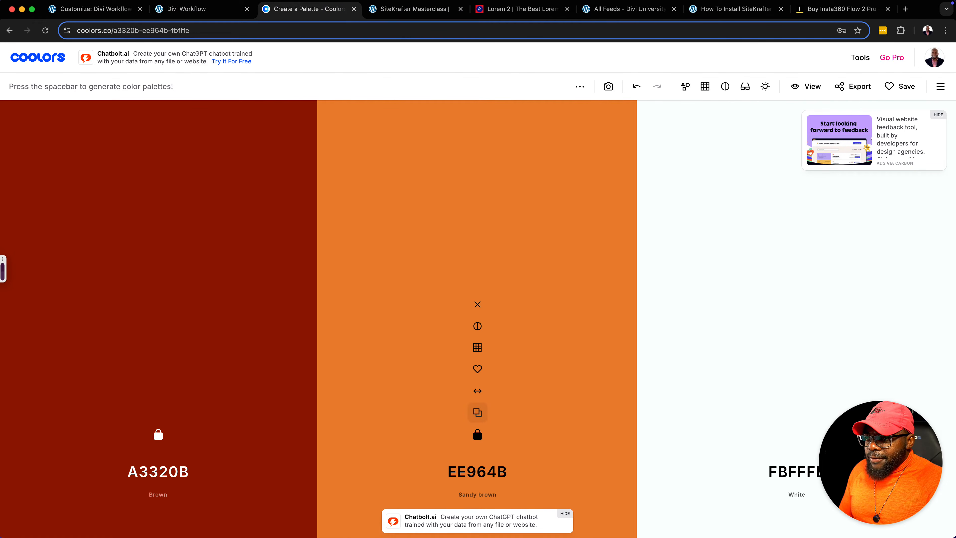
{"action": "left_click", "coordinate": [477, 412]}
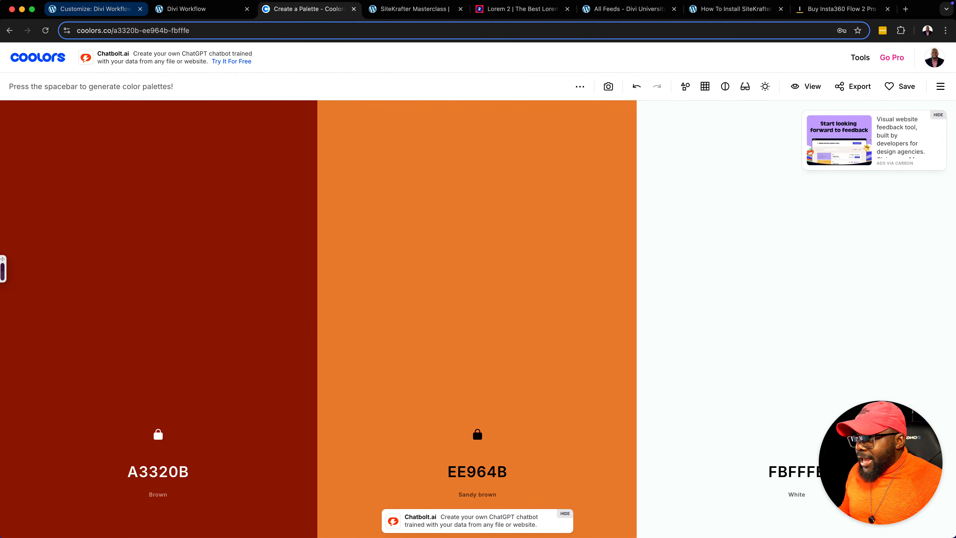
{"action": "left_click", "coordinate": [120, 10]}
{"action": "triple_click", "coordinate": [48, 370]}
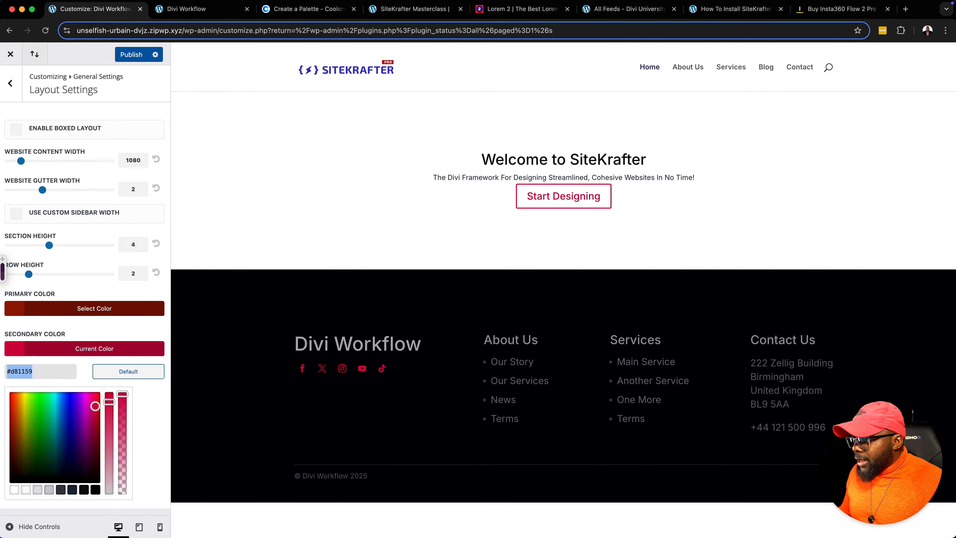
{"action": "key", "text": "super+v"}
{"action": "key", "text": "Return"}
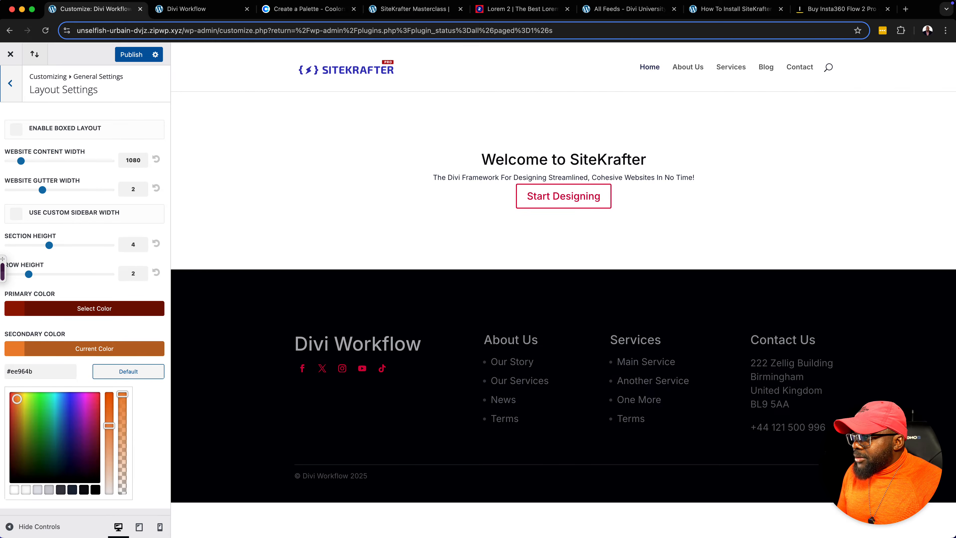
- Open the general Typography settings and set the link color to the copied #ee964b
{"action": "left_click", "coordinate": [11, 83]}
{"action": "left_click", "coordinate": [45, 163]}
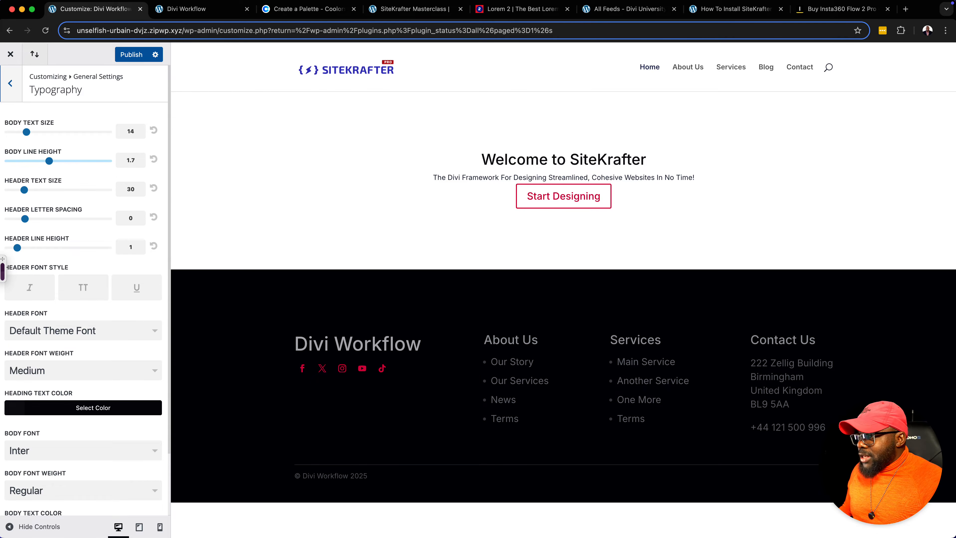
{"action": "scroll", "coordinate": [83, 291], "scroll_direction": "down", "scroll_amount": 3}
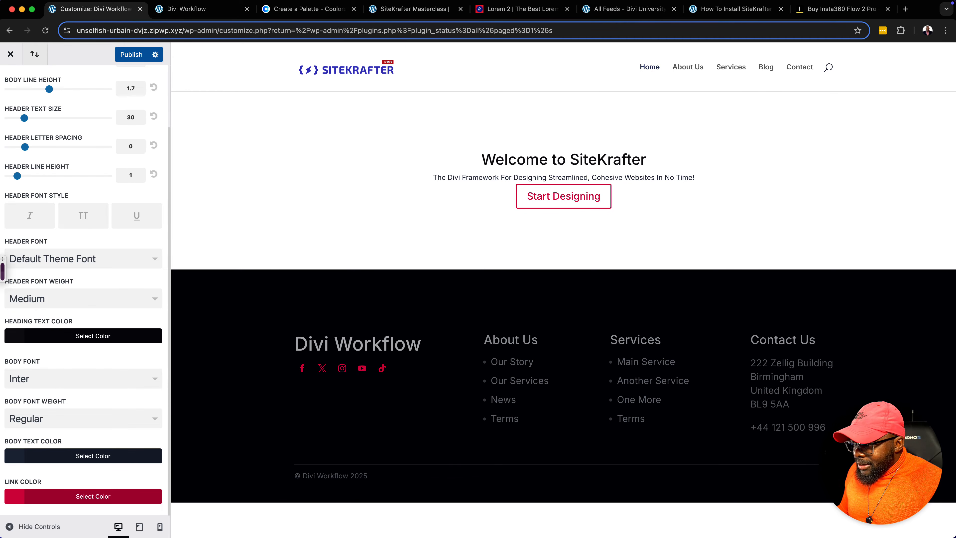
{"action": "left_click", "coordinate": [22, 496]}
{"action": "scroll", "coordinate": [83, 291], "scroll_direction": "down", "scroll_amount": 4}
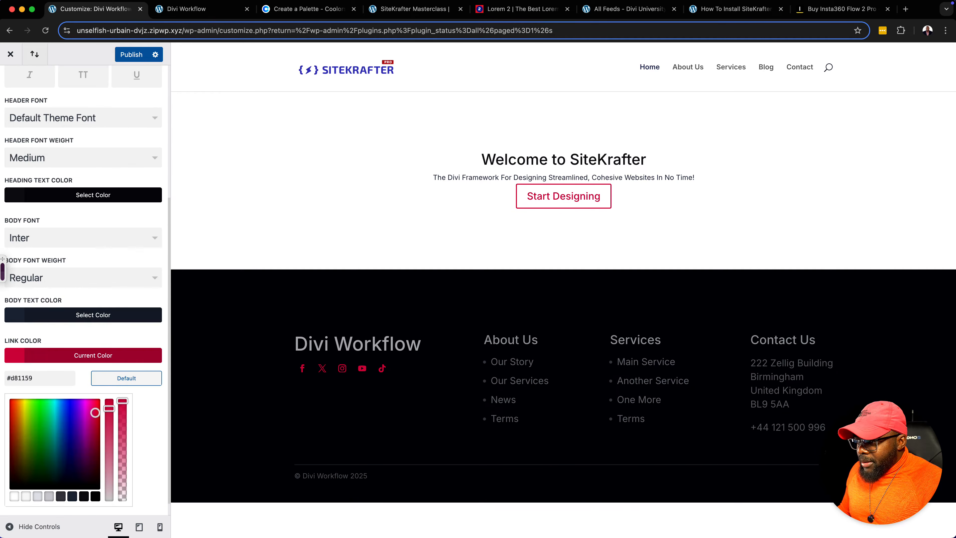
{"action": "triple_click", "coordinate": [56, 378]}
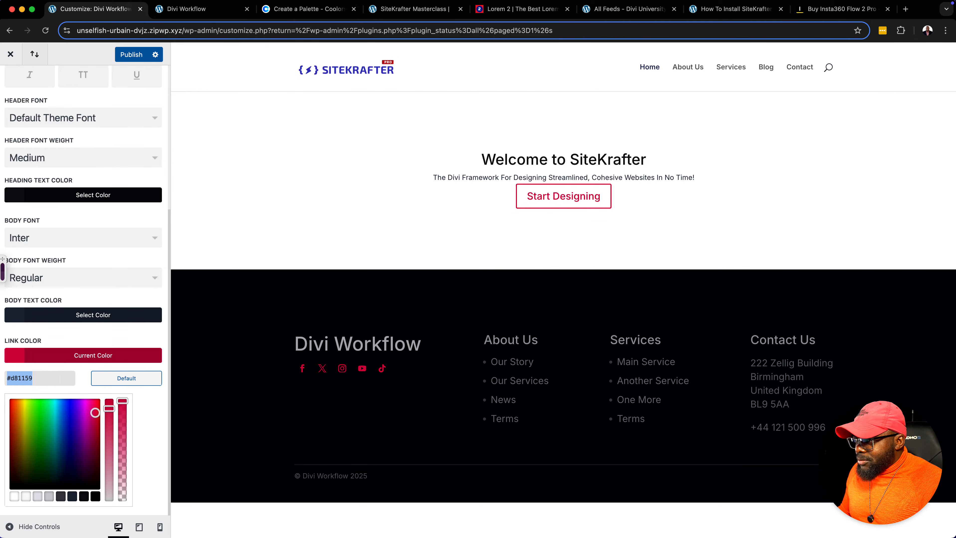
{"action": "key", "text": "super+v"}
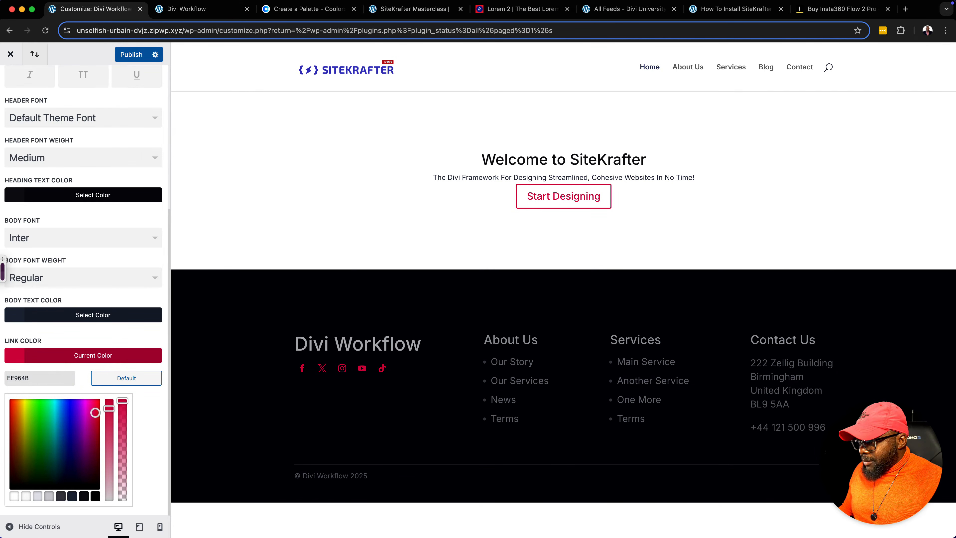
{"action": "scroll", "coordinate": [56, 378], "scroll_direction": "up", "scroll_amount": 1}
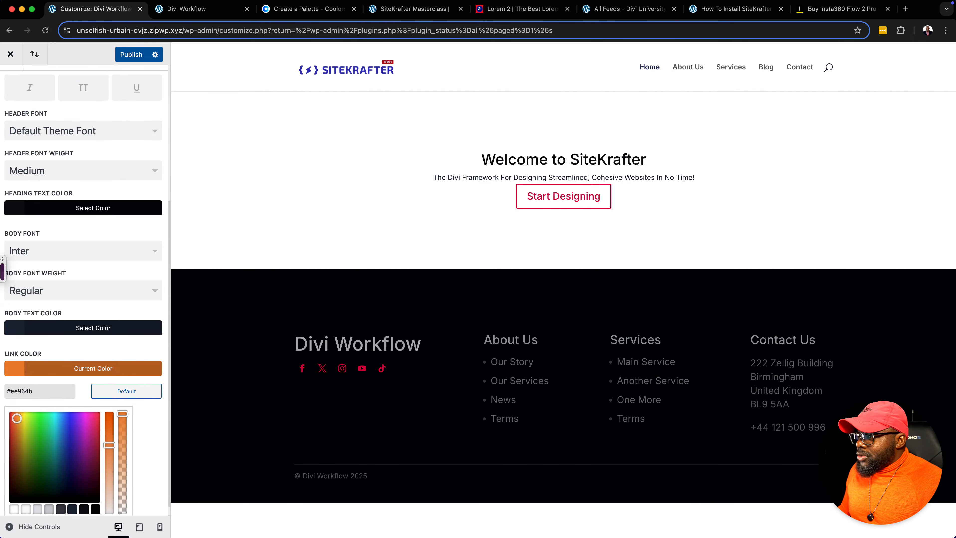
- Set the body text color to a dark brownish #4f3838, starting from the dark grey swatch #52525b
{"action": "left_click", "coordinate": [84, 328]}
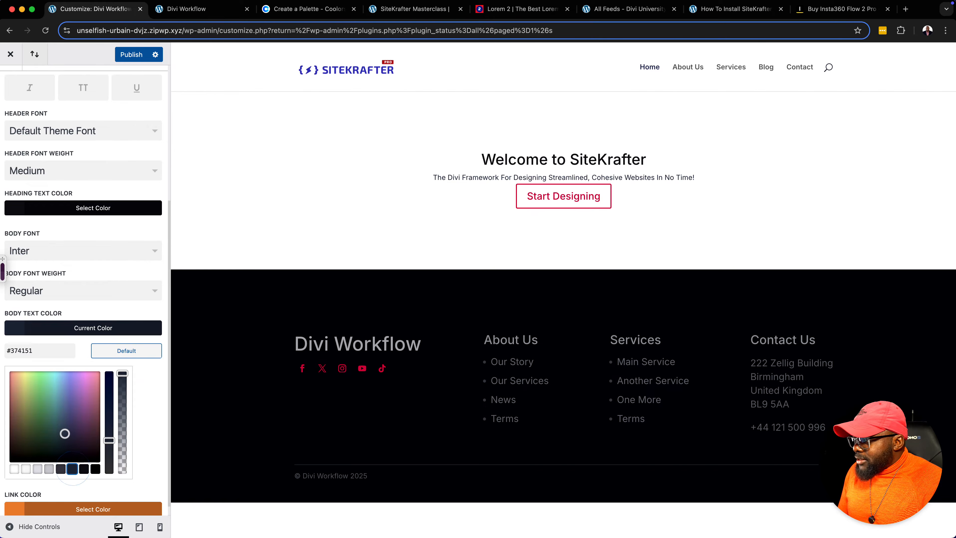
{"action": "left_click", "coordinate": [61, 469]}
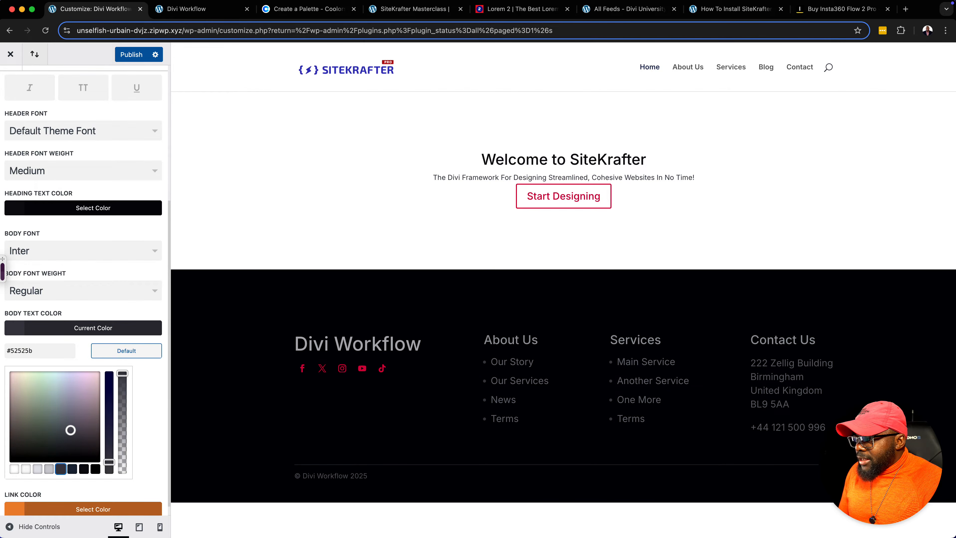
{"action": "left_click_drag", "start_coordinate": [70, 430], "coordinate": [11, 372]}
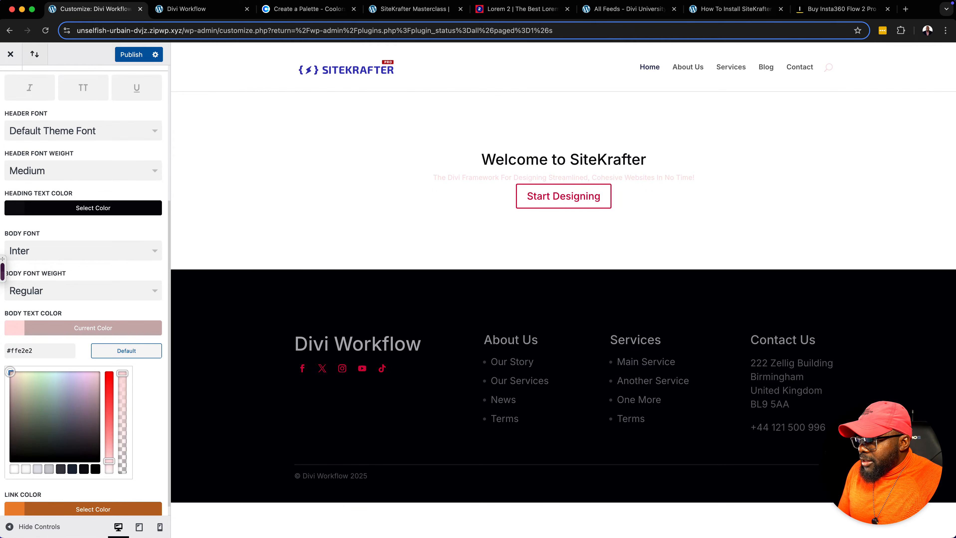
{"action": "left_click_drag", "start_coordinate": [10, 373], "coordinate": [9, 433]}
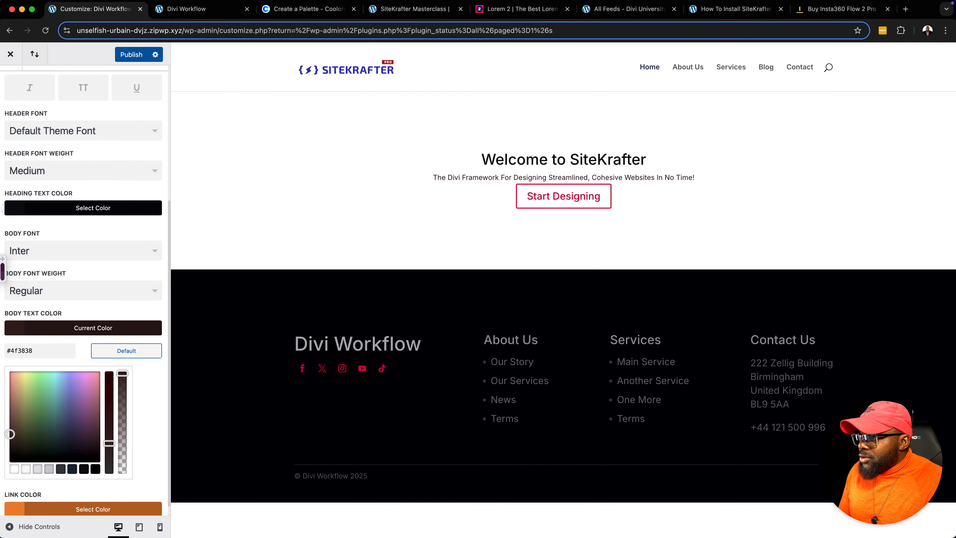
- Try the #374151 swatch as the heading text color and return it to #27272a
{"action": "left_click", "coordinate": [93, 208]}
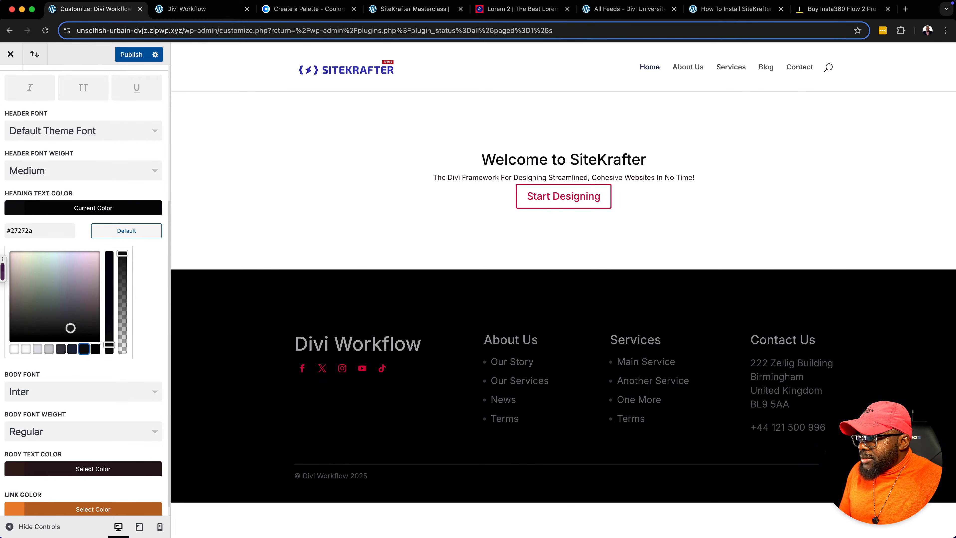
{"action": "left_click", "coordinate": [71, 348]}
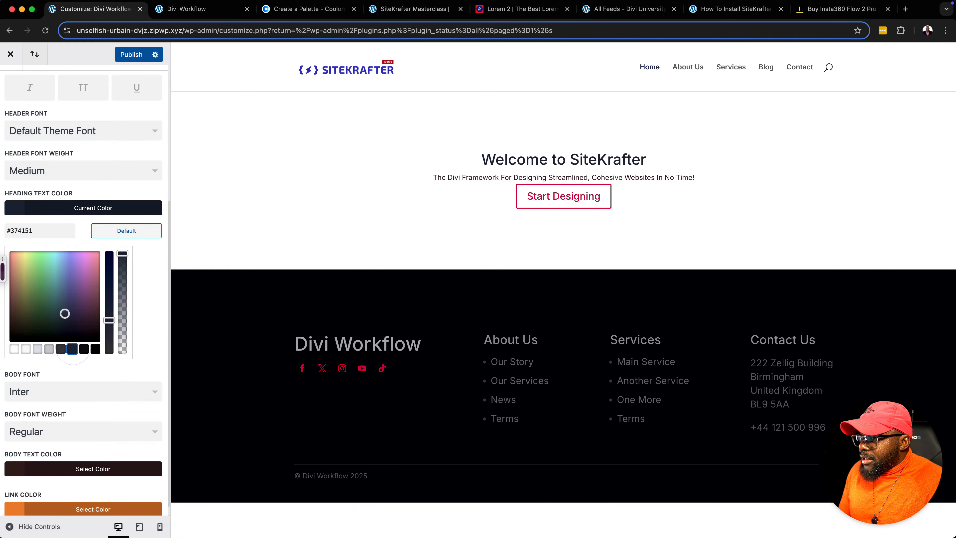
{"action": "left_click", "coordinate": [84, 348]}
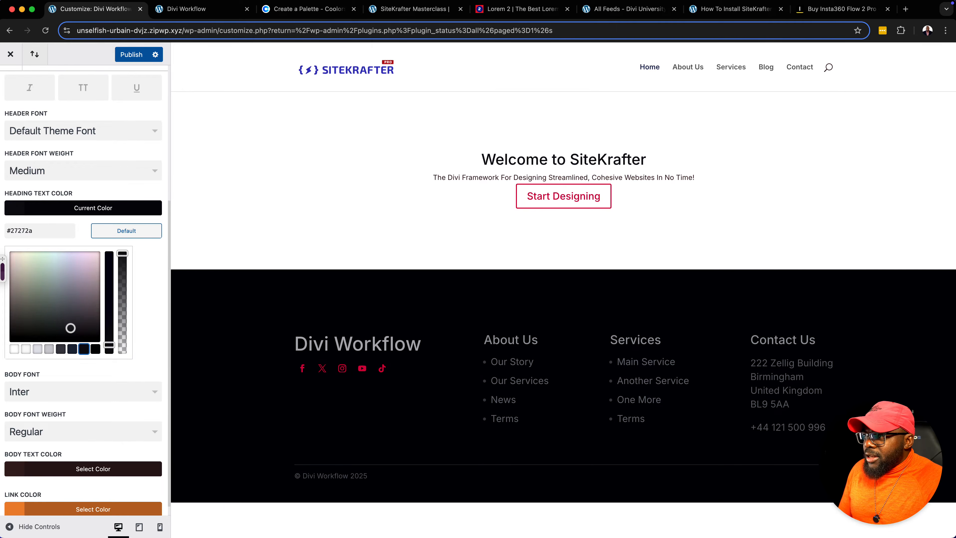
- Set the header font to Poppins in the Typography settings
{"action": "scroll", "coordinate": [85, 264], "scroll_direction": "up", "scroll_amount": 5}
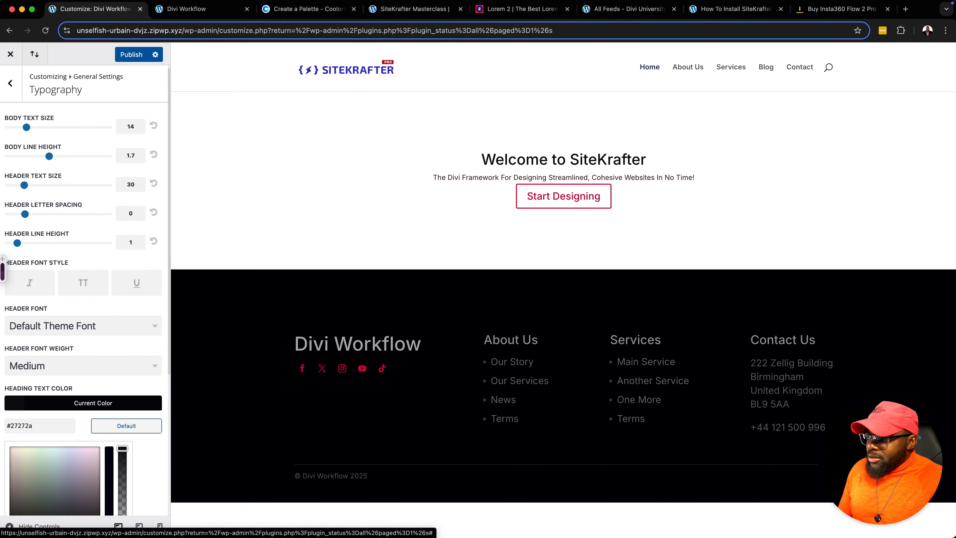
{"action": "left_click", "coordinate": [113, 325]}
{"action": "scroll", "coordinate": [82, 384], "scroll_direction": "down", "scroll_amount": 15}
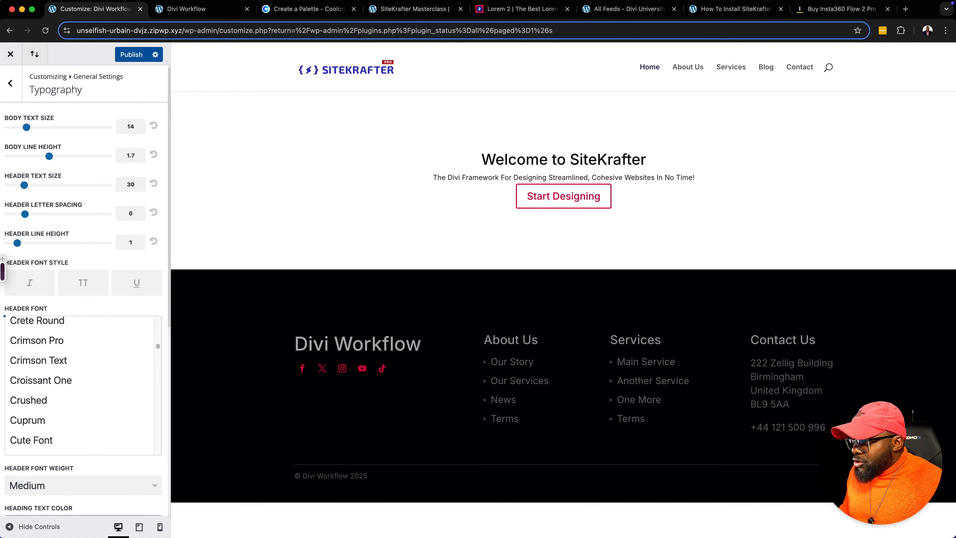
{"action": "scroll", "coordinate": [83, 347], "scroll_direction": "down", "scroll_amount": 20}
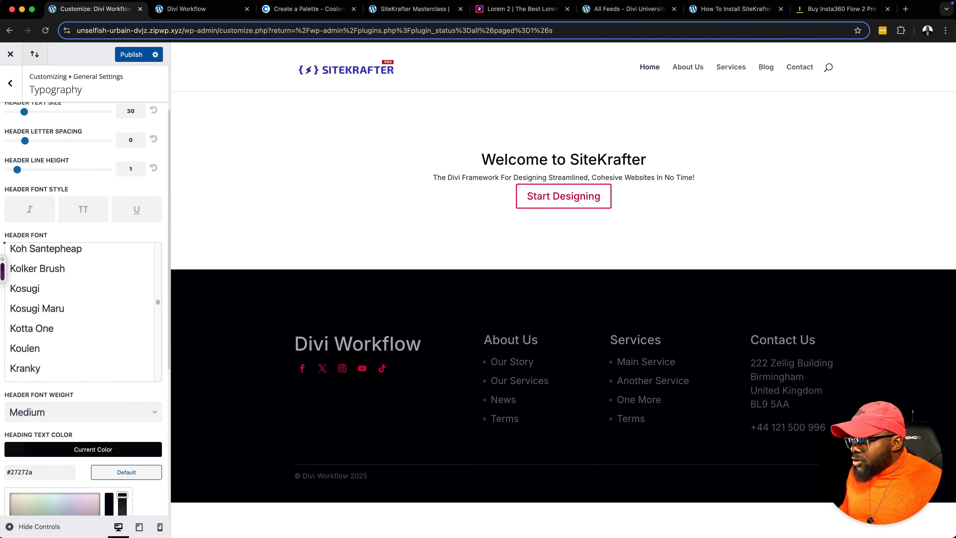
{"action": "scroll", "coordinate": [83, 311], "scroll_direction": "down", "scroll_amount": 20}
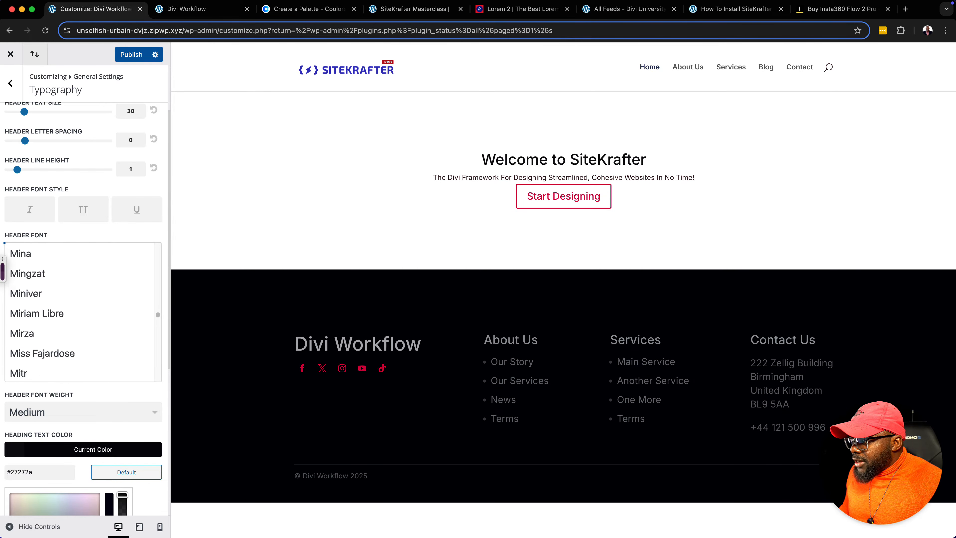
{"action": "scroll", "coordinate": [83, 312], "scroll_direction": "down", "scroll_amount": 20}
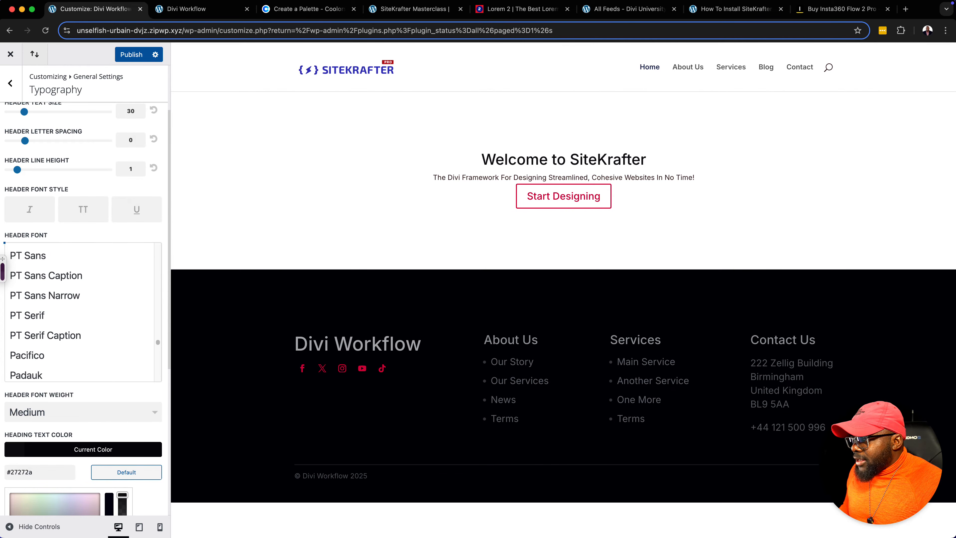
{"action": "scroll", "coordinate": [83, 312], "scroll_direction": "down", "scroll_amount": 6}
{"action": "scroll", "coordinate": [79, 305], "scroll_direction": "down", "scroll_amount": 10}
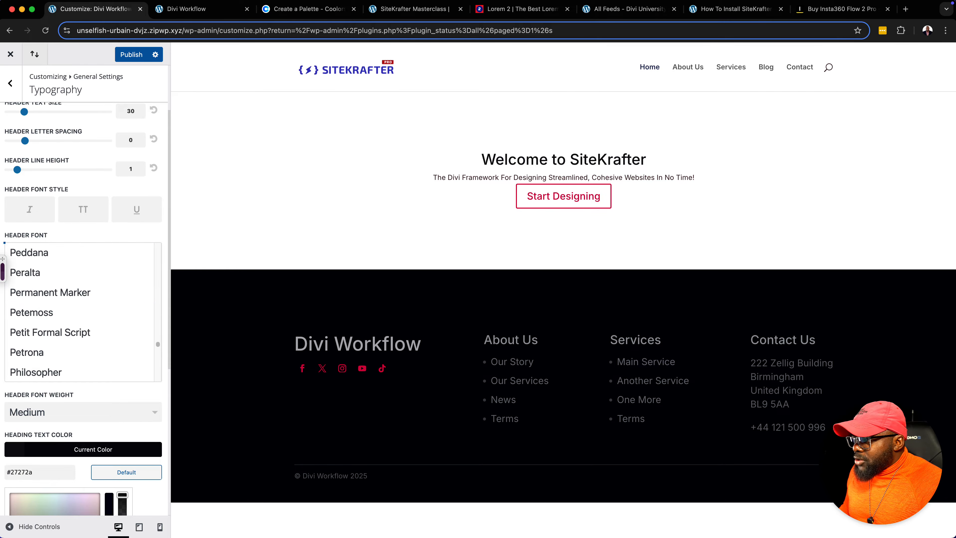
{"action": "scroll", "coordinate": [79, 309], "scroll_direction": "down", "scroll_amount": 3}
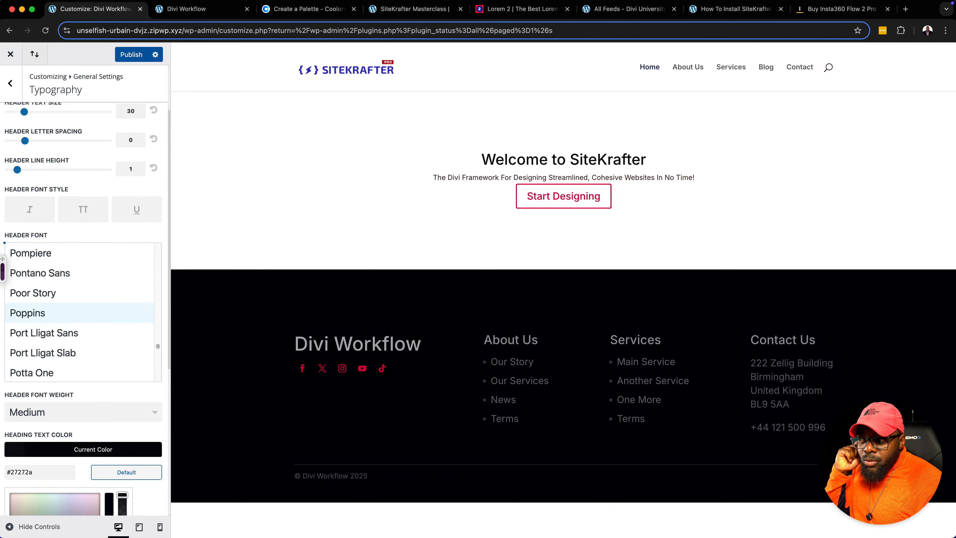
{"action": "left_click", "coordinate": [79, 313]}
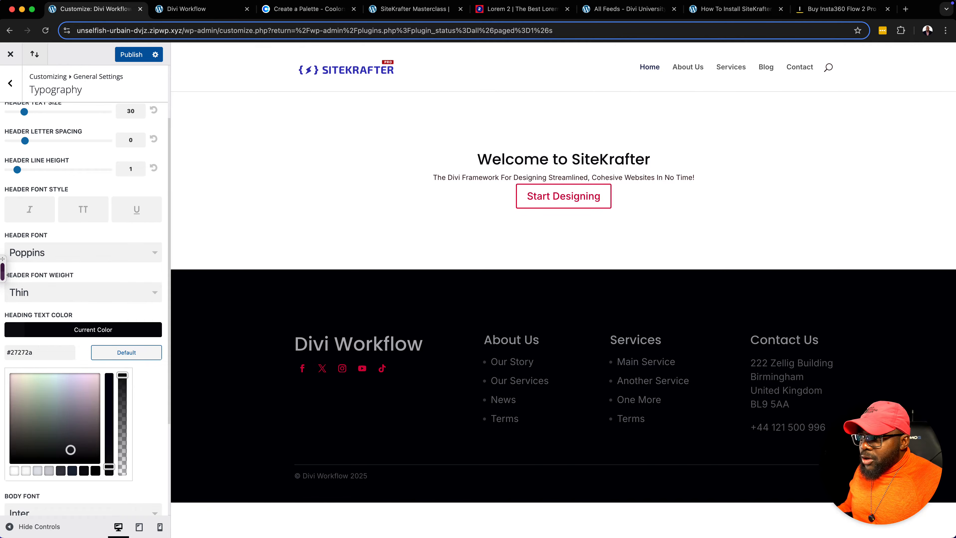
- Set the header font weight to Bold and publish the Customizer changes
{"action": "left_click", "coordinate": [79, 292]}
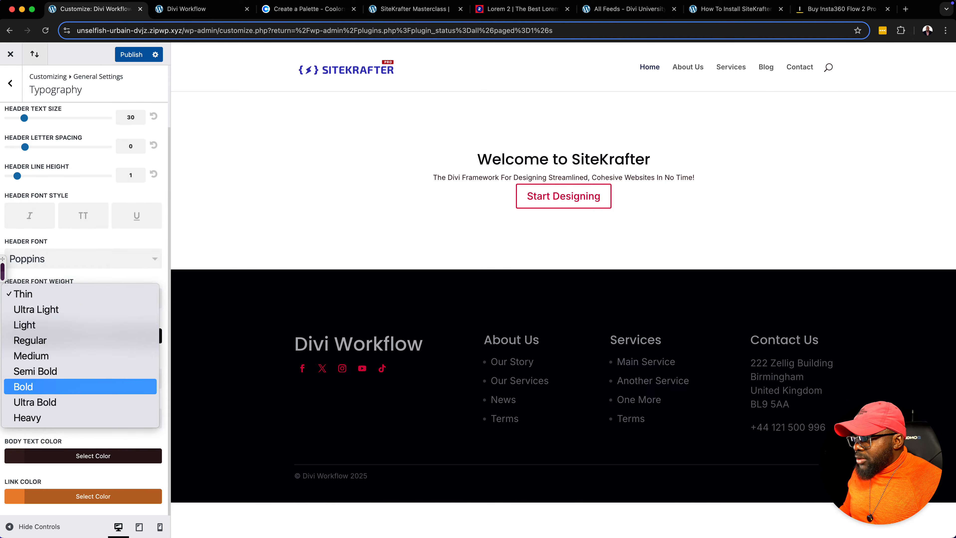
{"action": "left_click", "coordinate": [75, 387]}
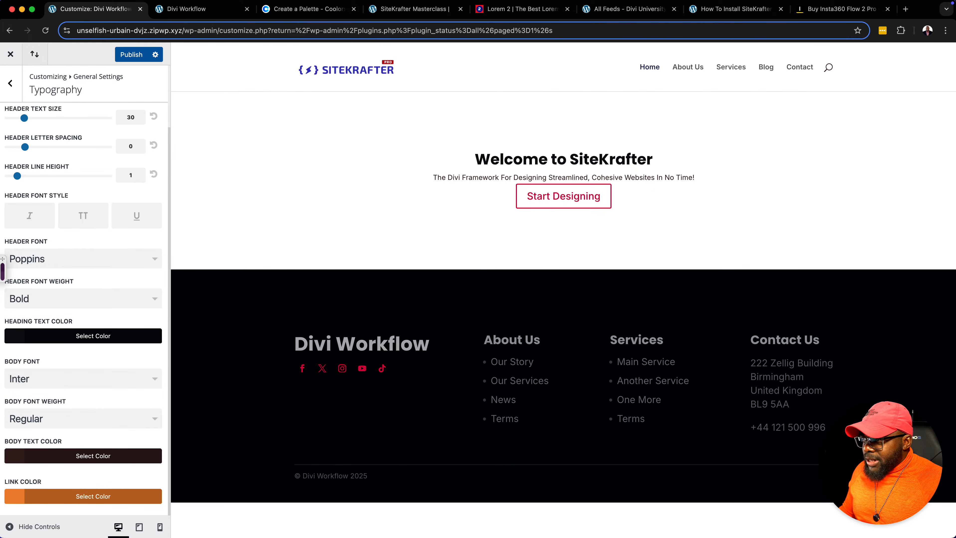
{"action": "left_click", "coordinate": [131, 54]}
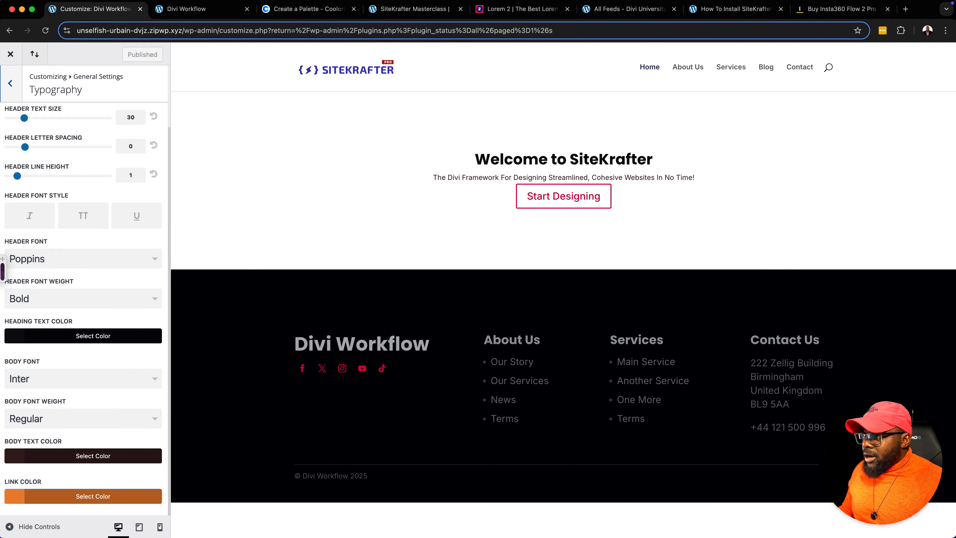
- Leave the Customizer, visit the site's homepage and open it in the Divi Visual Builder
{"action": "left_click", "coordinate": [11, 83]}
{"action": "left_click", "coordinate": [10, 83]}
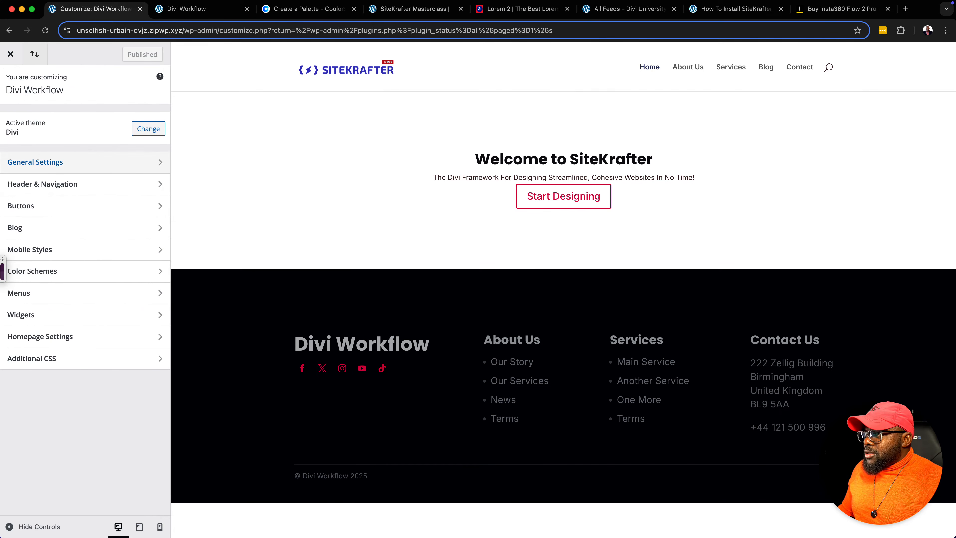
{"action": "left_click", "coordinate": [11, 54]}
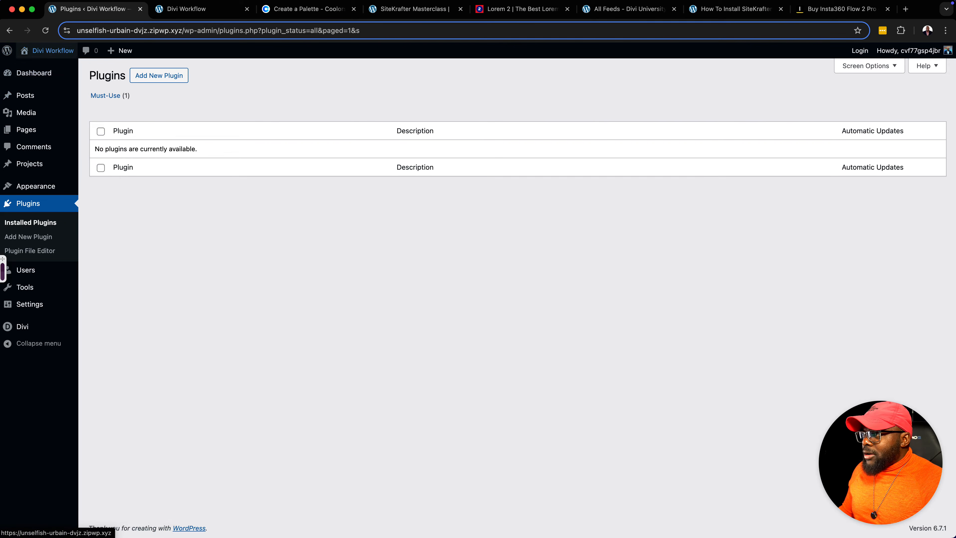
{"action": "mouse_move", "coordinate": [52, 51]}
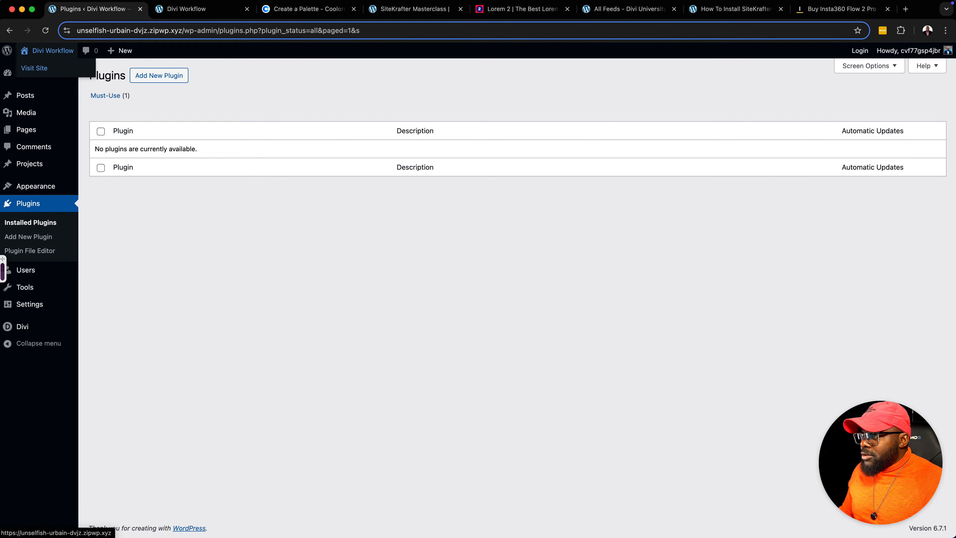
{"action": "left_click", "coordinate": [34, 68]}
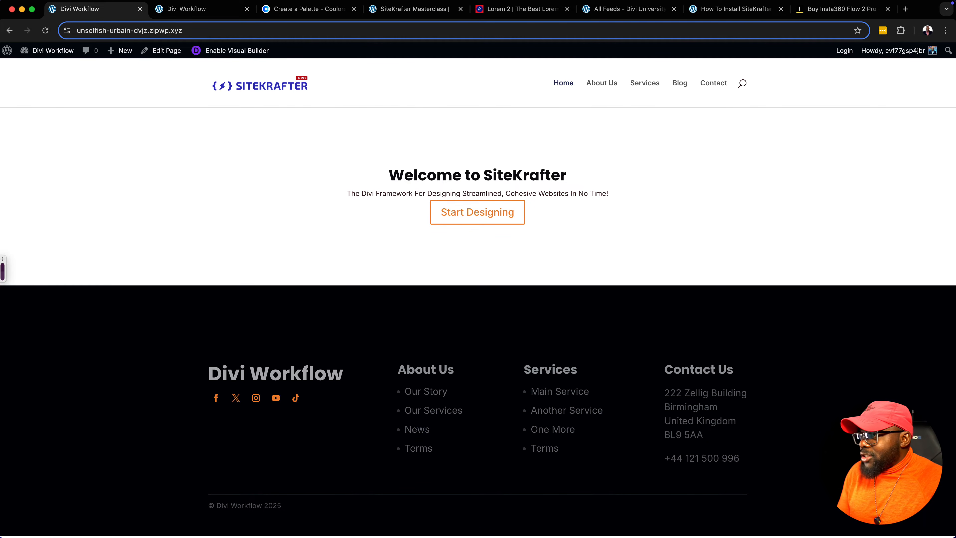
{"action": "left_click", "coordinate": [264, 51]}
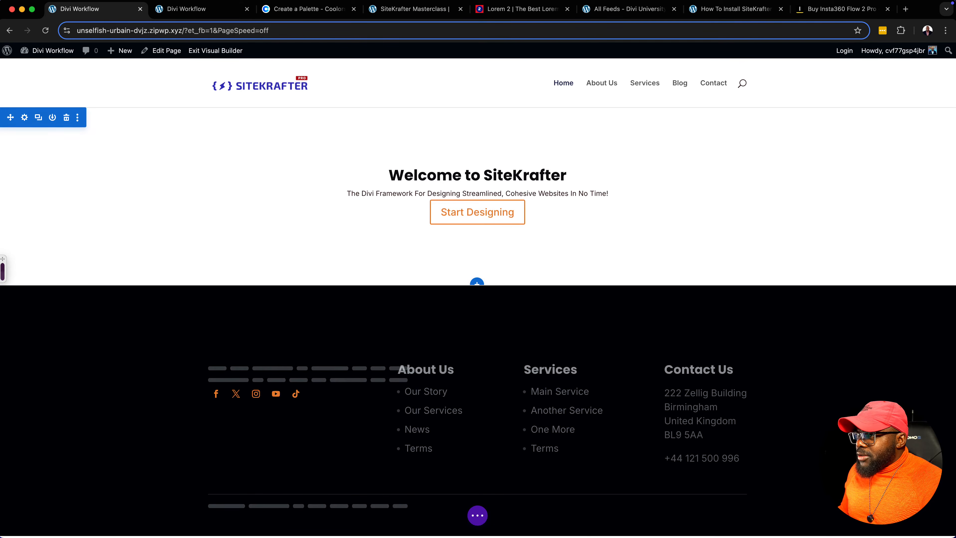
- Delete the "Welcome to SiteKrafter" section and insert a single-column row with a Text module in its place
{"action": "left_click", "coordinate": [66, 117]}
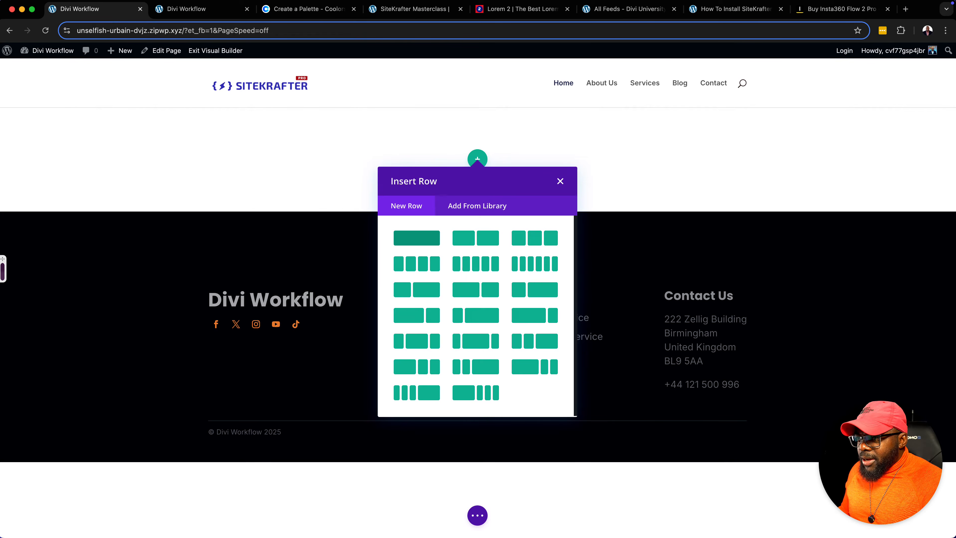
{"action": "left_click", "coordinate": [416, 238]}
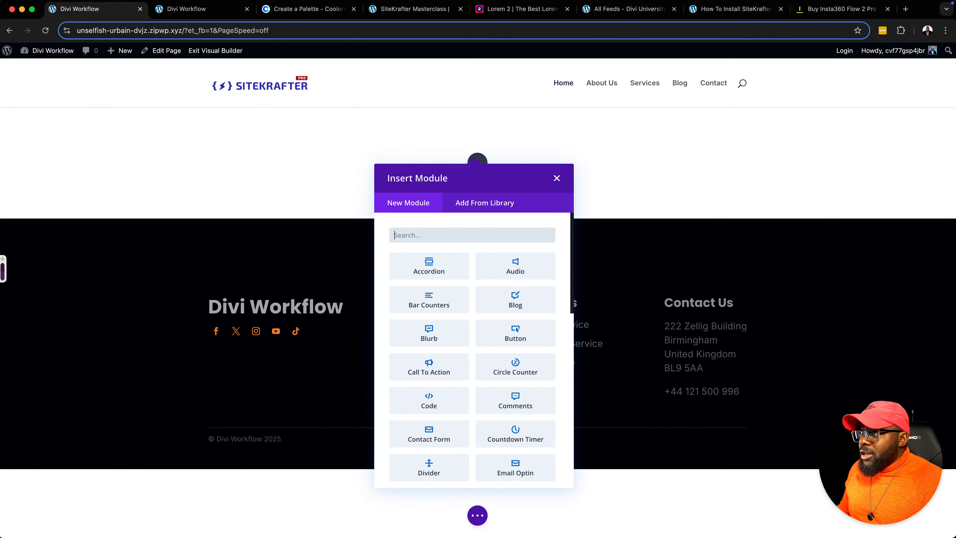
{"action": "type", "text": "text"}
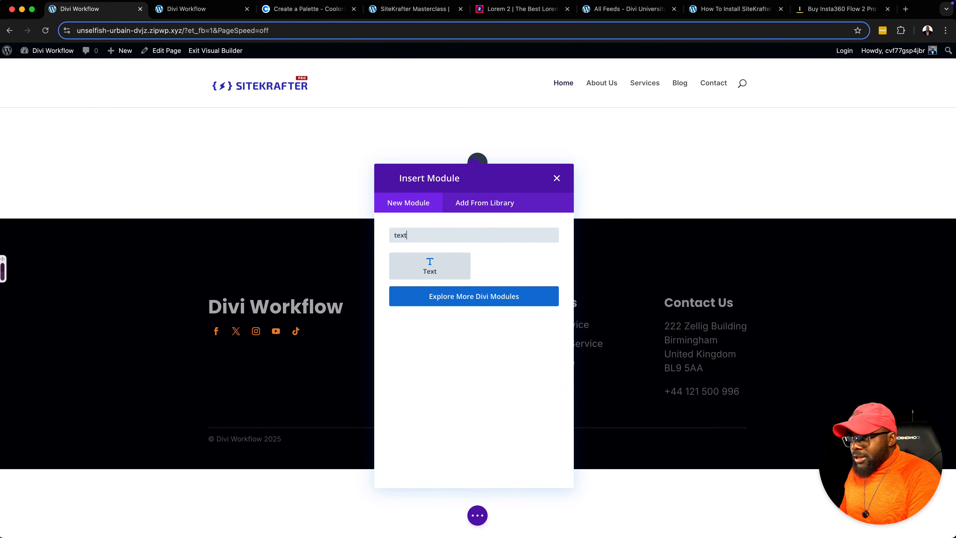
{"action": "left_click", "coordinate": [455, 259]}
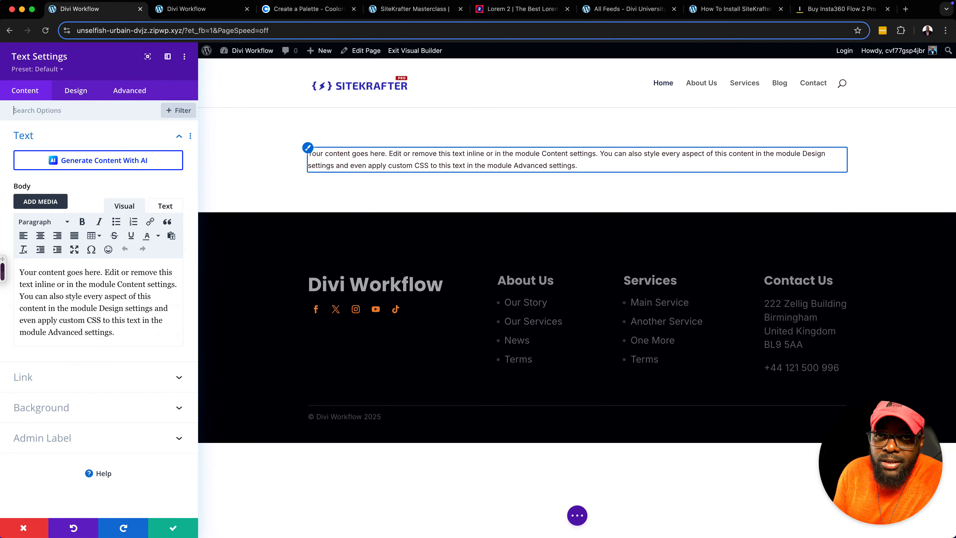
- Switch to the second Divi Workflow browser tab and open the WordPress dashboard there
{"action": "left_click", "coordinate": [221, 10]}
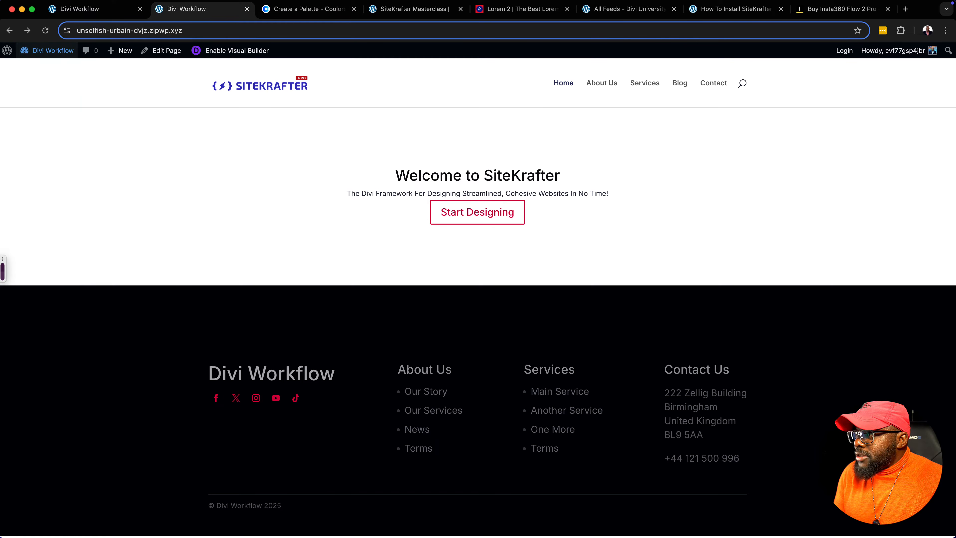
{"action": "mouse_move", "coordinate": [52, 51]}
{"action": "left_click", "coordinate": [36, 67]}
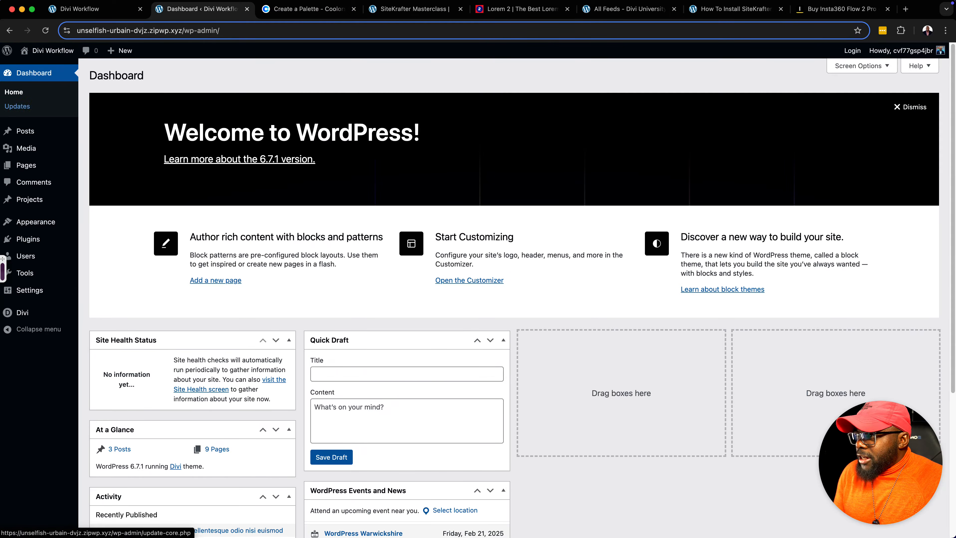
- Open the published Framework page from the site's page list and expand its Fluid Text class list
{"action": "mouse_move", "coordinate": [25, 256]}
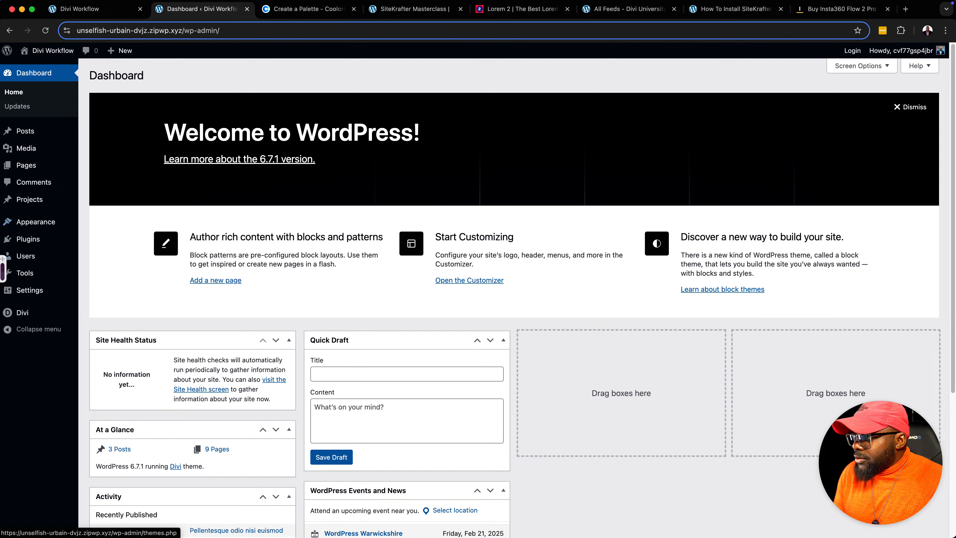
{"action": "mouse_move", "coordinate": [26, 165]}
{"action": "left_click", "coordinate": [102, 167]}
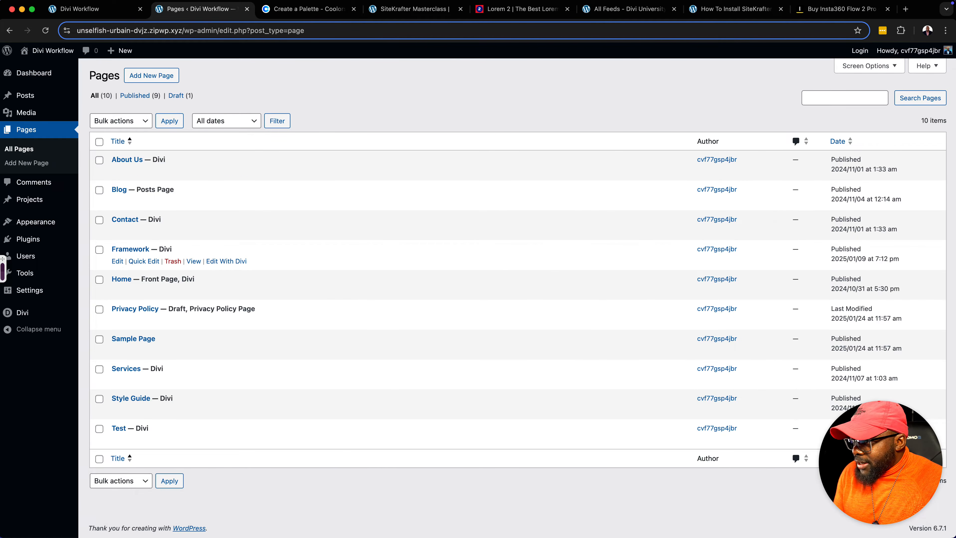
{"action": "left_click", "coordinate": [194, 261]}
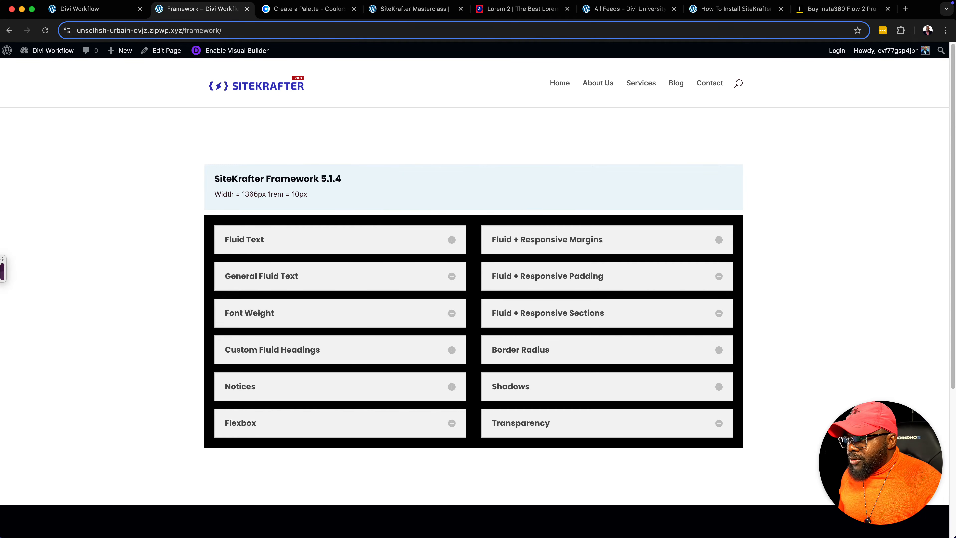
{"action": "left_click", "coordinate": [370, 234]}
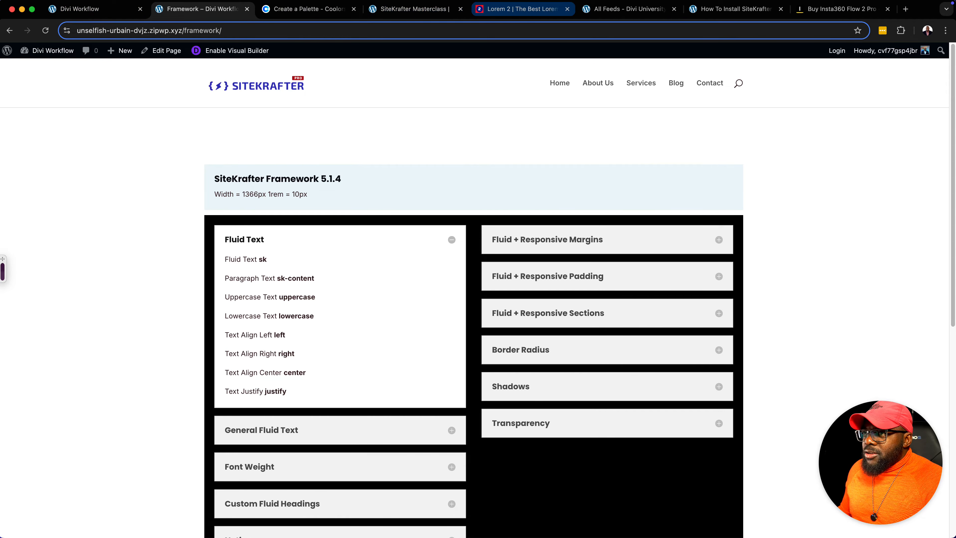
- Move the Lorem 2 browser tab beside the Framework one and close the Coolors palette and SiteKrafter Masterclass tabs
{"action": "left_click_drag", "start_coordinate": [523, 9], "coordinate": [316, 9]}
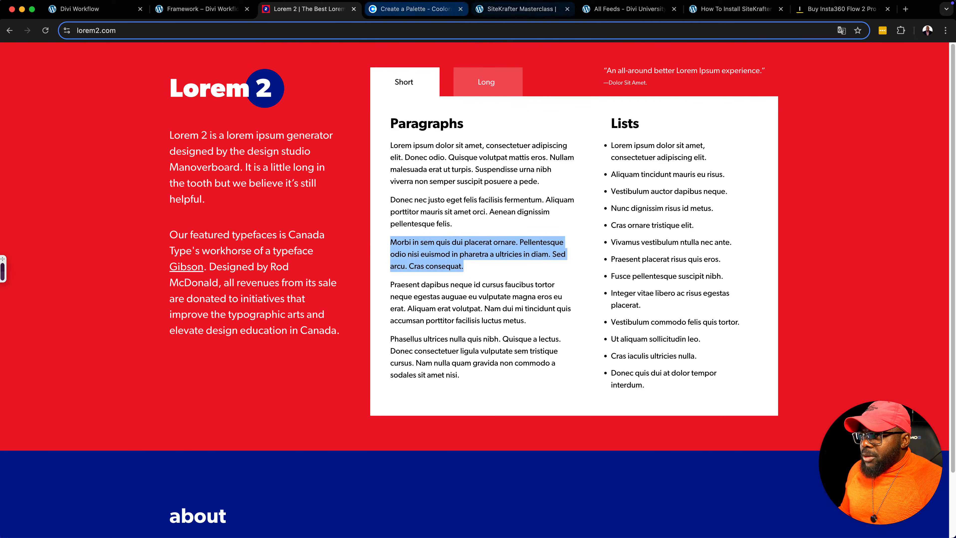
{"action": "left_click", "coordinate": [461, 9]}
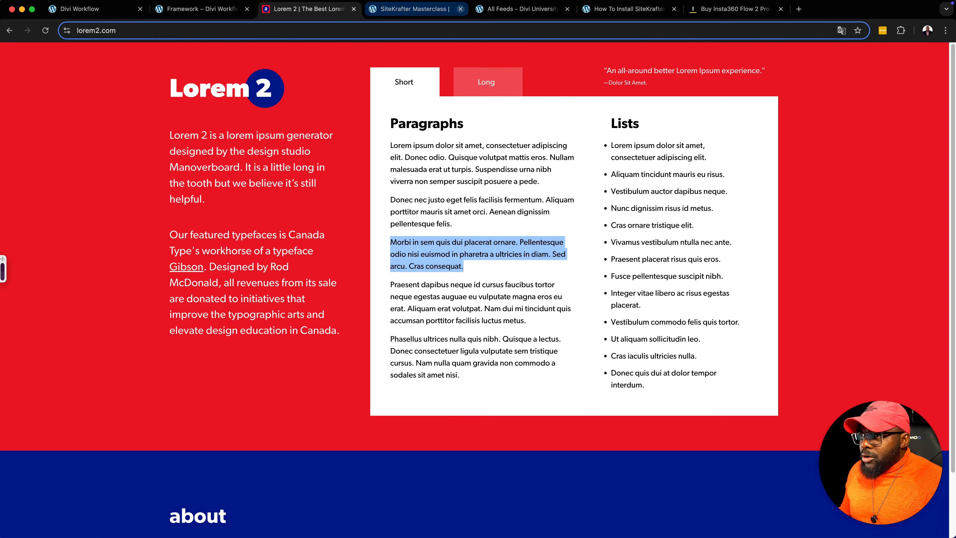
{"action": "left_click", "coordinate": [460, 8]}
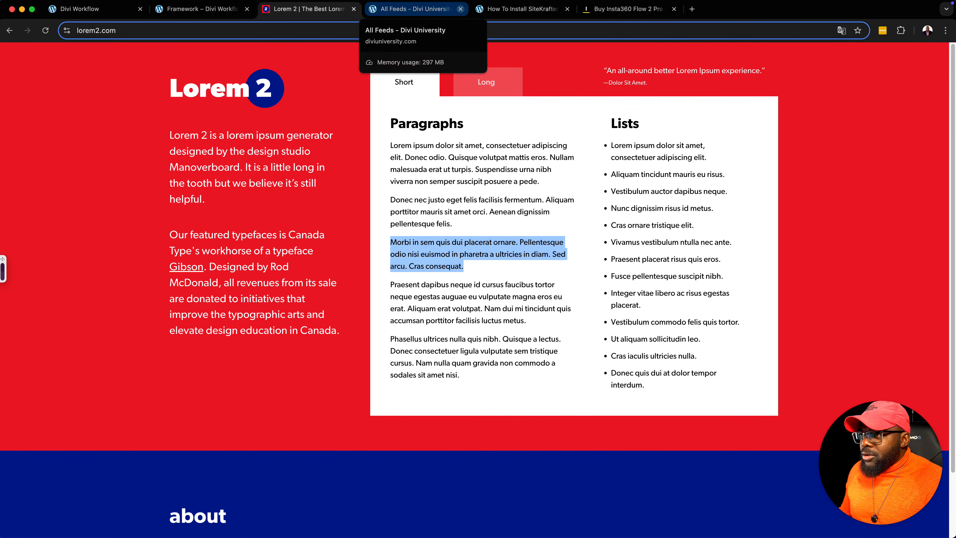
- Replace the homepage Text module's placeholder body with the Lorem 2 passage running from "Quisque volutpat mattis eros." to "posuere a pede."
{"action": "left_click", "coordinate": [433, 158]}
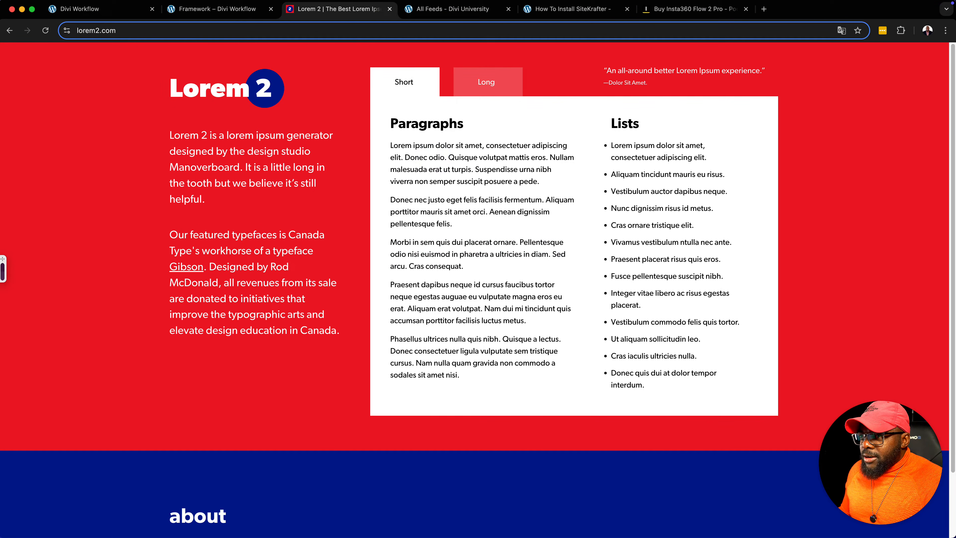
{"action": "left_click_drag", "start_coordinate": [449, 157], "coordinate": [544, 181]}
{"action": "key", "text": "super+c"}
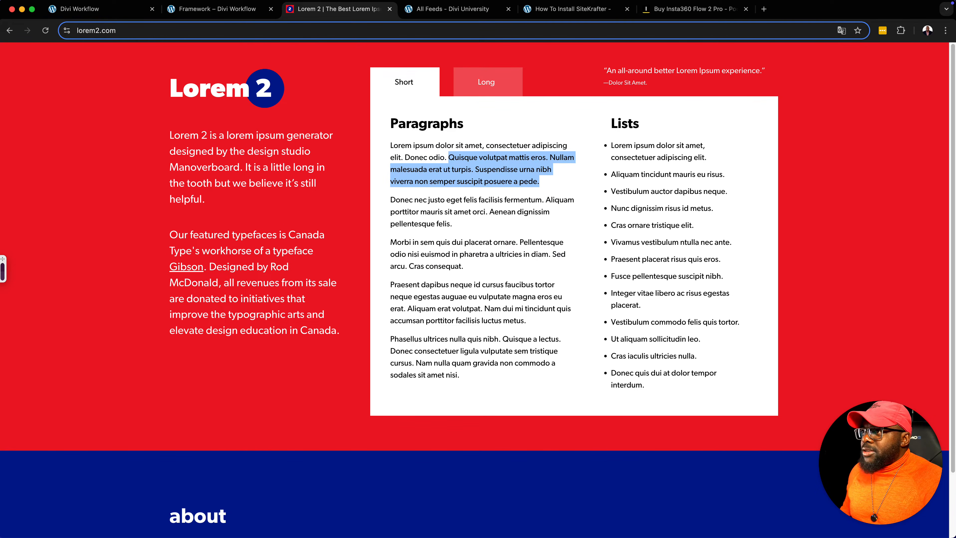
{"action": "left_click", "coordinate": [79, 9]}
{"action": "left_click", "coordinate": [133, 329]}
{"action": "key", "text": "super+a"}
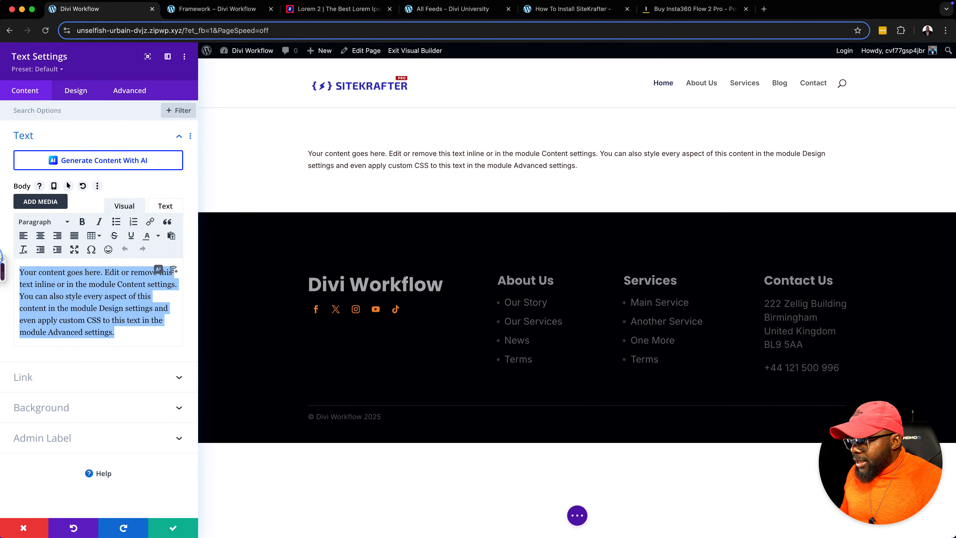
{"action": "key", "text": "super+v"}
- Split the module's body text into three paragraphs, one for each sentence
{"action": "left_click", "coordinate": [125, 271]}
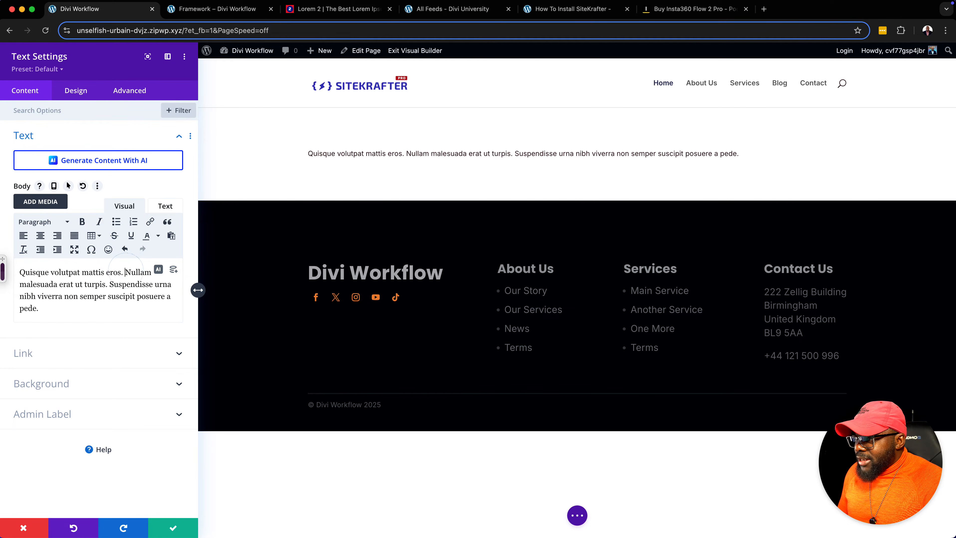
{"action": "key", "text": "Return"}
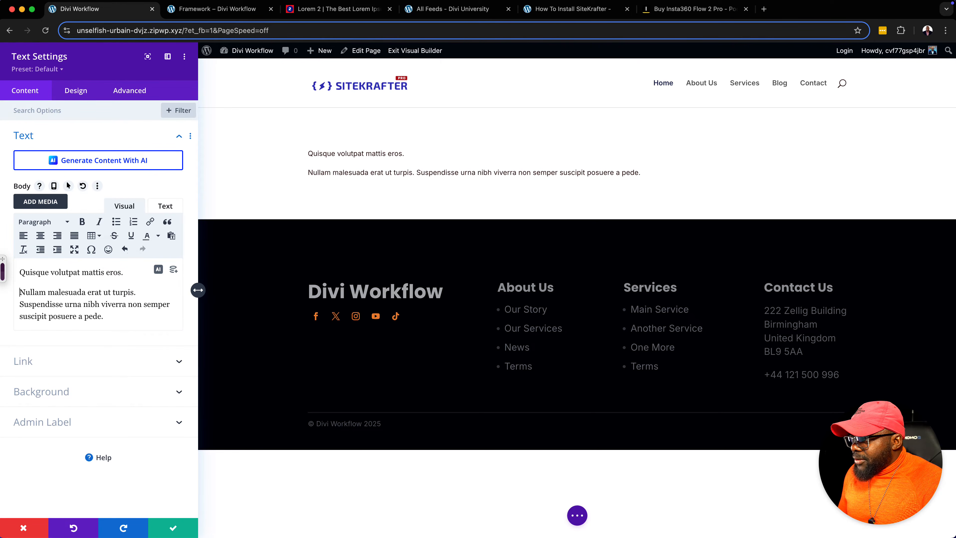
{"action": "left_click", "coordinate": [20, 304]}
{"action": "key", "text": "Return"}
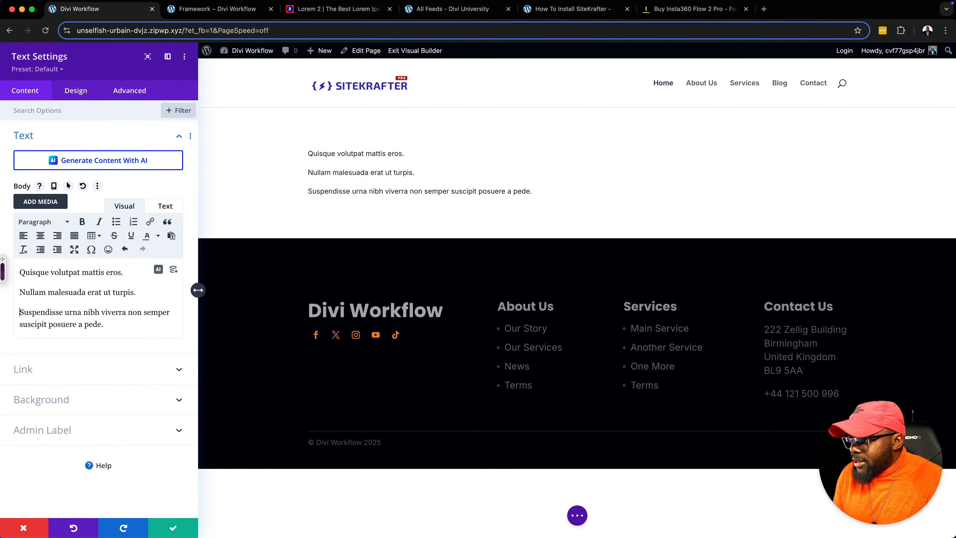
- Format the paragraph "Nullam malesuada erat ut turpis." as Heading 1
{"action": "triple_click", "coordinate": [18, 293]}
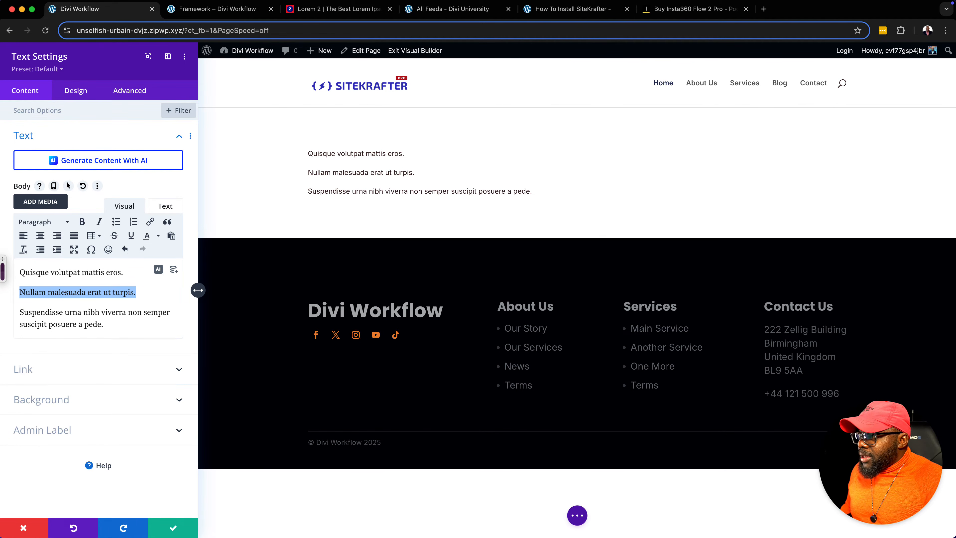
{"action": "left_click", "coordinate": [42, 222]}
{"action": "left_click", "coordinate": [45, 259]}
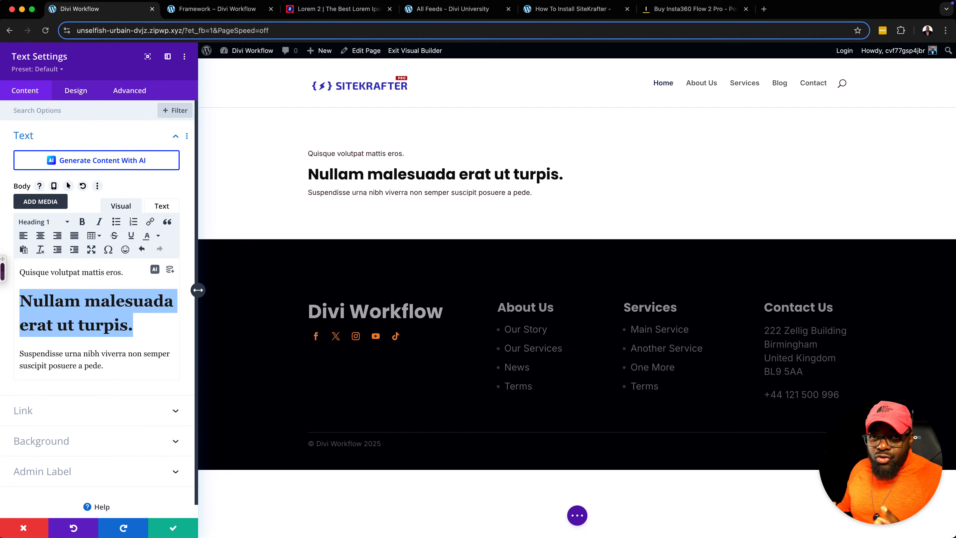
- Copy and remove the "Suspendisse urna nibh viverra" paragraph from the body, and center-align the remaining paragraph and heading
{"action": "left_click_drag", "start_coordinate": [111, 366], "coordinate": [10, 356]}
{"action": "key", "text": "super+c"}
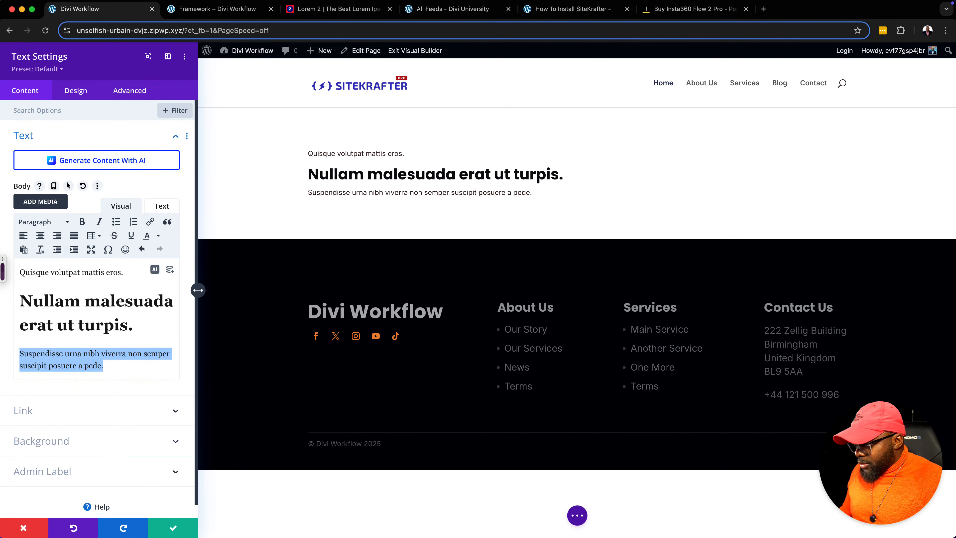
{"action": "key", "text": "BackSpace"}
{"action": "key", "text": "BackSpace"}
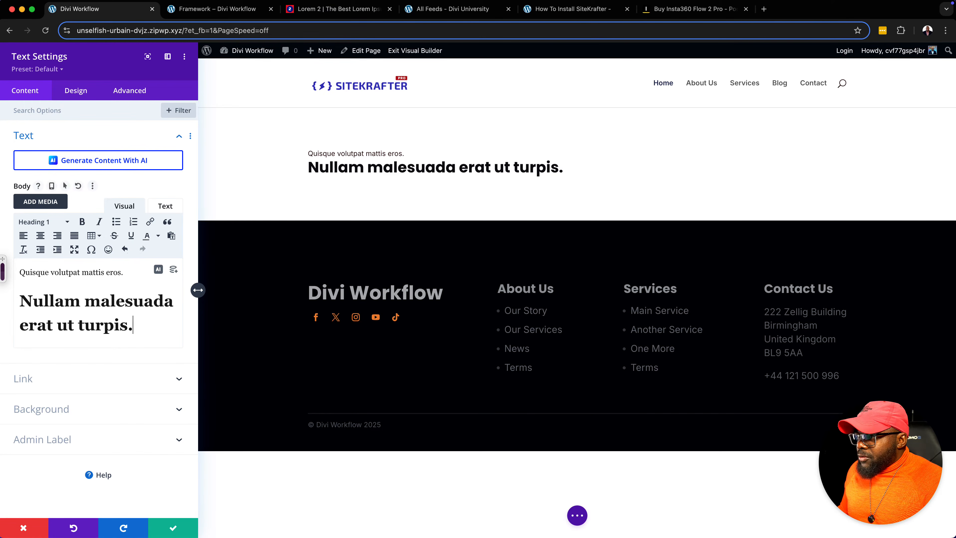
{"action": "left_click_drag", "start_coordinate": [141, 326], "coordinate": [17, 271]}
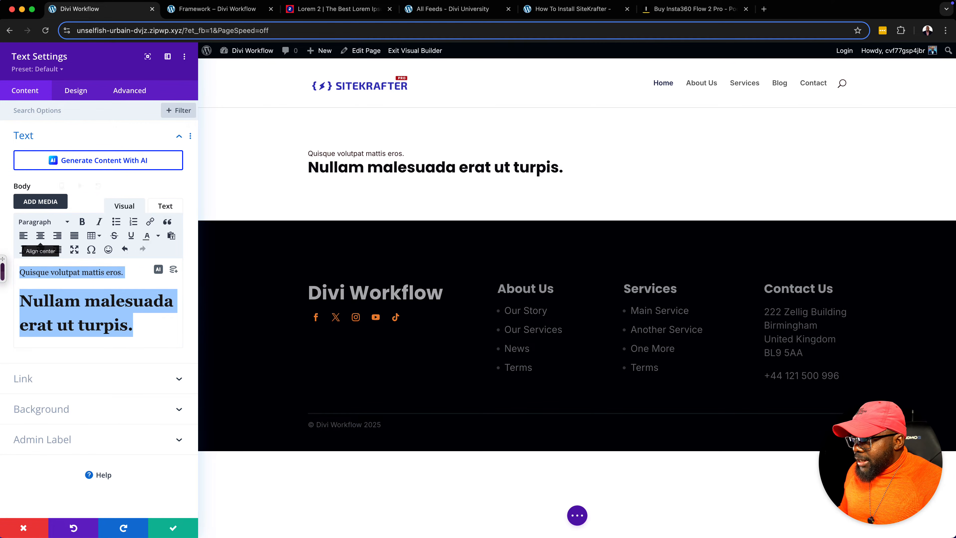
{"action": "left_click", "coordinate": [41, 236]}
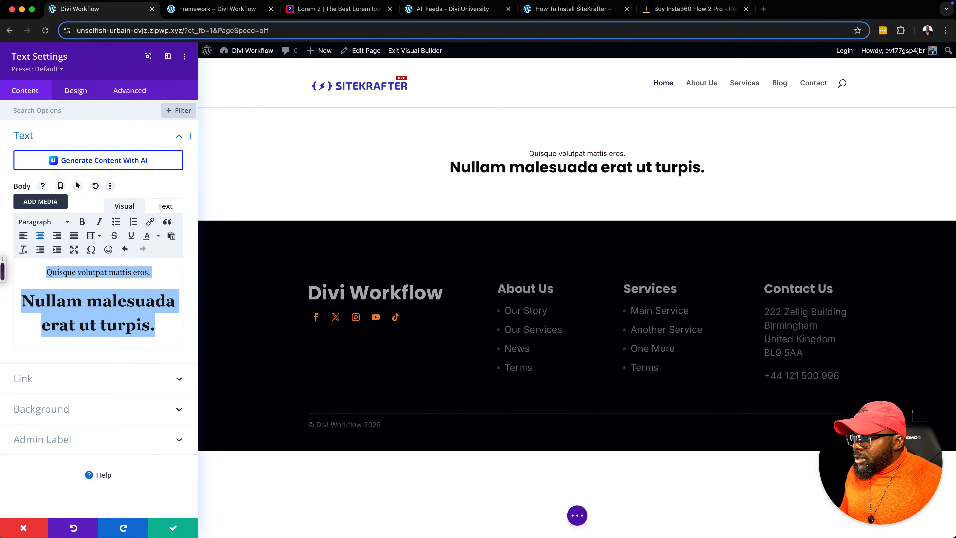
- Assign the CSS class "sk" to the heading's Text module and save the module
{"action": "left_click", "coordinate": [129, 91]}
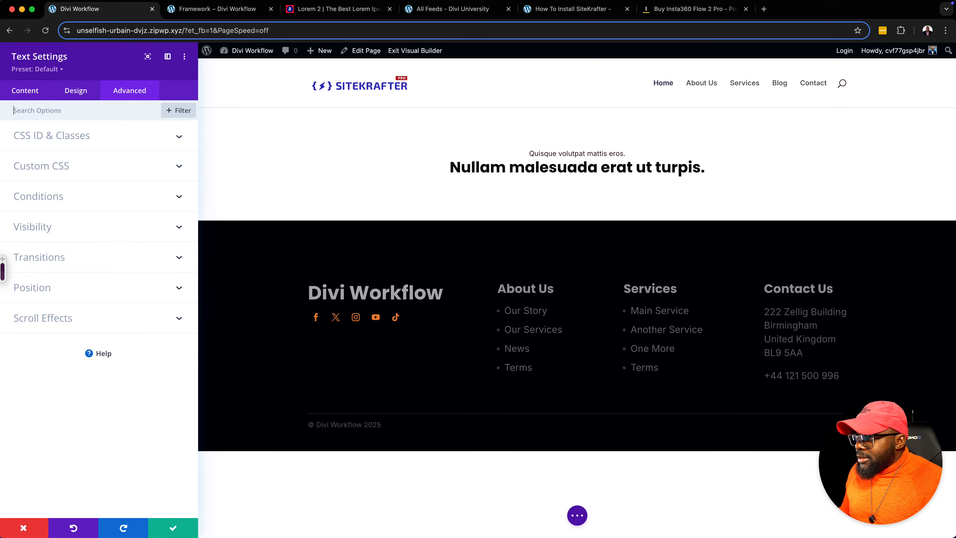
{"action": "left_click", "coordinate": [81, 135]}
{"action": "left_click", "coordinate": [62, 214]}
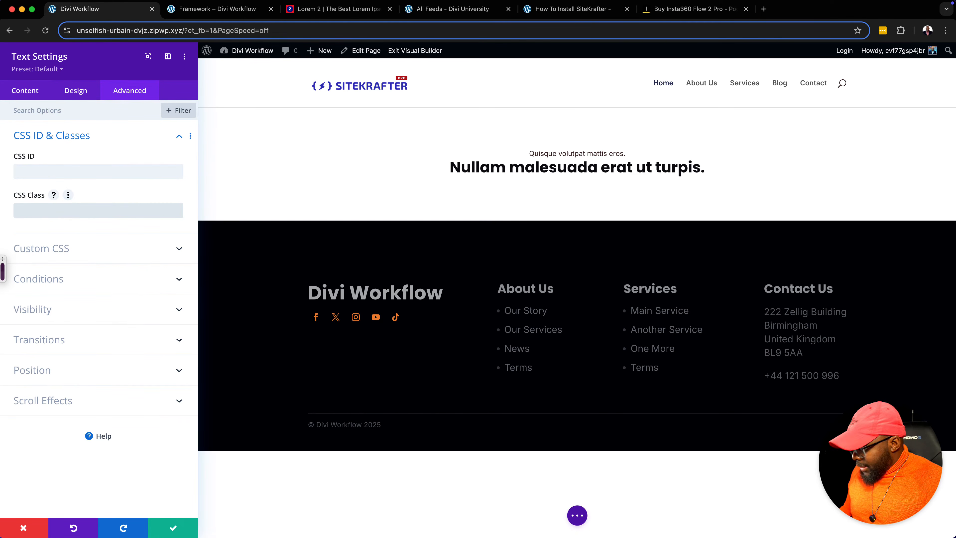
{"action": "type", "text": "sk"}
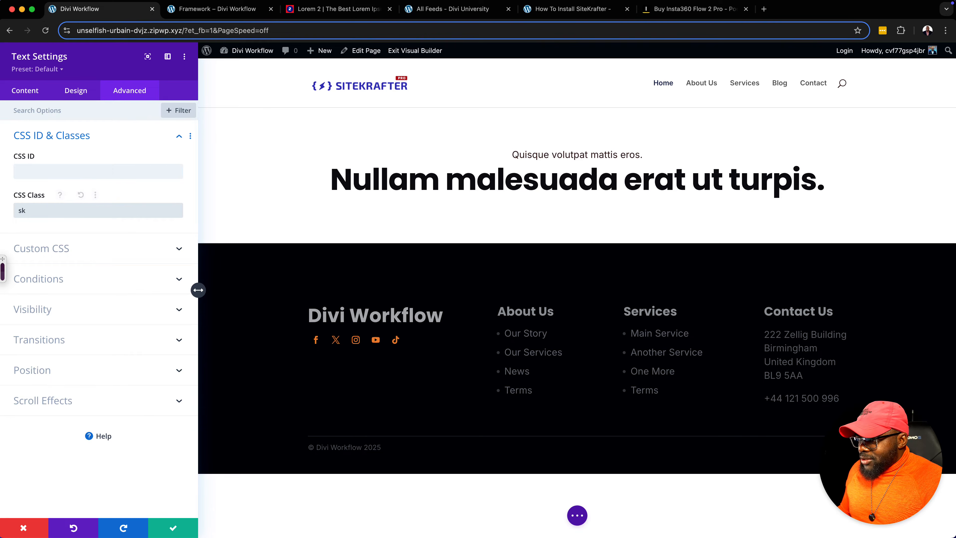
{"action": "left_click", "coordinate": [173, 527]}
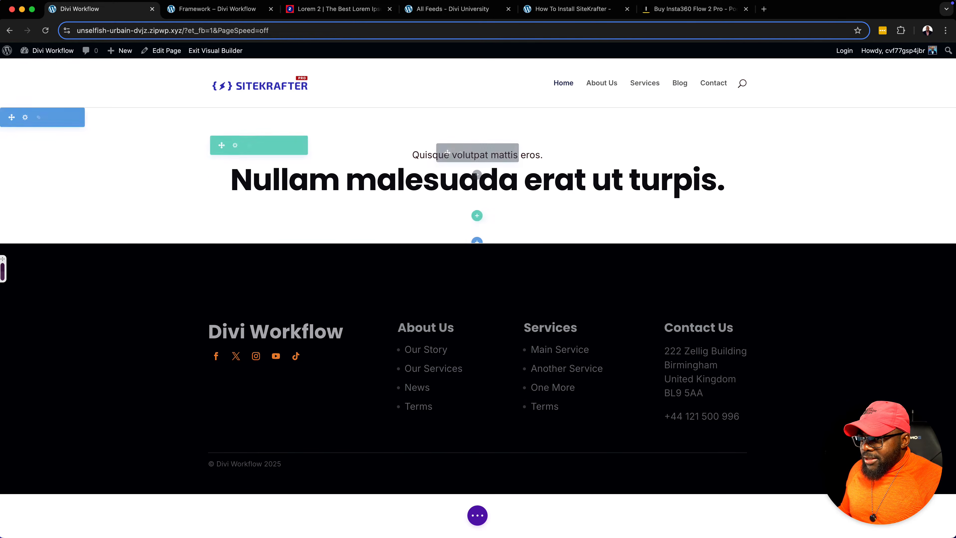
- Insert a second Text module directly below the heading module in the same row
{"action": "left_click", "coordinate": [477, 175]}
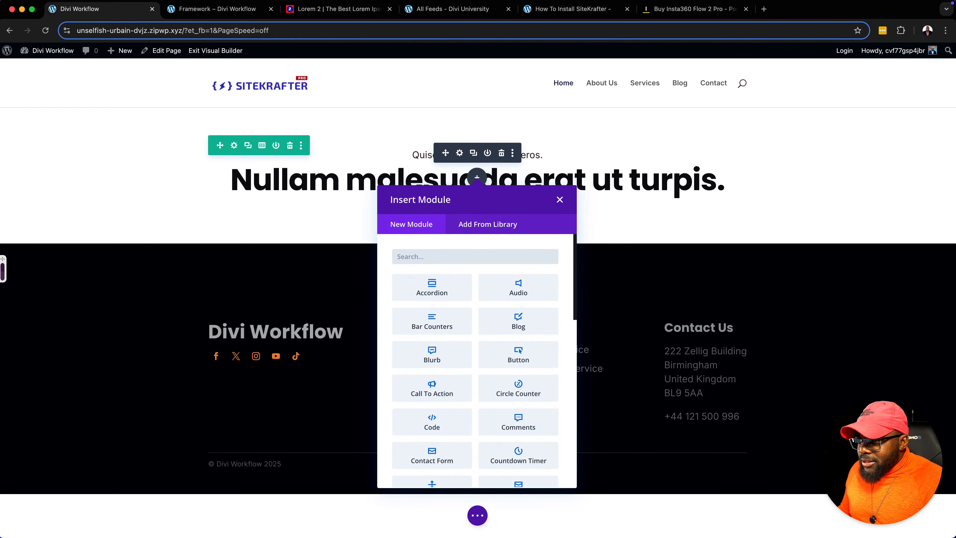
{"action": "type", "text": "text"}
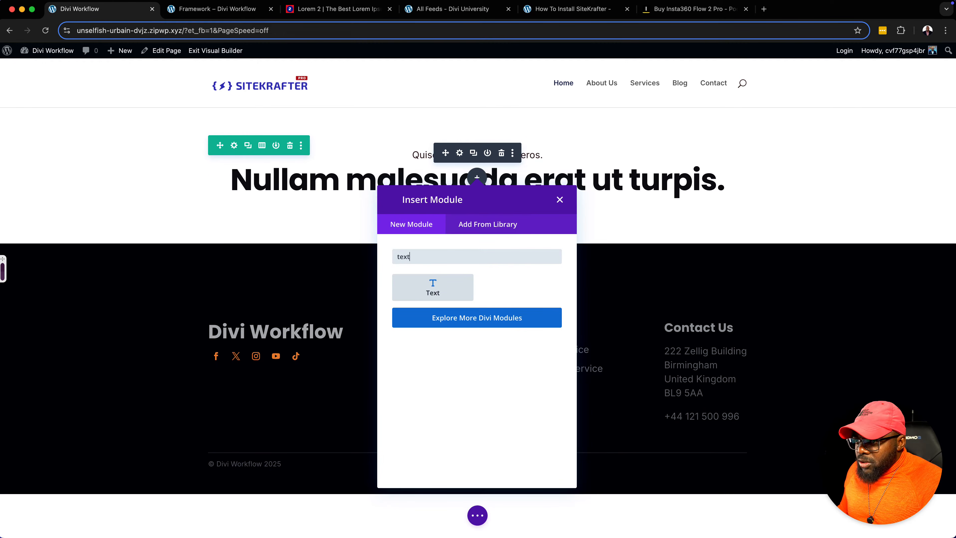
{"action": "left_click", "coordinate": [432, 287]}
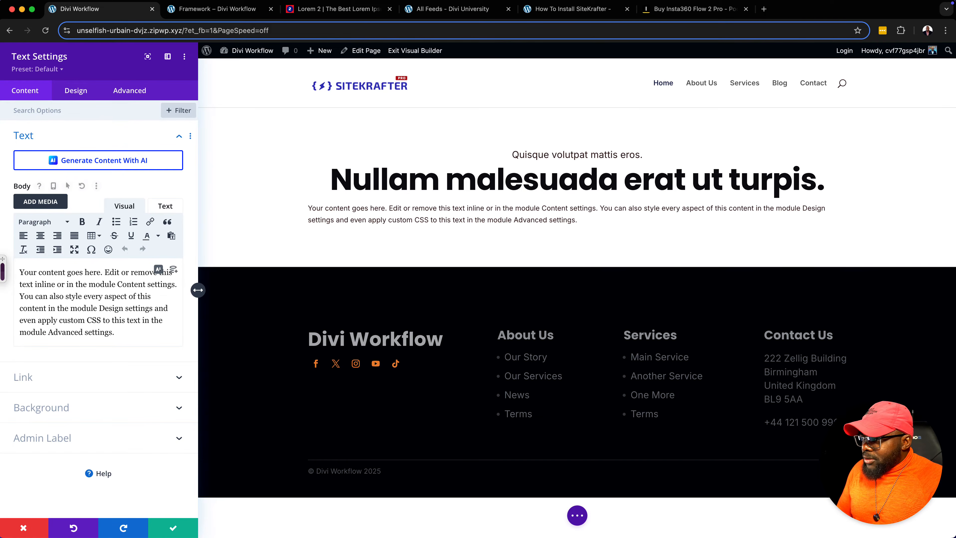
- Replace the new module's placeholder text with the copied "Suspendisse urna nibh viverra non semper suscipit posuere a pede." and center it
{"action": "left_click_drag", "start_coordinate": [115, 332], "coordinate": [18, 272]}
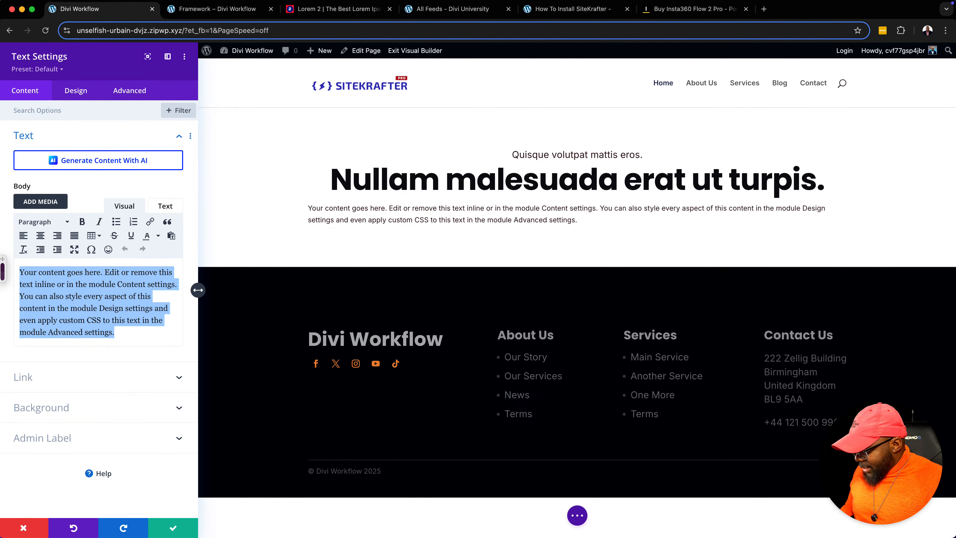
{"action": "key", "text": "super+v"}
{"action": "left_click_drag", "start_coordinate": [113, 285], "coordinate": [17, 272]}
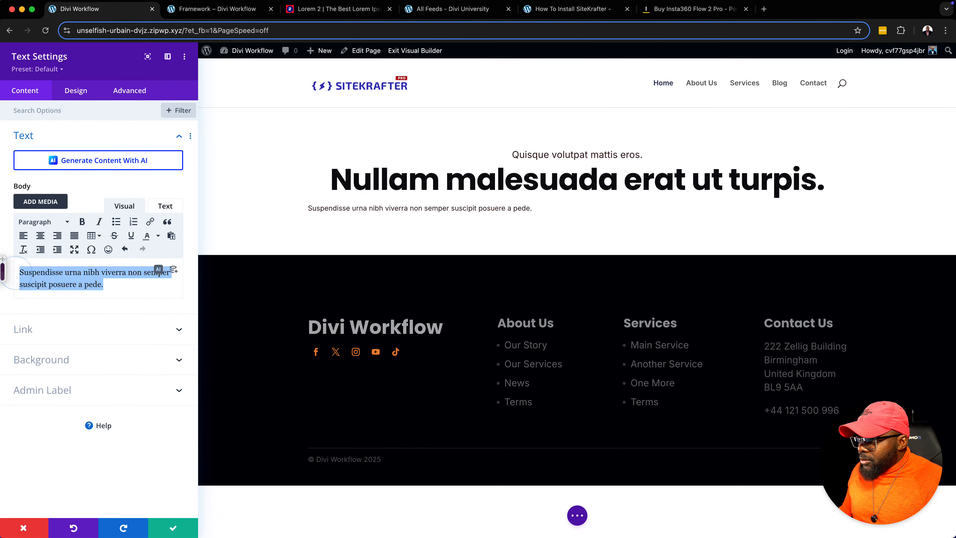
{"action": "left_click", "coordinate": [40, 235]}
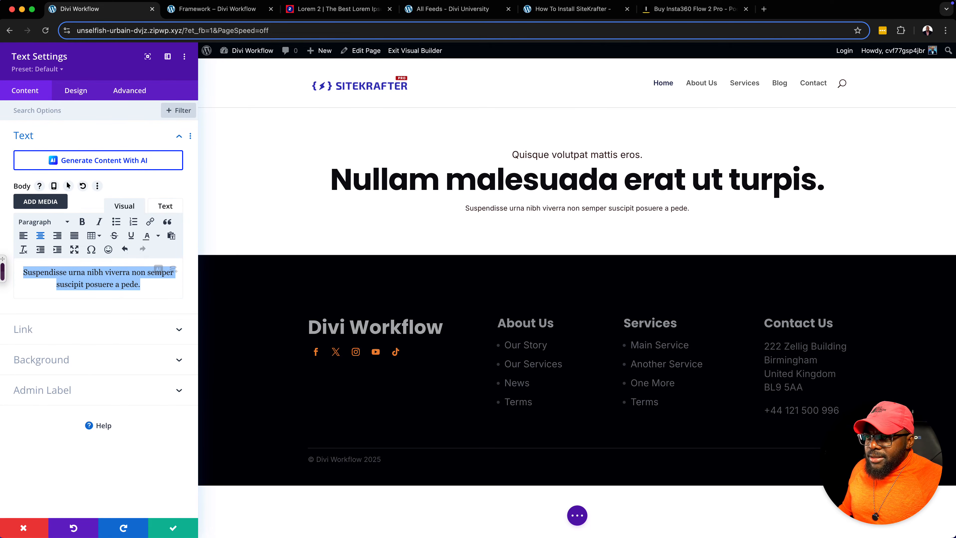
- Copy the class name "text-large" from the General Fluid Text list on the Framework page
{"action": "left_click", "coordinate": [218, 11]}
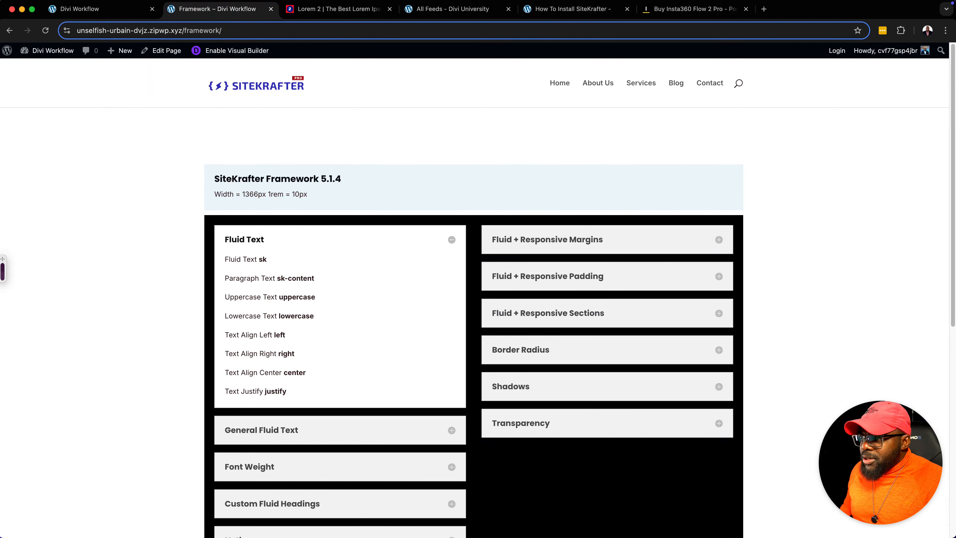
{"action": "left_click", "coordinate": [351, 239]}
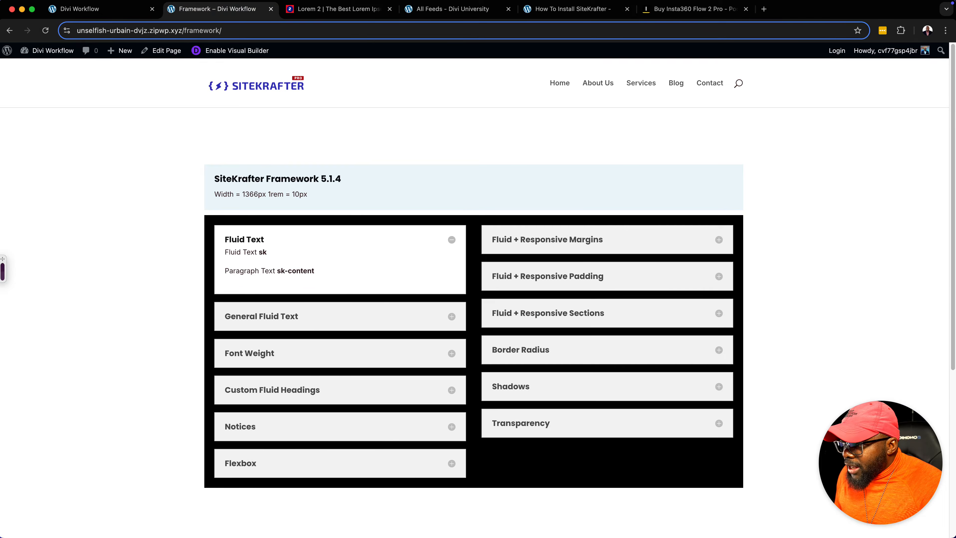
{"action": "left_click", "coordinate": [278, 278]}
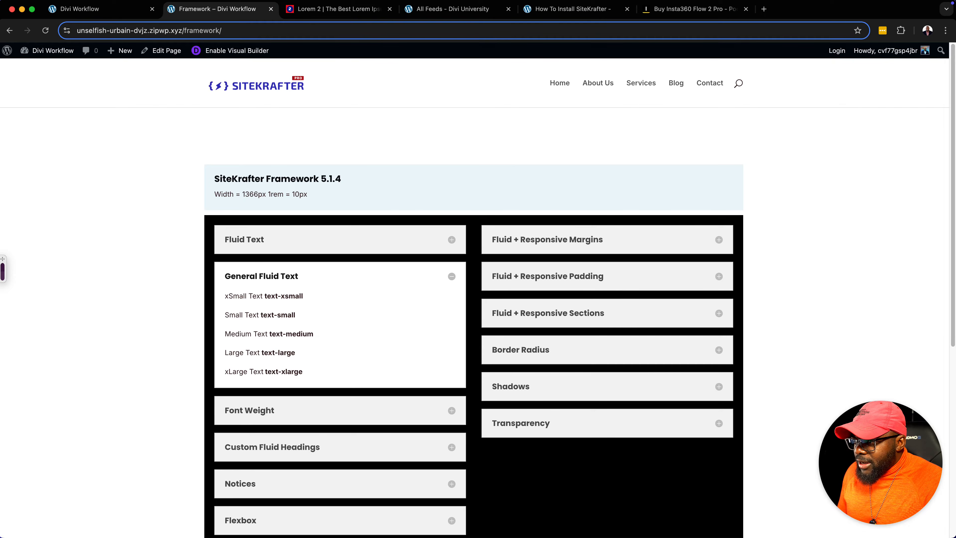
{"action": "left_click_drag", "start_coordinate": [263, 352], "coordinate": [307, 354]}
{"action": "key", "text": "super+c"}
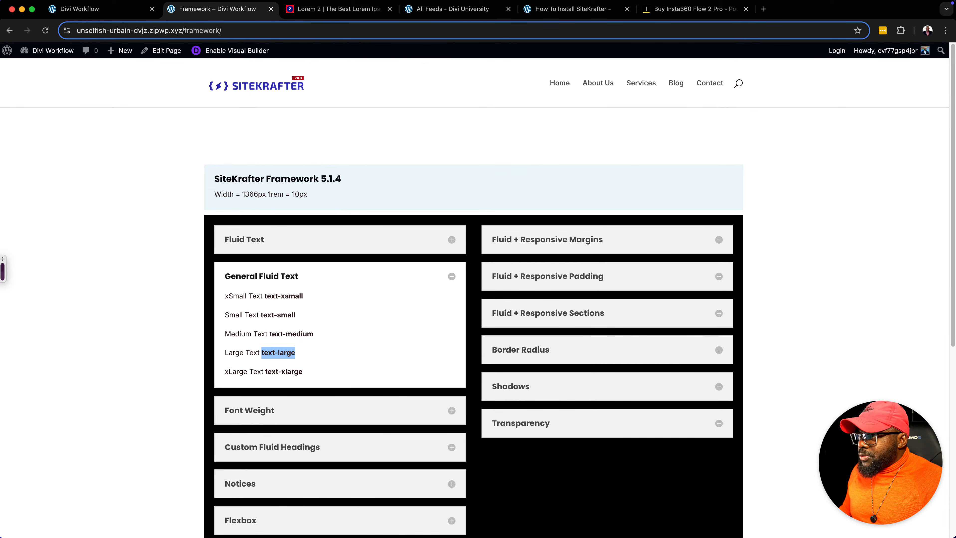
- Set the CSS class of the second Text module to "text-large sk"
{"action": "key", "text": "super+1"}
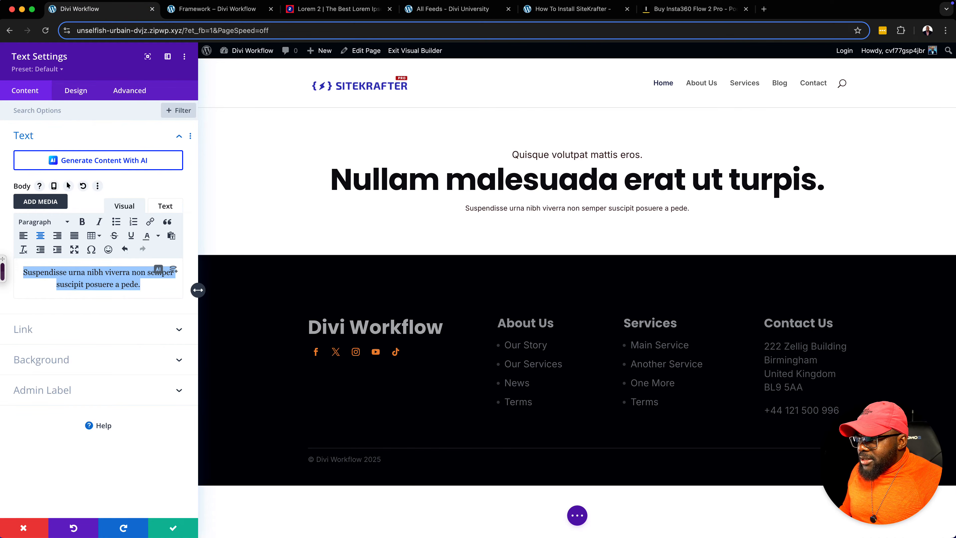
{"action": "left_click", "coordinate": [129, 90]}
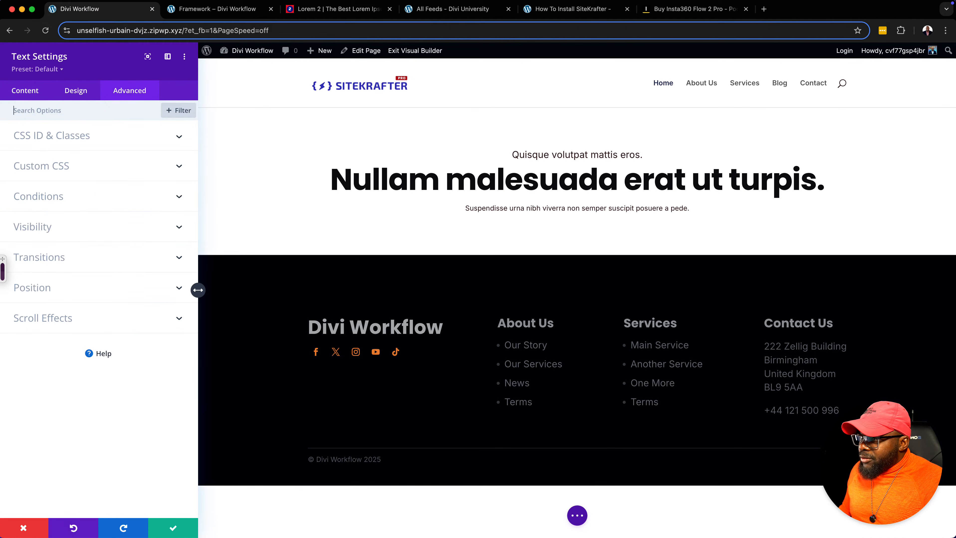
{"action": "left_click", "coordinate": [67, 135]}
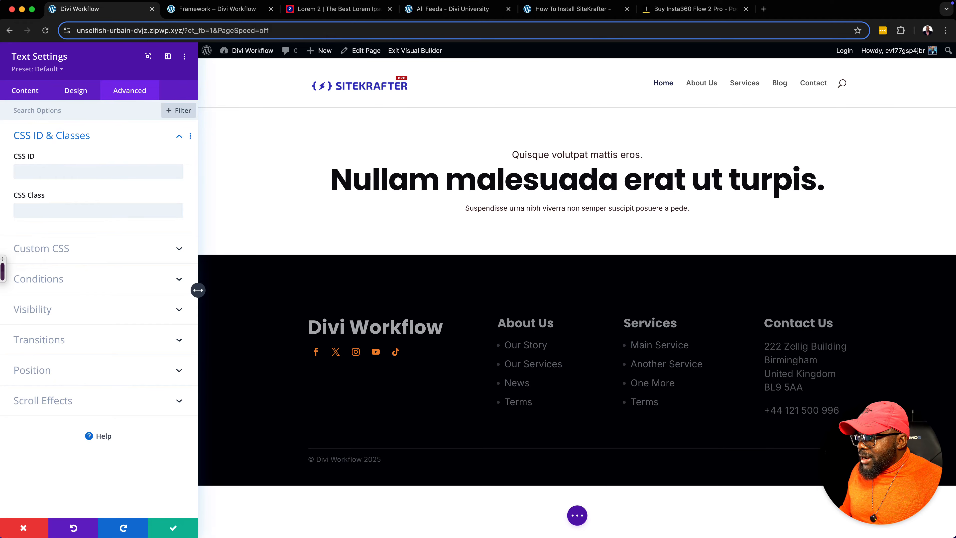
{"action": "left_click", "coordinate": [49, 211]}
{"action": "key", "text": "super+v"}
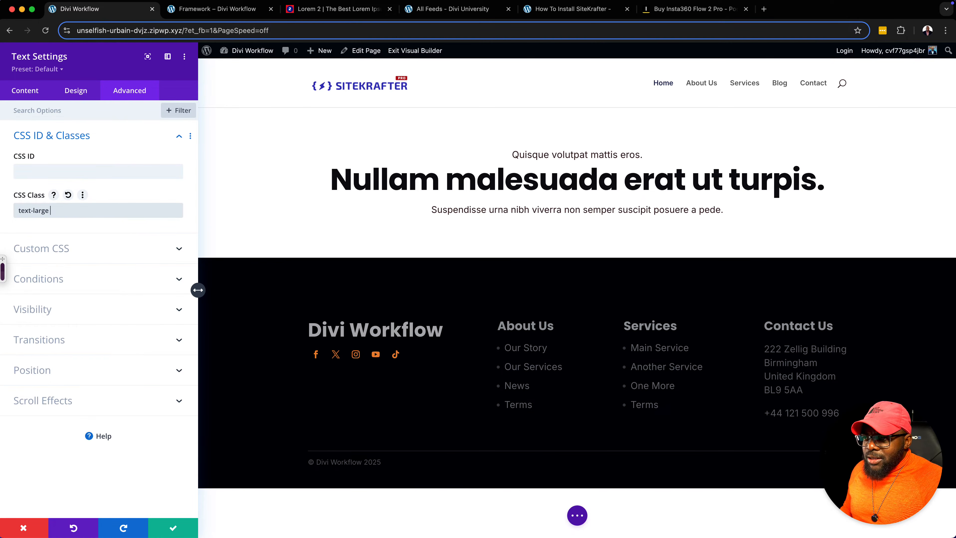
{"action": "type", "text": "sk"}
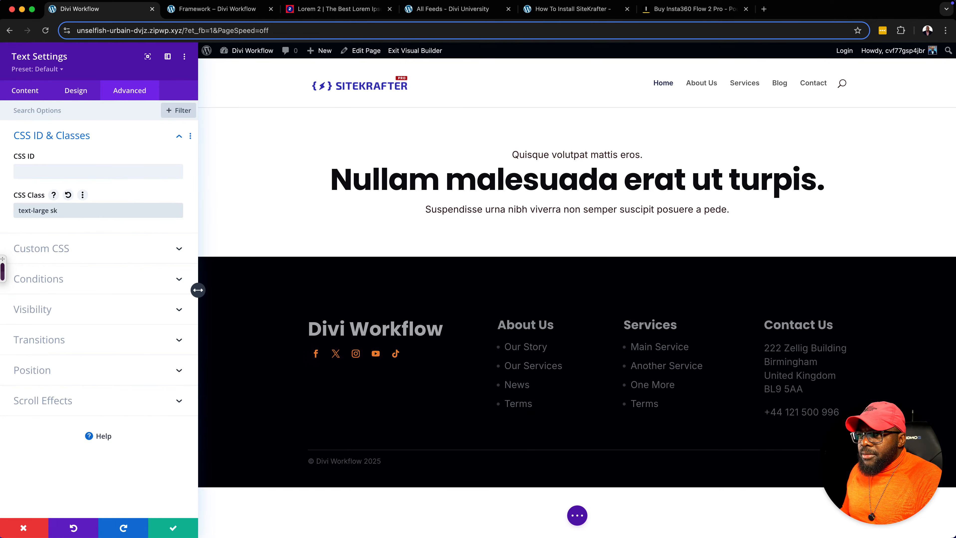
- Clear the second Text module's CSS class and set it to only "sk"
{"action": "key", "text": "BackSpace"}
{"action": "key", "text": "BackSpace"}
{"action": "key", "text": "BackSpace"}
{"action": "key", "text": "BackSpace"}
{"action": "key", "text": "BackSpace"}
{"action": "key", "text": "BackSpace"}
{"action": "key", "text": "BackSpace"}
{"action": "key", "text": "BackSpace"}
{"action": "key", "text": "BackSpace"}
{"action": "key", "text": "BackSpace"}
{"action": "key", "text": "BackSpace"}
{"action": "key", "text": "BackSpace"}
{"action": "key", "text": "BackSpace"}
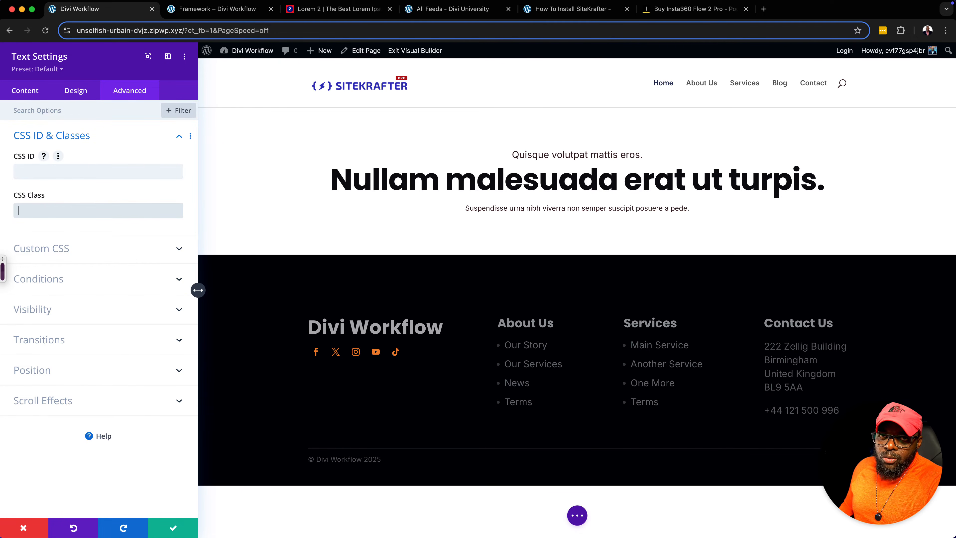
{"action": "type", "text": "sk"}
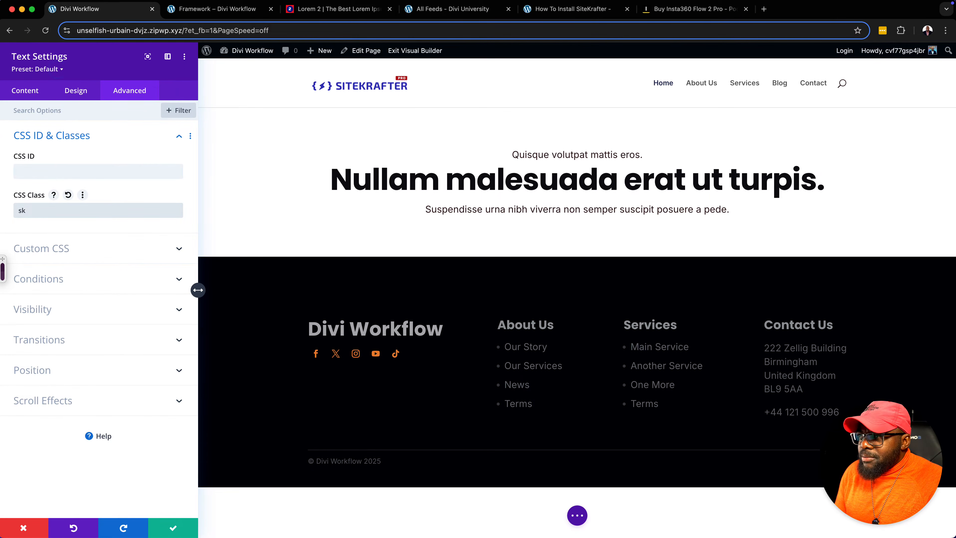
- Create a Text preset named "main-text" from the current styles, assign it as the default preset, and save the module
{"action": "left_click", "coordinate": [36, 69]}
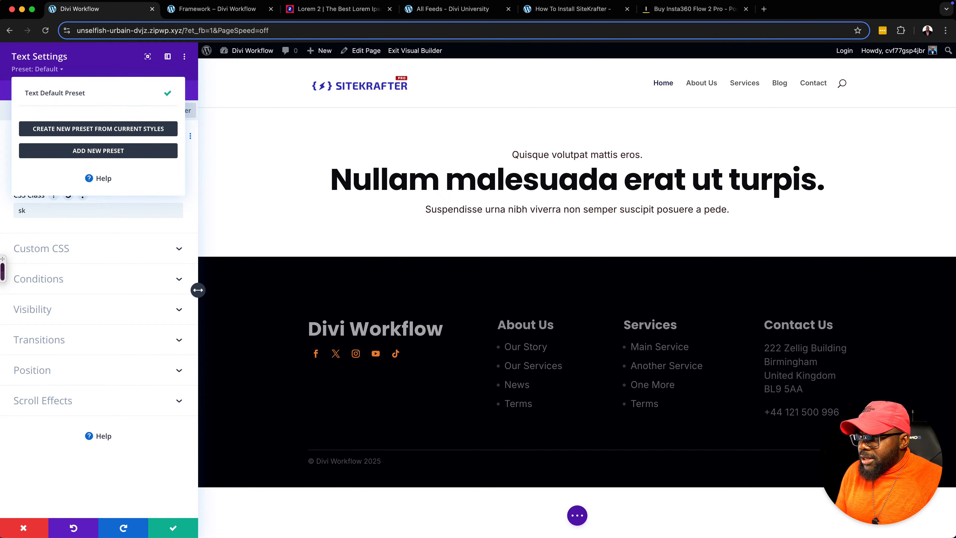
{"action": "left_click", "coordinate": [87, 128]}
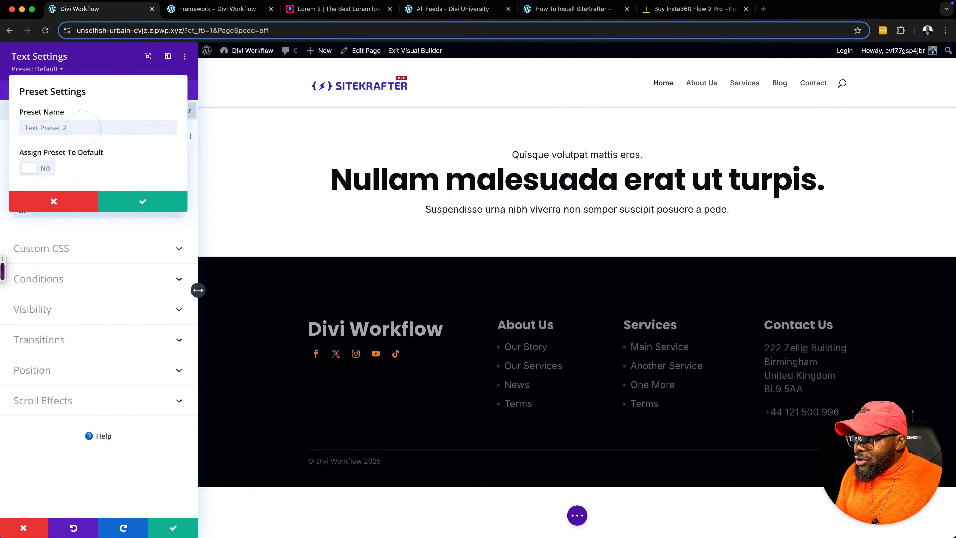
{"action": "left_click", "coordinate": [81, 125]}
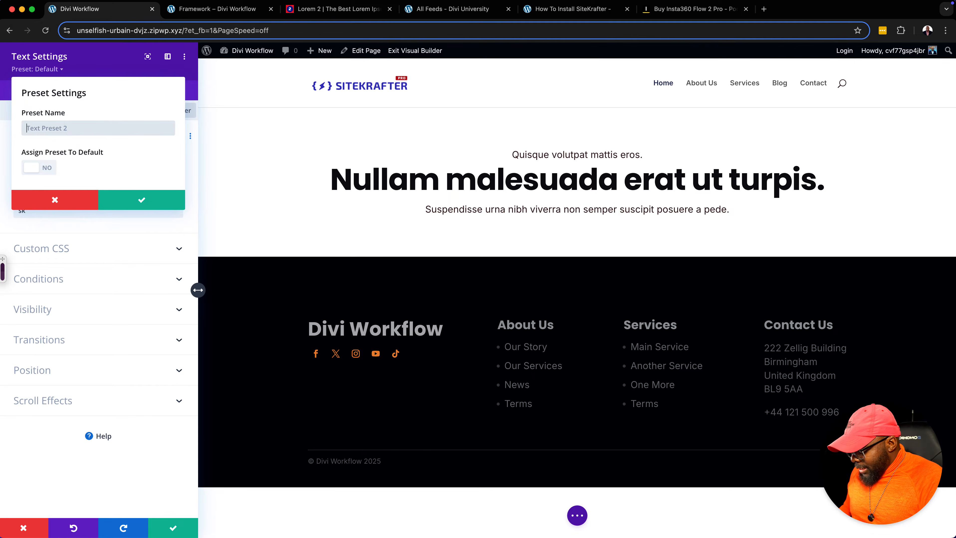
{"action": "type", "text": "main-"}
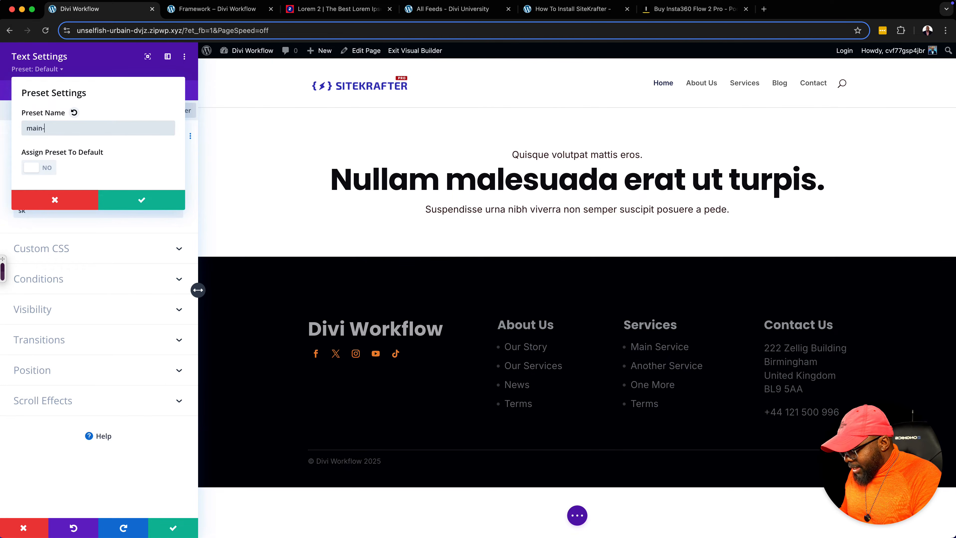
{"action": "type", "text": "text"}
{"action": "left_click", "coordinate": [39, 167]}
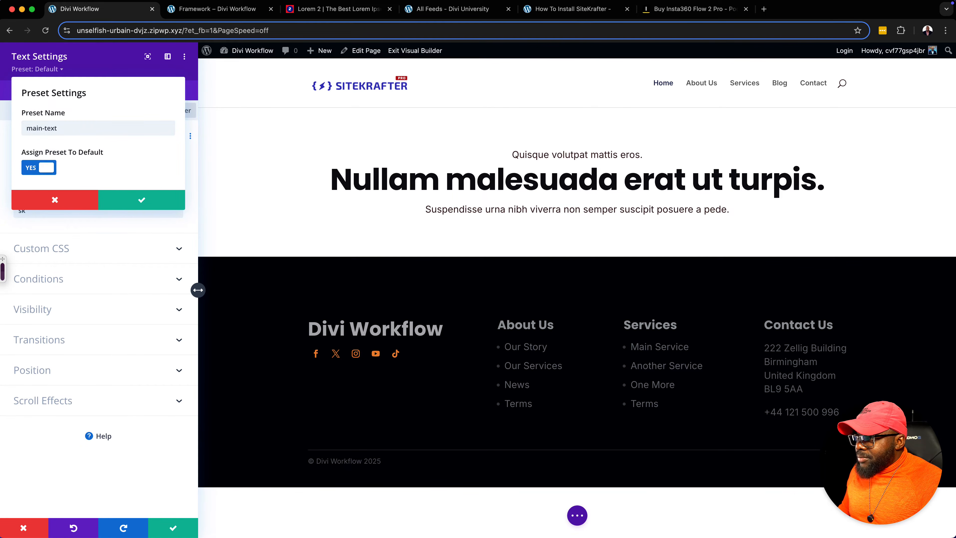
{"action": "left_click", "coordinate": [142, 200]}
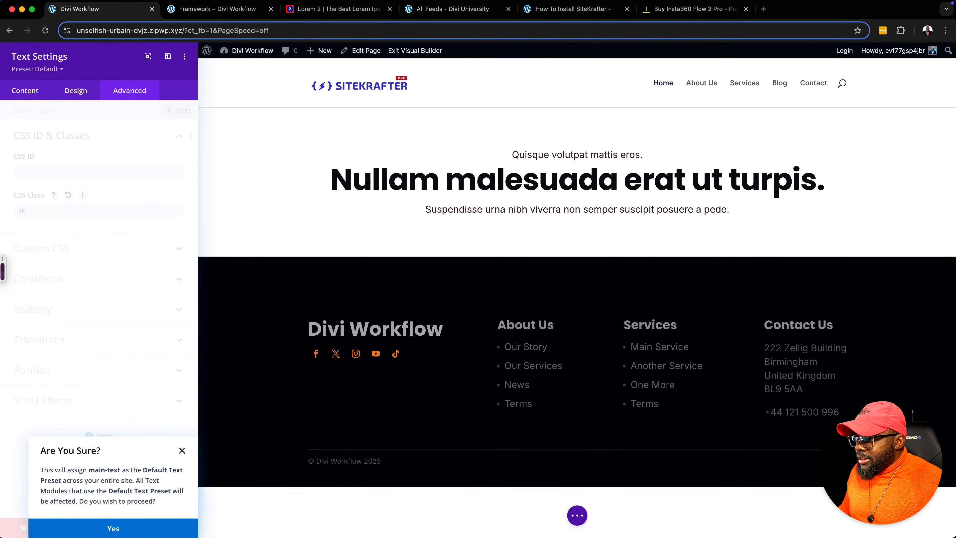
{"action": "left_click", "coordinate": [113, 528]}
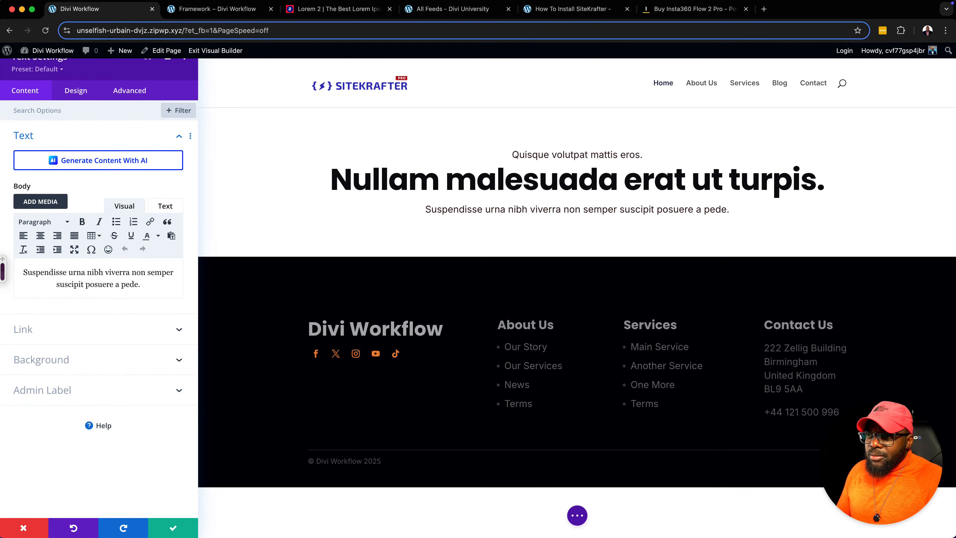
{"action": "left_click", "coordinate": [173, 528]}
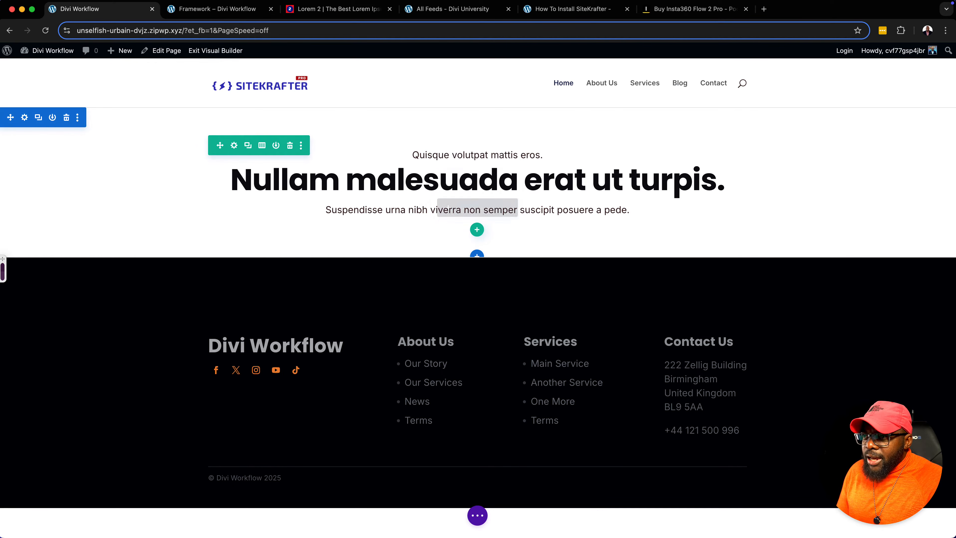
- Delete the second Text module and insert a new Text module below the heading module
{"action": "left_click", "coordinate": [501, 207]}
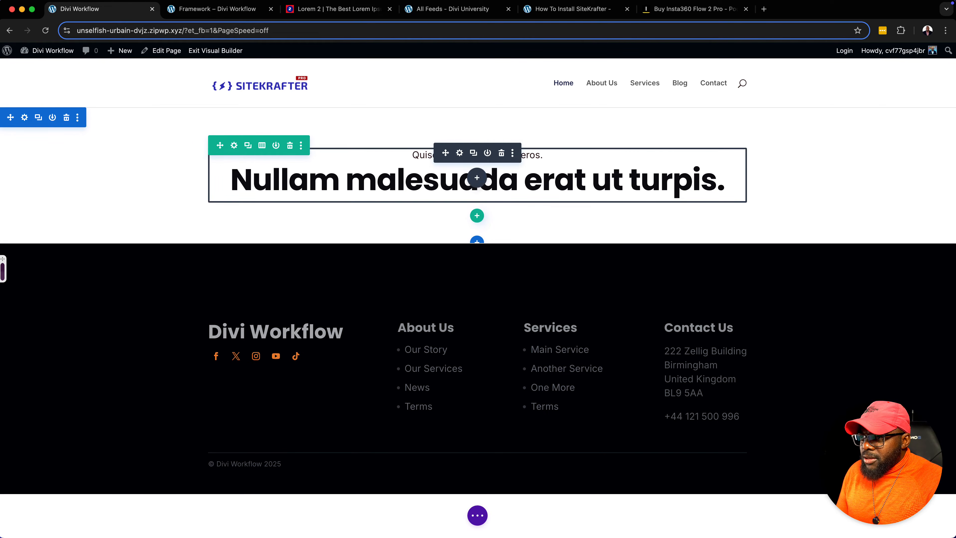
{"action": "left_click", "coordinate": [476, 175]}
{"action": "type", "text": "text"}
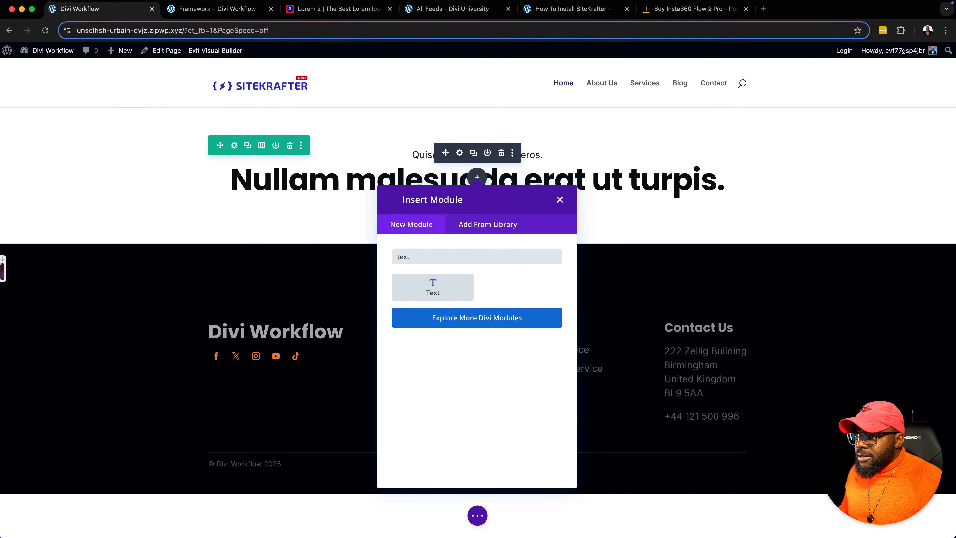
{"action": "left_click", "coordinate": [432, 290]}
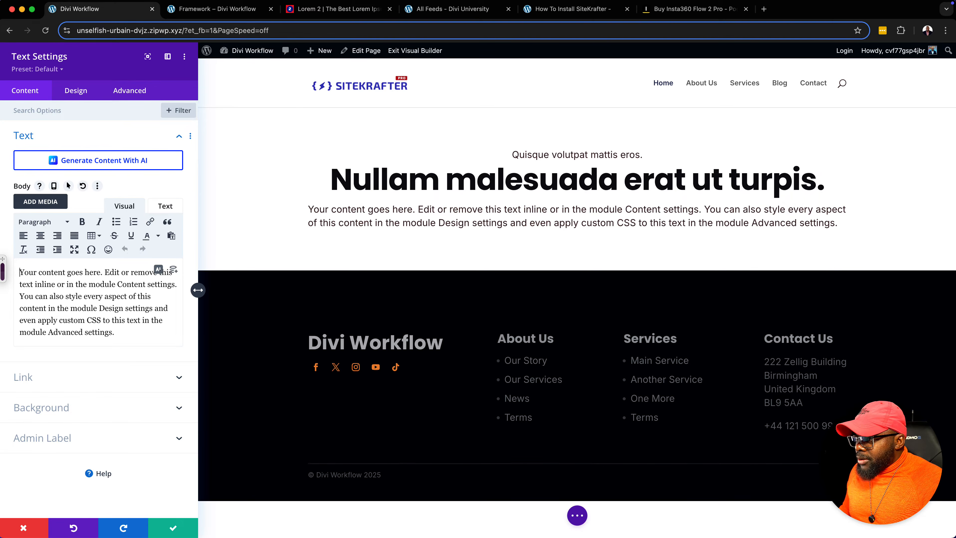
- Replace the placeholder with Lorem 2's "Morbi in sem quis dui placerat ornare. Pellentesque odio nisi euismod in pharetra a ultricies in diam." and center it
{"action": "left_click_drag", "start_coordinate": [115, 332], "coordinate": [18, 270]}
{"action": "key", "text": "super+v"}
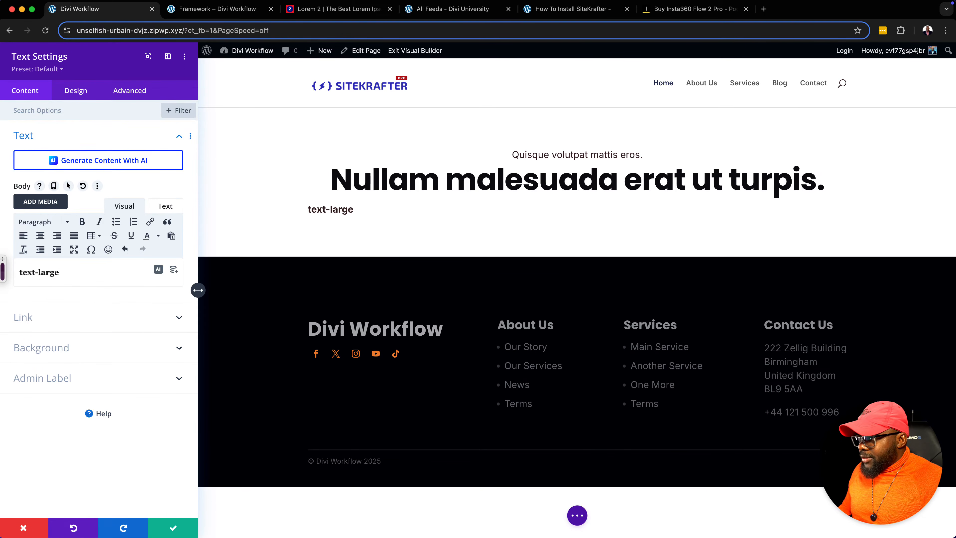
{"action": "key", "text": "super+a"}
{"action": "key", "text": "BackSpace"}
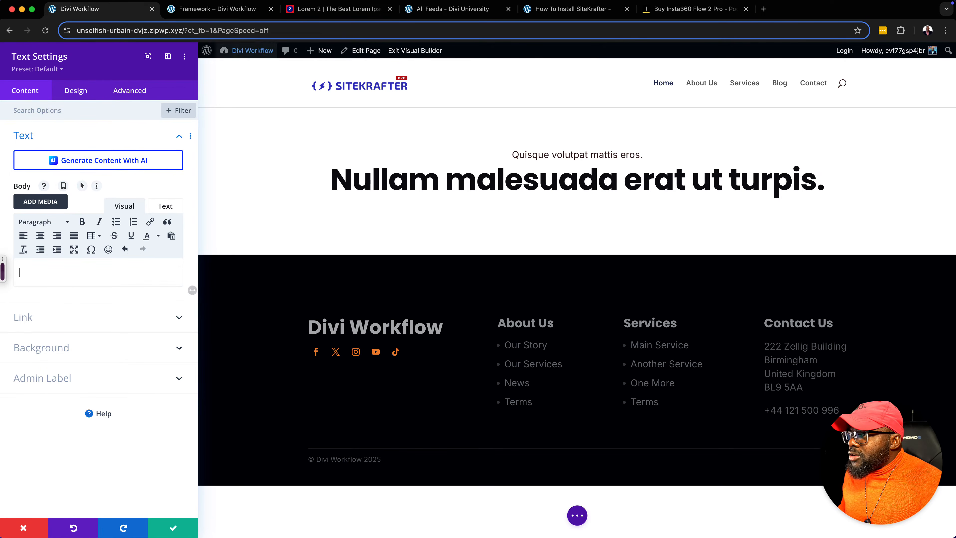
{"action": "left_click", "coordinate": [335, 9]}
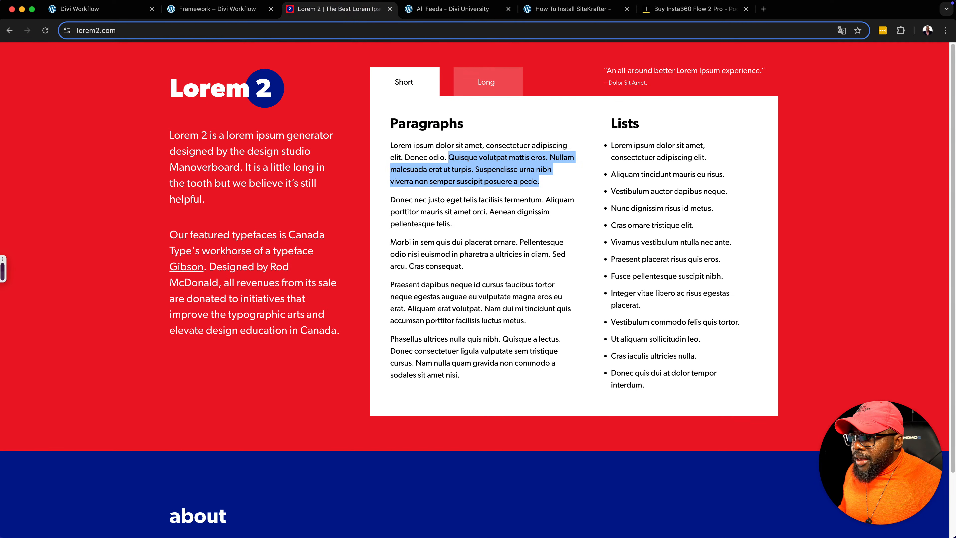
{"action": "left_click_drag", "start_coordinate": [390, 242], "coordinate": [550, 254]}
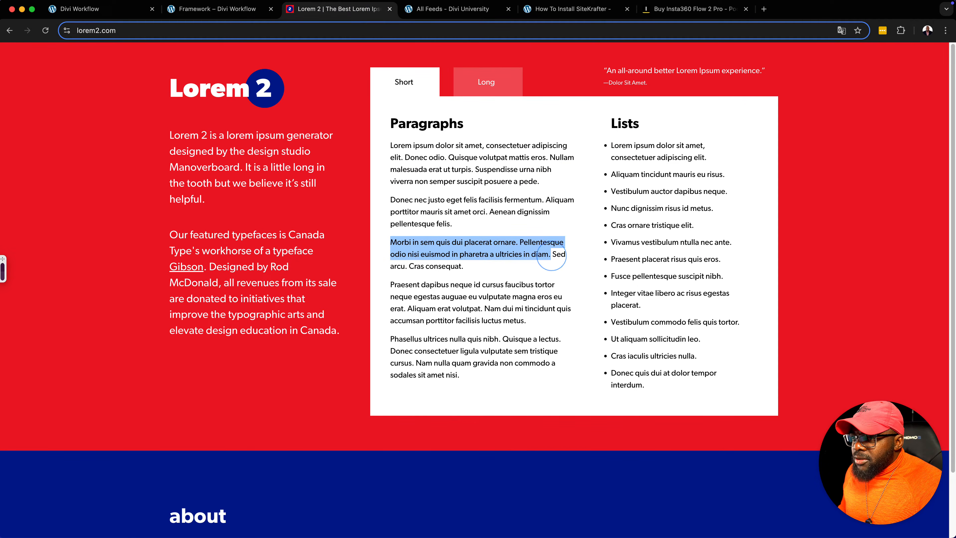
{"action": "key", "text": "super+c"}
{"action": "key", "text": "super+1"}
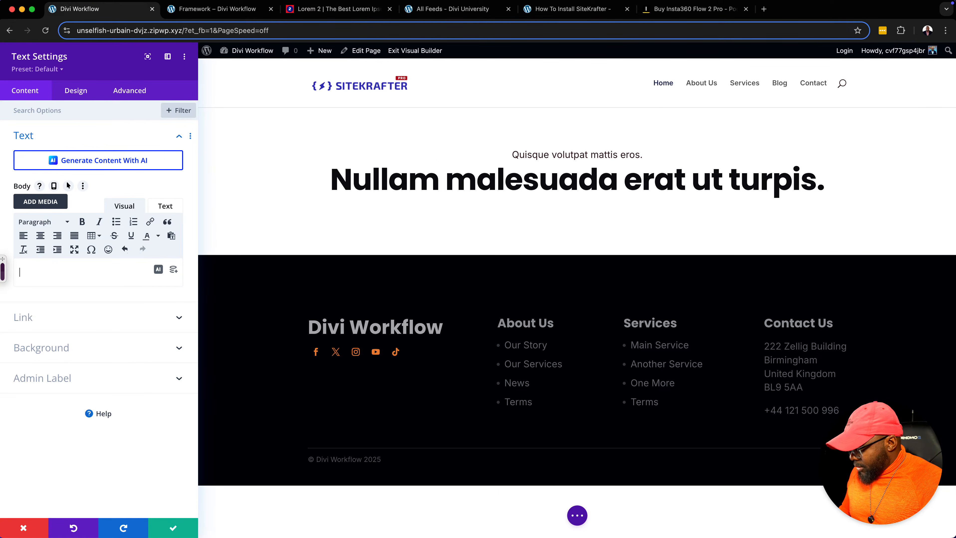
{"action": "key", "text": "super+v"}
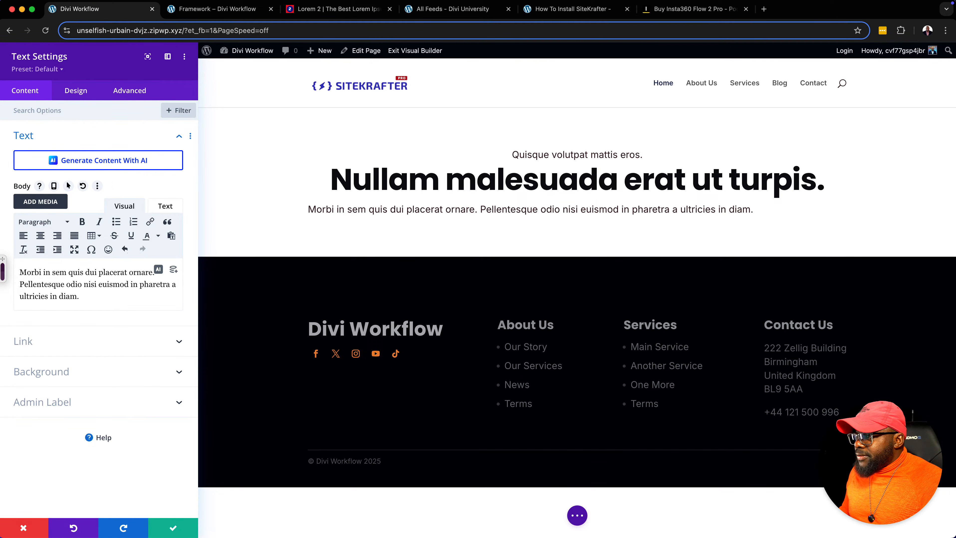
{"action": "left_click_drag", "start_coordinate": [79, 296], "coordinate": [17, 271]}
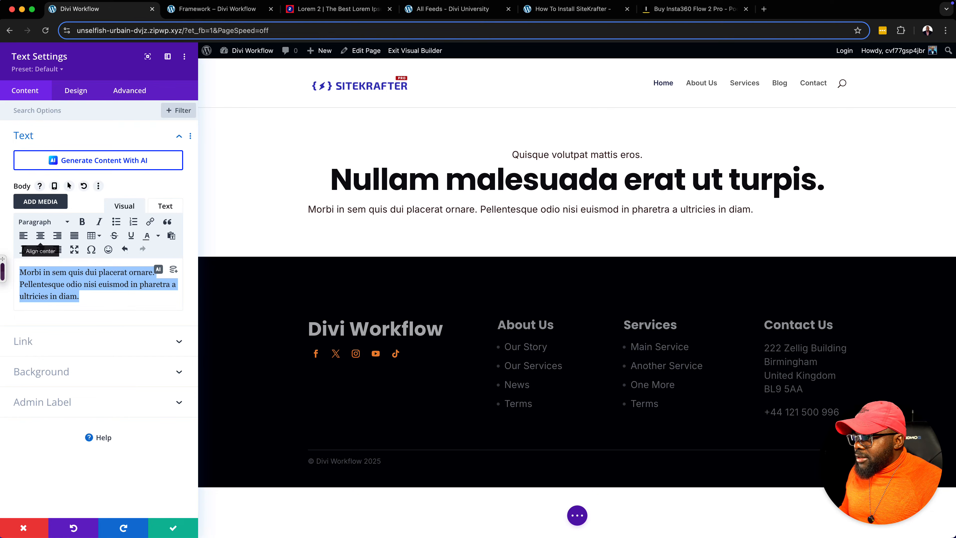
{"action": "left_click", "coordinate": [41, 236]}
- Copy "text-xlarge" from the Framework page's General Fluid Text list and set the new Text module's CSS class to "text-xlarge bold"
{"action": "left_click", "coordinate": [234, 10]}
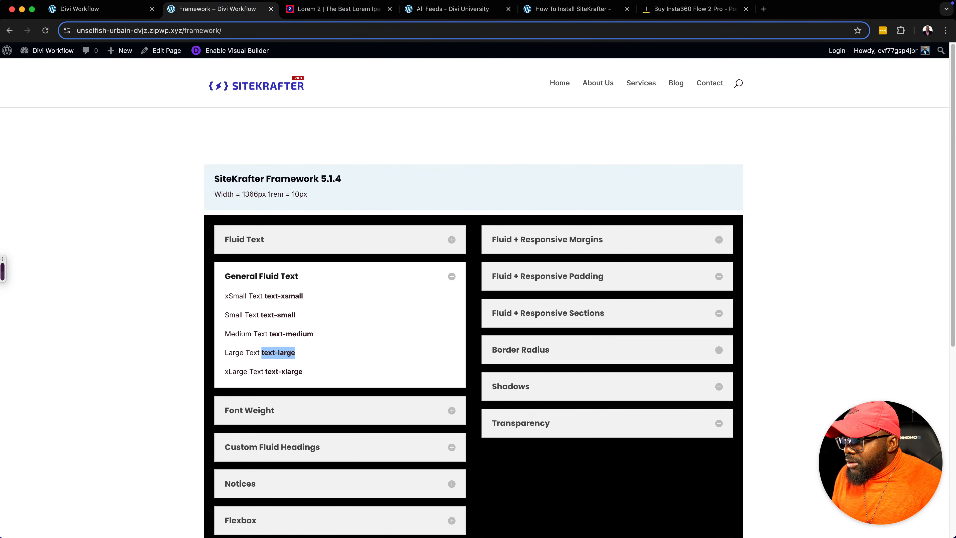
{"action": "left_click_drag", "start_coordinate": [265, 370], "coordinate": [316, 370]}
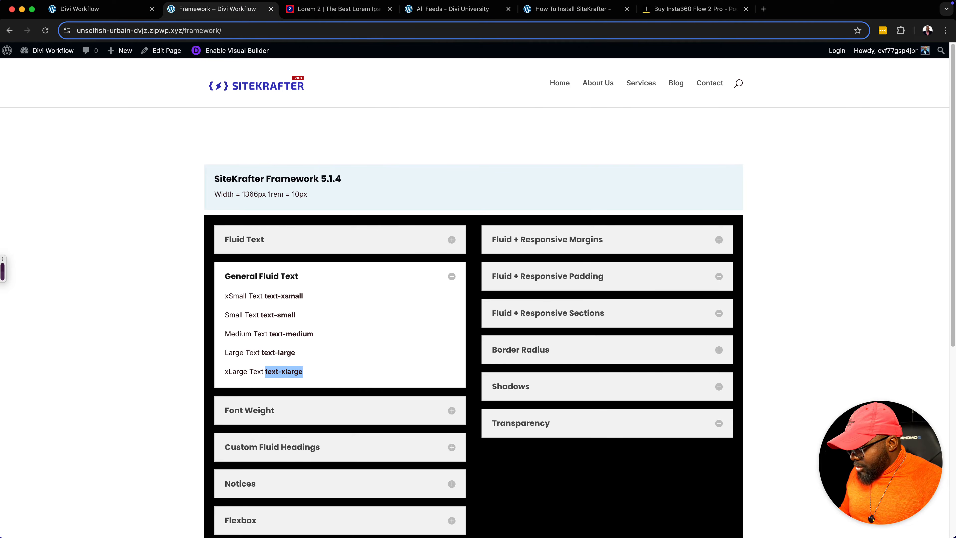
{"action": "left_click", "coordinate": [98, 9]}
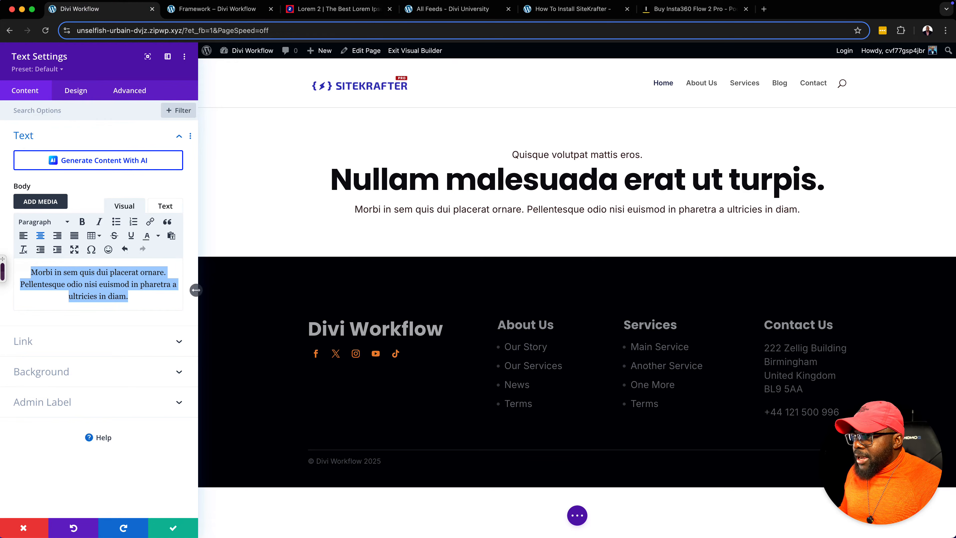
{"action": "left_click", "coordinate": [129, 90]}
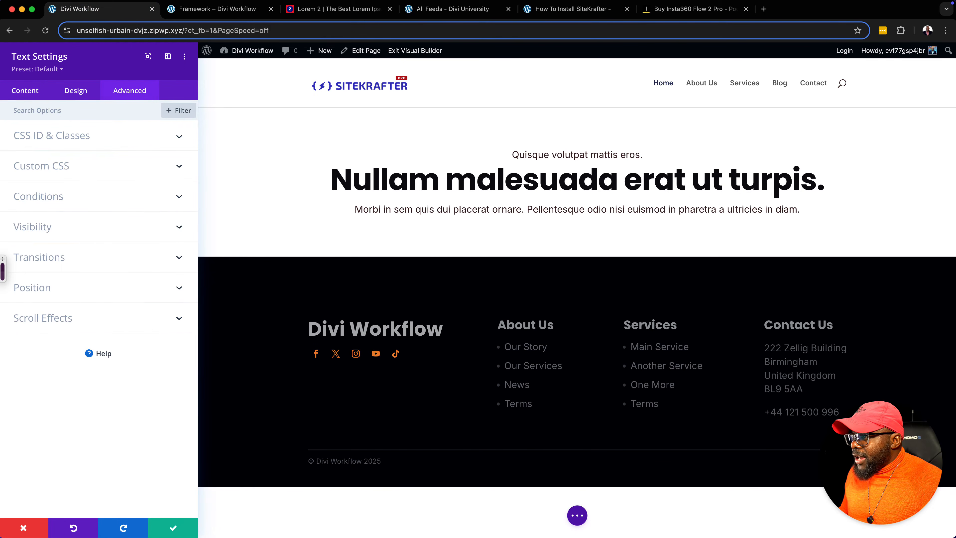
{"action": "left_click", "coordinate": [80, 135]}
{"action": "left_click", "coordinate": [62, 210]}
{"action": "type", "text": "sk"}
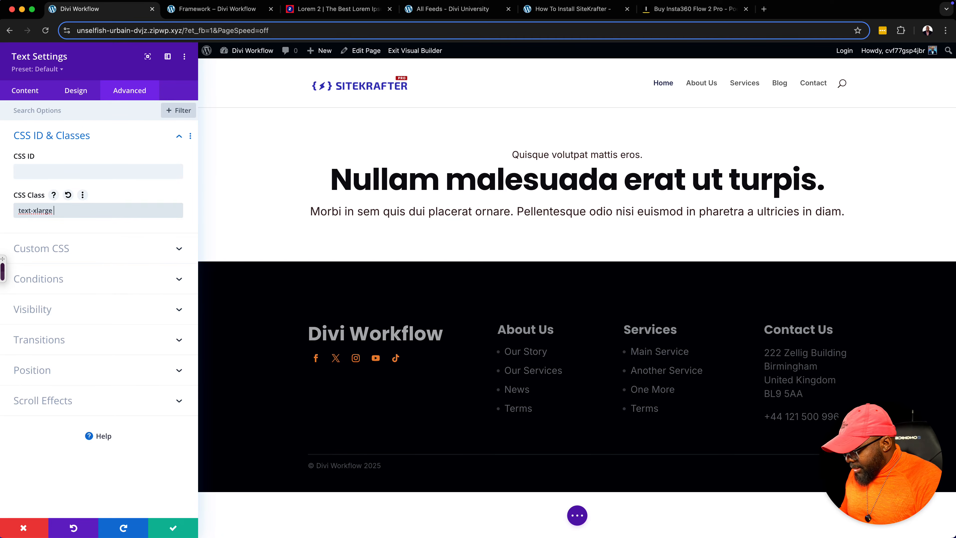
{"action": "type", "text": "bold"}
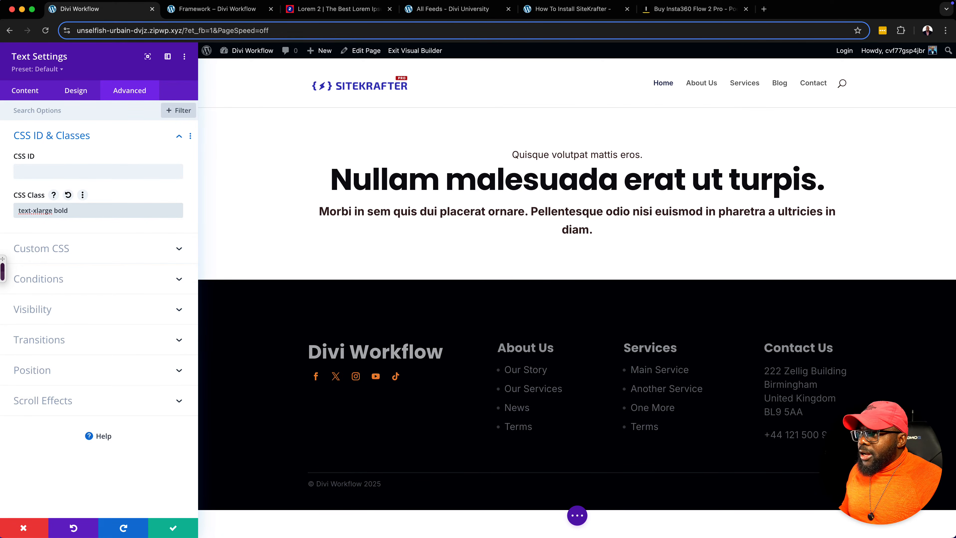
- Look up the available class names in the Font Weight list on the Framework page
{"action": "left_click", "coordinate": [233, 9]}
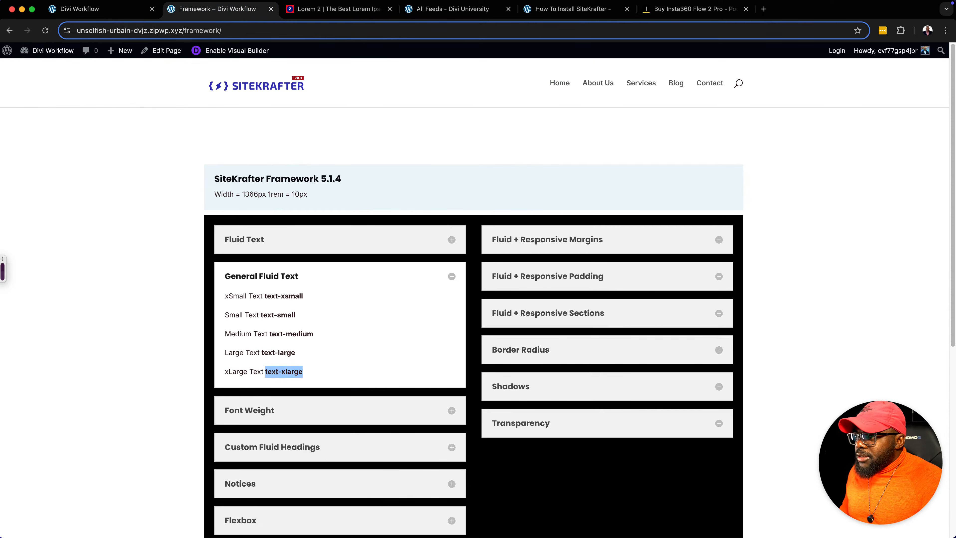
{"action": "left_click", "coordinate": [343, 274]}
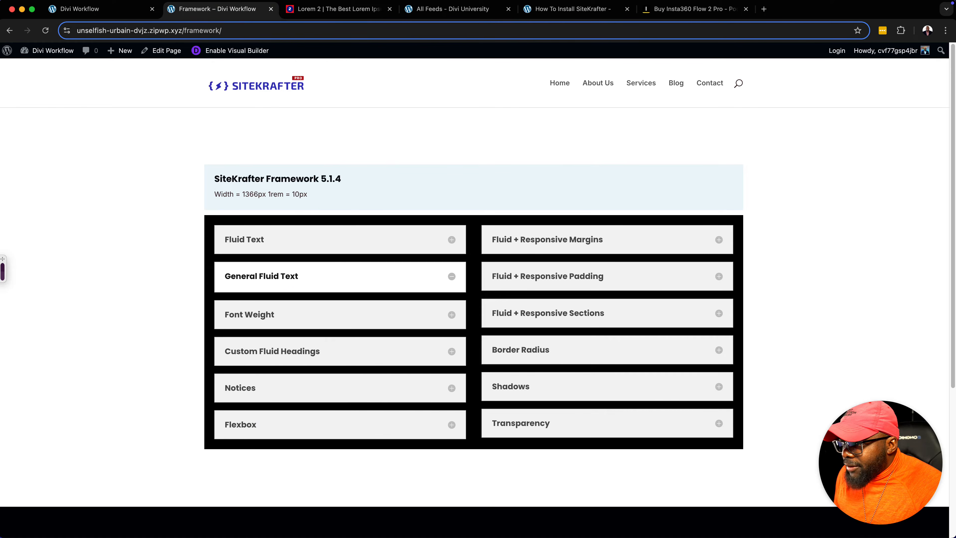
{"action": "left_click", "coordinate": [290, 310]}
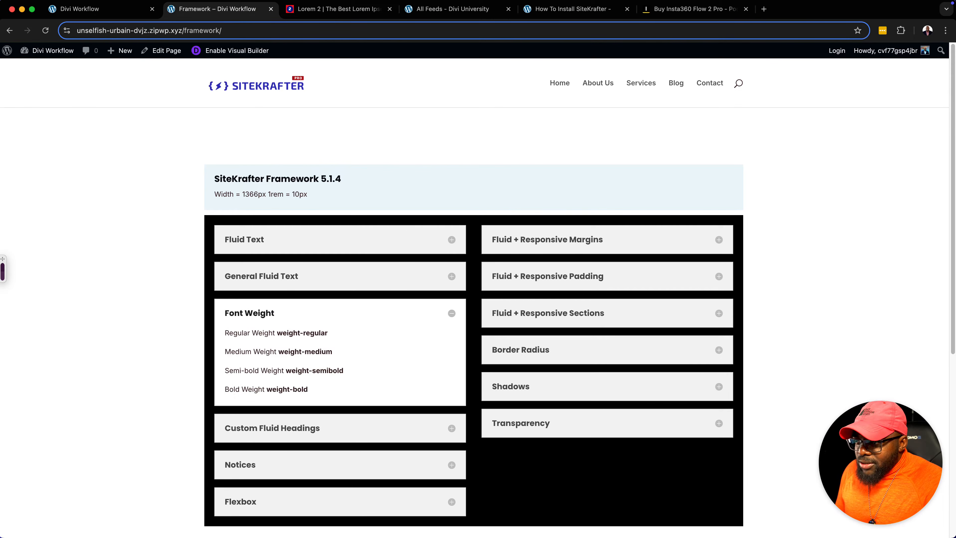
{"action": "left_click", "coordinate": [381, 314]}
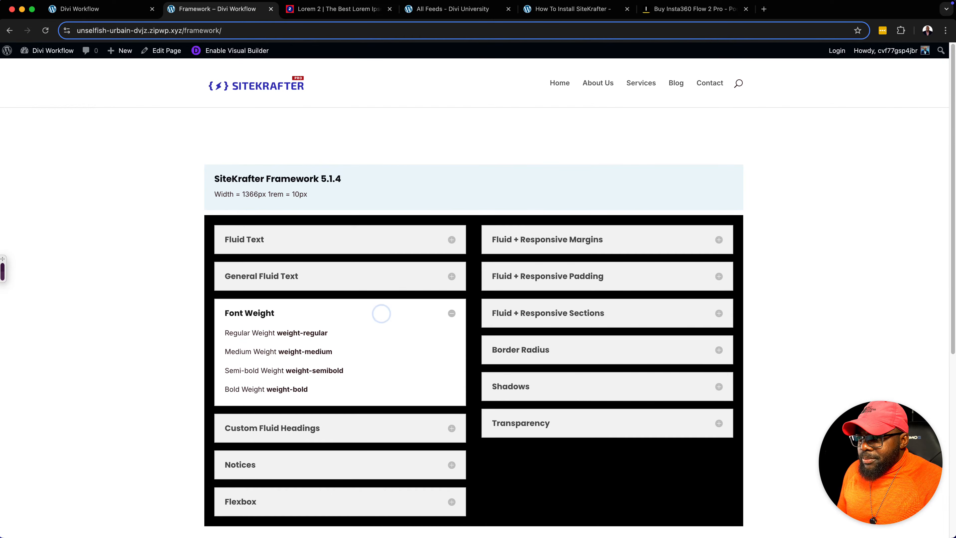
- Remove "bold" from the hero description Text module's CSS class, leaving only "text-xlarge"
{"action": "left_click", "coordinate": [97, 9]}
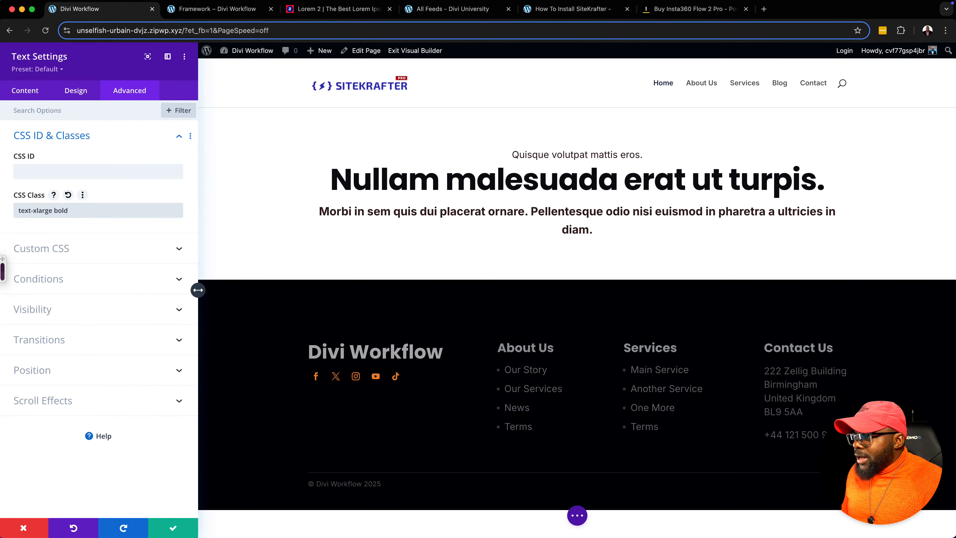
{"action": "key", "text": "BackSpace"}
{"action": "key", "text": "BackSpace"}
{"action": "key", "text": "BackSpace"}
{"action": "key", "text": "BackSpace"}
{"action": "key", "text": "BackSpace"}
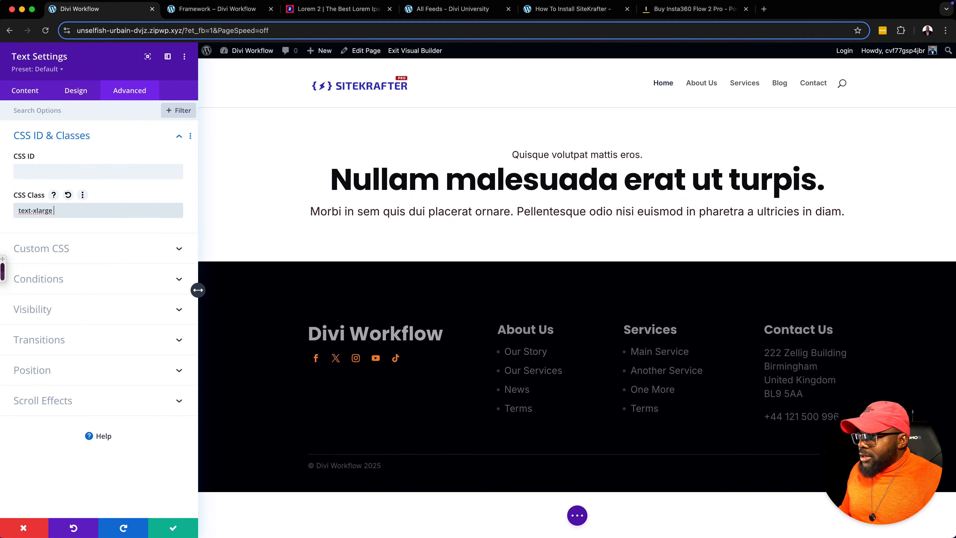
- Shorten the description's second sentence to "Pellentesque odio nisi euismod in." and save the Text module
{"action": "left_click", "coordinate": [25, 90]}
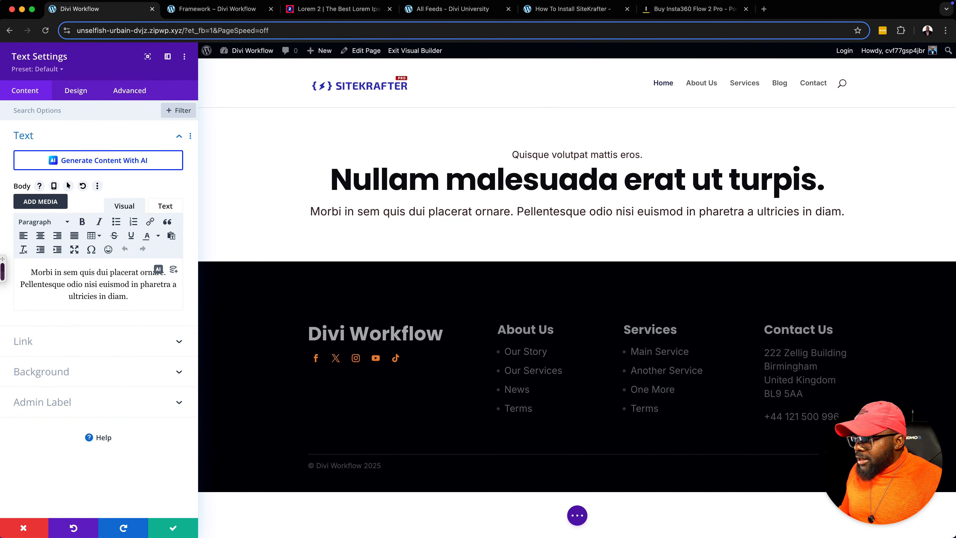
{"action": "left_click_drag", "start_coordinate": [140, 284], "coordinate": [129, 297]}
{"action": "key", "text": "BackSpace"}
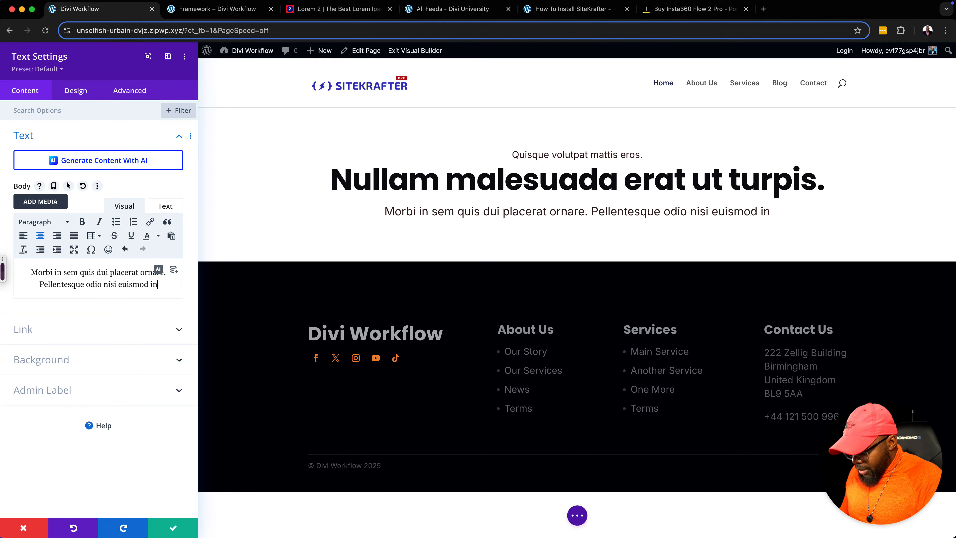
{"action": "type", "text": "."}
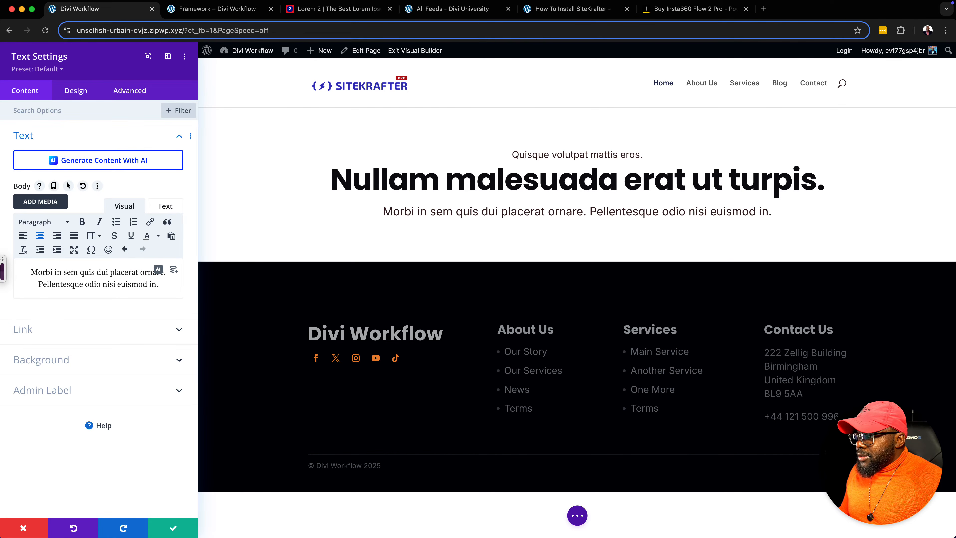
{"action": "left_click", "coordinate": [172, 526]}
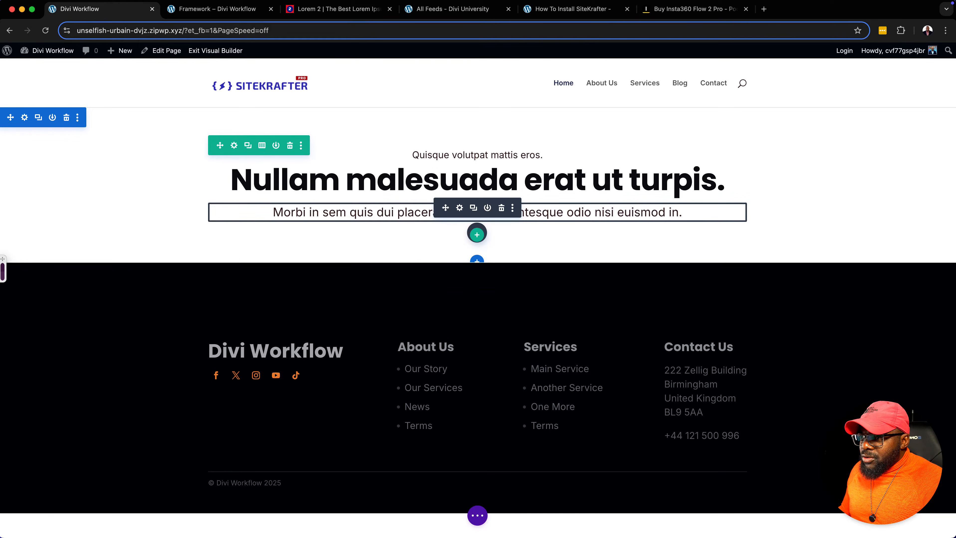
- Insert a Button module below the hero description and center-align it
{"action": "left_click", "coordinate": [480, 226]}
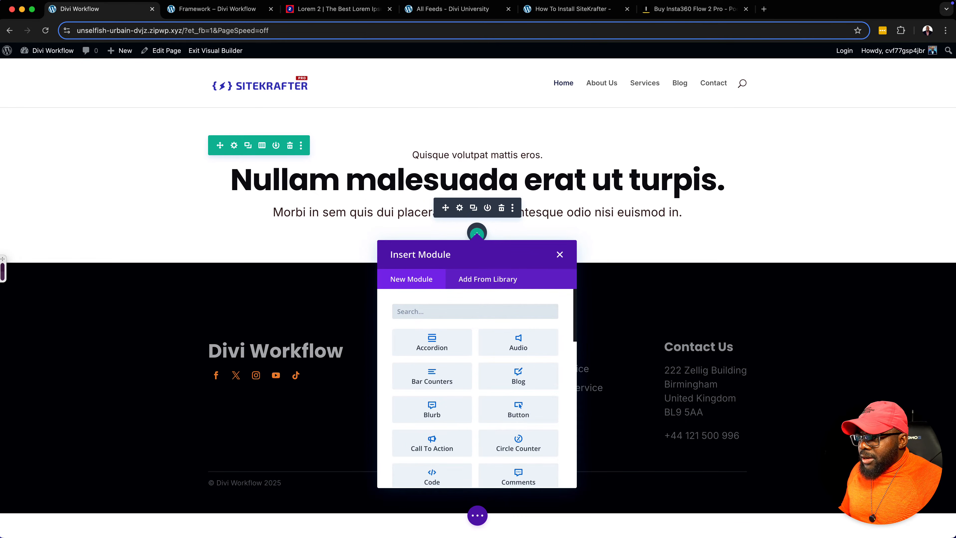
{"action": "left_click", "coordinate": [518, 410]}
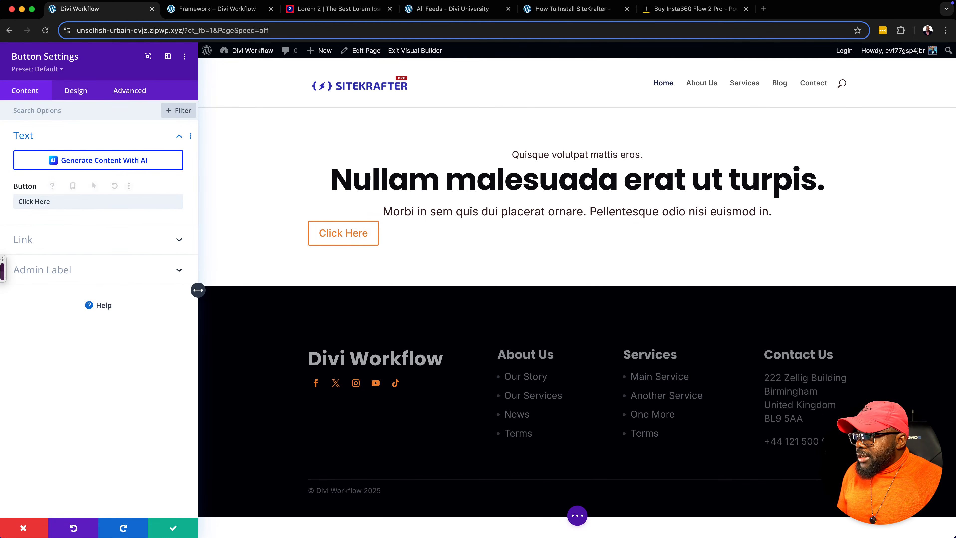
{"action": "left_click", "coordinate": [75, 90]}
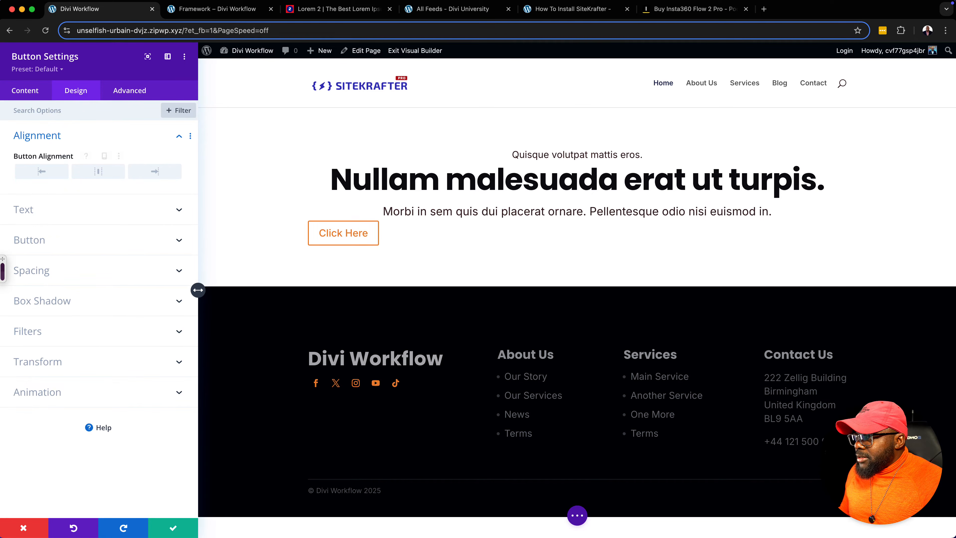
{"action": "left_click", "coordinate": [98, 171]}
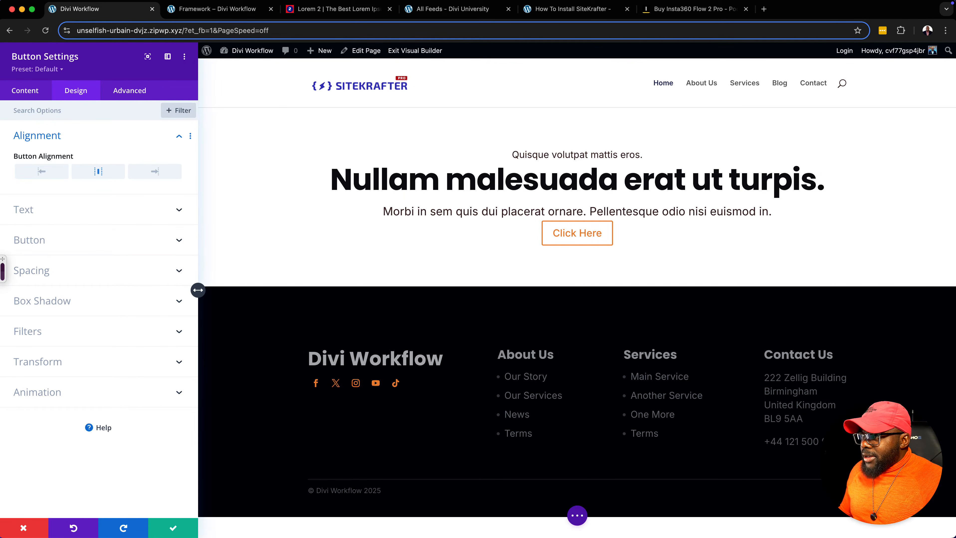
- Set the Button module's CSS class to "margin-top-medium"
{"action": "left_click", "coordinate": [130, 91]}
{"action": "left_click", "coordinate": [77, 136]}
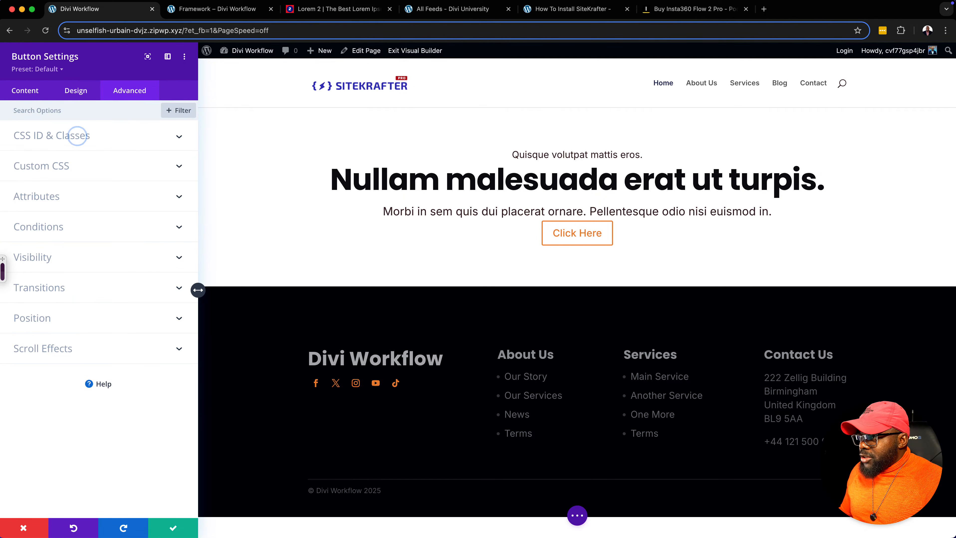
{"action": "left_click", "coordinate": [64, 207]}
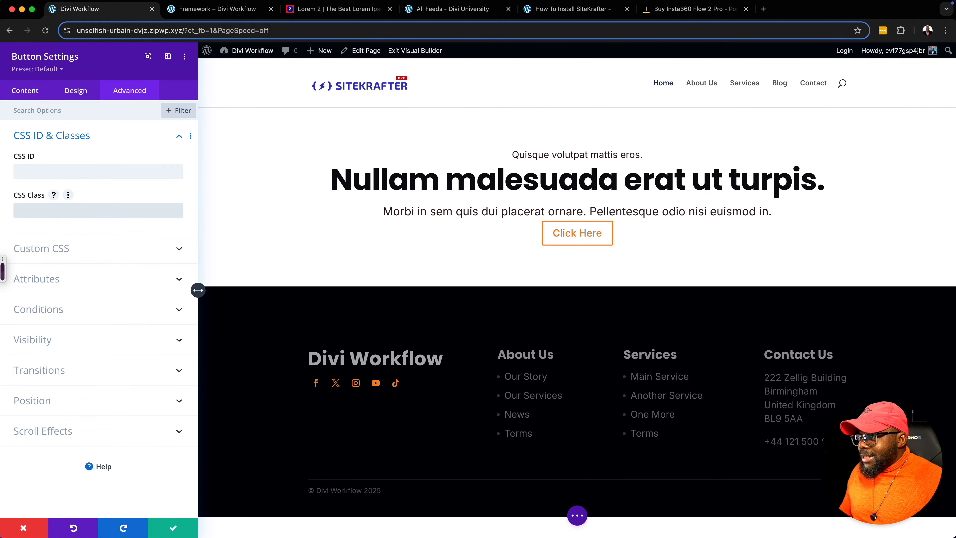
{"action": "type", "text": "mar"}
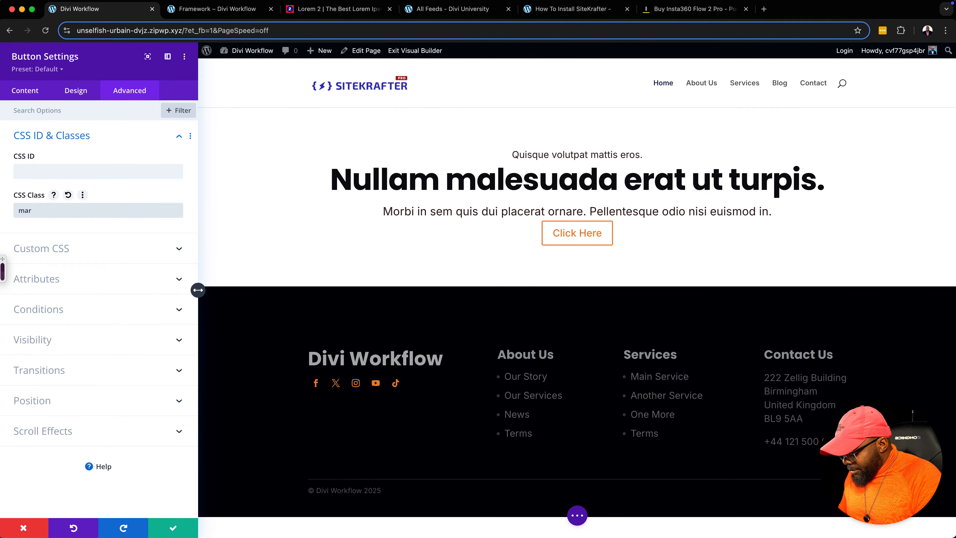
{"action": "type", "text": "gin-top"}
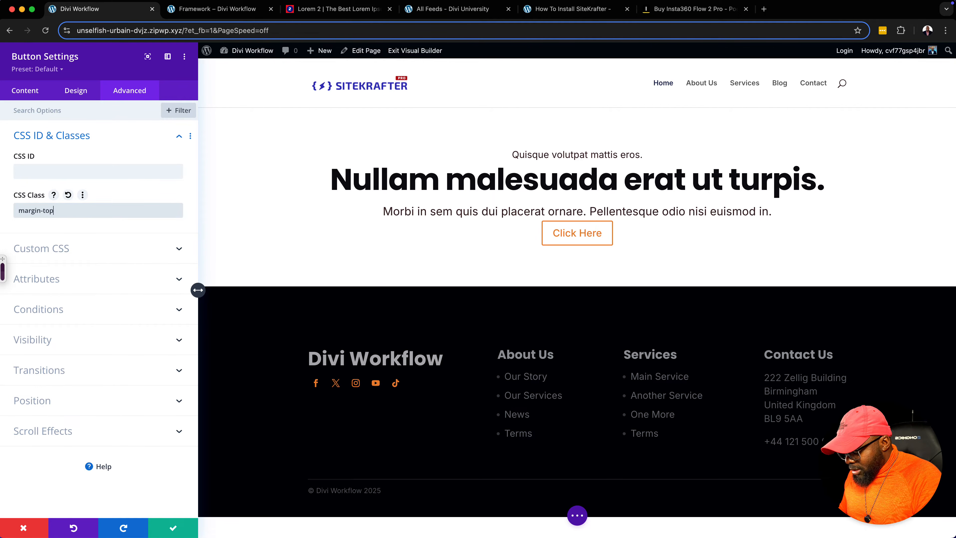
{"action": "type", "text": "-medium"}
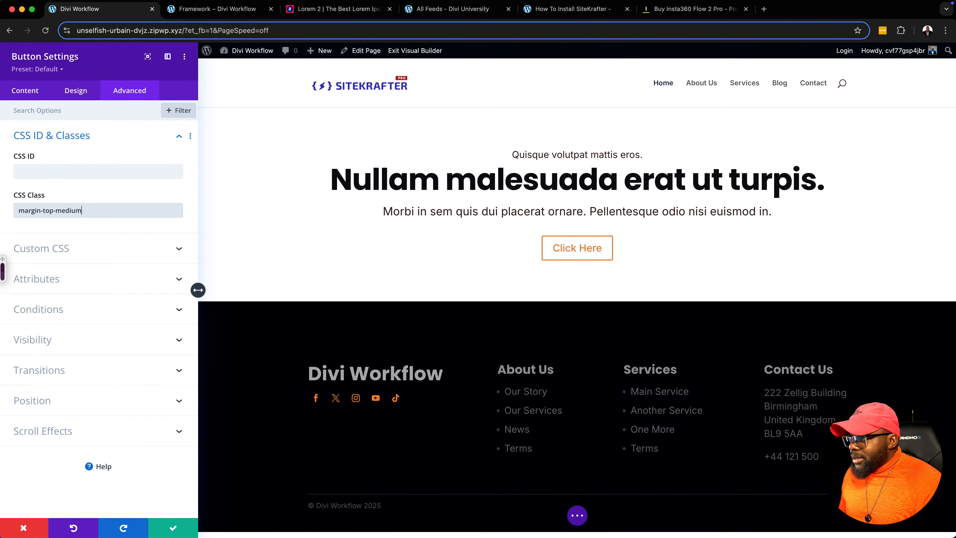
- Enable custom styles for the button and set its background to the global Secondary Color
{"action": "left_click", "coordinate": [76, 91]}
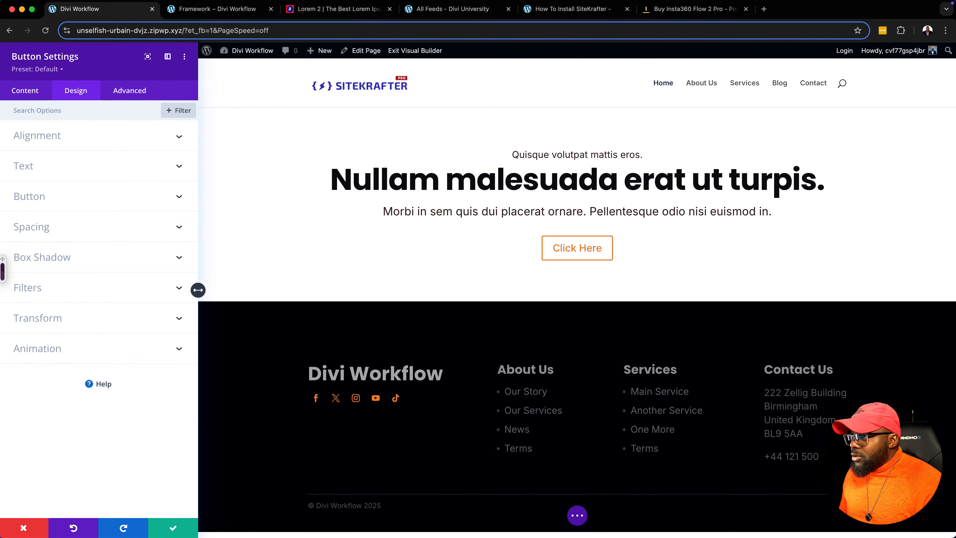
{"action": "left_click", "coordinate": [29, 196]}
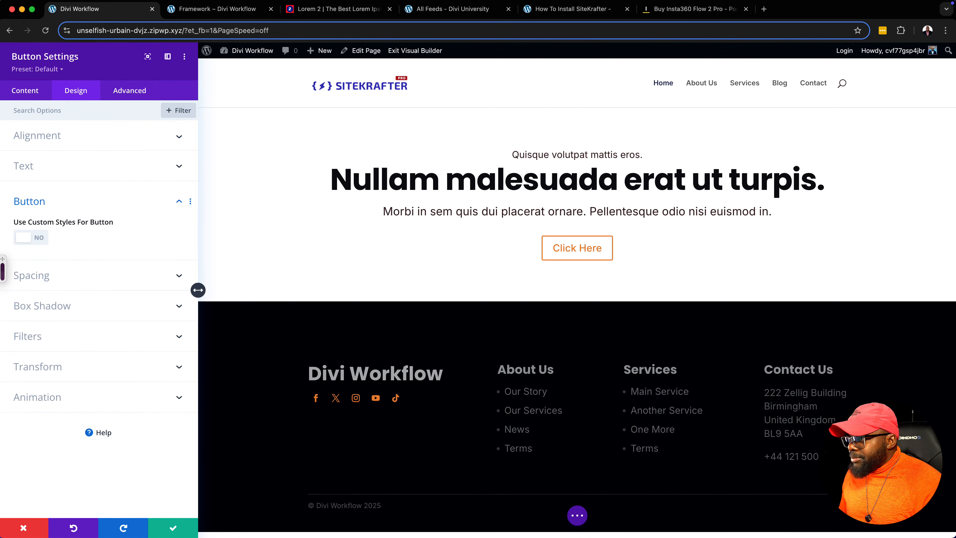
{"action": "left_click", "coordinate": [31, 246]}
{"action": "scroll", "coordinate": [111, 241], "scroll_direction": "down", "scroll_amount": 4}
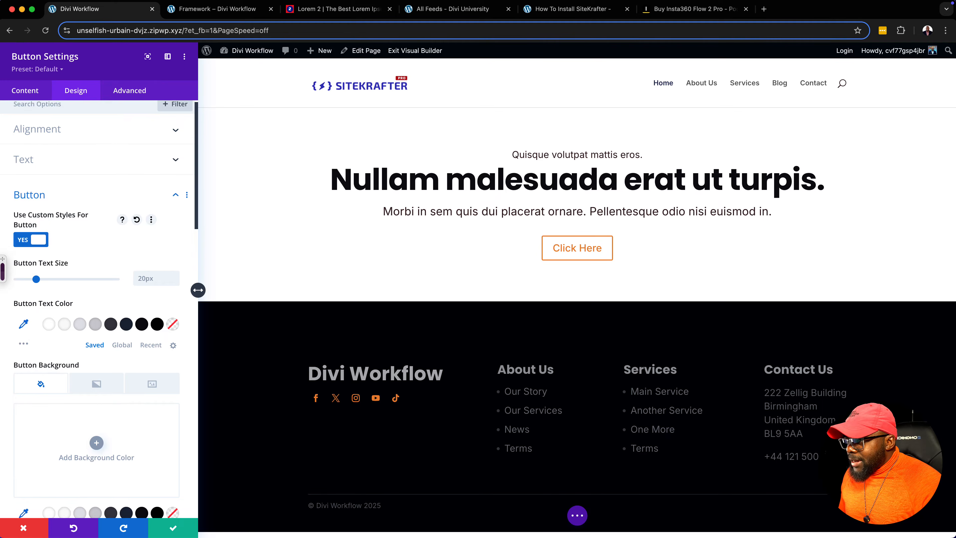
{"action": "scroll", "coordinate": [111, 240], "scroll_direction": "down", "scroll_amount": 3}
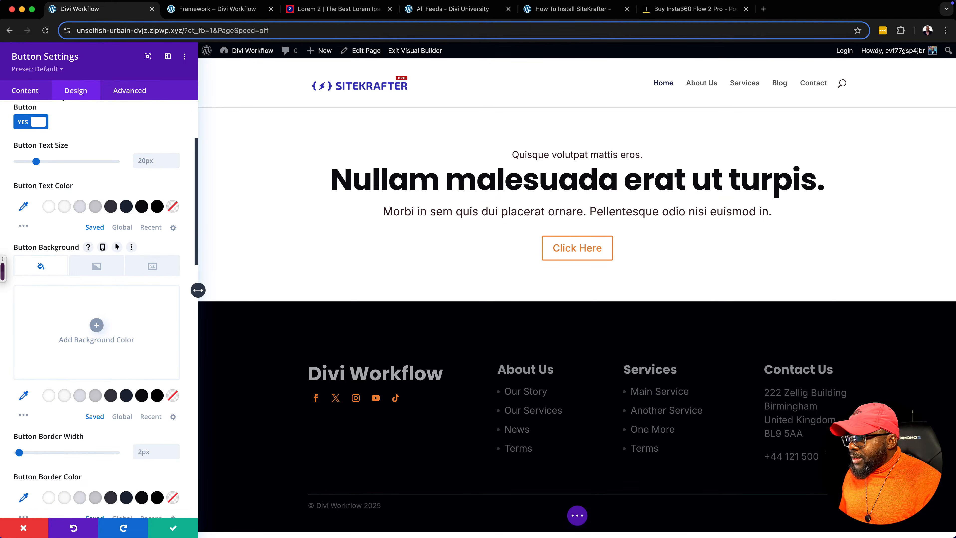
{"action": "left_click", "coordinate": [97, 324]}
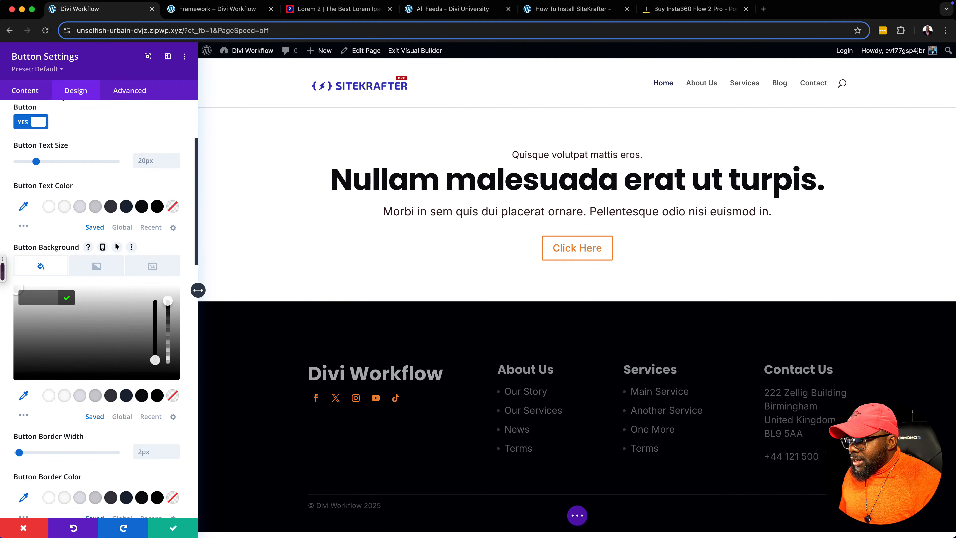
{"action": "left_click", "coordinate": [122, 416]}
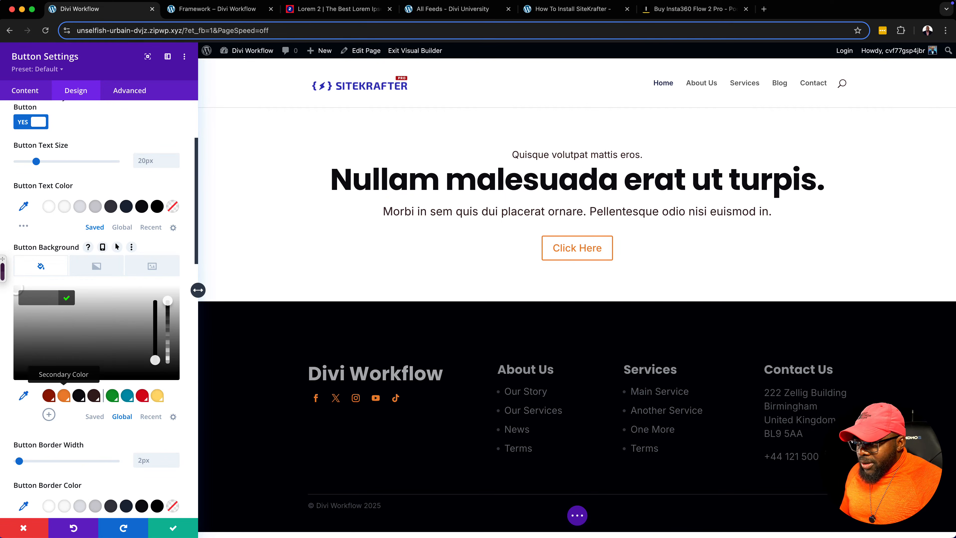
{"action": "left_click", "coordinate": [63, 396]}
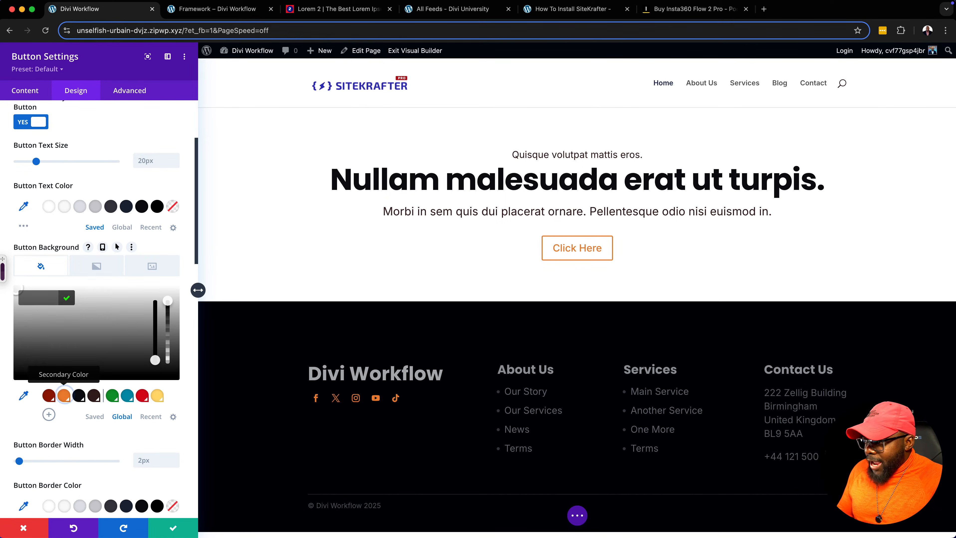
- Set the button's border color to the global orange Secondary Color and its text color to white
{"action": "scroll", "coordinate": [97, 301], "scroll_direction": "down", "scroll_amount": 5}
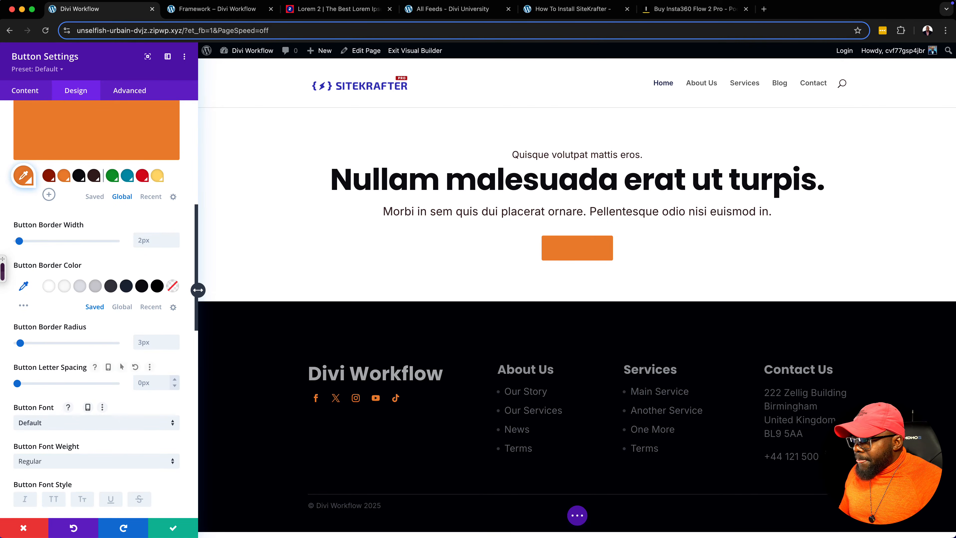
{"action": "scroll", "coordinate": [96, 301], "scroll_direction": "down", "scroll_amount": 2}
{"action": "scroll", "coordinate": [96, 301], "scroll_direction": "down", "scroll_amount": 1}
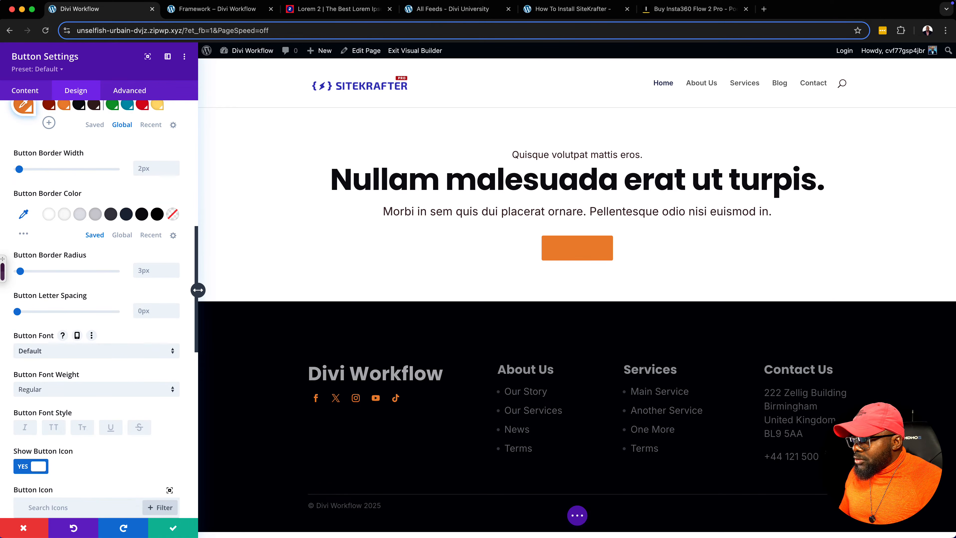
{"action": "left_click", "coordinate": [122, 234]}
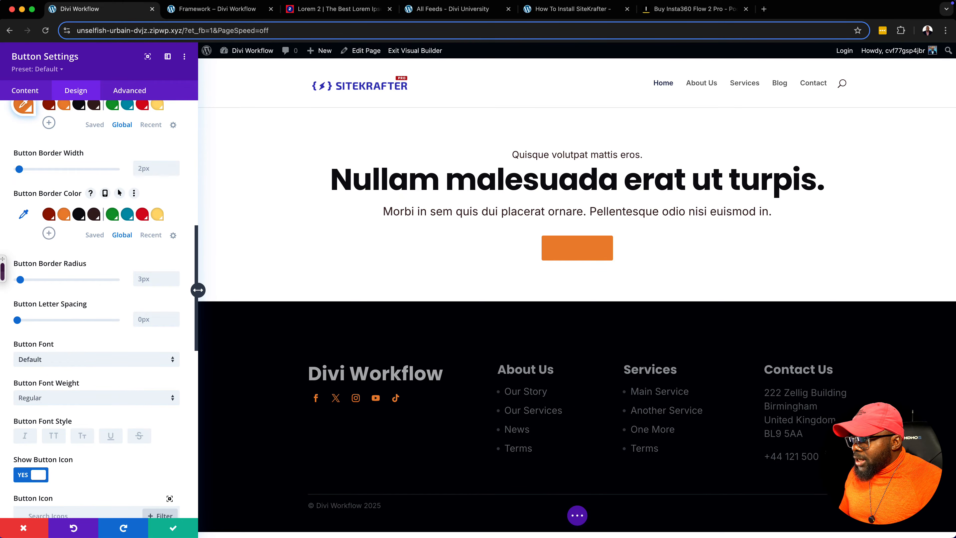
{"action": "left_click", "coordinate": [63, 214]}
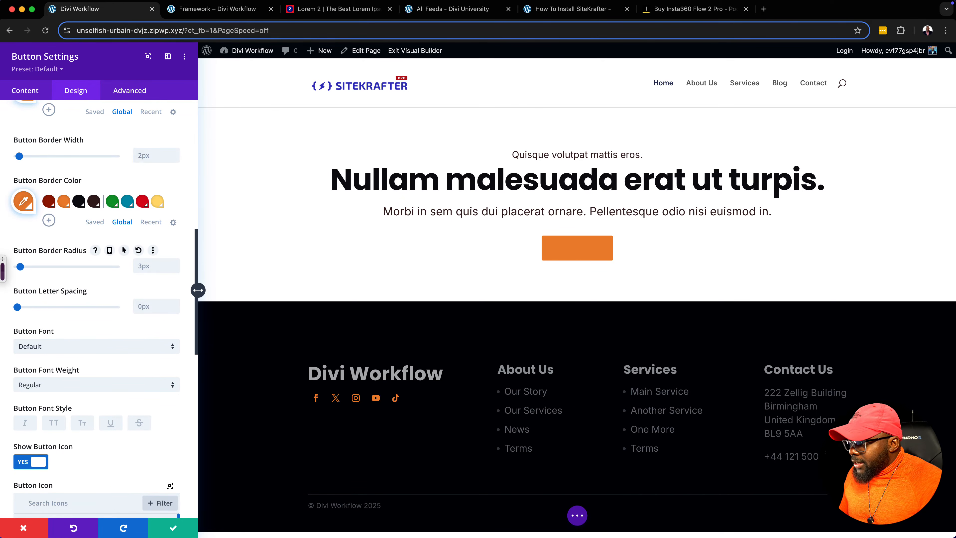
{"action": "scroll", "coordinate": [64, 264], "scroll_direction": "down", "scroll_amount": 2}
{"action": "scroll", "coordinate": [97, 263], "scroll_direction": "up", "scroll_amount": 1}
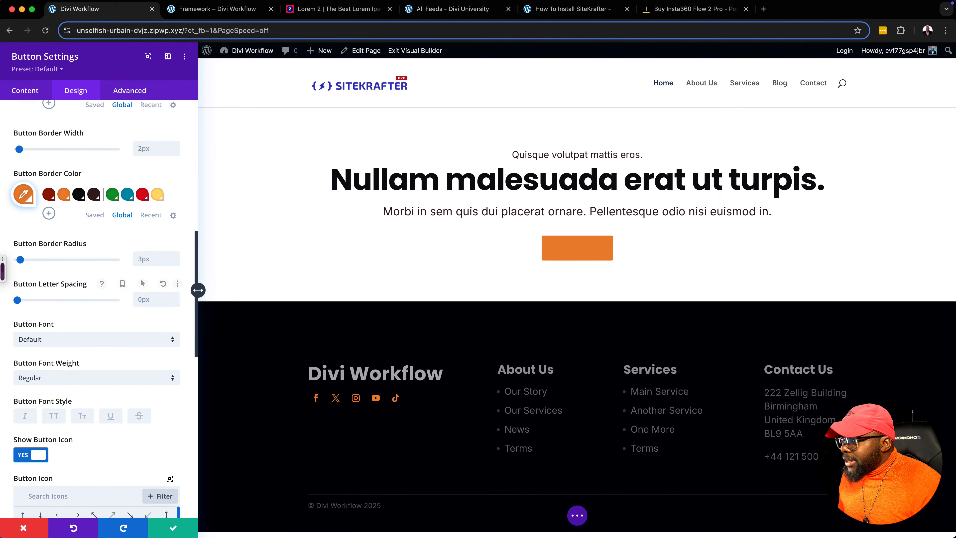
{"action": "scroll", "coordinate": [96, 264], "scroll_direction": "up", "scroll_amount": 4}
{"action": "scroll", "coordinate": [96, 301], "scroll_direction": "up", "scroll_amount": 5}
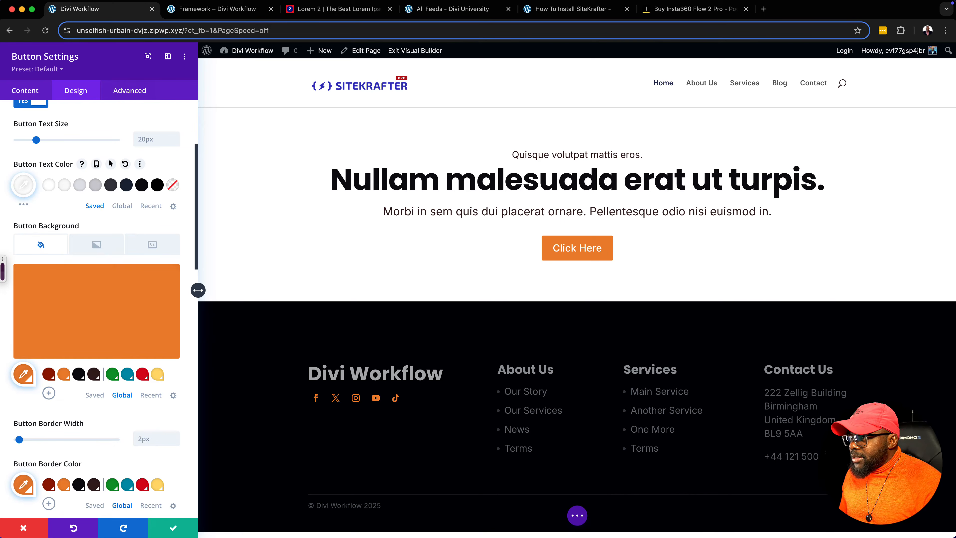
- Create a preset named "main-button" from the current button styles, assign it as the default button preset, and save the module
{"action": "left_click", "coordinate": [48, 69]}
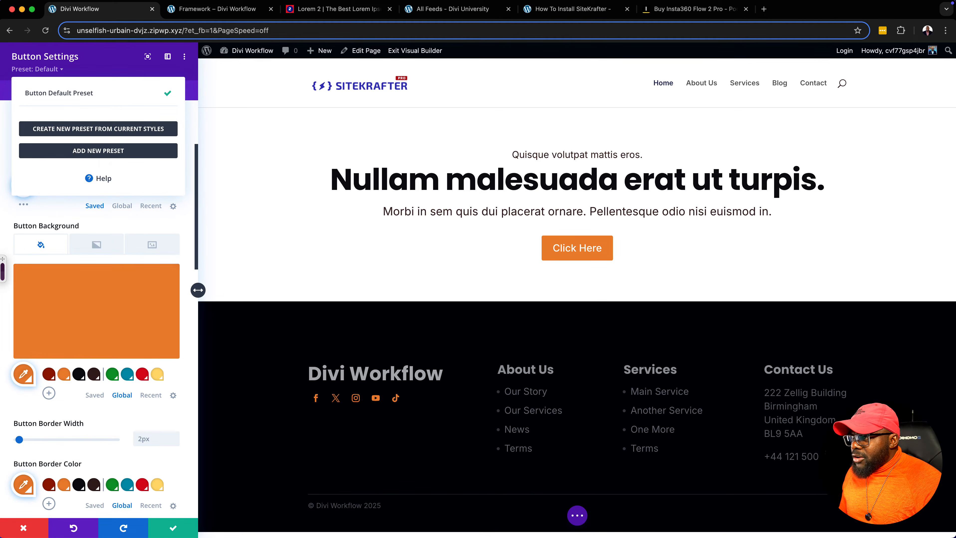
{"action": "left_click", "coordinate": [98, 128]}
{"action": "left_click", "coordinate": [98, 128]}
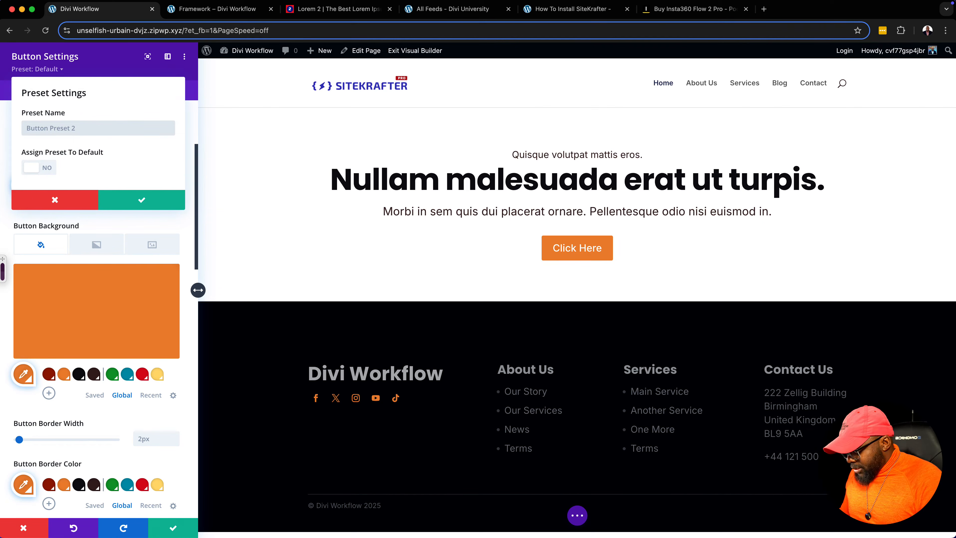
{"action": "type", "text": "main-button"}
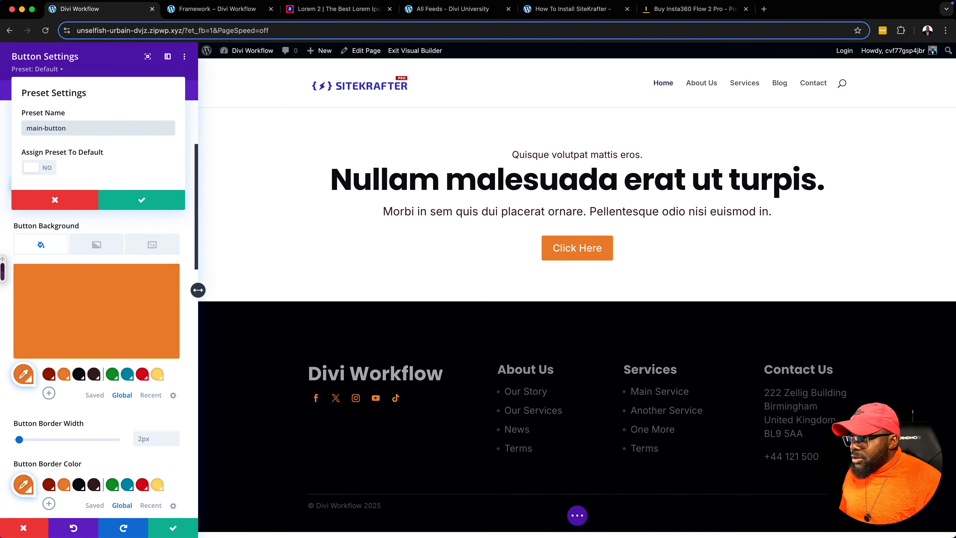
{"action": "left_click", "coordinate": [39, 167]}
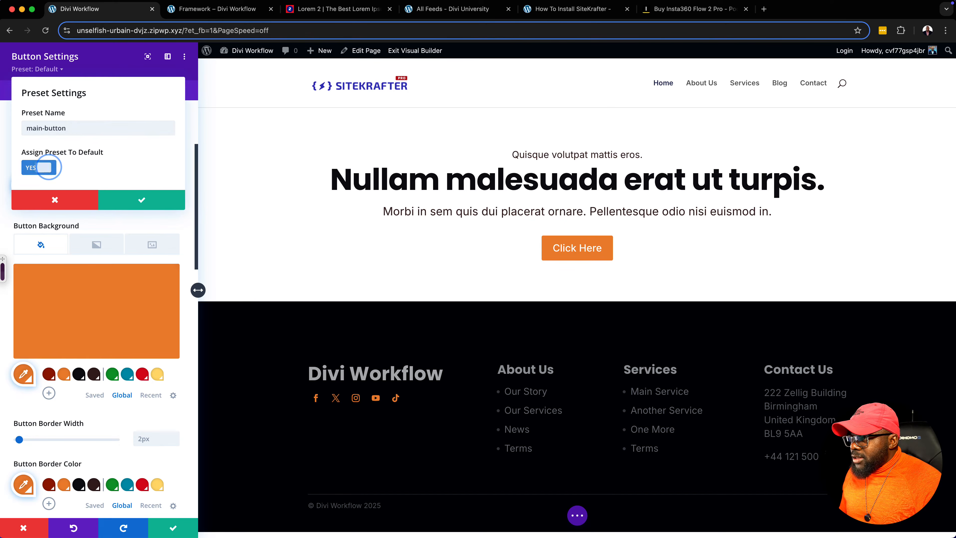
{"action": "left_click", "coordinate": [144, 196]}
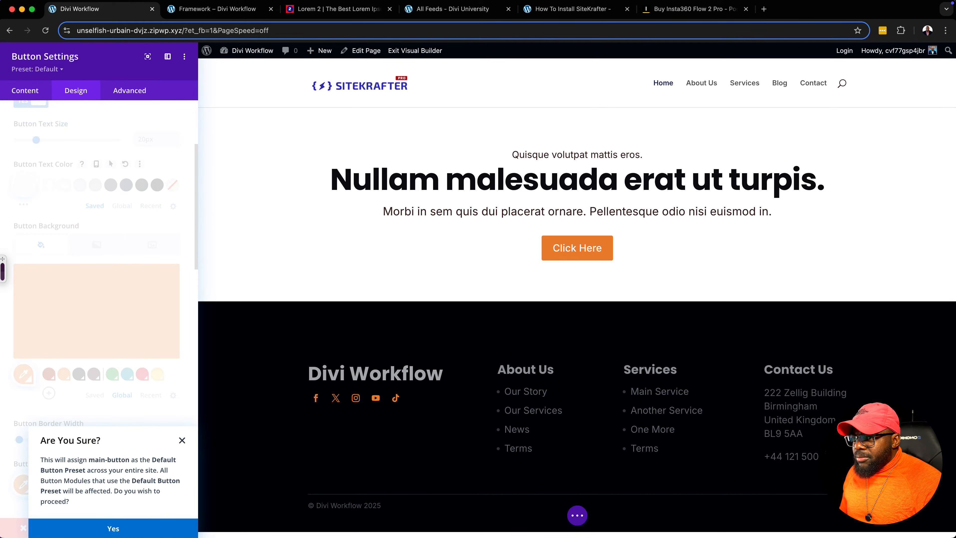
{"action": "left_click", "coordinate": [113, 528]}
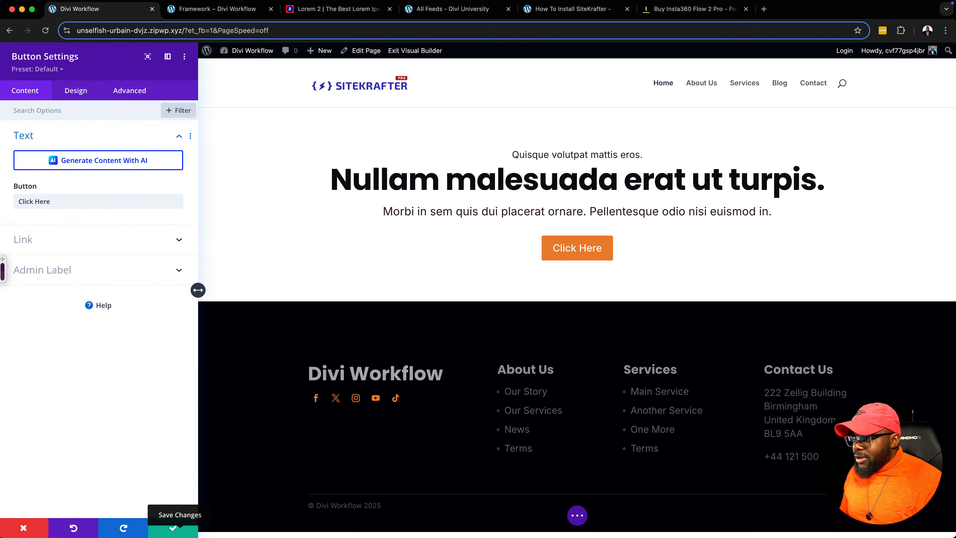
{"action": "left_click", "coordinate": [173, 529]}
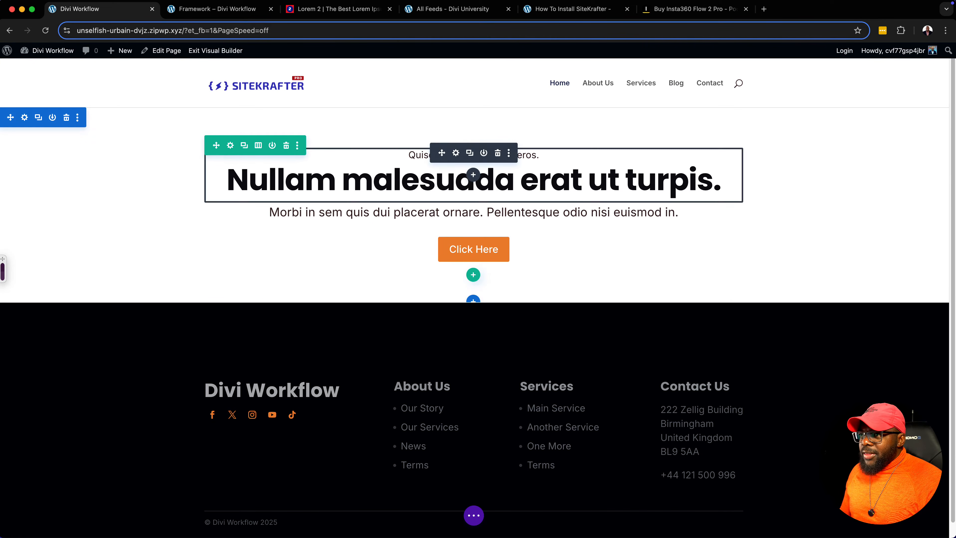
- Set the hero section's background image to pexels-vanmalidate-769289.jpg from the media library
{"action": "left_click", "coordinate": [25, 117]}
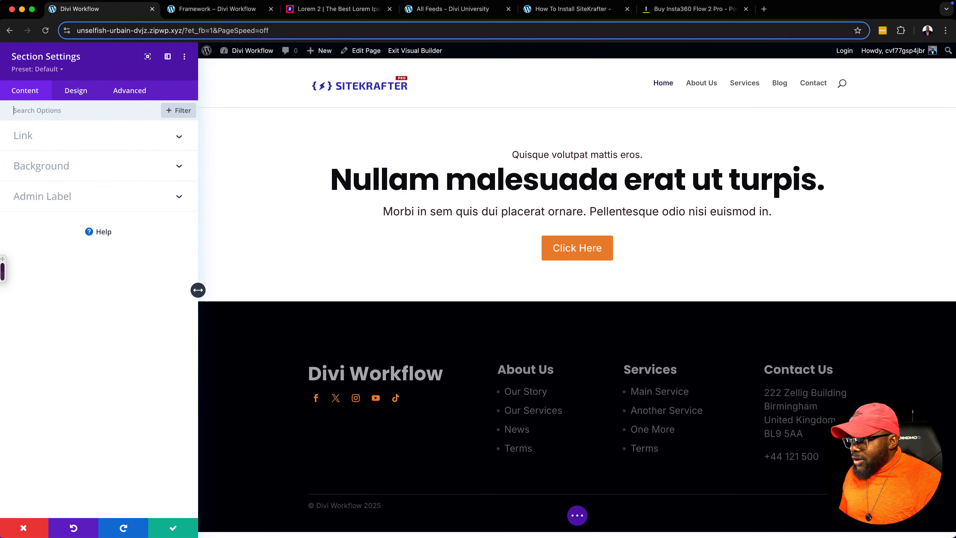
{"action": "left_click", "coordinate": [41, 165]}
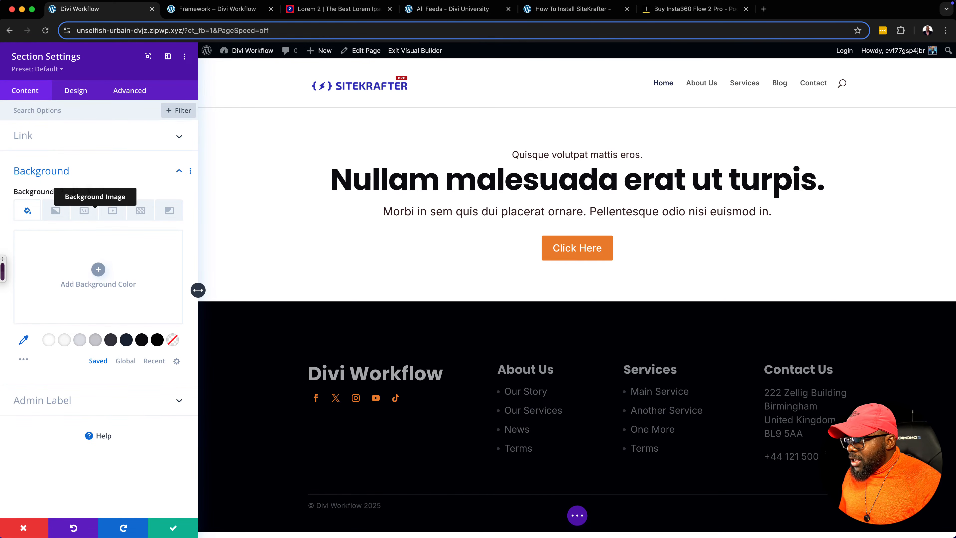
{"action": "left_click", "coordinate": [84, 210]}
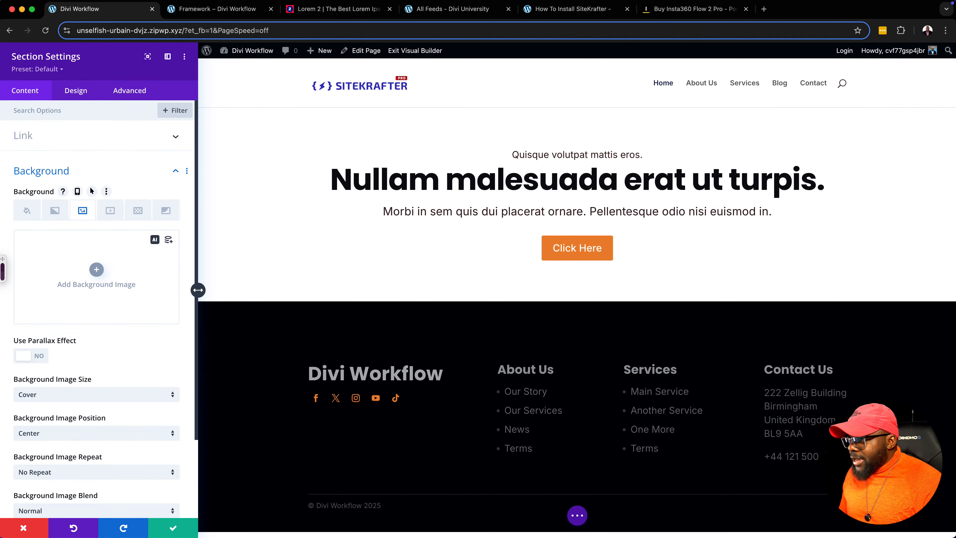
{"action": "left_click", "coordinate": [99, 268]}
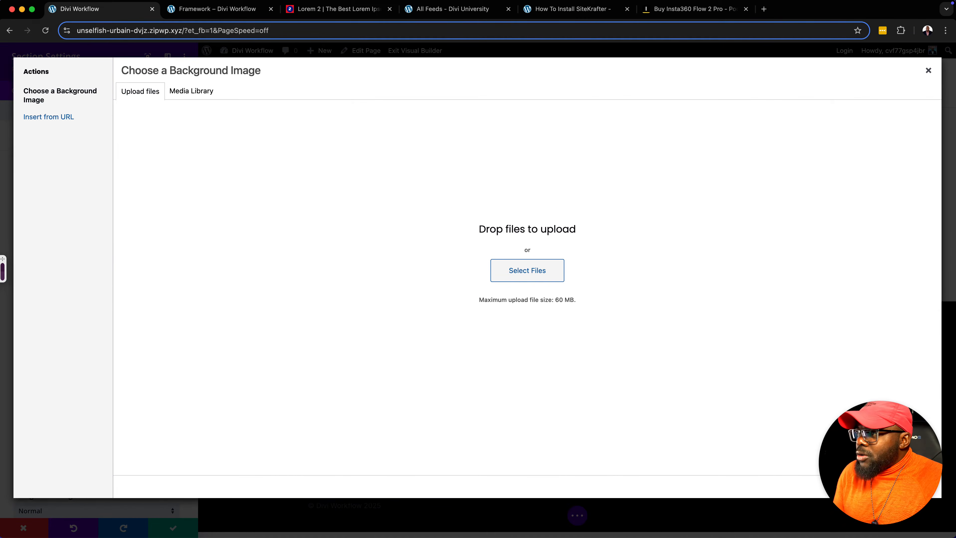
{"action": "left_click", "coordinate": [192, 91]}
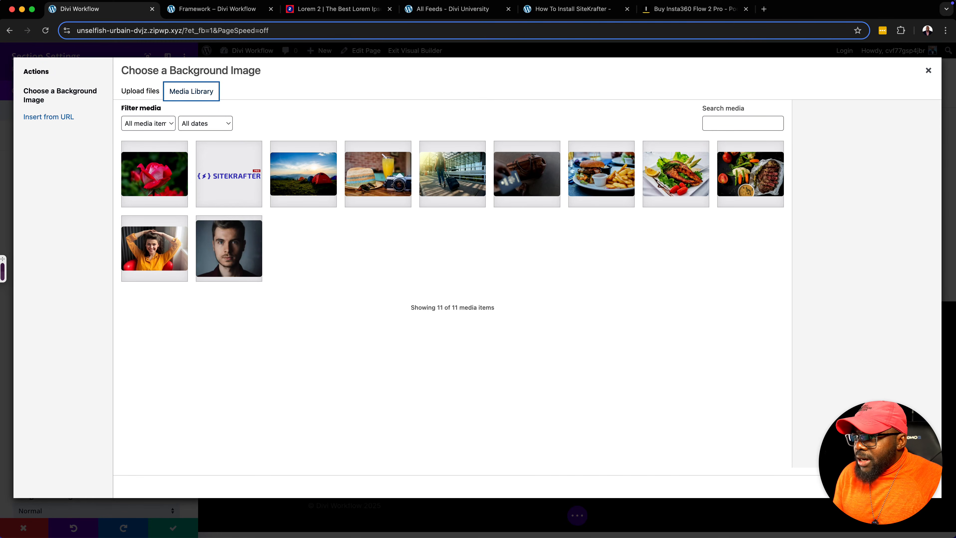
{"action": "left_click", "coordinate": [750, 174]}
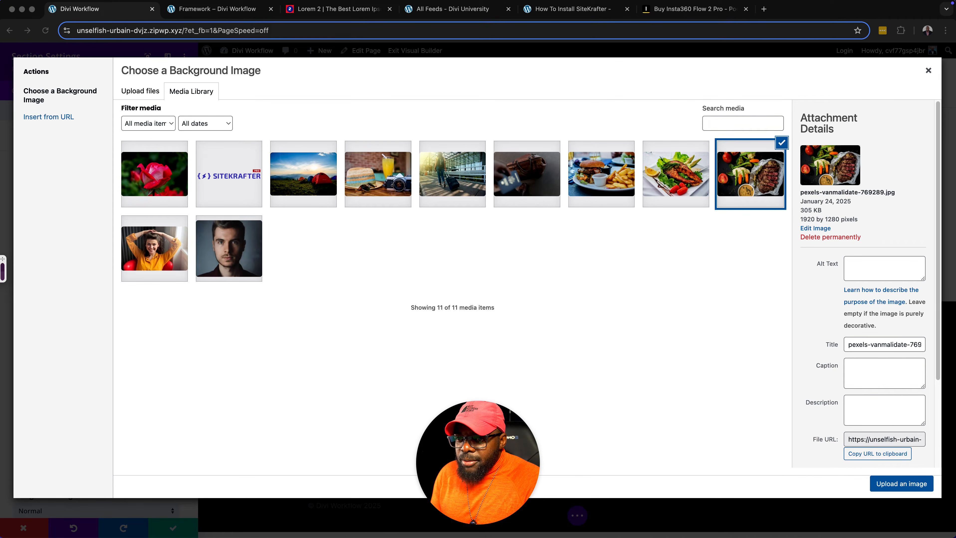
{"action": "left_click", "coordinate": [908, 484]}
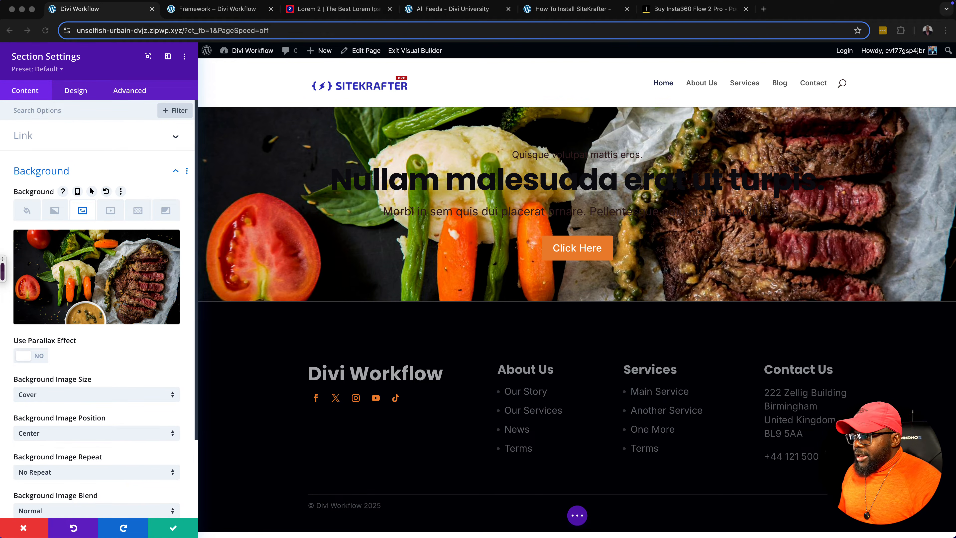
- Give the hero section a #09090b background color and set the background image blend to Multiply
{"action": "scroll", "coordinate": [96, 301], "scroll_direction": "down", "scroll_amount": 3}
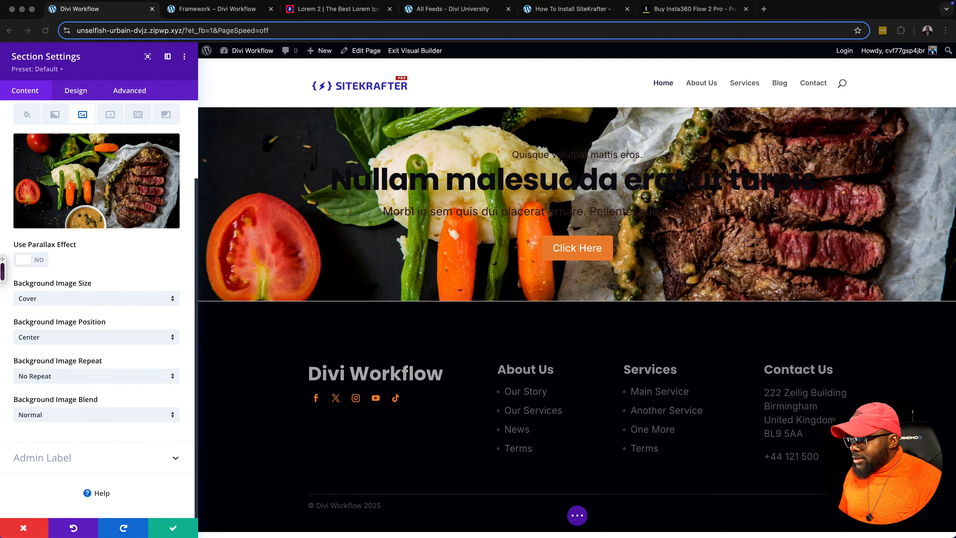
{"action": "scroll", "coordinate": [97, 301], "scroll_direction": "up", "scroll_amount": 1}
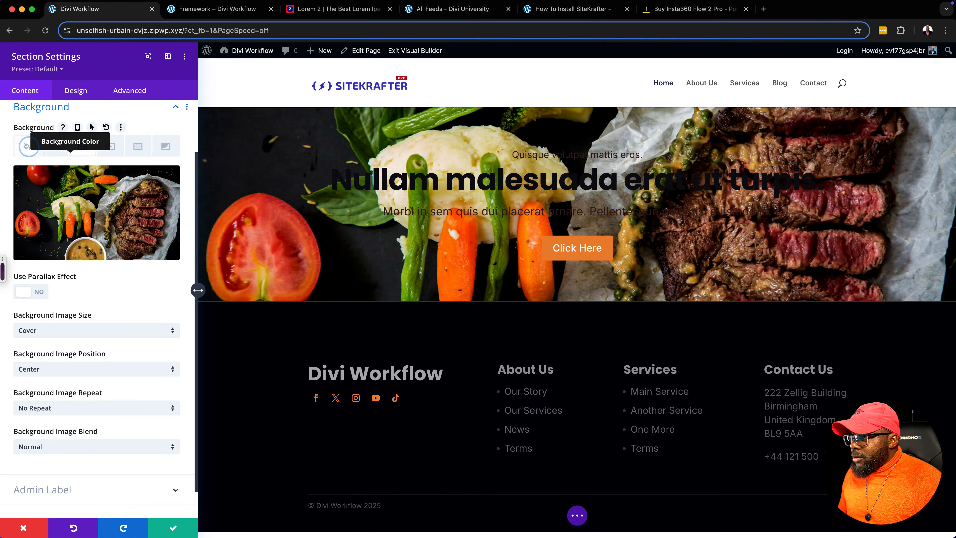
{"action": "left_click", "coordinate": [27, 146]}
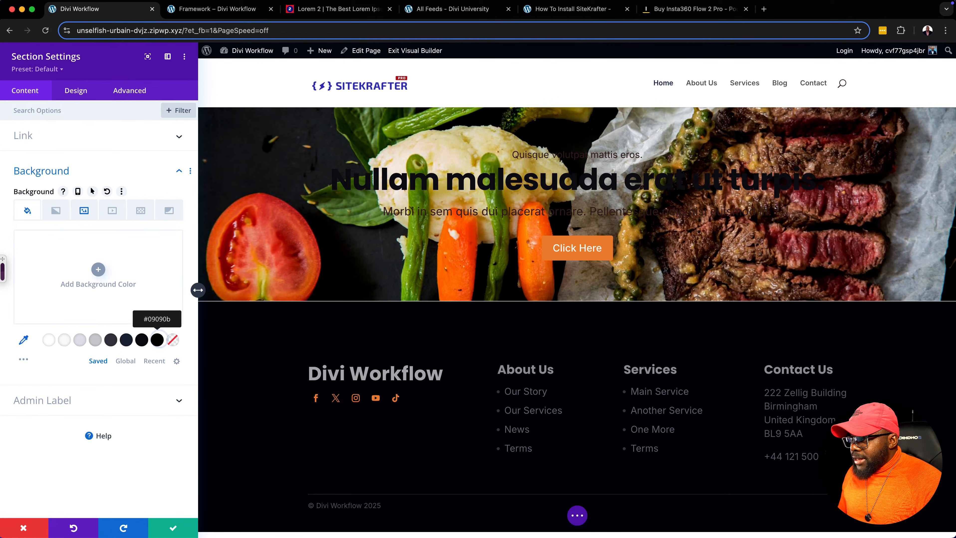
{"action": "left_click", "coordinate": [157, 339]}
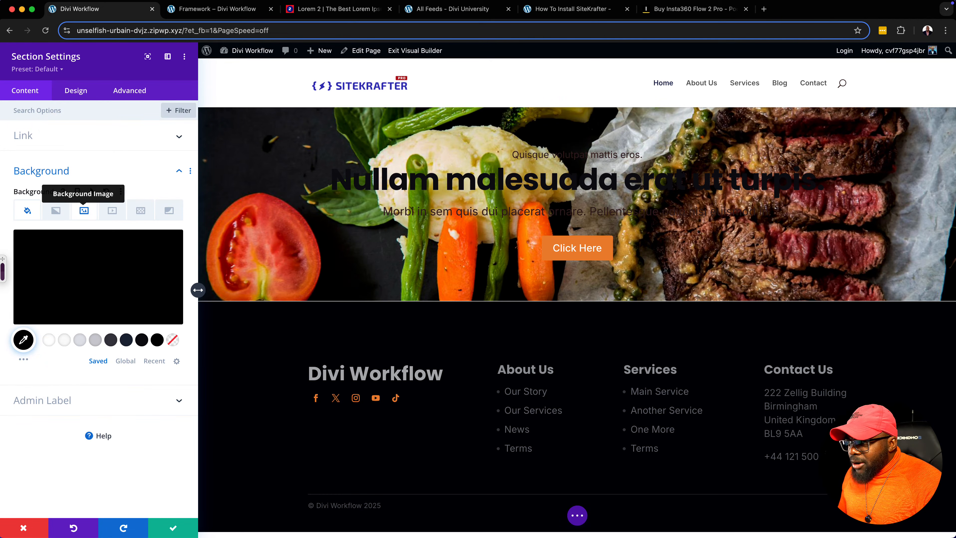
{"action": "left_click", "coordinate": [85, 210]}
{"action": "scroll", "coordinate": [96, 277], "scroll_direction": "down", "scroll_amount": 5}
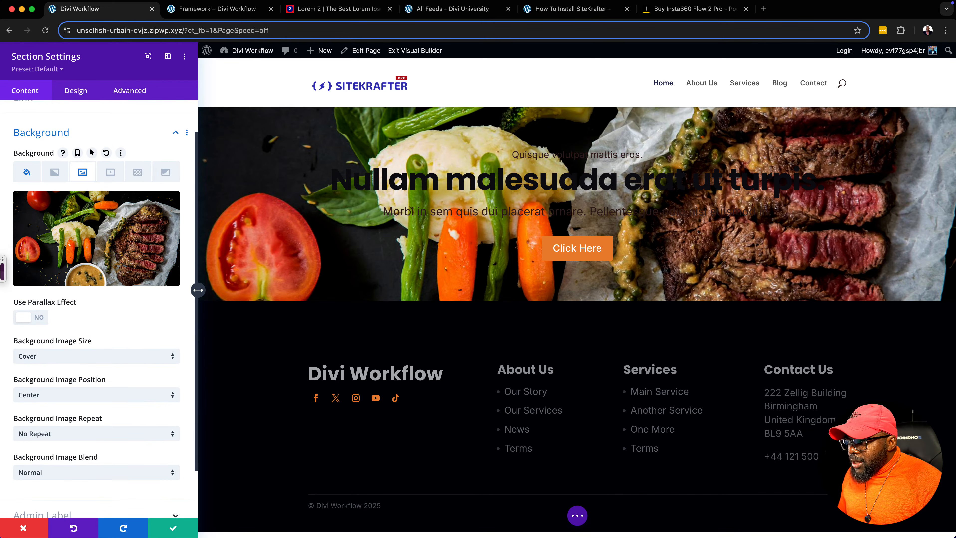
{"action": "left_click", "coordinate": [97, 424]}
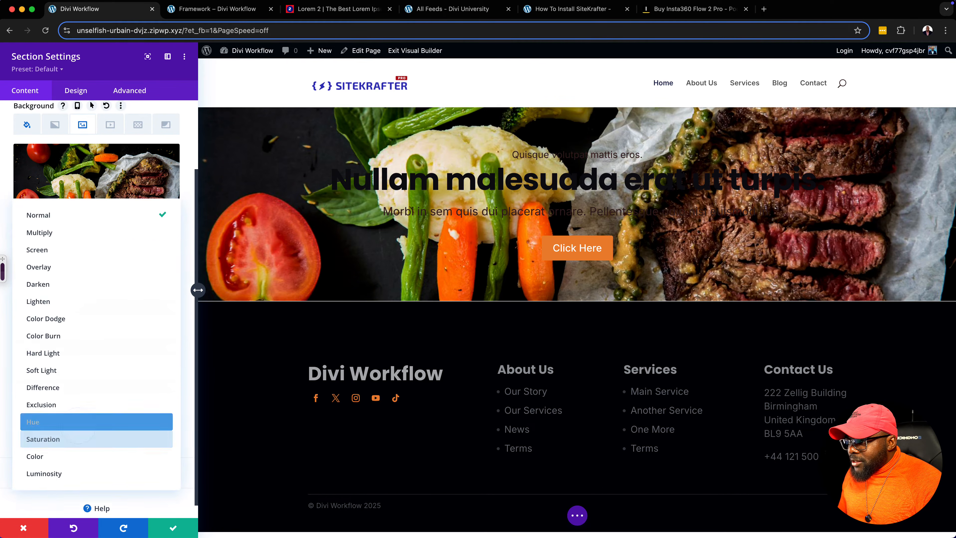
{"action": "key", "text": "Return"}
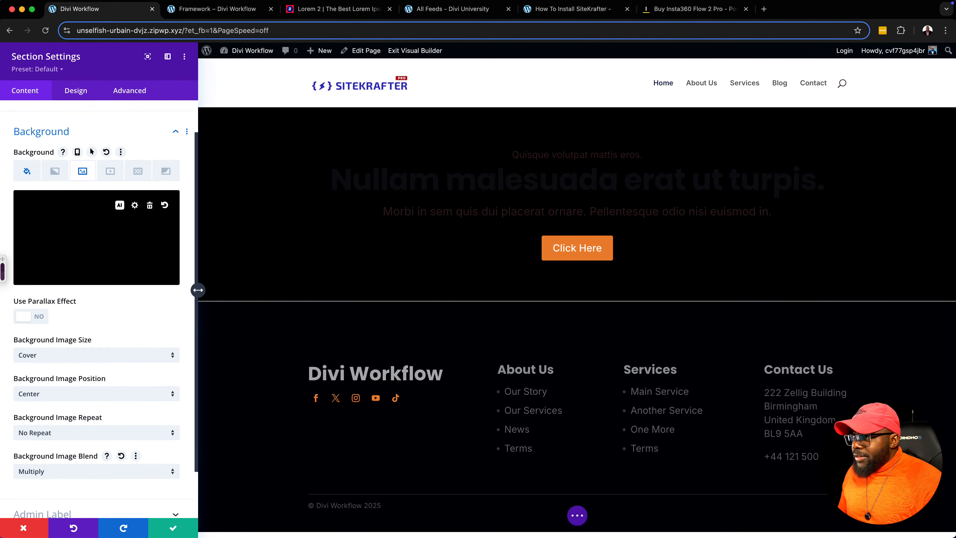
- Lower the section background color's opacity to rgba(9,9,11,0.66) and save the section settings
{"action": "left_click", "coordinate": [90, 242]}
{"action": "key", "text": "Escape"}
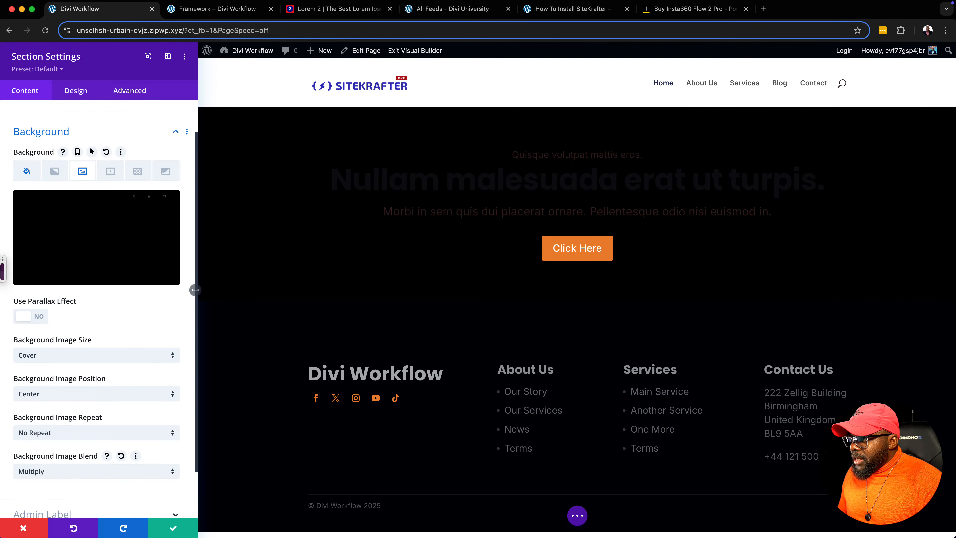
{"action": "left_click", "coordinate": [27, 171]}
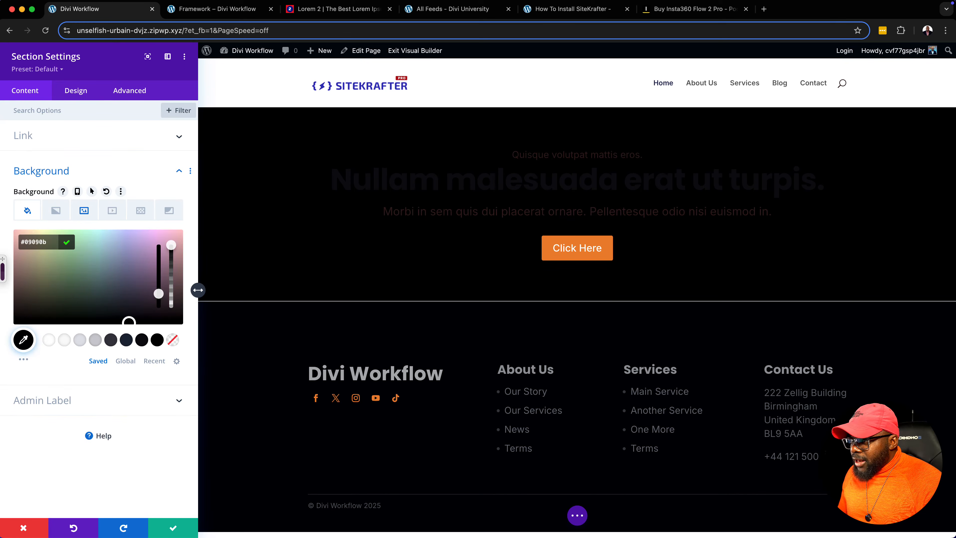
{"action": "left_click_drag", "start_coordinate": [170, 245], "coordinate": [171, 266]}
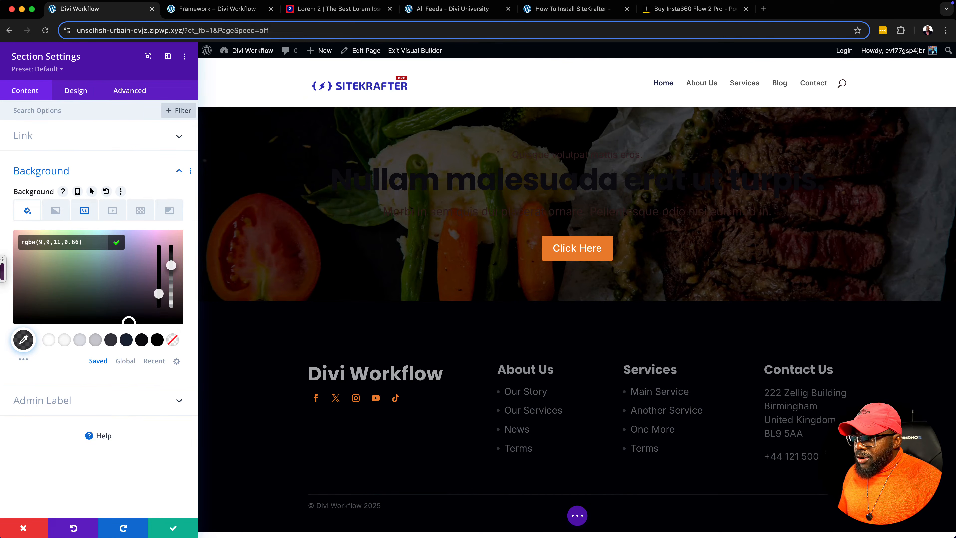
{"action": "left_click", "coordinate": [173, 527]}
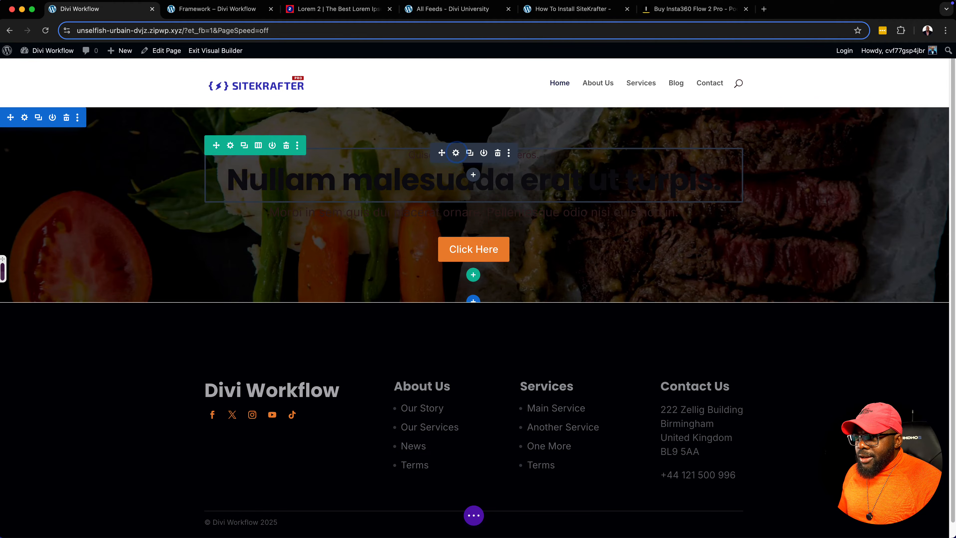
- Set the hero heading text module's text color to Light and save the module
{"action": "left_click", "coordinate": [456, 152]}
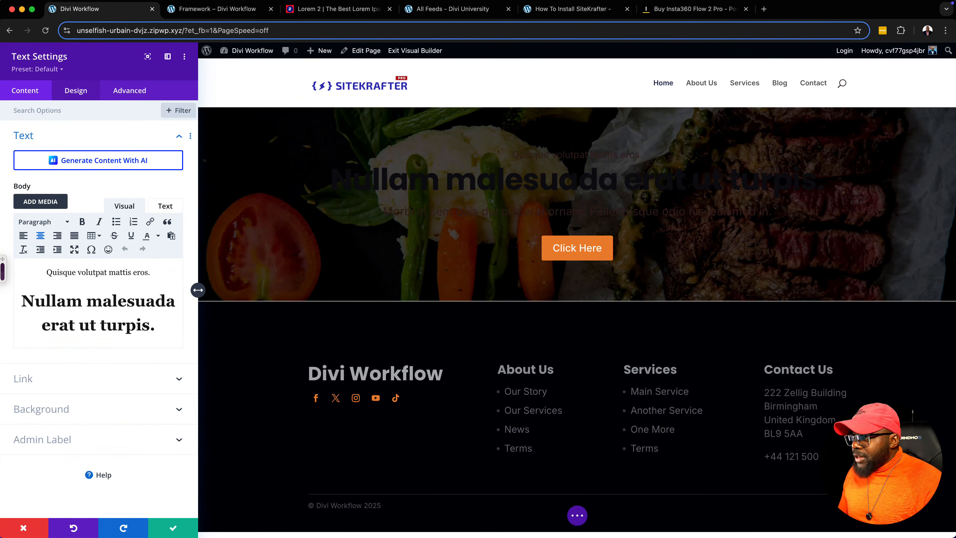
{"action": "left_click", "coordinate": [75, 91]}
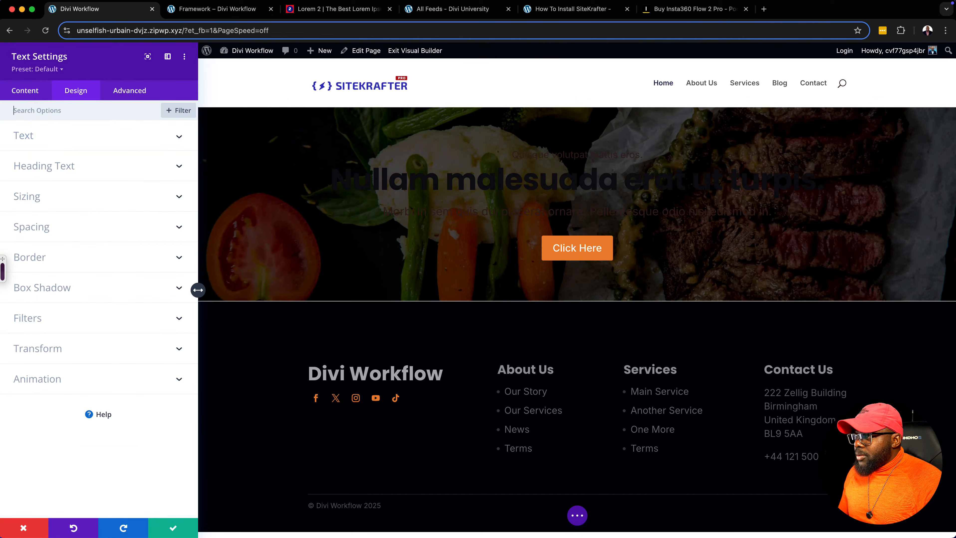
{"action": "left_click", "coordinate": [43, 136]}
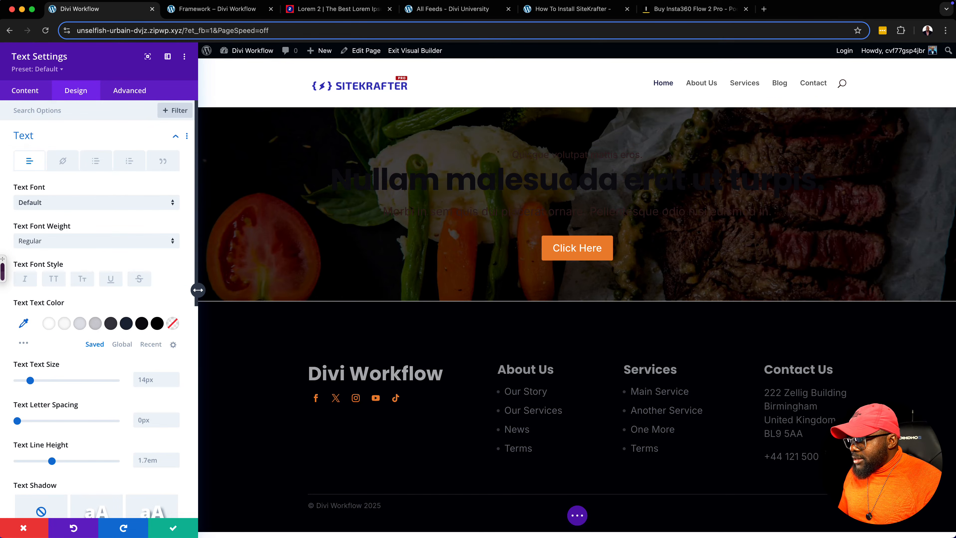
{"action": "scroll", "coordinate": [198, 290], "scroll_direction": "down", "scroll_amount": 5}
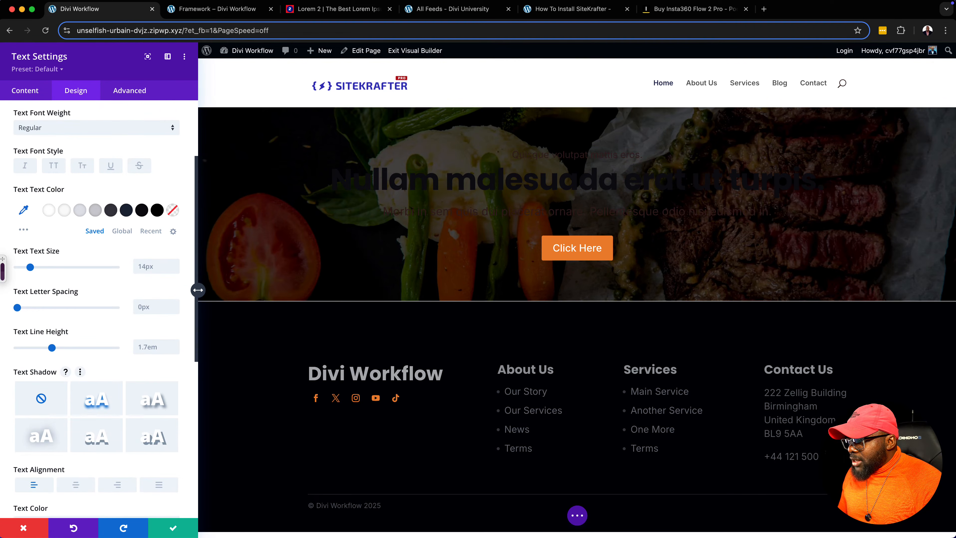
{"action": "scroll", "coordinate": [198, 290], "scroll_direction": "down", "scroll_amount": 5}
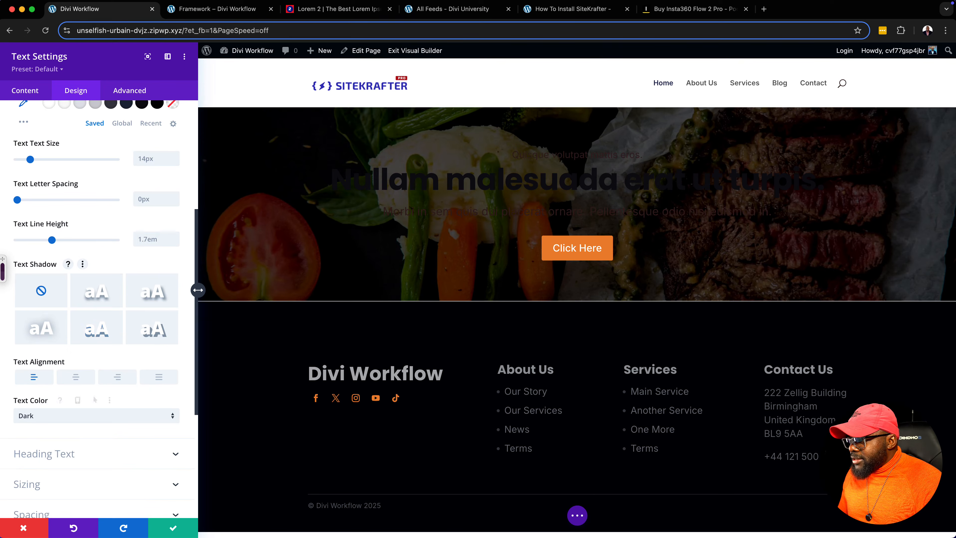
{"action": "left_click", "coordinate": [96, 415]}
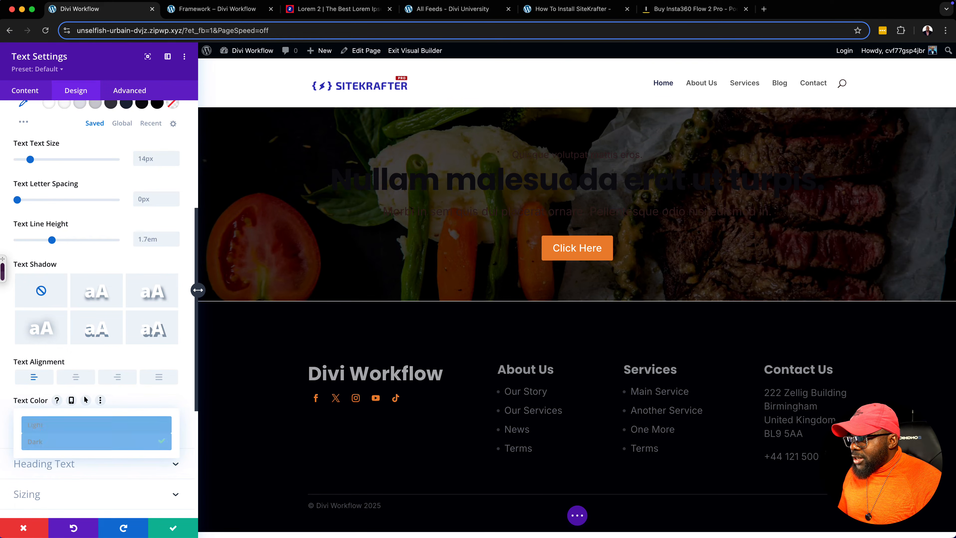
{"action": "left_click", "coordinate": [56, 425]}
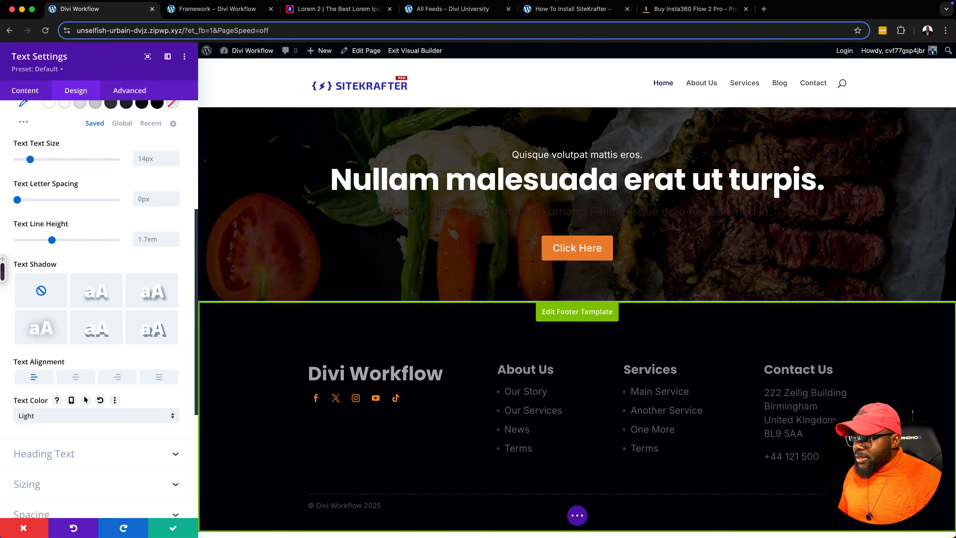
{"action": "left_click", "coordinate": [177, 528]}
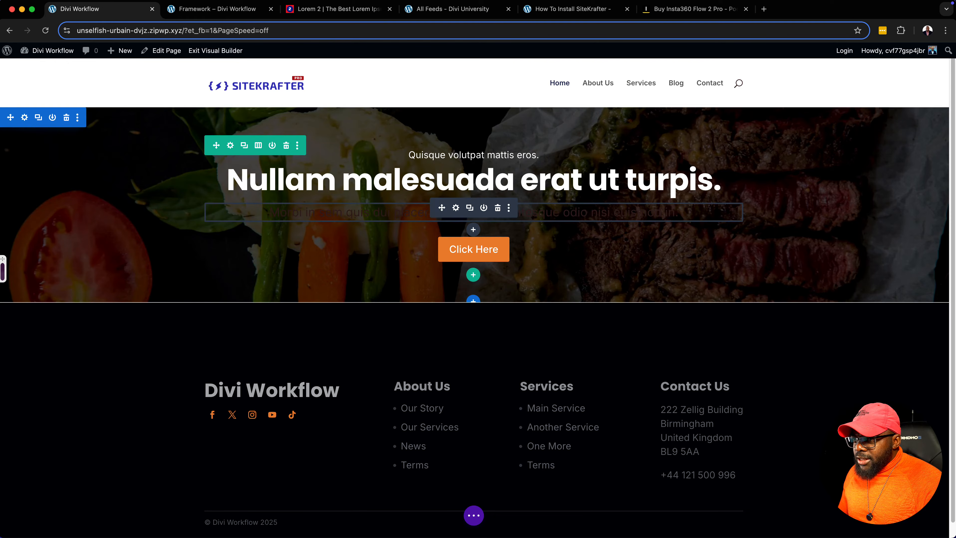
- Set the text color of the paragraph module below the heading to Light and save it
{"action": "left_click", "coordinate": [455, 208]}
{"action": "left_click", "coordinate": [75, 90]}
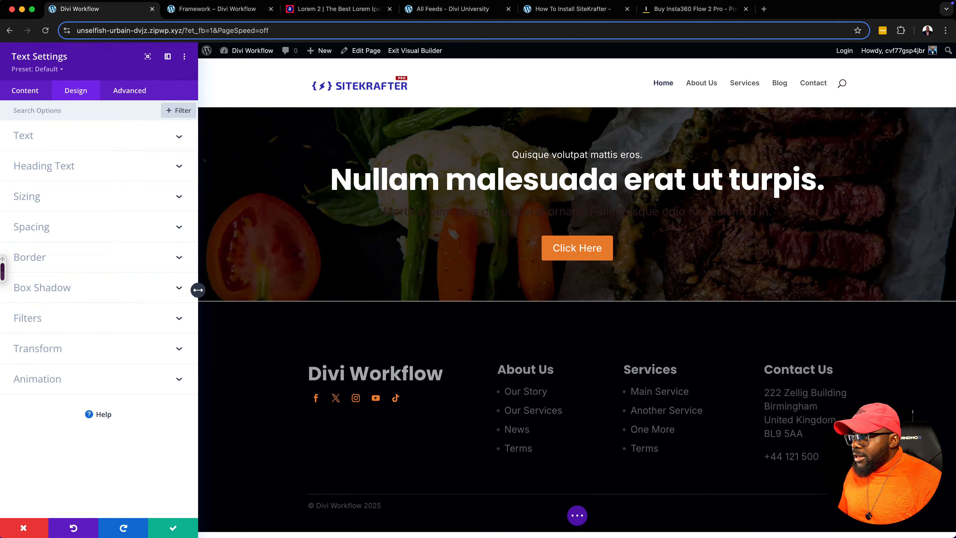
{"action": "left_click", "coordinate": [60, 135]}
{"action": "scroll", "coordinate": [60, 136], "scroll_direction": "down", "scroll_amount": 5}
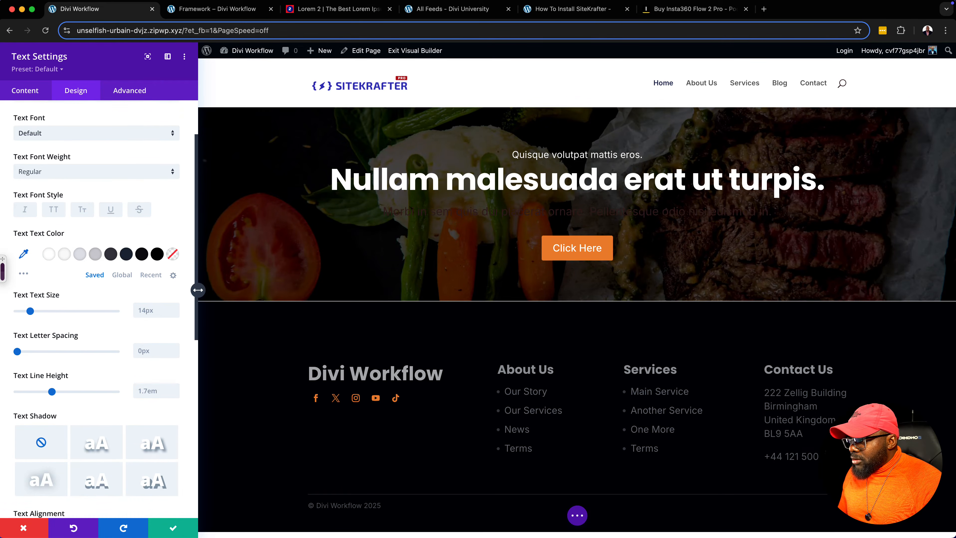
{"action": "scroll", "coordinate": [97, 421], "scroll_direction": "down", "scroll_amount": 5}
{"action": "left_click", "coordinate": [97, 421]}
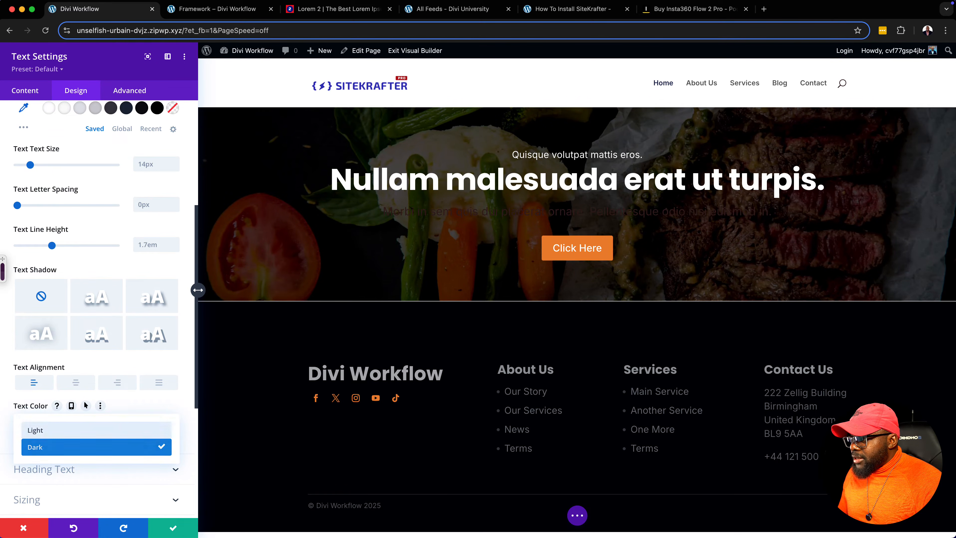
{"action": "left_click", "coordinate": [94, 430]}
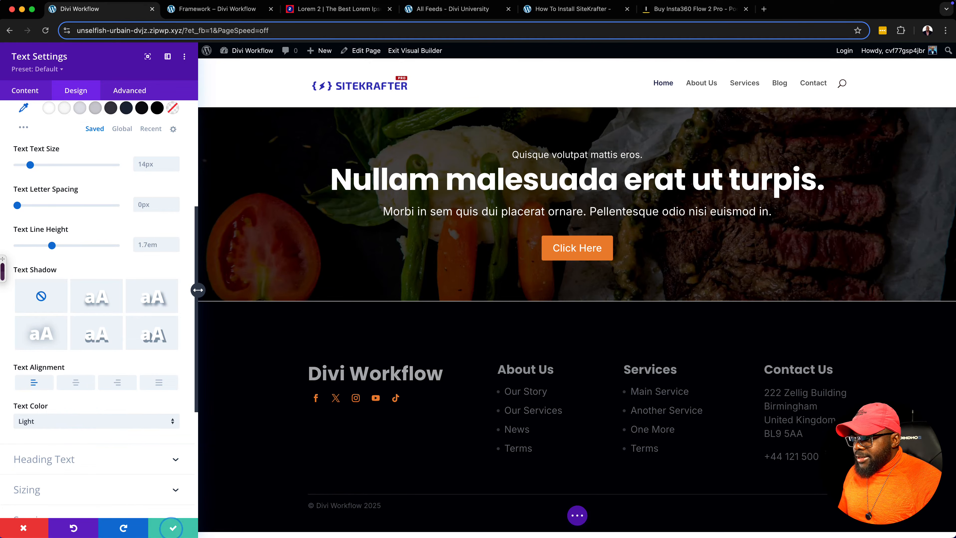
{"action": "left_click", "coordinate": [173, 527]}
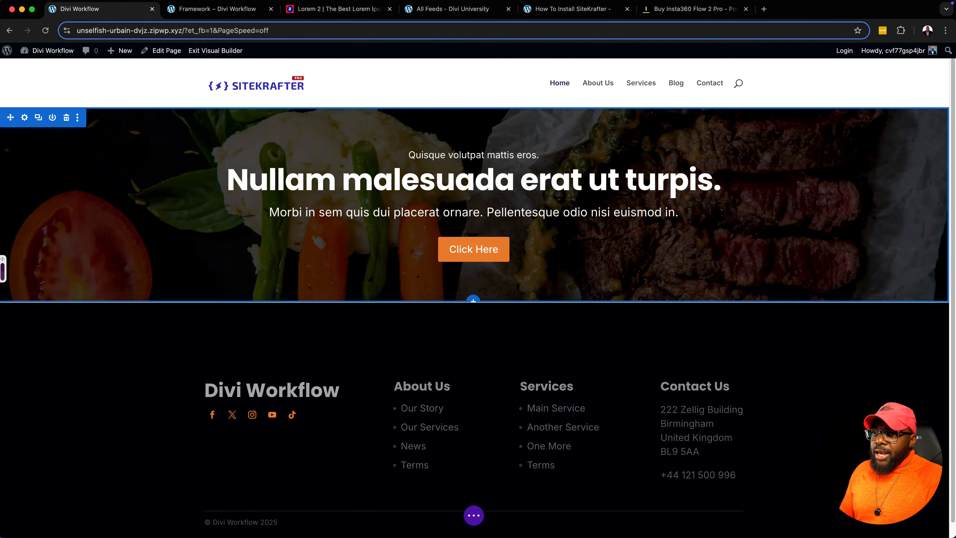
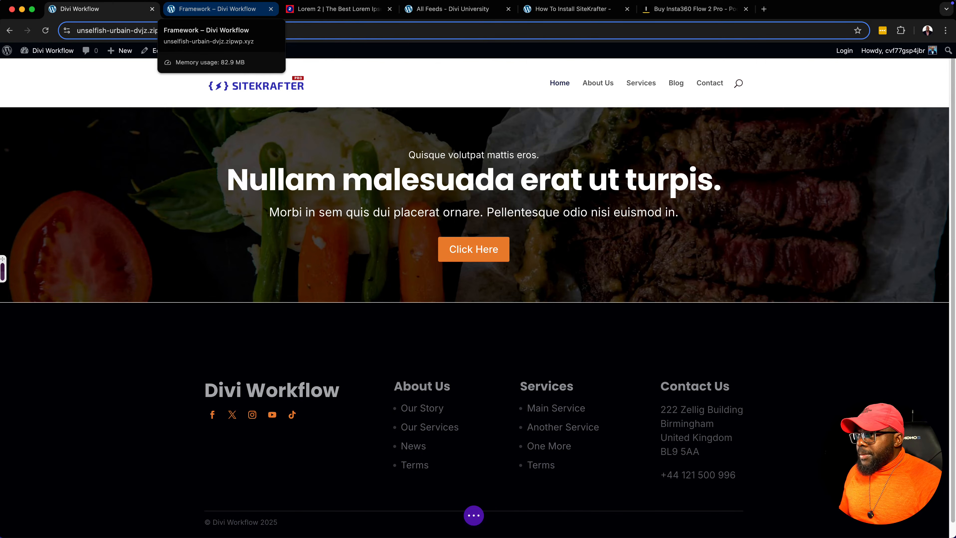
- On the Framework reference page, find the Fluid + Responsive Sections classes and copy the hero-section class name
{"action": "left_click", "coordinate": [217, 9]}
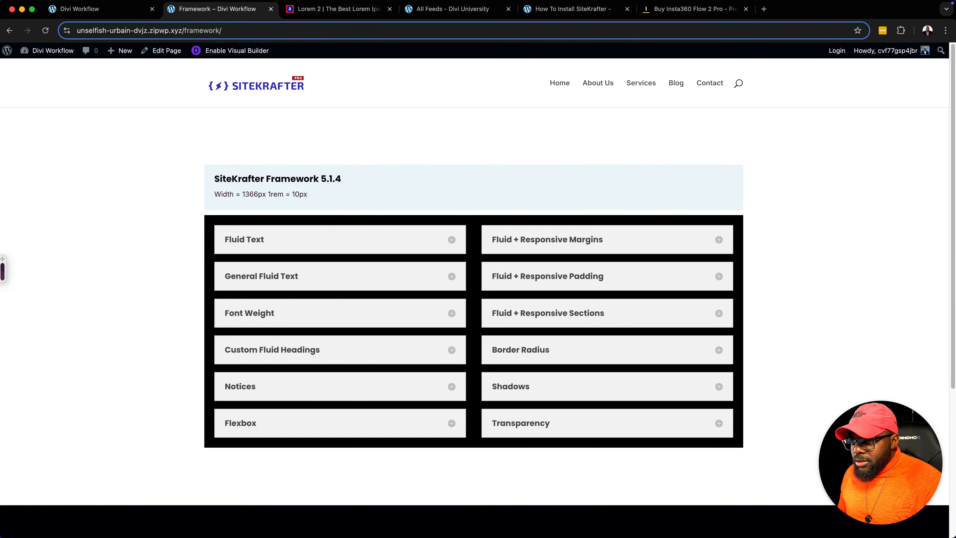
{"action": "left_click", "coordinate": [547, 239]}
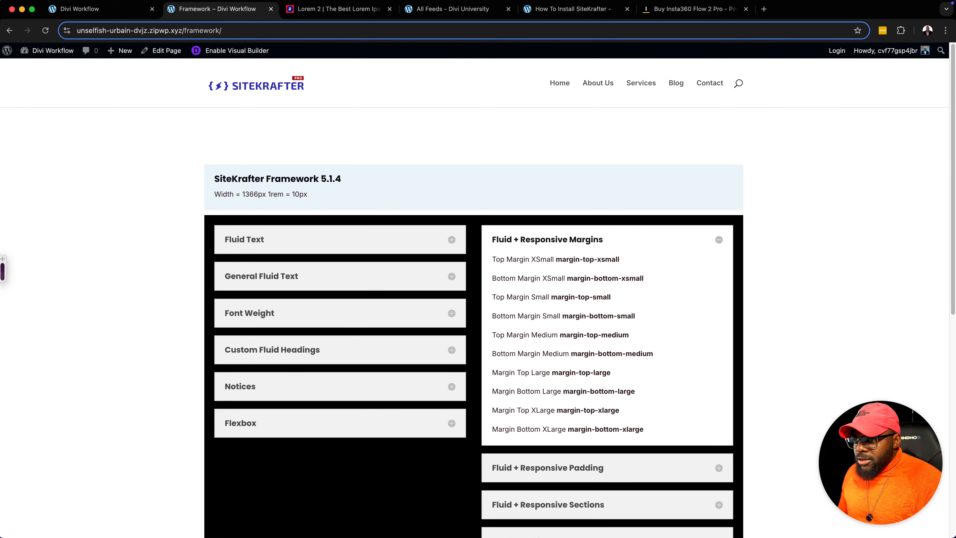
{"action": "left_click", "coordinate": [561, 240]}
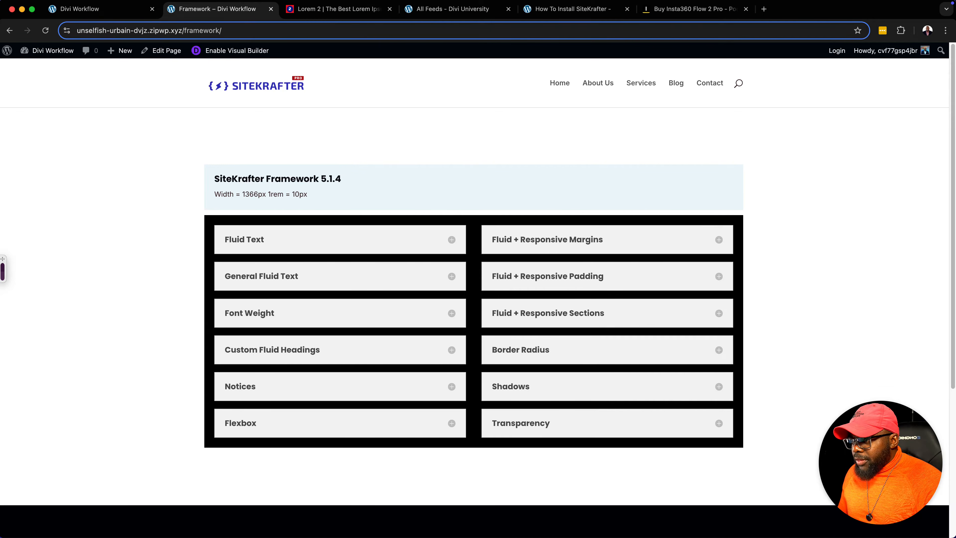
{"action": "left_click", "coordinate": [561, 313]}
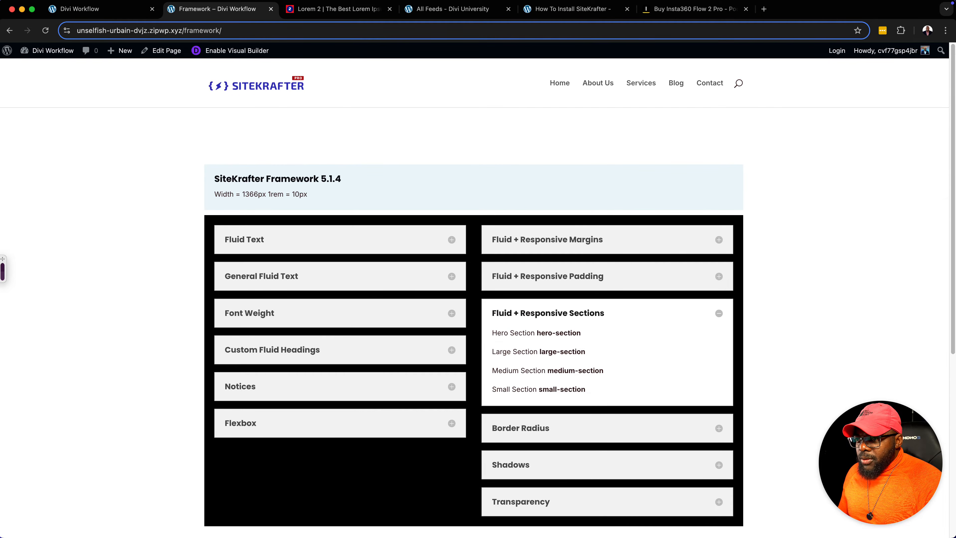
{"action": "left_click_drag", "start_coordinate": [537, 333], "coordinate": [582, 333]}
{"action": "key", "text": "super+c"}
- Back in the homepage builder, assign the CSS class hero-section to the hero section and save its settings
{"action": "left_click", "coordinate": [103, 9]}
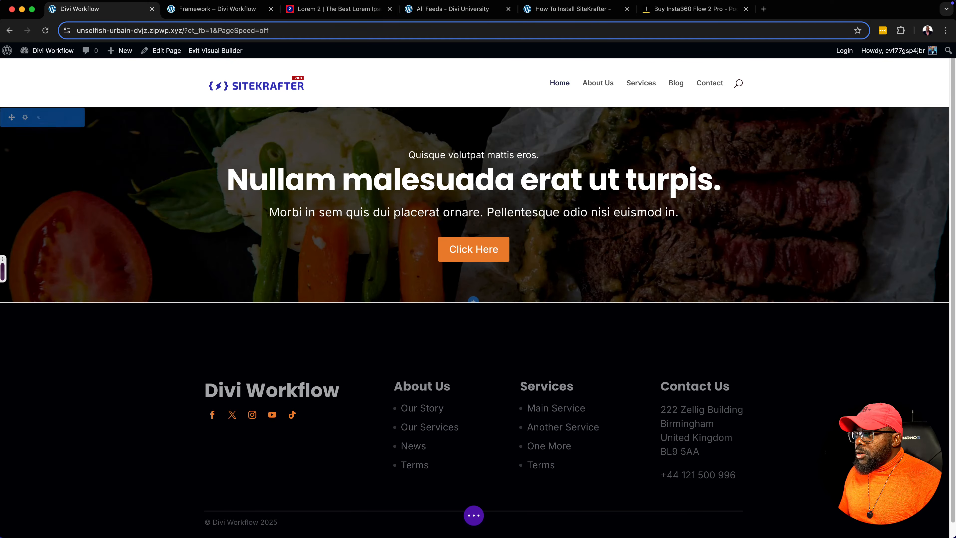
{"action": "left_click", "coordinate": [25, 118]}
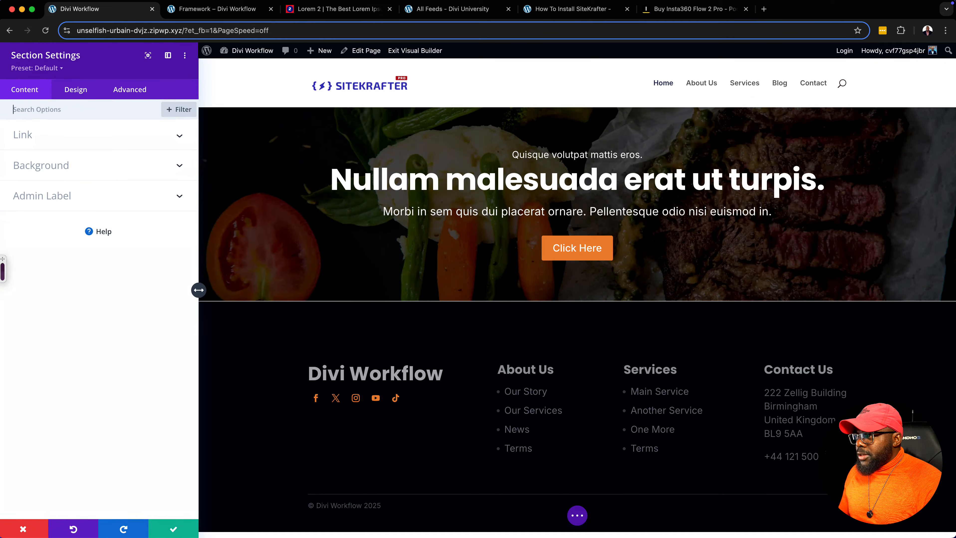
{"action": "left_click", "coordinate": [130, 91]}
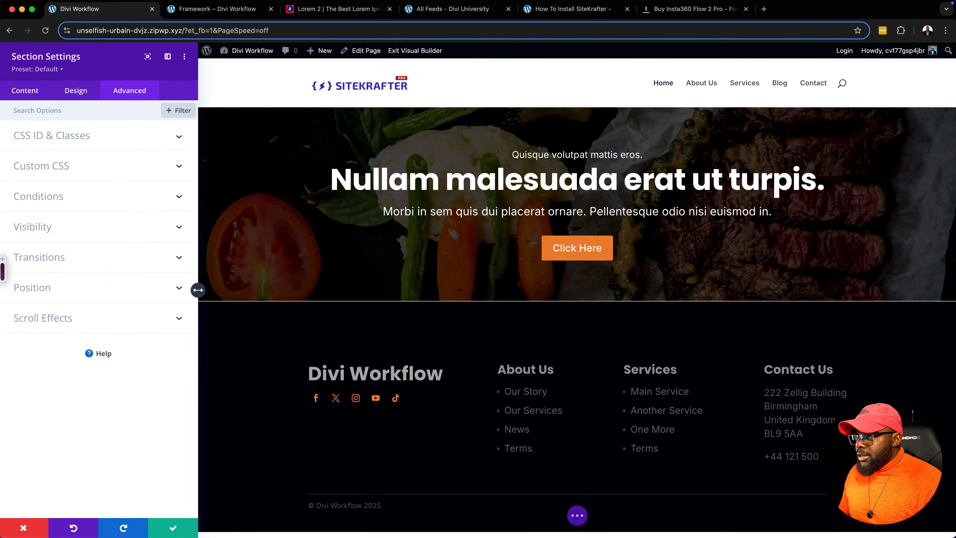
{"action": "left_click", "coordinate": [88, 136]}
{"action": "left_click", "coordinate": [66, 209]}
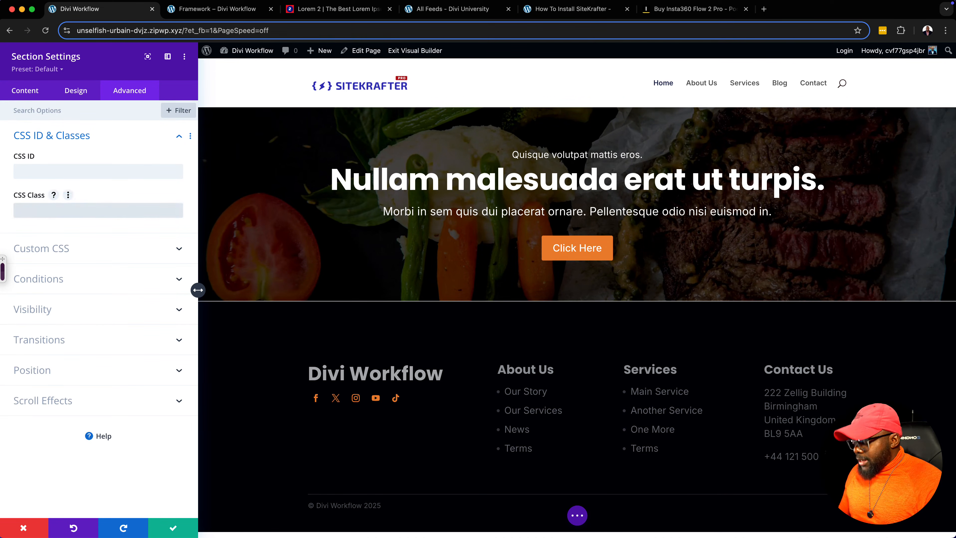
{"action": "key", "text": "super+v"}
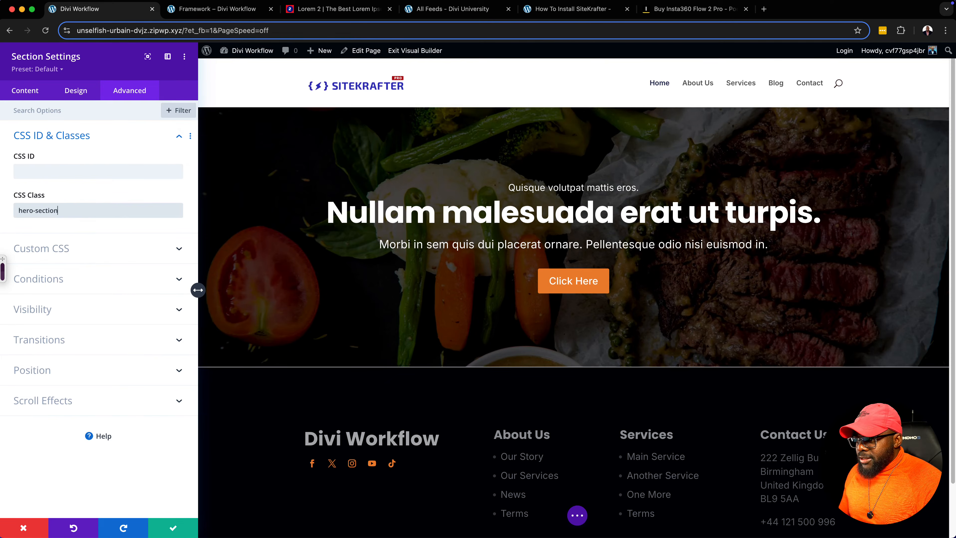
{"action": "left_click", "coordinate": [173, 527]}
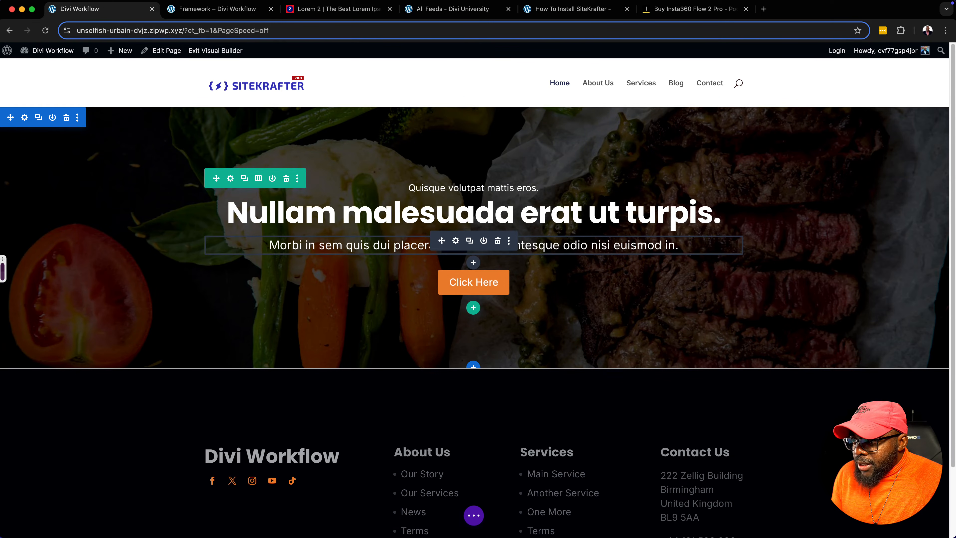
- Add the margin-top-small class after text-xlarge on the paragraph module below the hero heading and save the module
{"action": "left_click", "coordinate": [455, 240]}
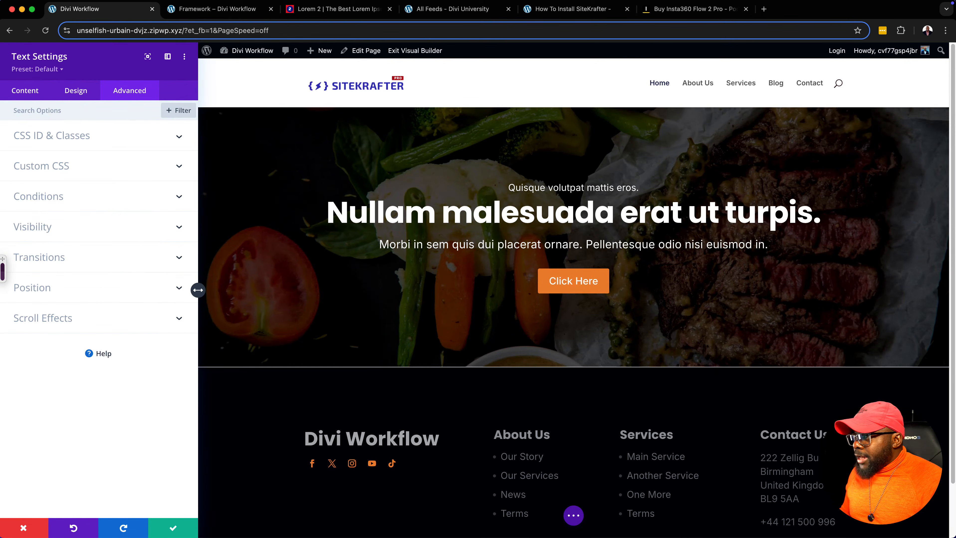
{"action": "left_click", "coordinate": [95, 136]}
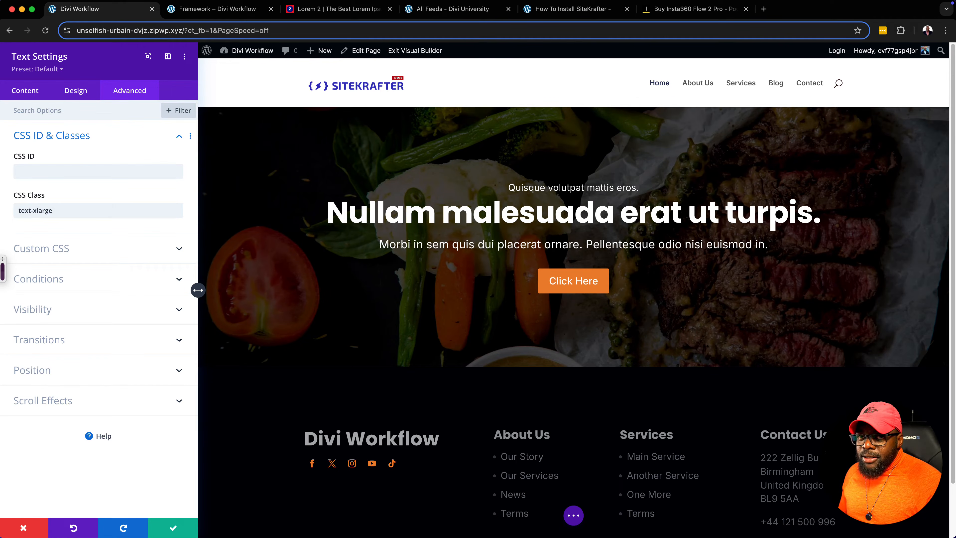
{"action": "left_click", "coordinate": [81, 208]}
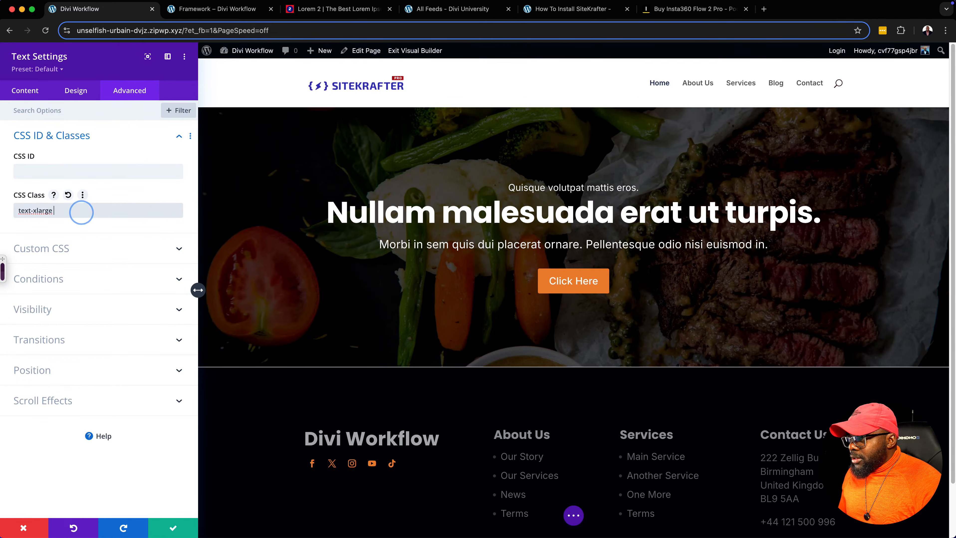
{"action": "type", "text": "margin"}
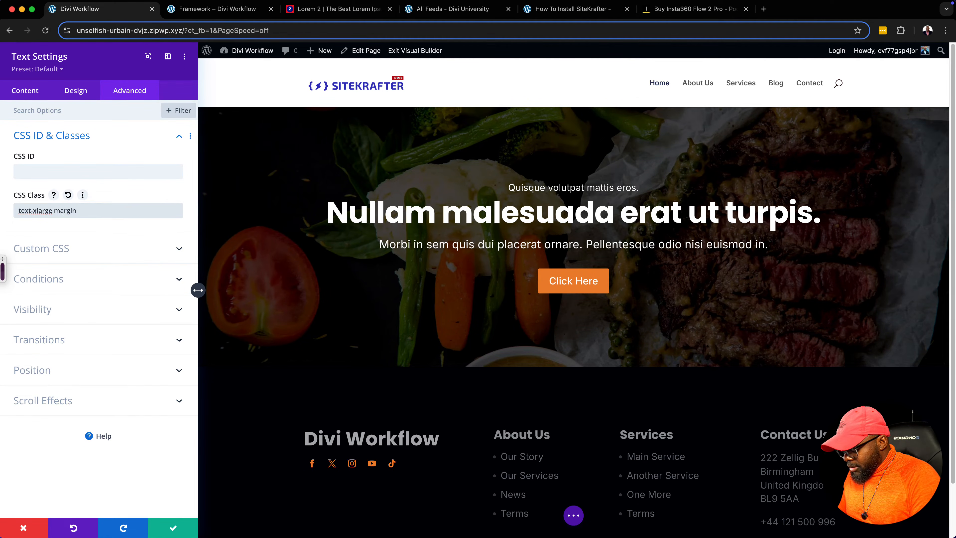
{"action": "type", "text": "-top-small"}
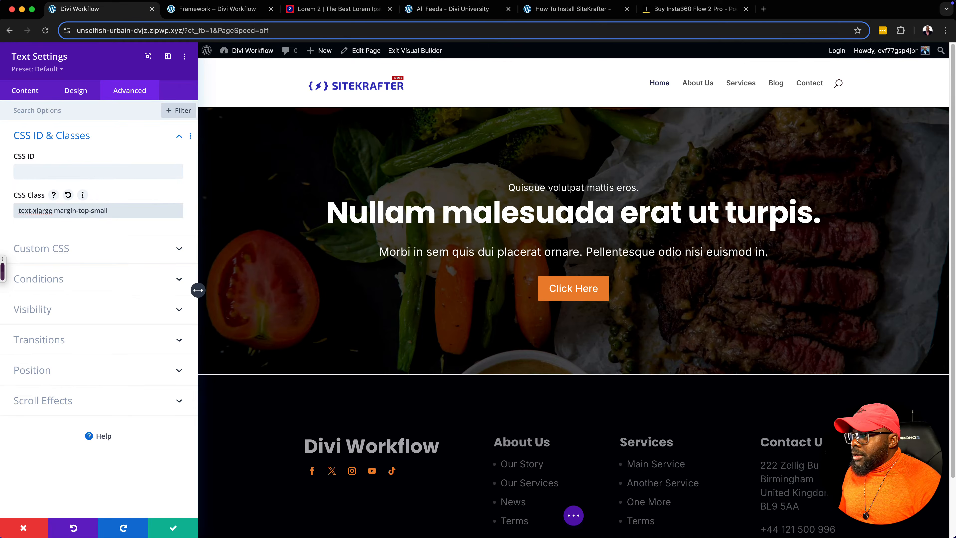
{"action": "key", "text": "Return"}
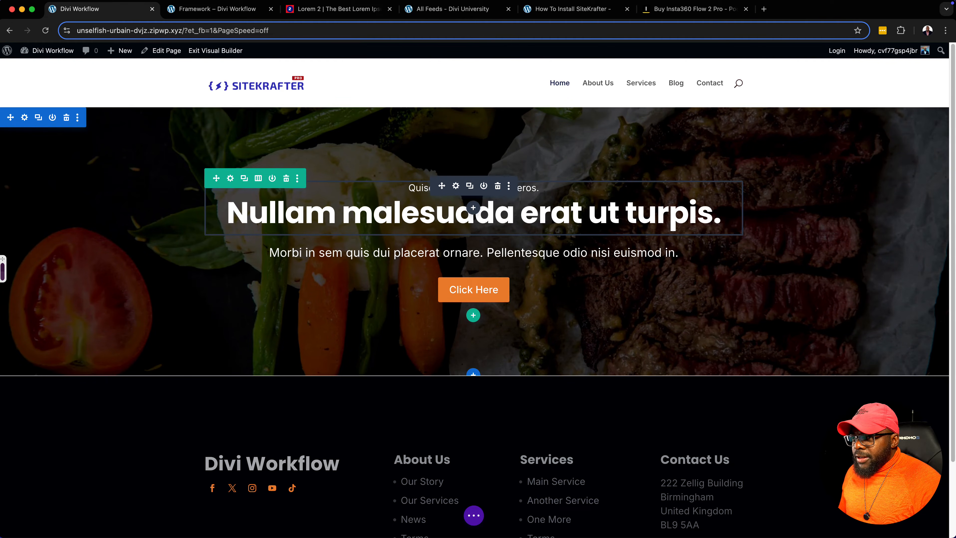
- Insert a regular section below the hero with a single-column row and a Text module
{"action": "left_click", "coordinate": [473, 515]}
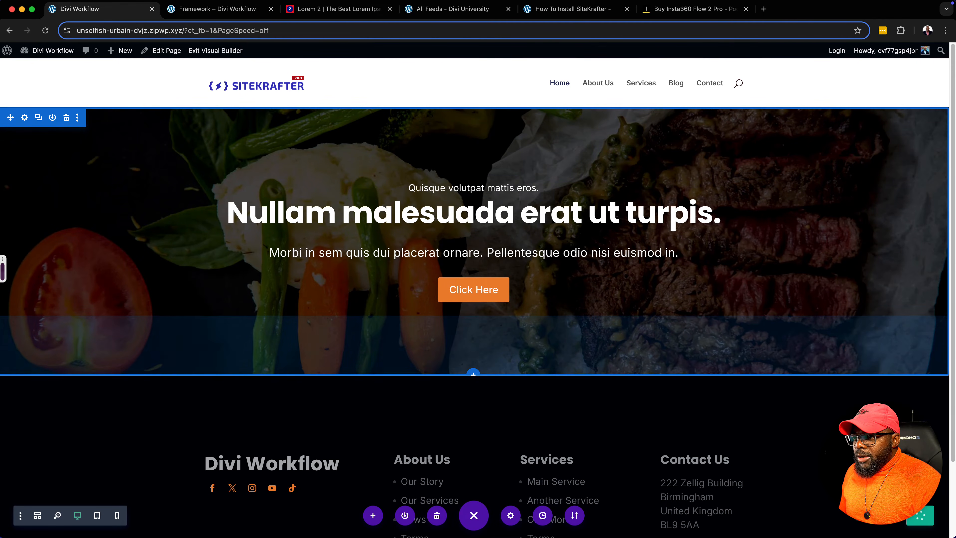
{"action": "left_click", "coordinate": [473, 372]}
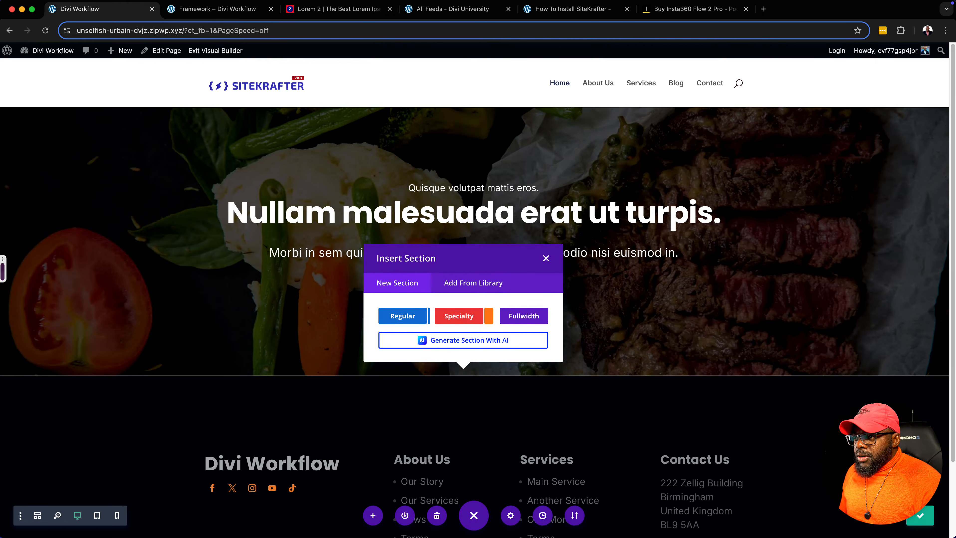
{"action": "left_click", "coordinate": [402, 316]}
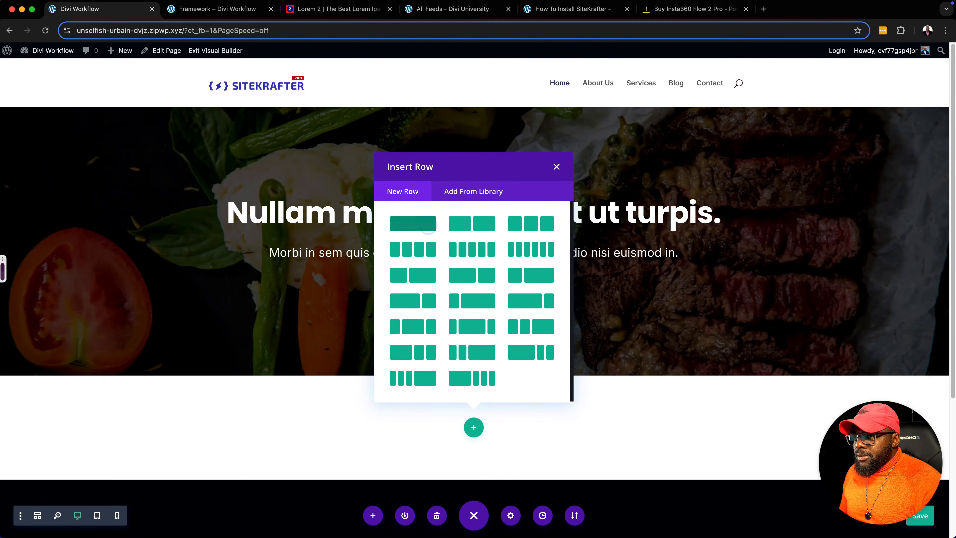
{"action": "left_click", "coordinate": [428, 225]}
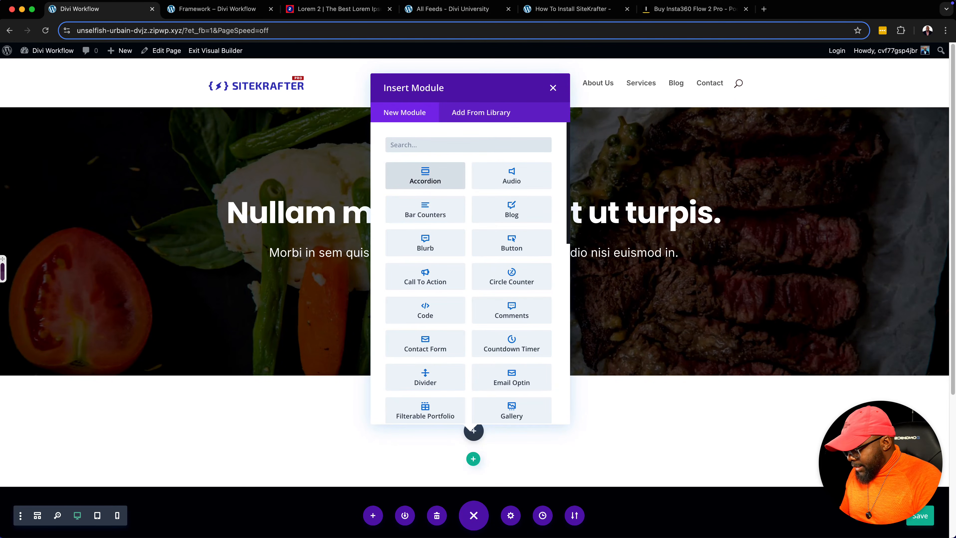
{"action": "type", "text": "text"}
{"action": "left_click", "coordinate": [425, 176]}
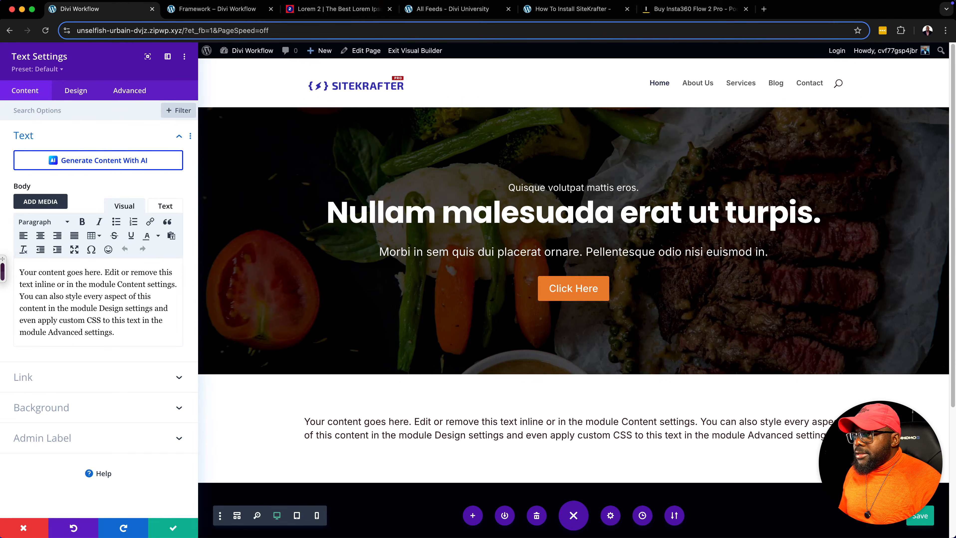
- Replace the new Text module's placeholder with copied lorem ipsum text: "Quisque volutpat mattis eros. Nullam malesuada erat ut turpis. Suspendisse urna nibh"
{"action": "left_click", "coordinate": [338, 8]}
{"action": "left_click_drag", "start_coordinate": [448, 157], "coordinate": [551, 170]}
{"action": "key", "text": "super+c"}
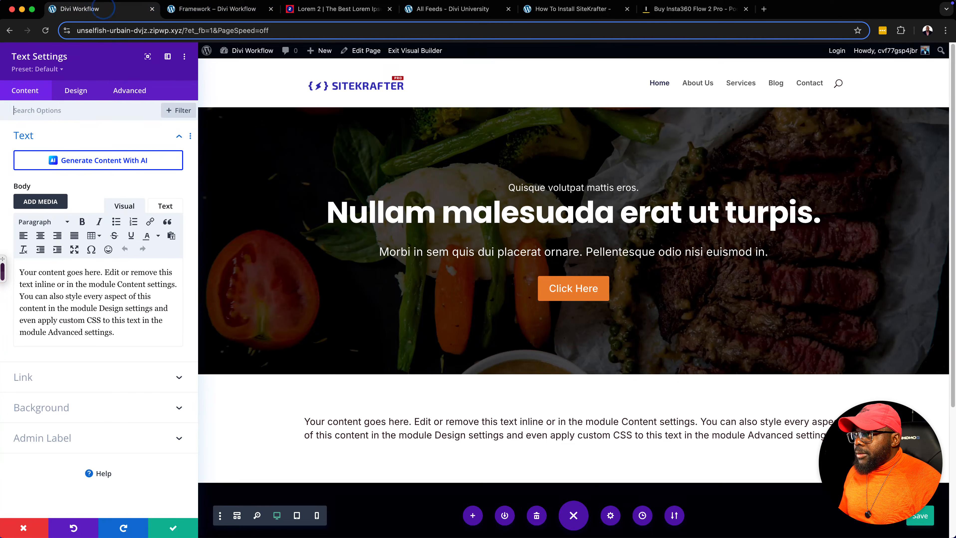
{"action": "left_click", "coordinate": [100, 9]}
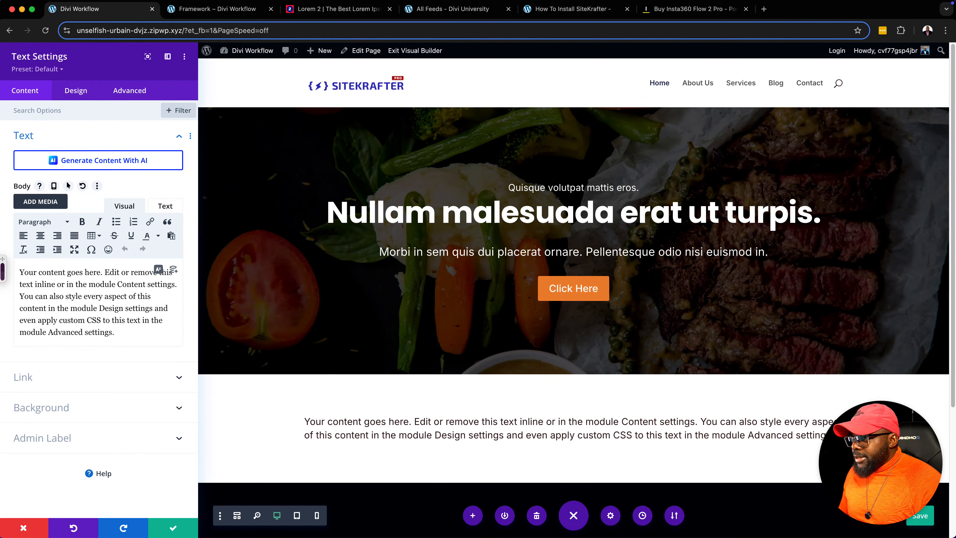
{"action": "left_click_drag", "start_coordinate": [121, 330], "coordinate": [41, 252]}
{"action": "key", "text": "super+v"}
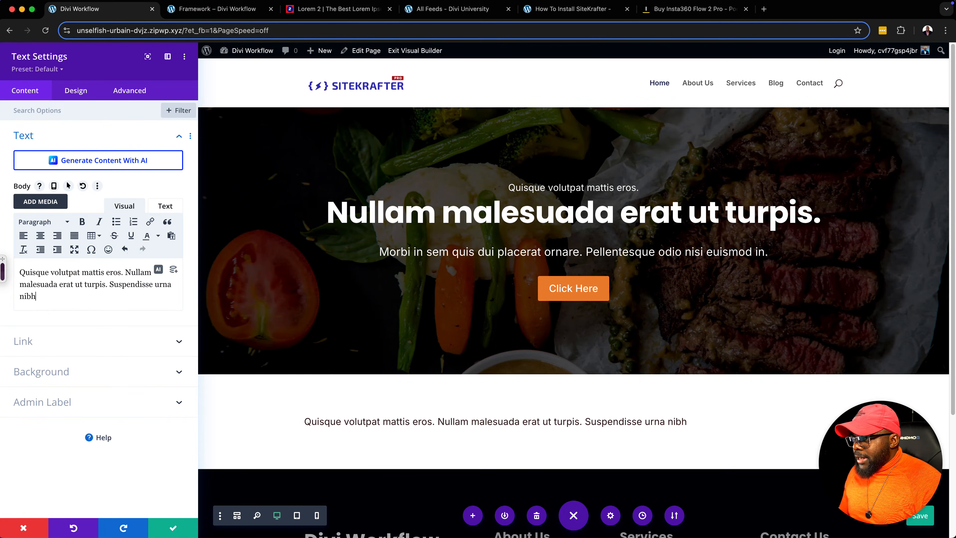
- Try splitting "Quisque volutpat mattis eros." into its own paragraph as Heading 3, then revert the formatting and the split
{"action": "key", "text": "Return"}
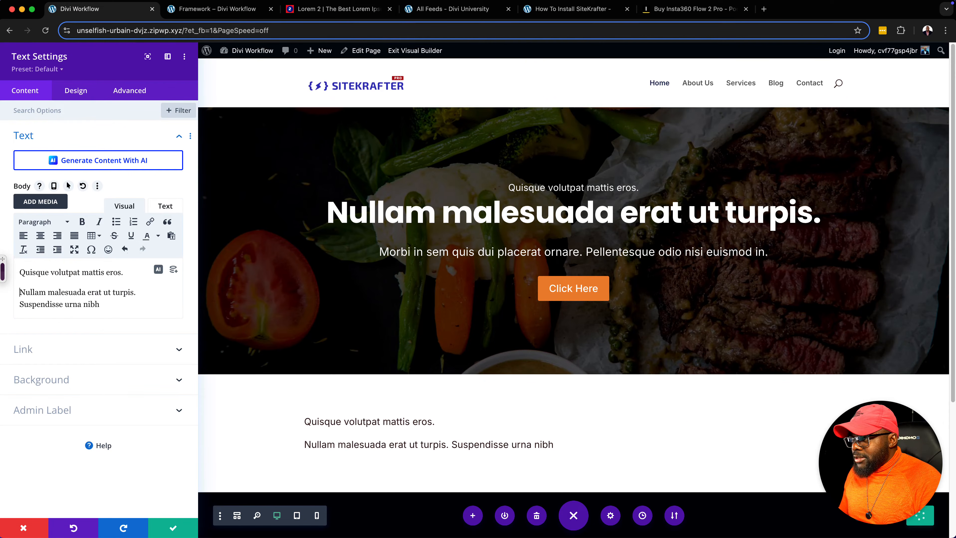
{"action": "left_click_drag", "start_coordinate": [131, 274], "coordinate": [8, 271]}
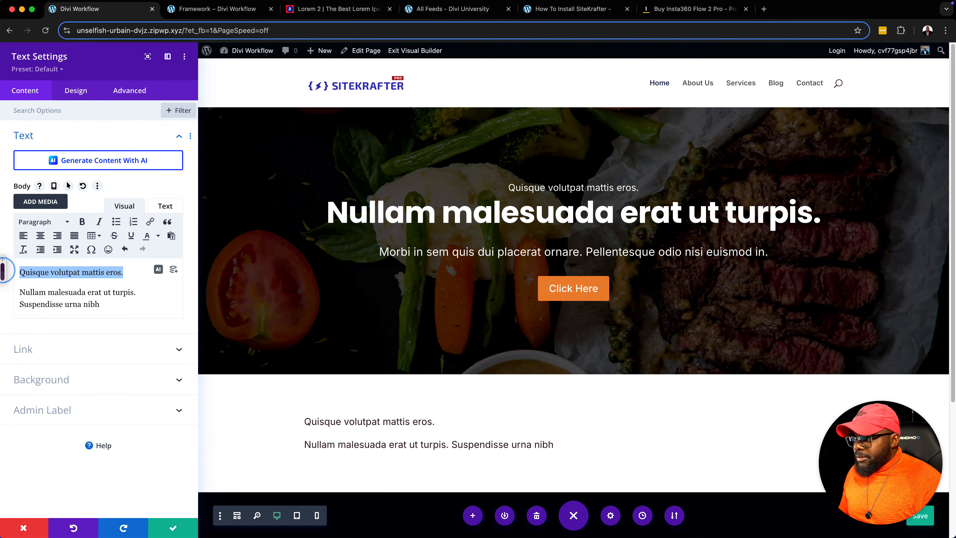
{"action": "left_click", "coordinate": [43, 221]}
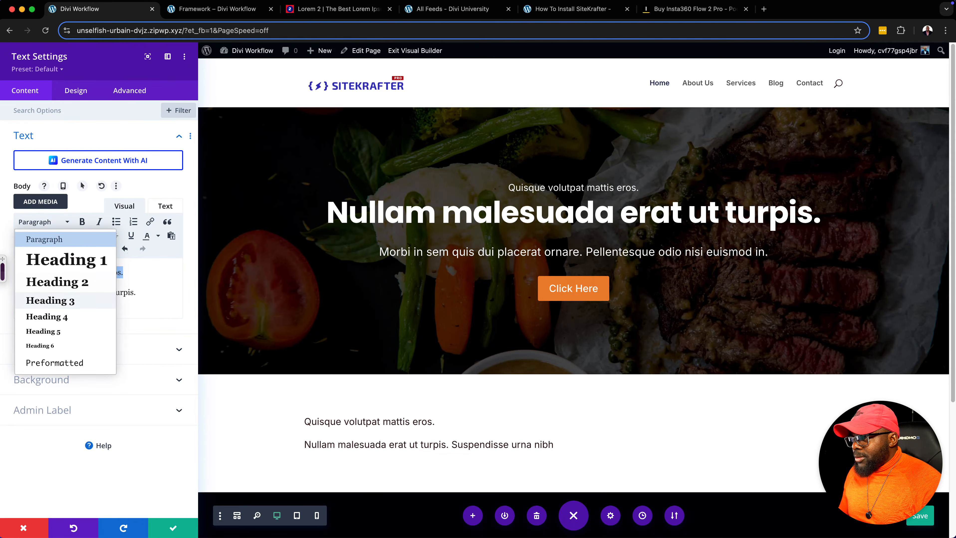
{"action": "left_click", "coordinate": [48, 298]}
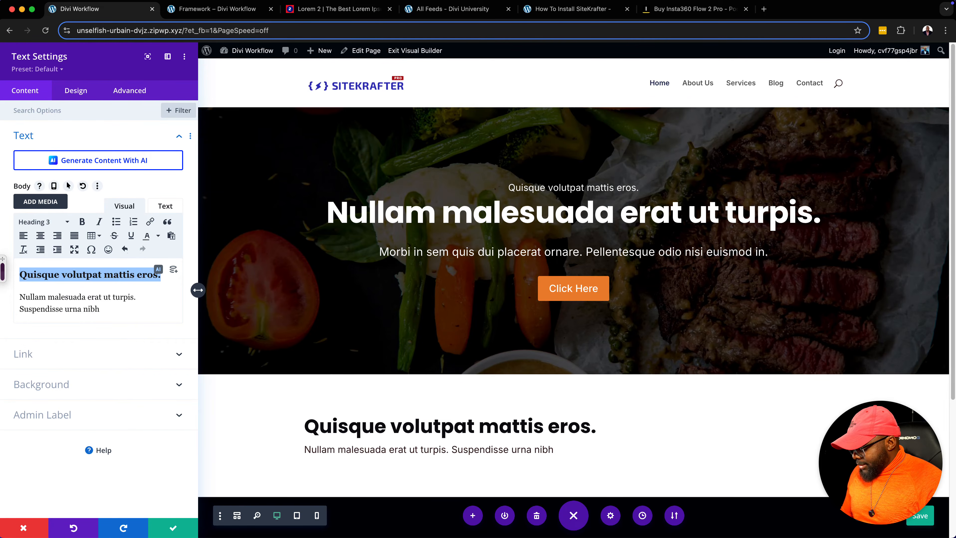
{"action": "key", "text": "super+z"}
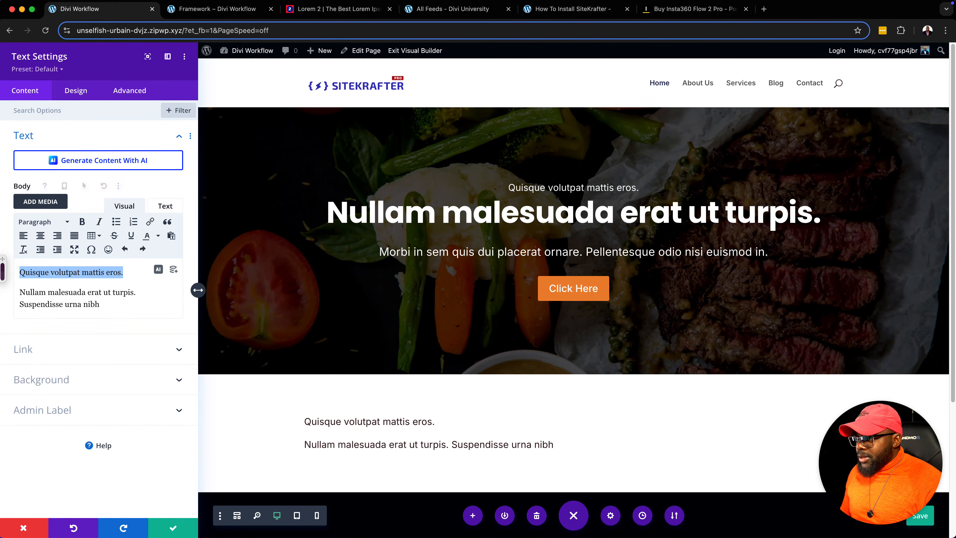
{"action": "left_click", "coordinate": [20, 293]}
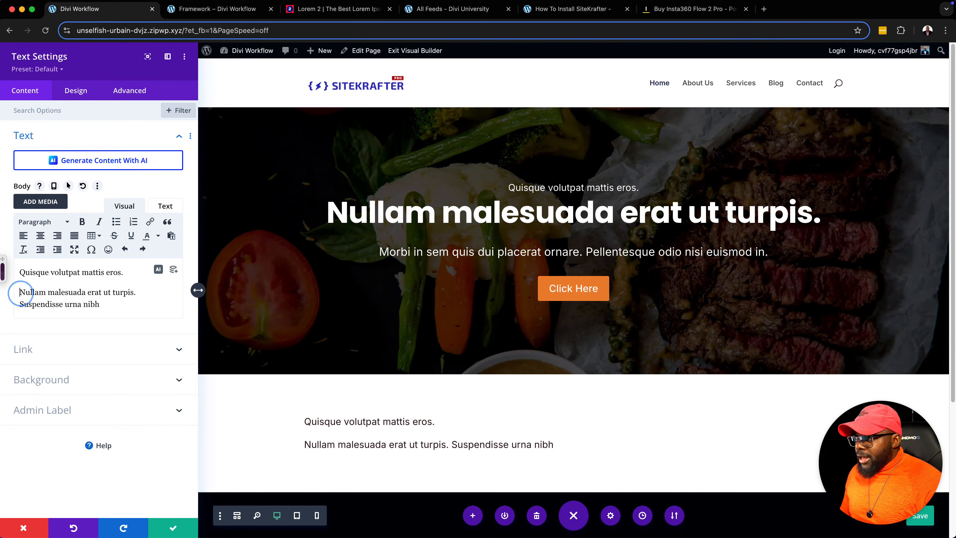
{"action": "key", "text": "BackSpace"}
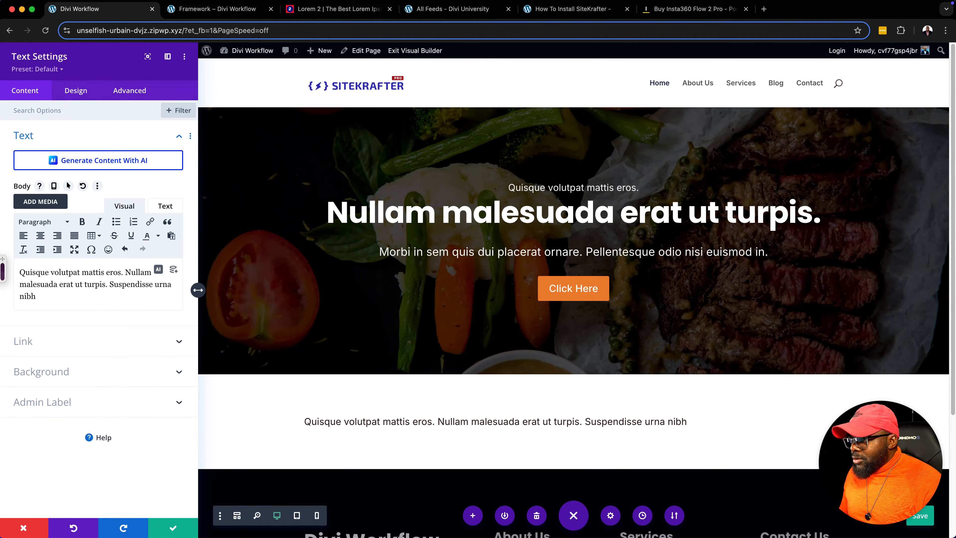
- Split "Suspendisse urna nibh" into its own paragraph in the Text module and select that line
{"action": "left_click", "coordinate": [109, 284]}
{"action": "key", "text": "Return"}
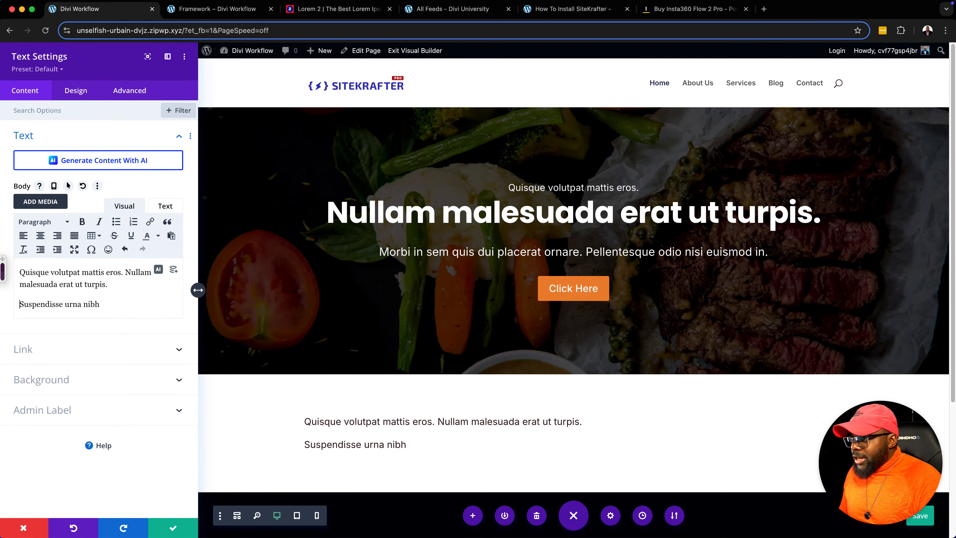
{"action": "left_click_drag", "start_coordinate": [123, 304], "coordinate": [20, 303]}
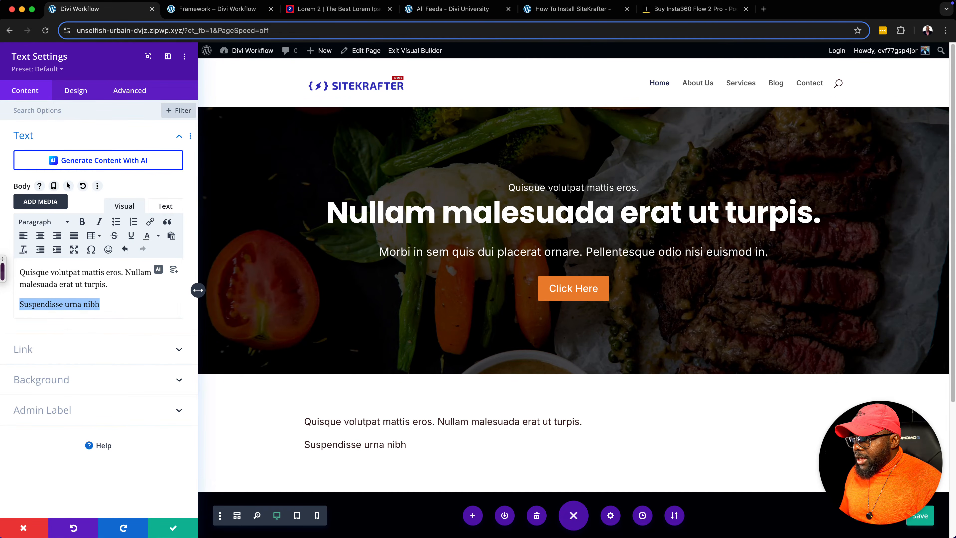
- Format "Suspendisse urna nibh" as Heading 3 and shorten the paragraph above it to "Quisque volutpat mattis eros."
{"action": "left_click", "coordinate": [42, 221]}
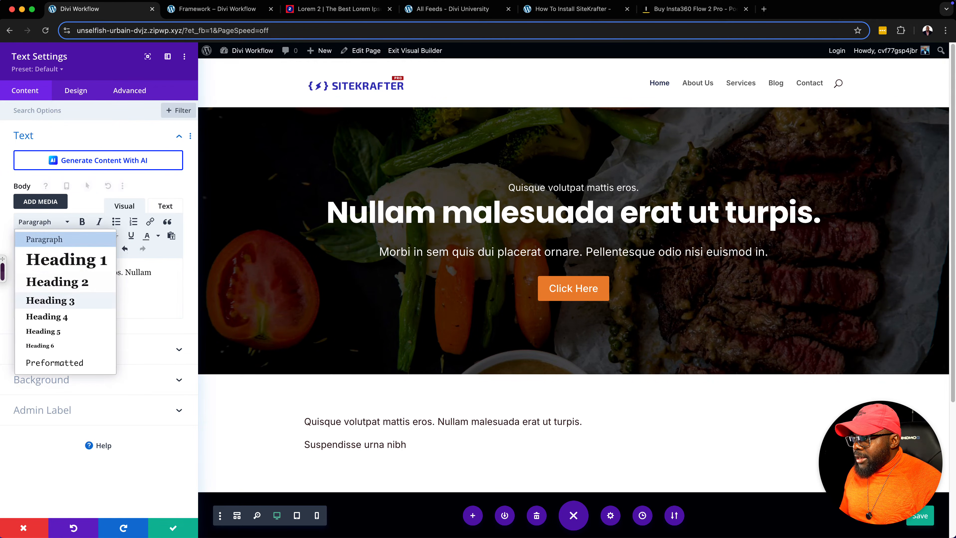
{"action": "left_click", "coordinate": [47, 298]}
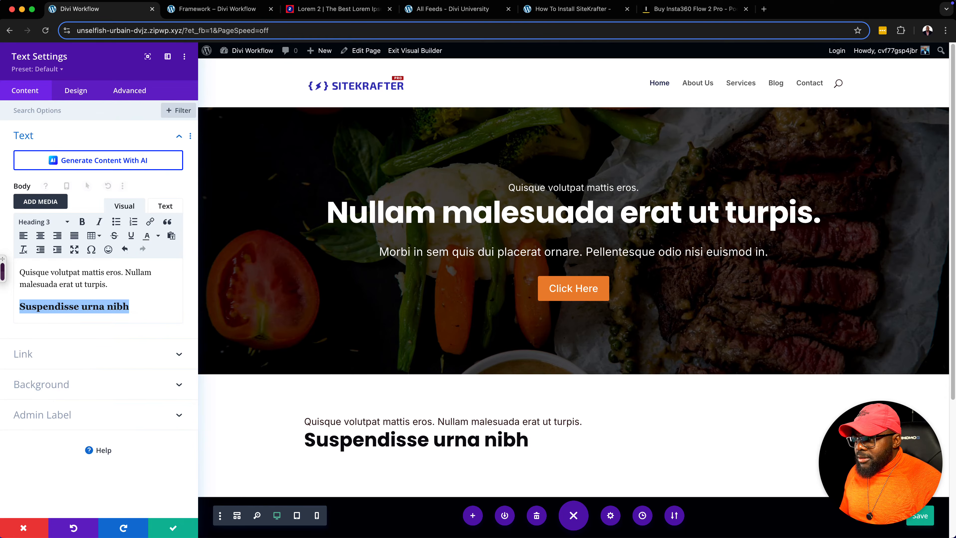
{"action": "left_click_drag", "start_coordinate": [125, 272], "coordinate": [140, 290]}
{"action": "key", "text": "BackSpace"}
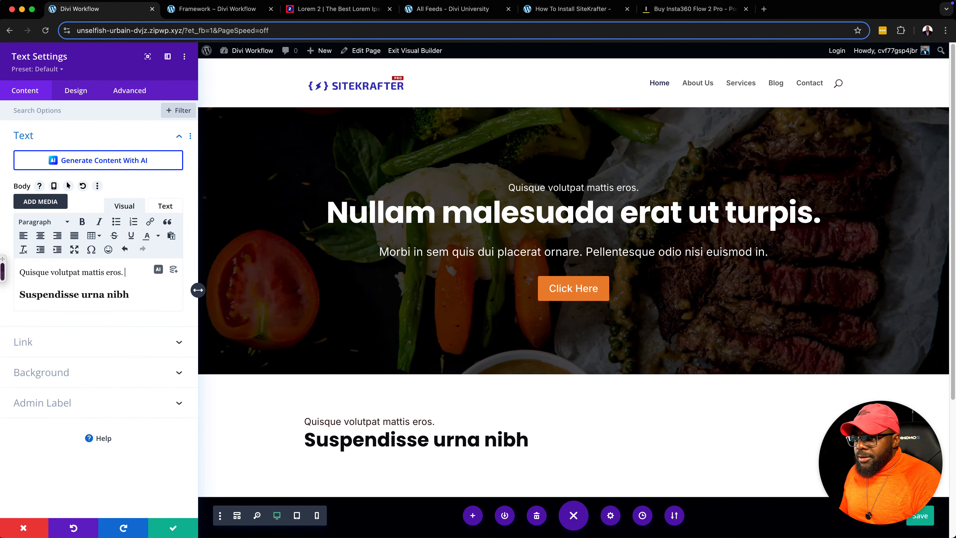
- Center both lines of the text module and save its settings
{"action": "left_click_drag", "start_coordinate": [131, 294], "coordinate": [7, 268]}
{"action": "left_click", "coordinate": [40, 235]}
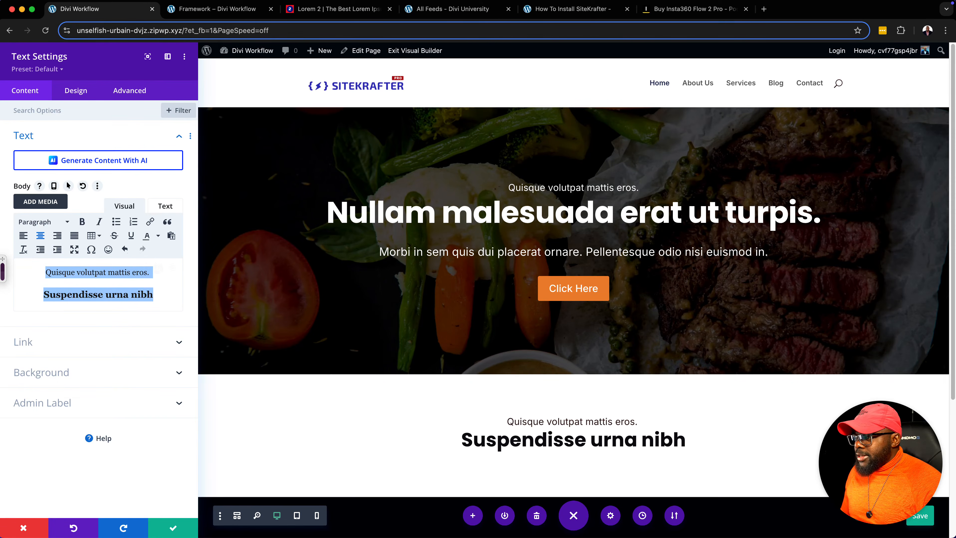
{"action": "left_click", "coordinate": [173, 527]}
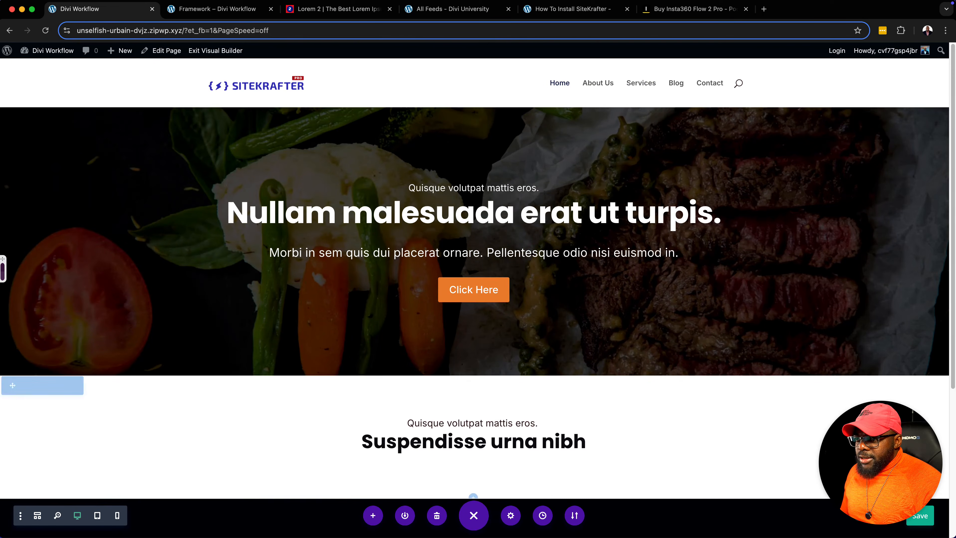
- Assign the CSS class "large-section" to the section containing the "Suspendisse urna nibh" heading and save it
{"action": "scroll", "coordinate": [414, 278], "scroll_direction": "down", "scroll_amount": 5}
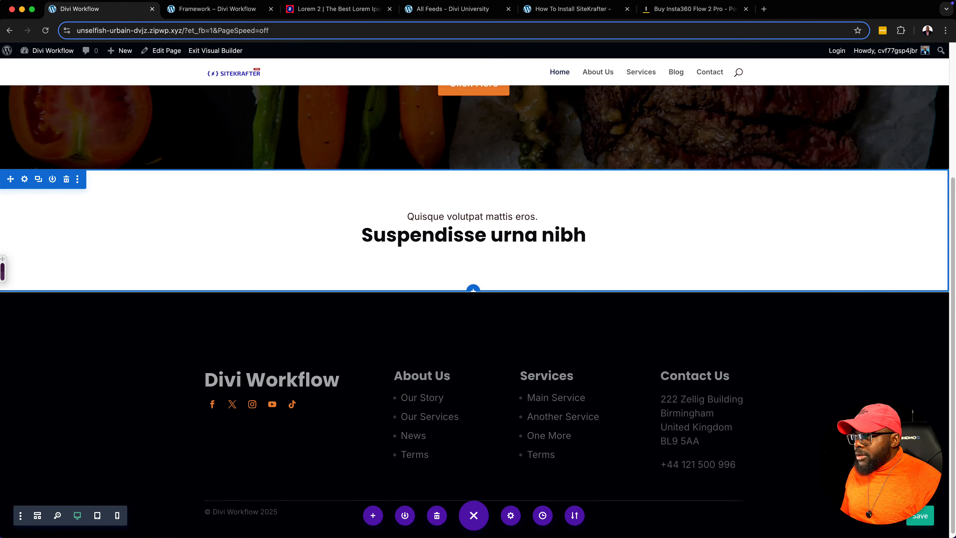
{"action": "left_click", "coordinate": [25, 179]}
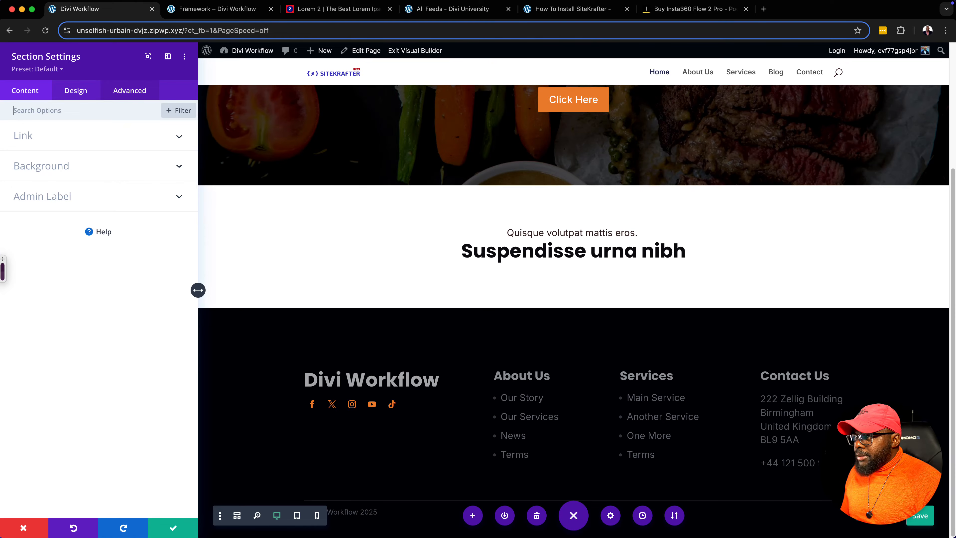
{"action": "left_click", "coordinate": [130, 91]}
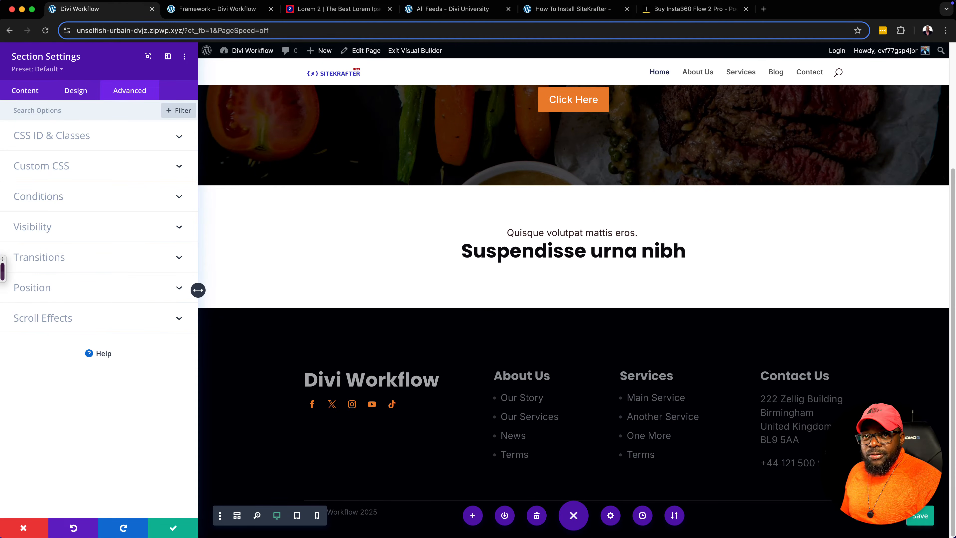
{"action": "left_click", "coordinate": [70, 135]}
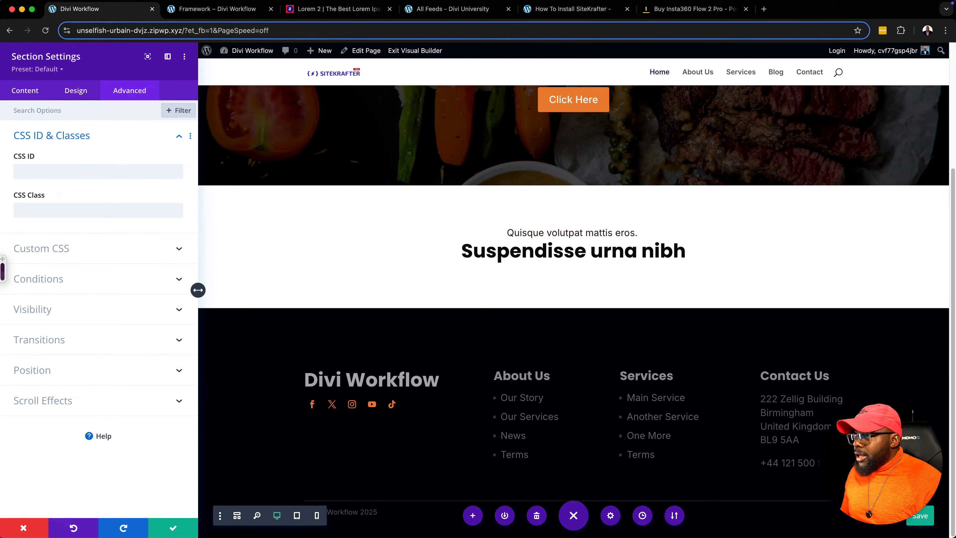
{"action": "left_click", "coordinate": [49, 213]}
{"action": "type", "text": "large-section"}
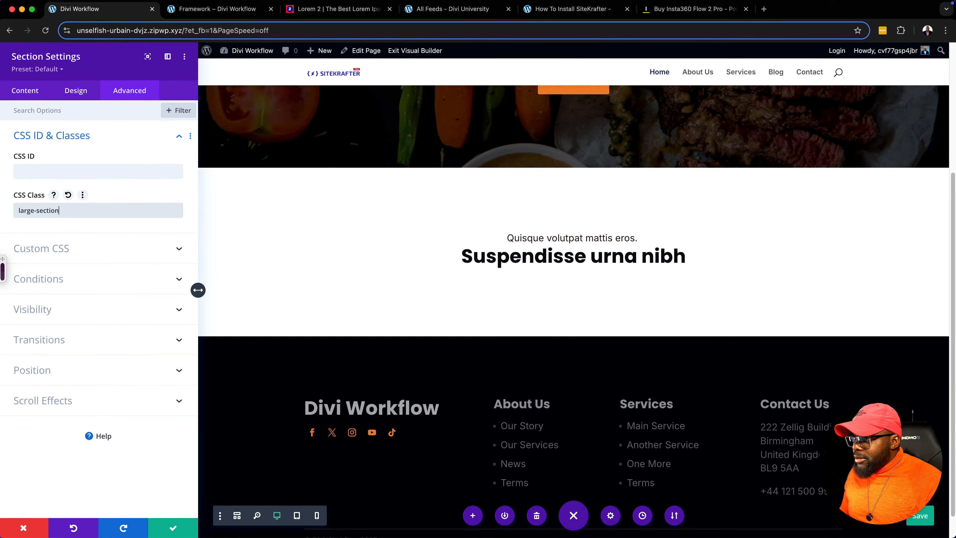
{"action": "left_click", "coordinate": [173, 527]}
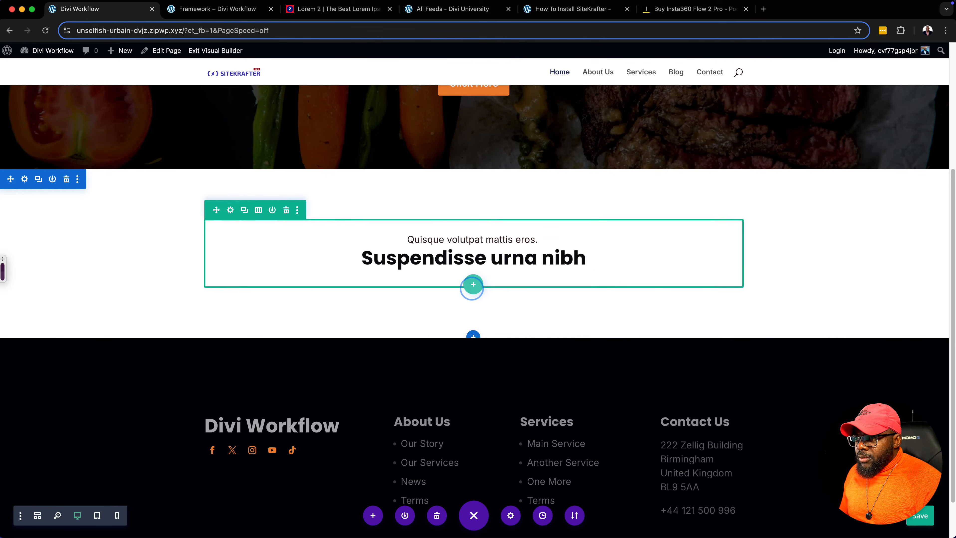
- Add a single-column row below the "Suspendisse urna nibh" heading and insert a Blurb module in it
{"action": "left_click", "coordinate": [472, 285]}
{"action": "left_click", "coordinate": [412, 363]}
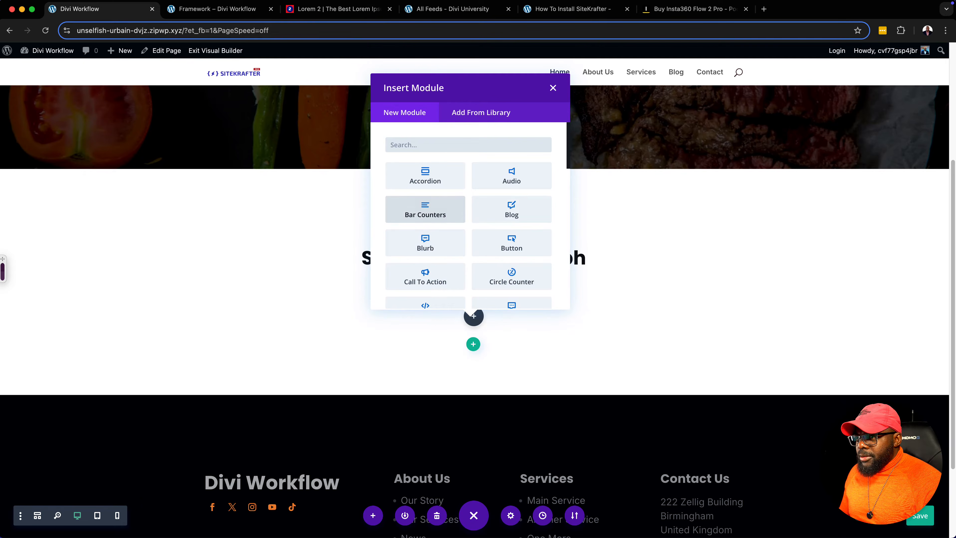
{"action": "scroll", "coordinate": [426, 211], "scroll_direction": "down", "scroll_amount": 1}
{"action": "left_click", "coordinate": [425, 216]}
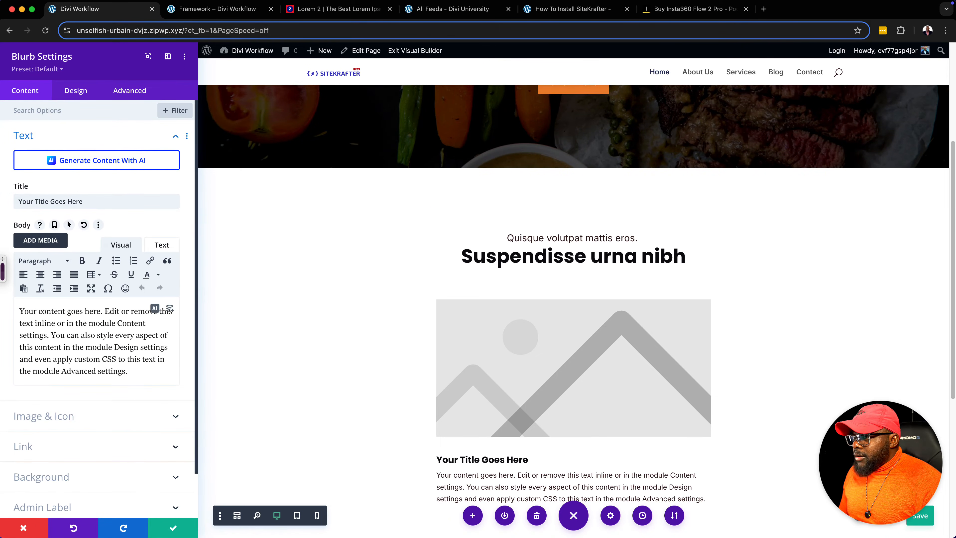
- Replace the blurb's body with "Quisque volutpat mattis eros. Nullam malesuada erat ut turpis. Suspendisse urna nibh" copied from the Lorem 2 site
{"action": "left_click", "coordinate": [318, 9]}
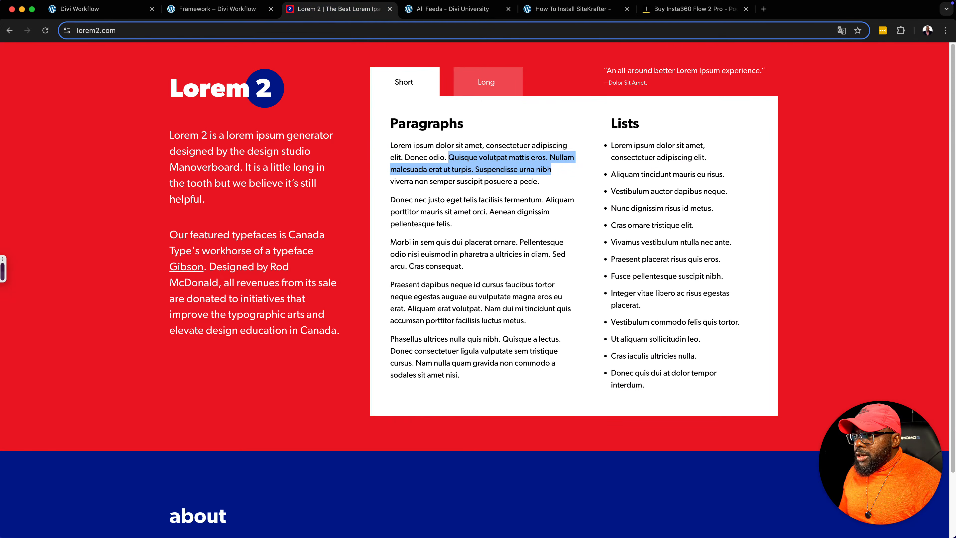
{"action": "right_click", "coordinate": [446, 160]}
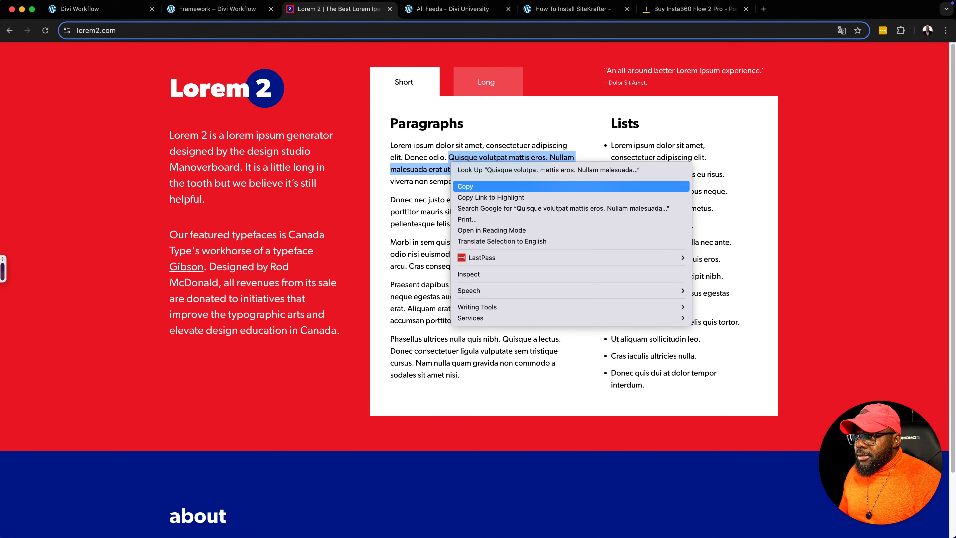
{"action": "left_click", "coordinate": [471, 181]}
{"action": "left_click", "coordinate": [128, 11]}
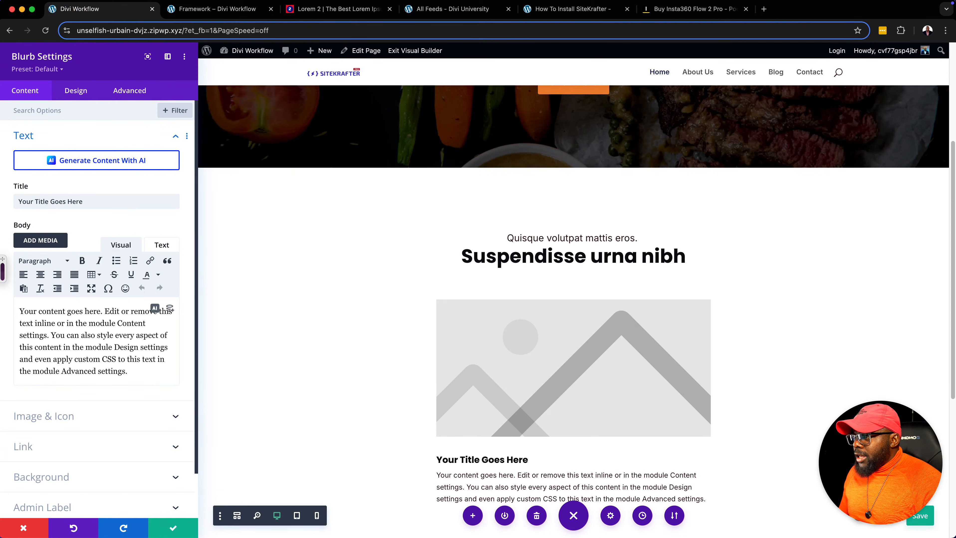
{"action": "left_click_drag", "start_coordinate": [139, 367], "coordinate": [0, 291]}
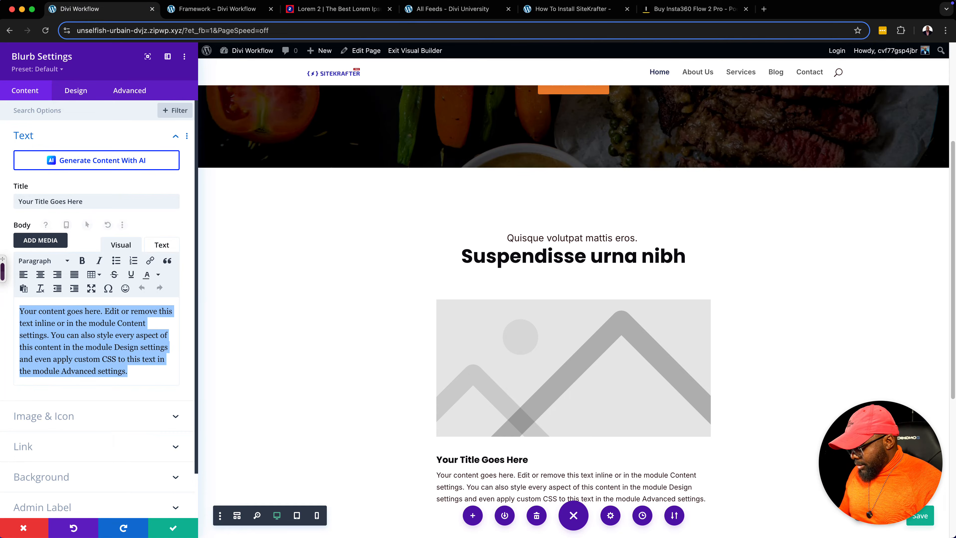
{"action": "key", "text": "ctrl+v"}
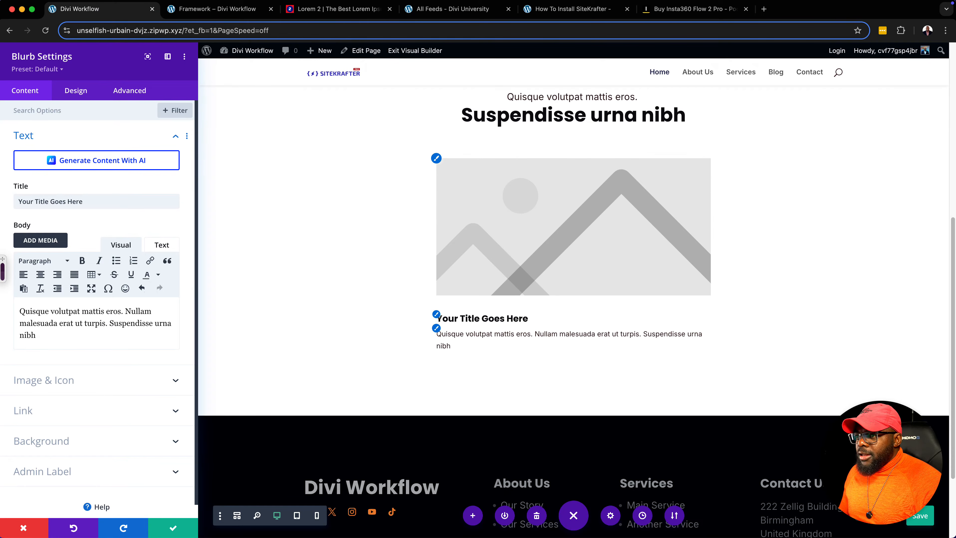
- Replace the blurb's title with "Lorem ipsum dolor sit" copied from the first paragraph on the Lorem 2 site
{"action": "left_click", "coordinate": [238, 10]}
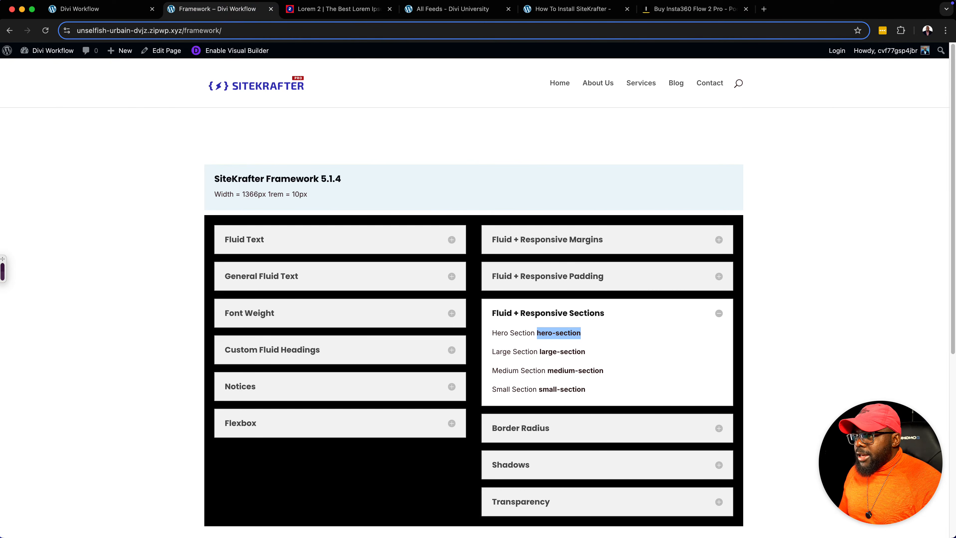
{"action": "key", "text": "ctrl+Tab"}
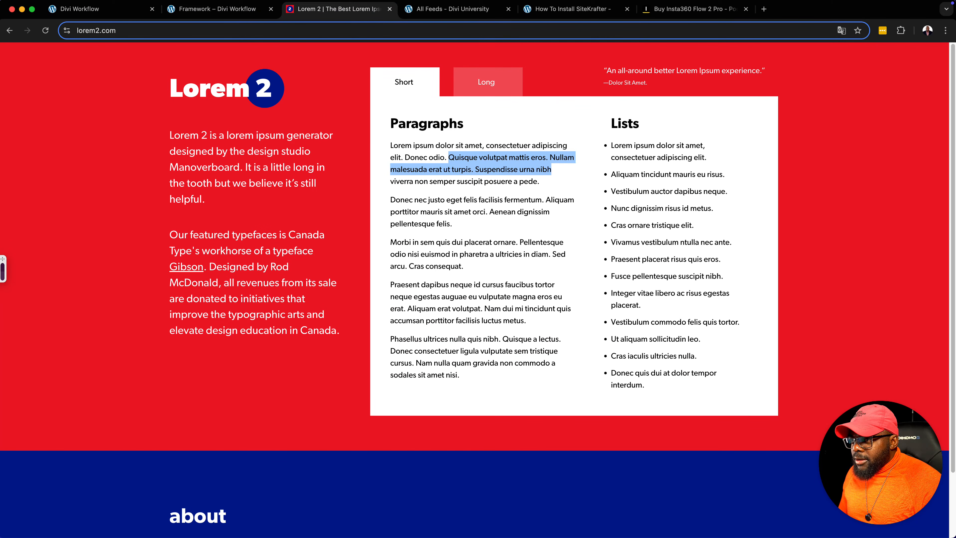
{"action": "left_click_drag", "start_coordinate": [390, 145], "coordinate": [463, 145]}
{"action": "key", "text": "ctrl+shift+Tab"}
{"action": "key", "text": "ctrl+shift+Tab"}
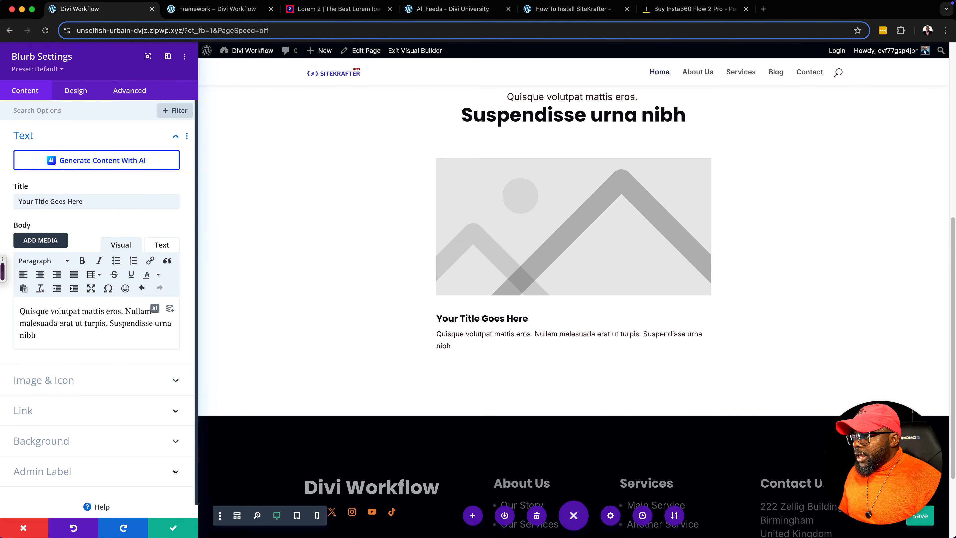
{"action": "left_click", "coordinate": [64, 202]}
{"action": "key", "text": "super+v"}
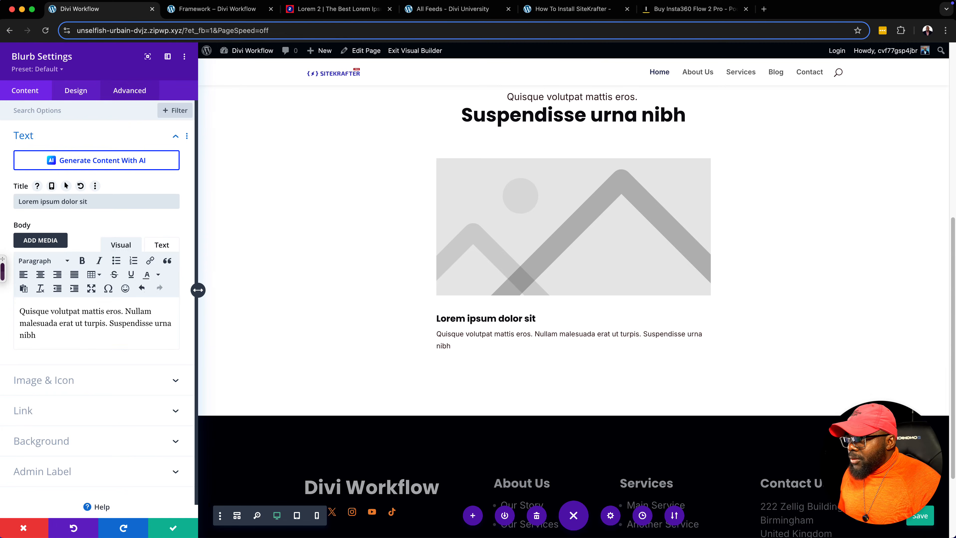
- Assign the CSS class "sk" to the blurb module
{"action": "left_click", "coordinate": [129, 90]}
{"action": "left_click", "coordinate": [63, 136]}
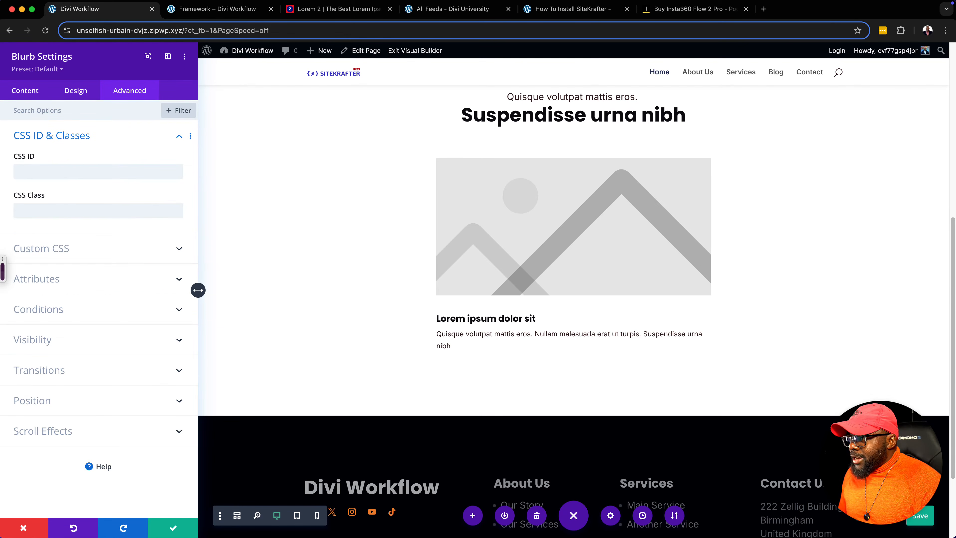
{"action": "left_click", "coordinate": [47, 210]}
{"action": "type", "text": "sk"}
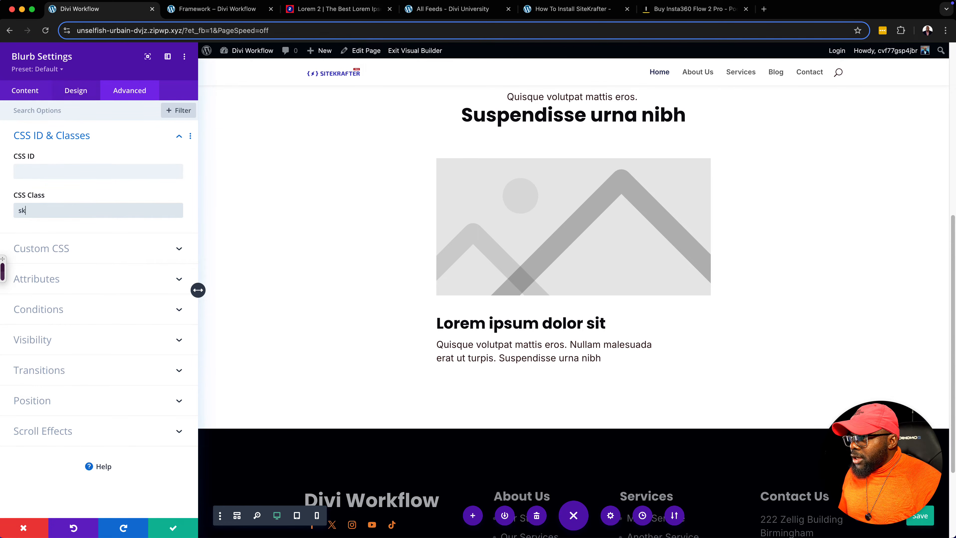
- Create a preset named "default-blurb" from the blurb's current styles and assign it as the default Blurb preset
{"action": "left_click", "coordinate": [37, 69]}
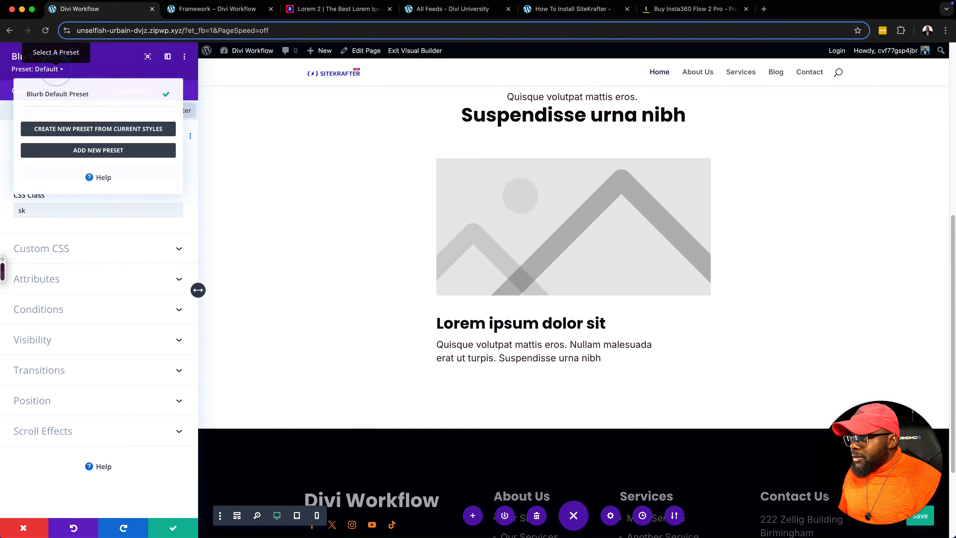
{"action": "left_click", "coordinate": [92, 128]}
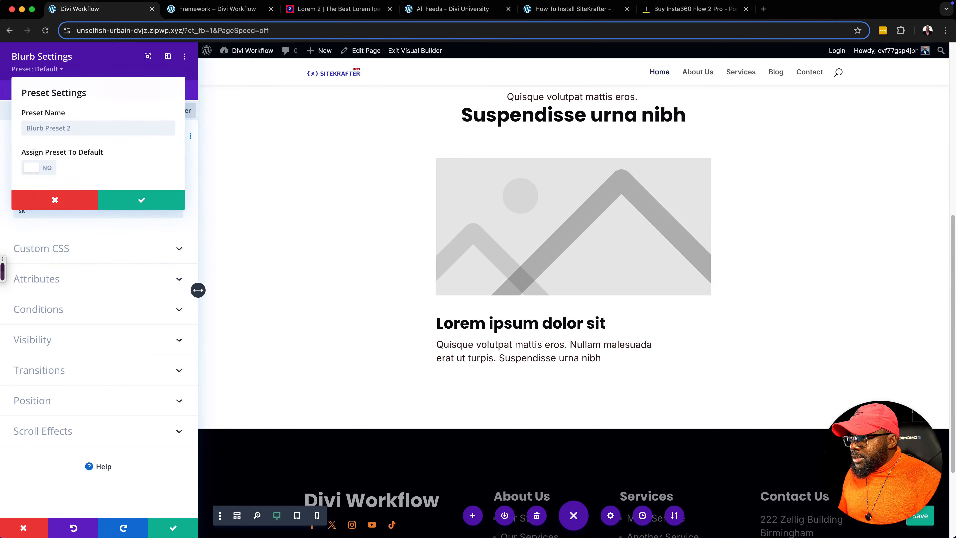
{"action": "left_click", "coordinate": [39, 167]}
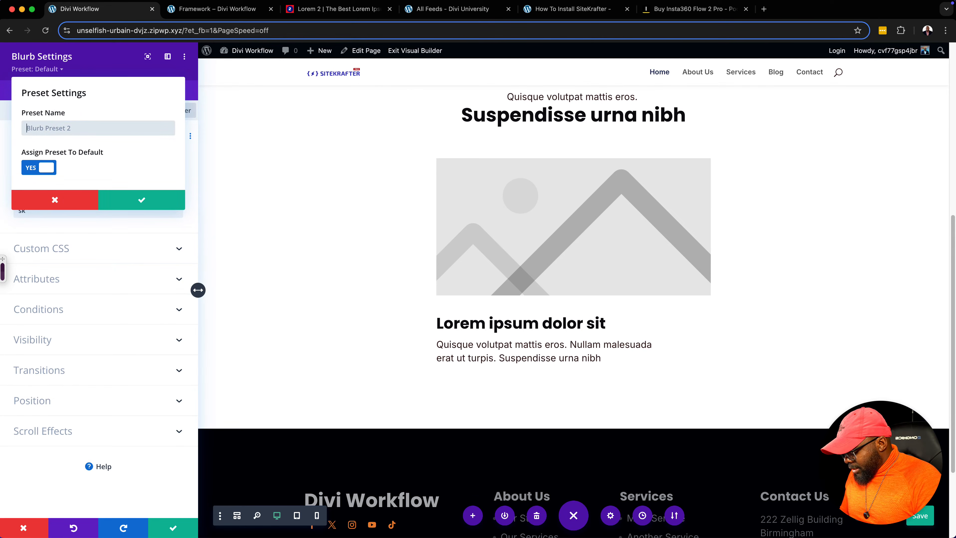
{"action": "type", "text": "default-blur"}
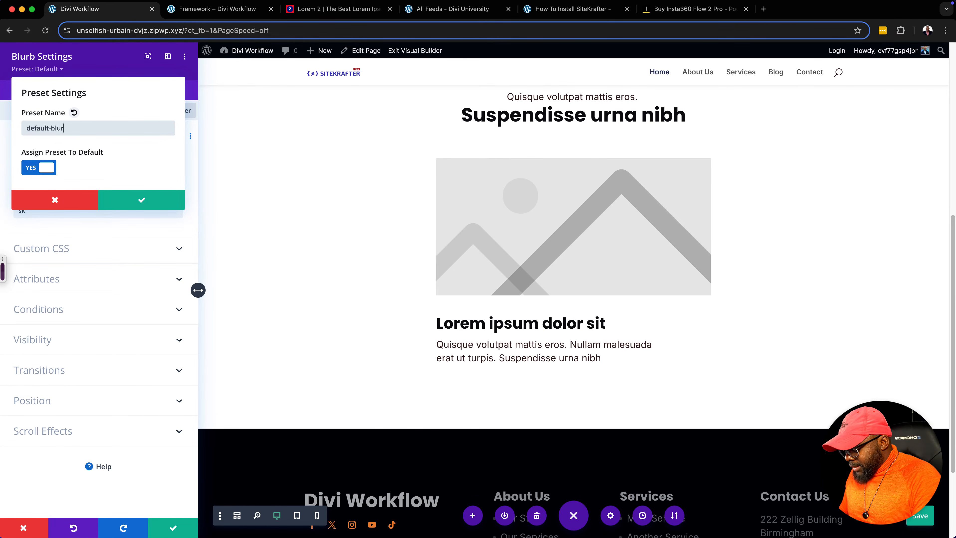
{"action": "type", "text": "b"}
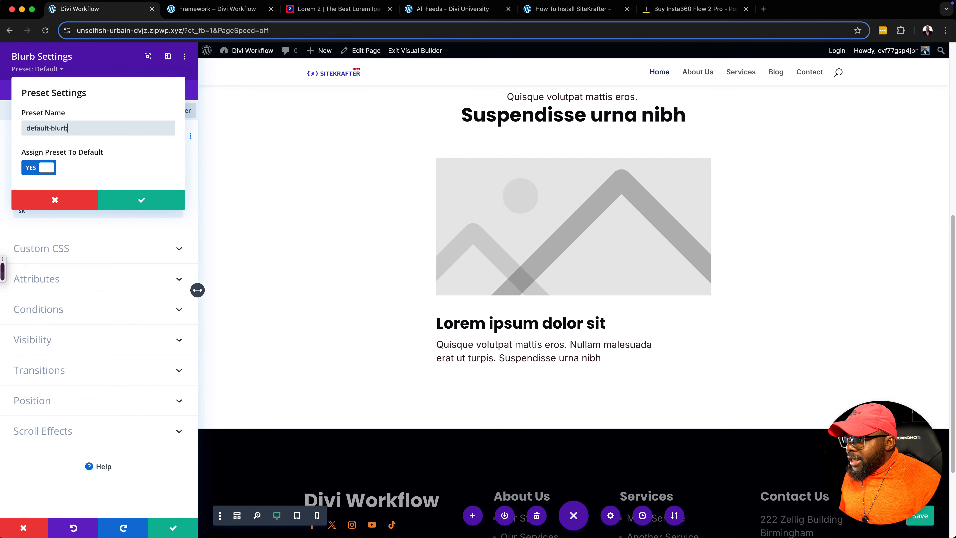
{"action": "left_click", "coordinate": [141, 200]}
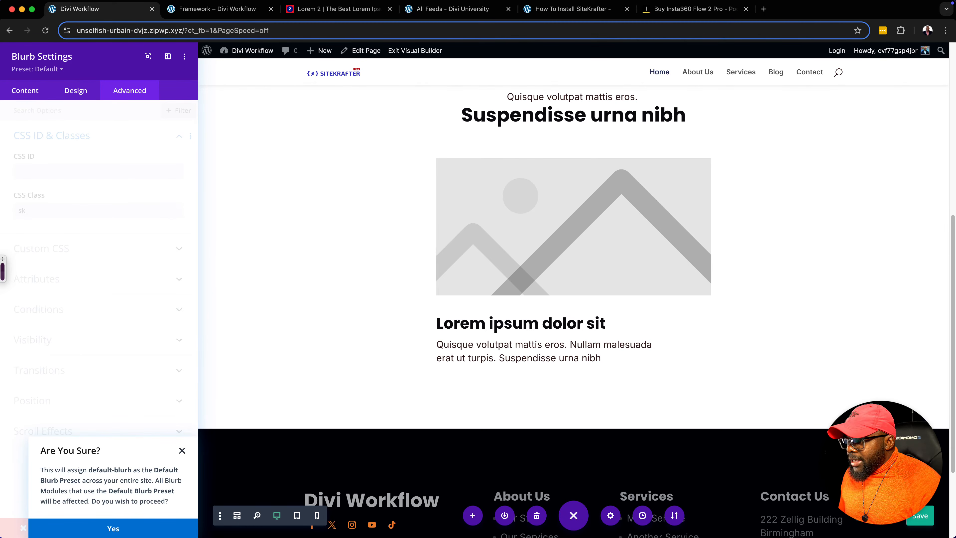
{"action": "left_click", "coordinate": [113, 528]}
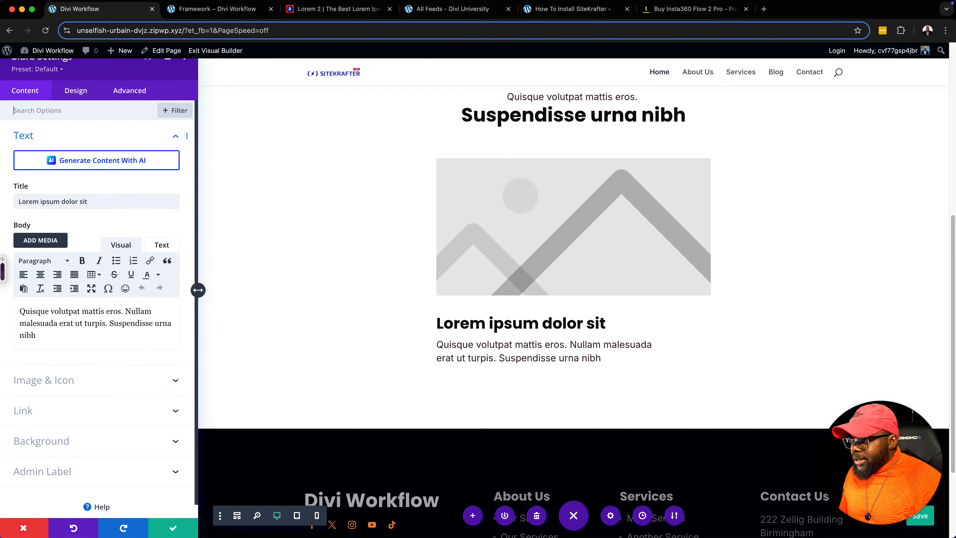
- Replace the blurb's image with an icon: search for "locat" and choose the solid map pin with a hollow centre
{"action": "left_click", "coordinate": [70, 381]}
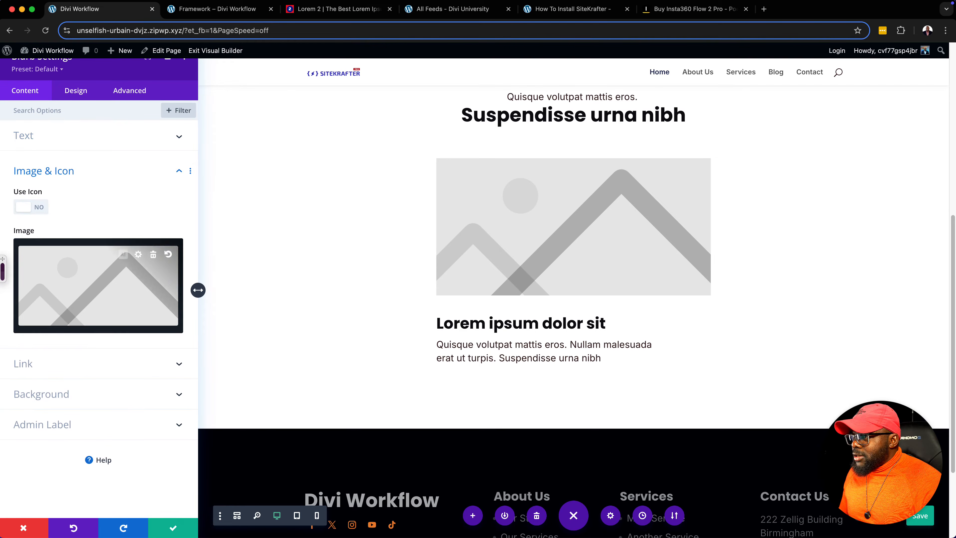
{"action": "left_click", "coordinate": [31, 206]}
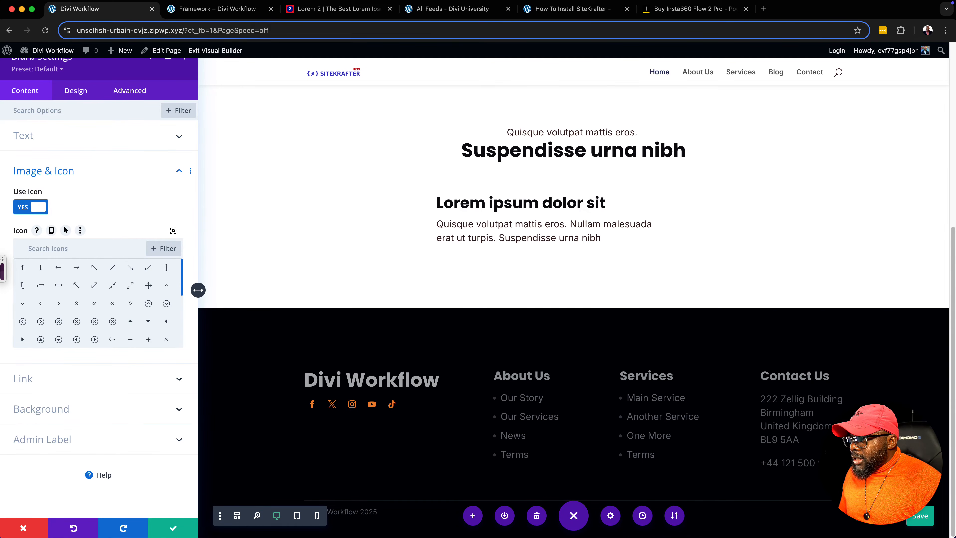
{"action": "type", "text": "loaction"}
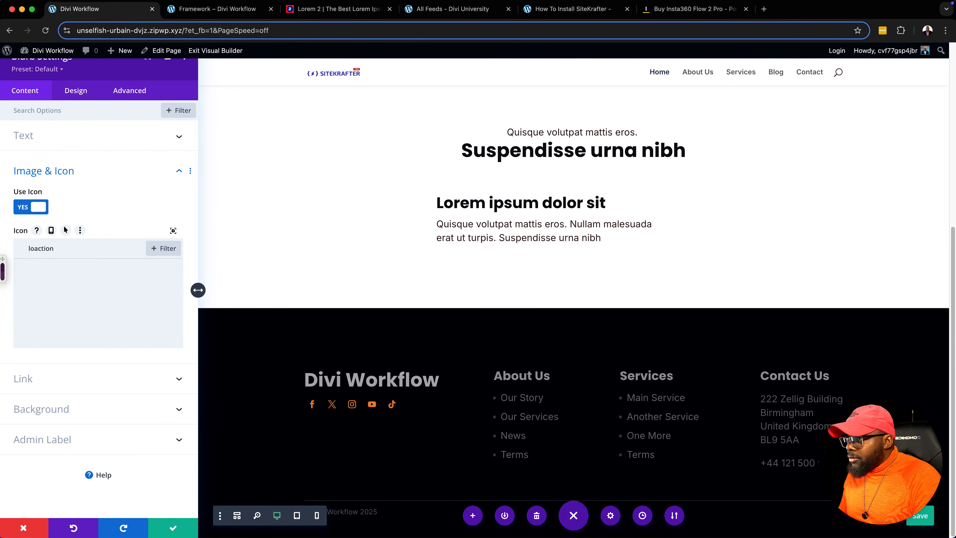
{"action": "key", "text": "BackSpace"}
{"action": "key", "text": "BackSpace"}
{"action": "key", "text": "BackSpace"}
{"action": "key", "text": "BackSpace"}
{"action": "key", "text": "BackSpace"}
{"action": "key", "text": "BackSpace"}
{"action": "type", "text": "cat"}
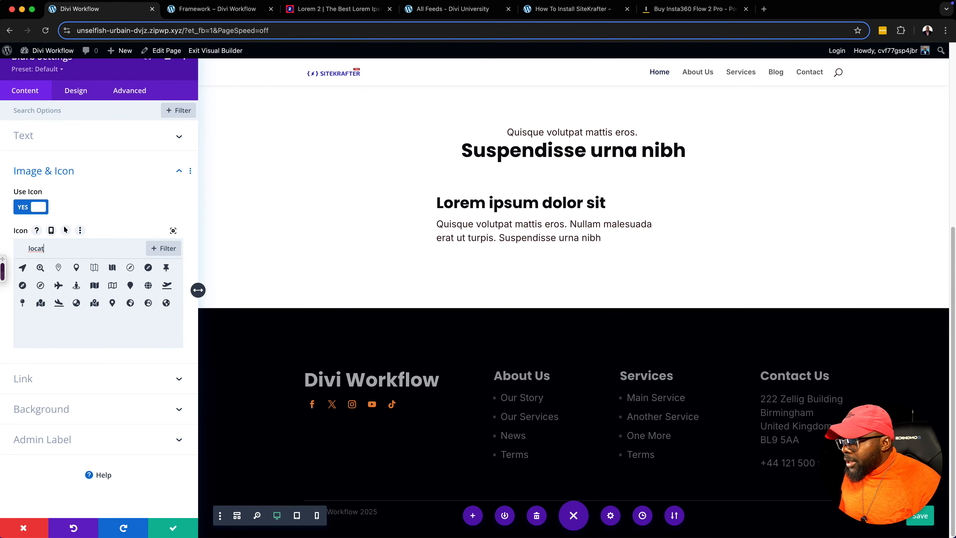
{"action": "left_click", "coordinate": [76, 267]}
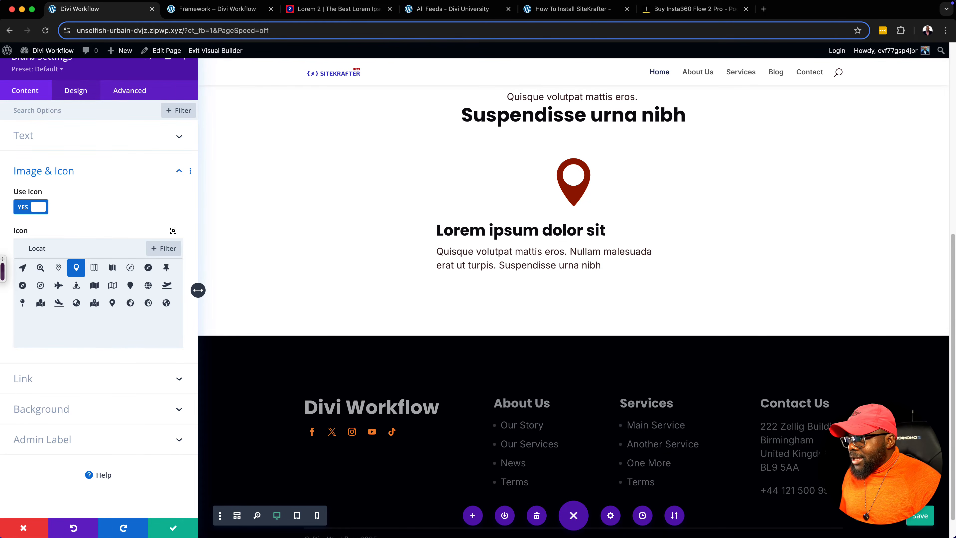
- Set the blurb's image/icon width to 5rem
{"action": "left_click", "coordinate": [75, 90]}
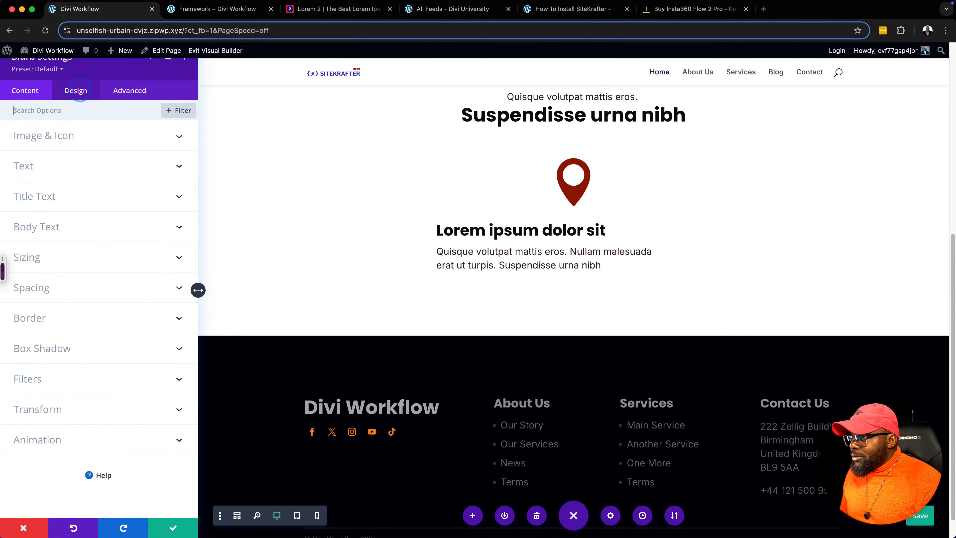
{"action": "left_click", "coordinate": [49, 134]}
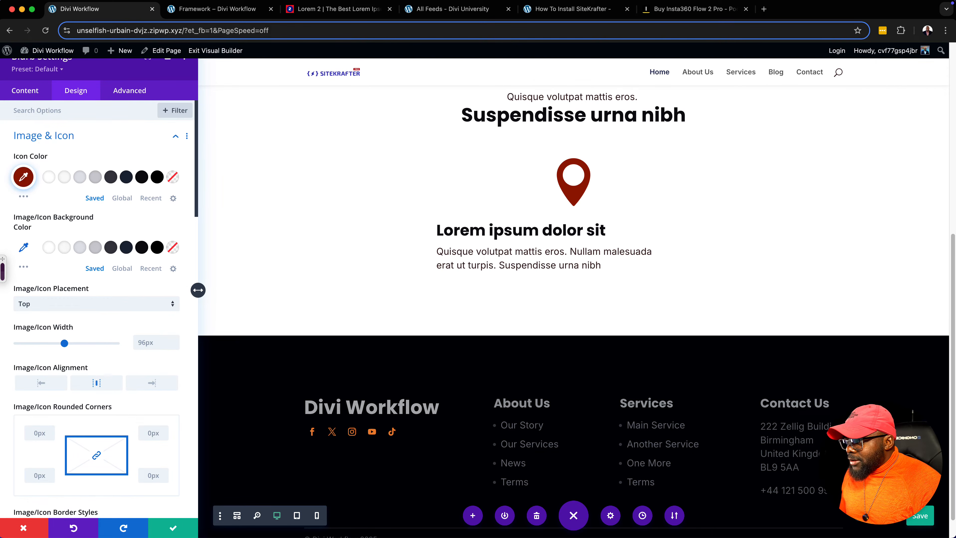
{"action": "left_click", "coordinate": [150, 342]}
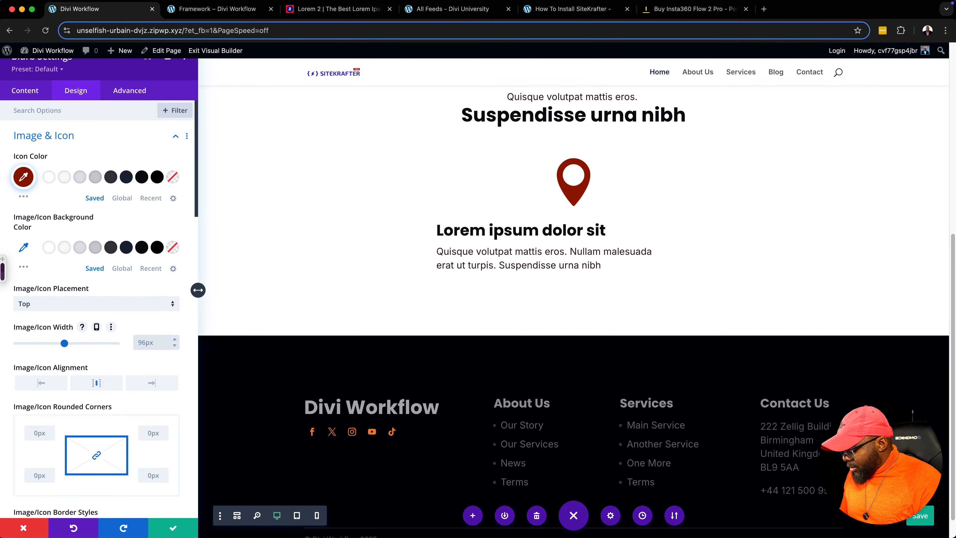
{"action": "type", "text": "2rem"}
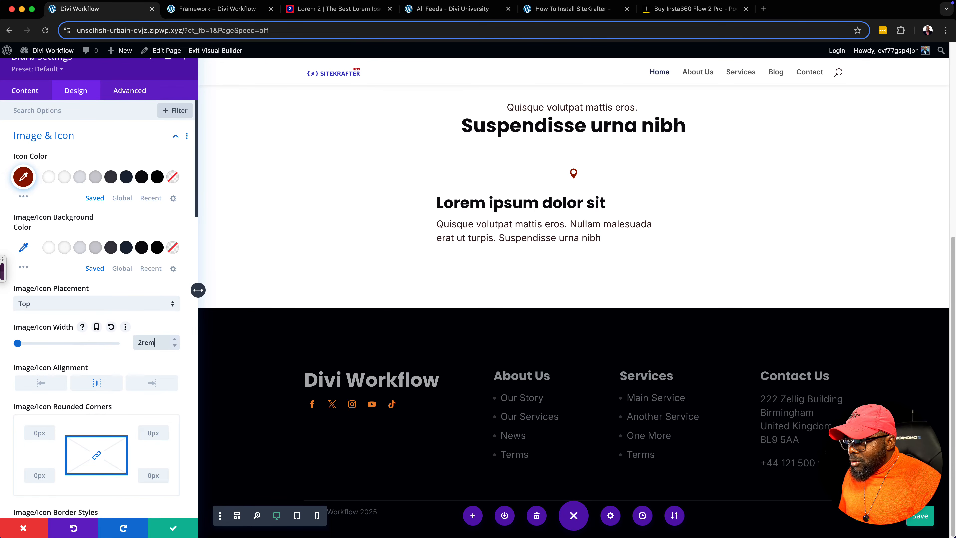
{"action": "left_click", "coordinate": [174, 339]}
{"action": "left_click", "coordinate": [174, 339]}
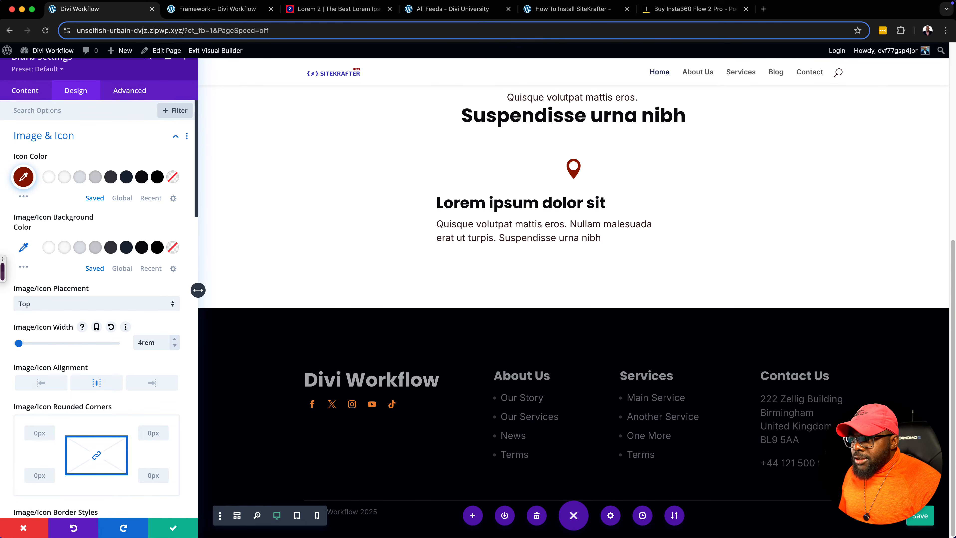
{"action": "left_click", "coordinate": [174, 339]}
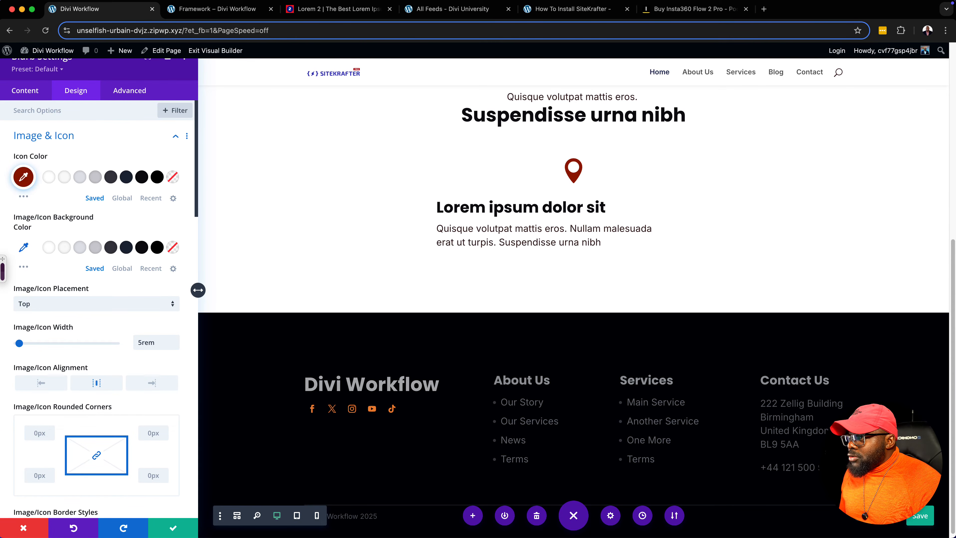
- Center the blurb's text alignment
{"action": "left_click", "coordinate": [176, 135]}
{"action": "left_click", "coordinate": [179, 166]}
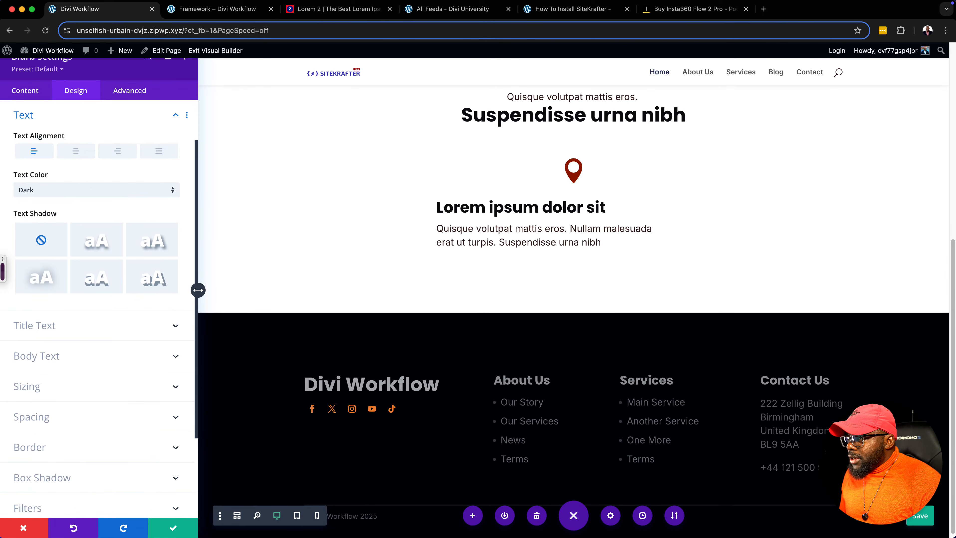
{"action": "left_click", "coordinate": [75, 150]}
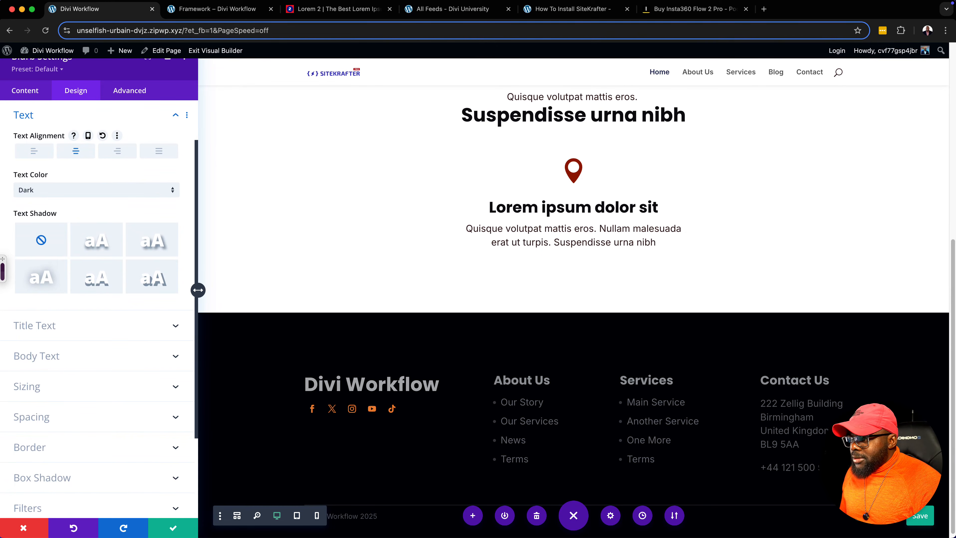
- Update the "default-blurb" preset with the blurb's current icon and text styles, then save the blurb's settings
{"action": "scroll", "coordinate": [98, 264], "scroll_direction": "up", "scroll_amount": 3}
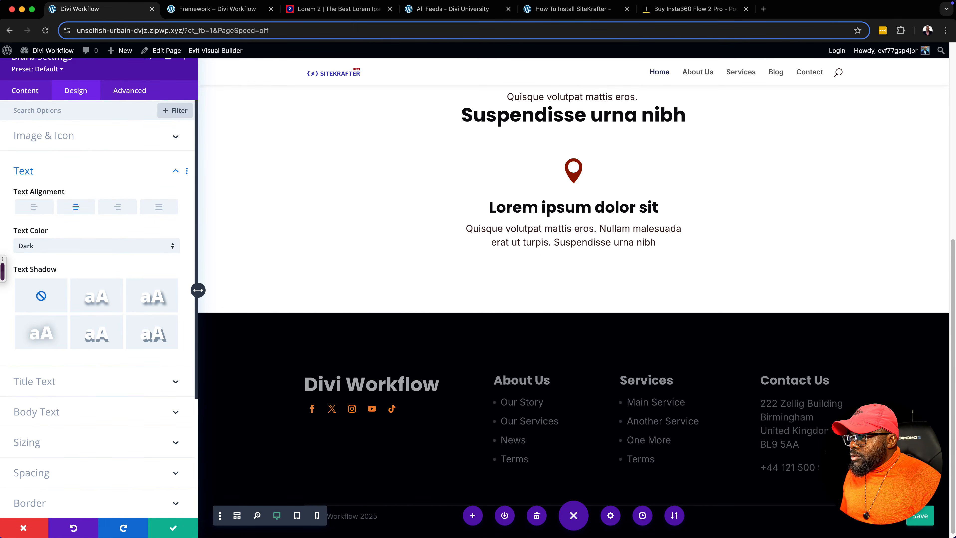
{"action": "left_click", "coordinate": [37, 69]}
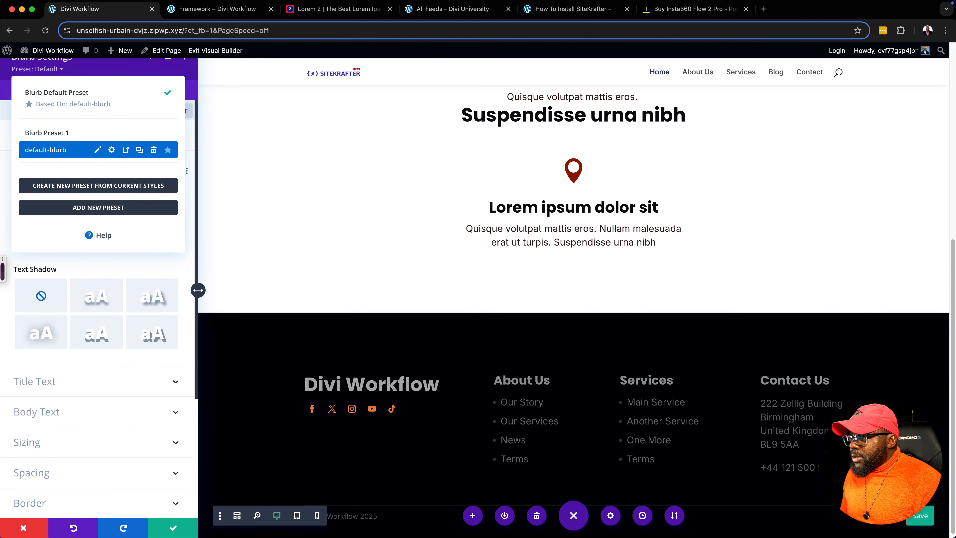
{"action": "left_click", "coordinate": [126, 149]}
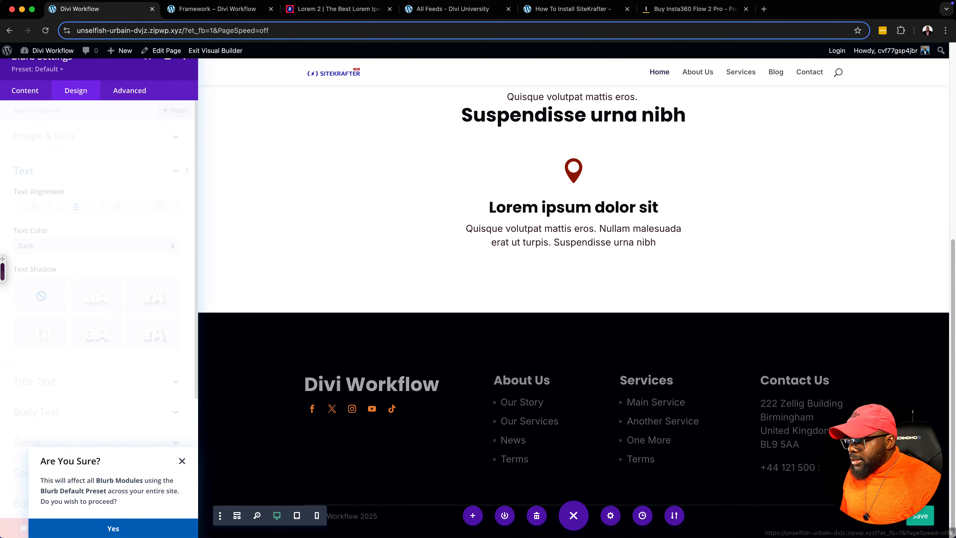
{"action": "left_click", "coordinate": [113, 528]}
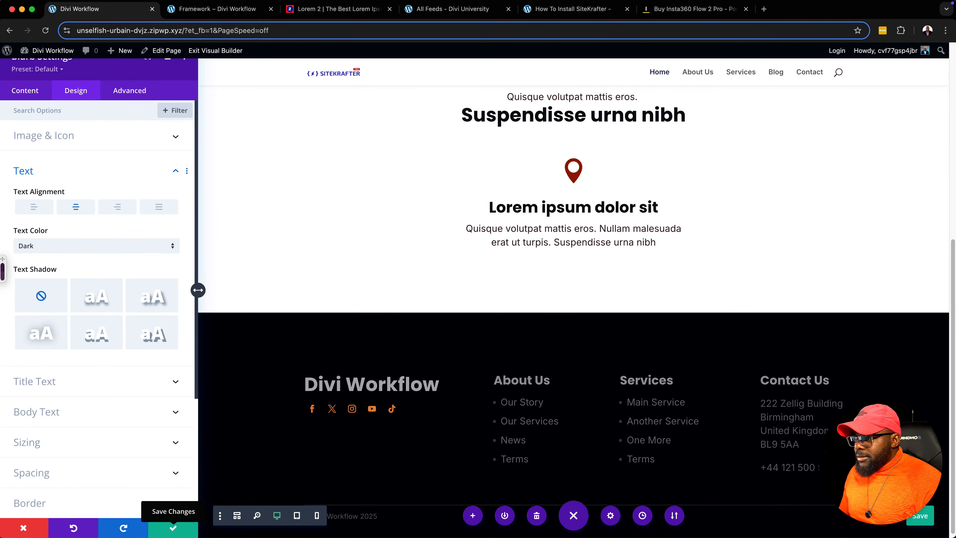
{"action": "left_click", "coordinate": [170, 527]}
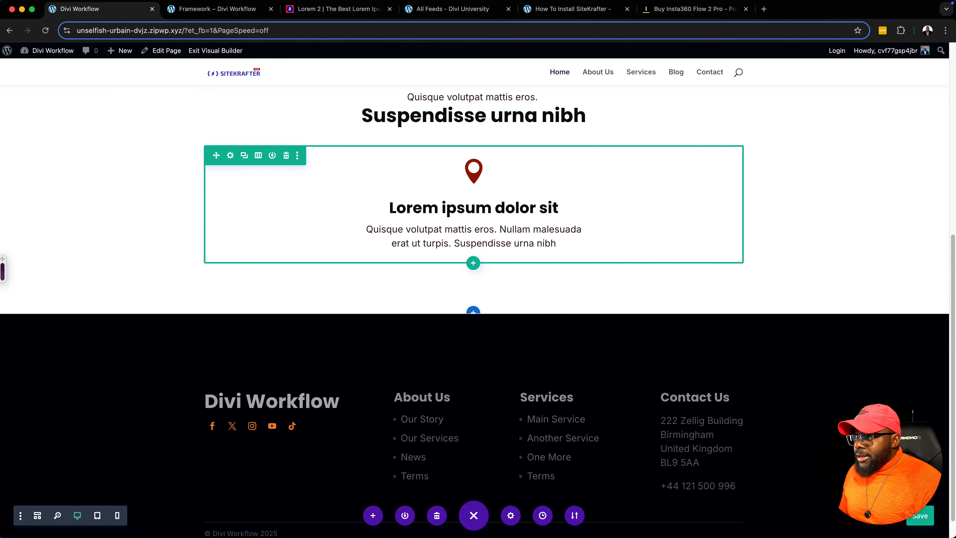
- Duplicate the blurb's column twice to make a three-column row, and save the row settings
{"action": "left_click", "coordinate": [230, 155]}
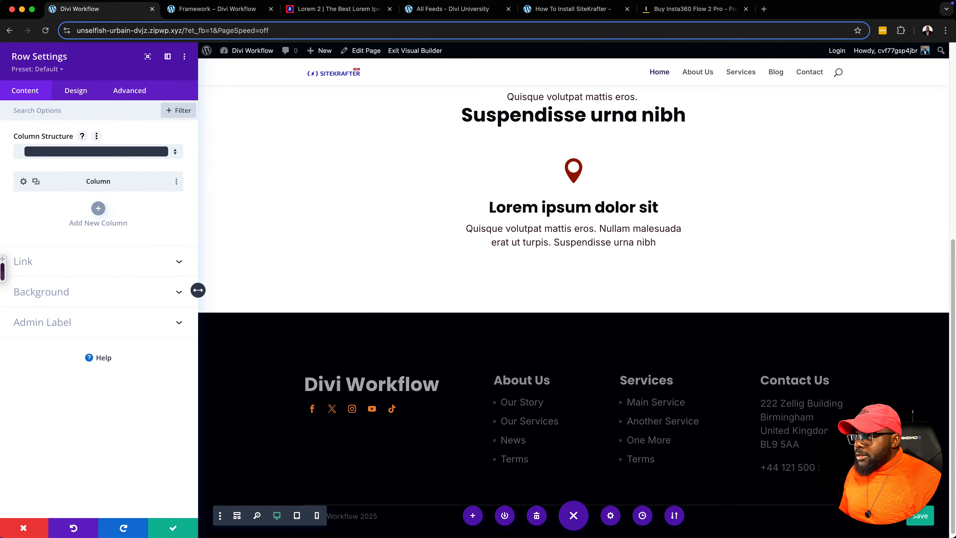
{"action": "left_click", "coordinate": [36, 181]}
{"action": "left_click", "coordinate": [36, 181]}
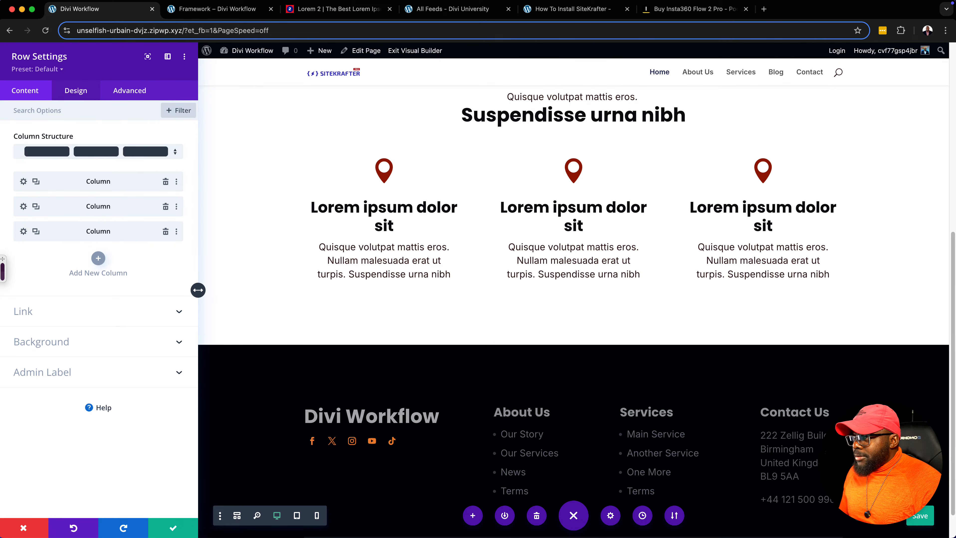
{"action": "left_click", "coordinate": [173, 527]}
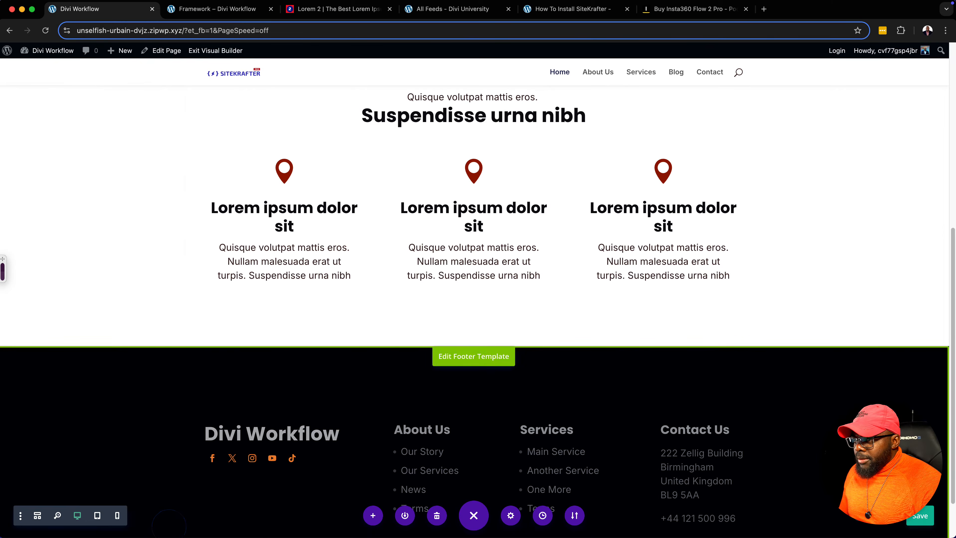
- Set the title heading level of the first column's blurb to H6
{"action": "left_click", "coordinate": [266, 183]}
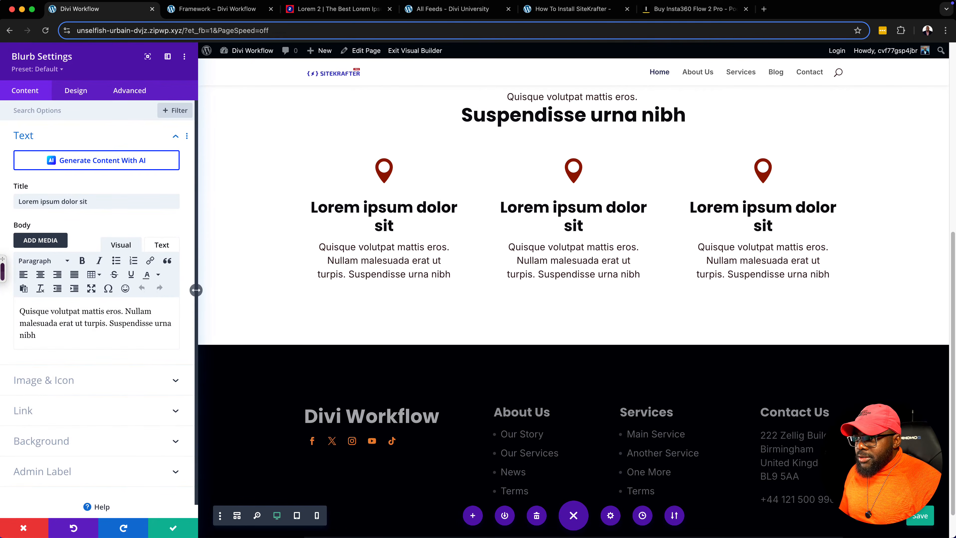
{"action": "left_click", "coordinate": [76, 90]}
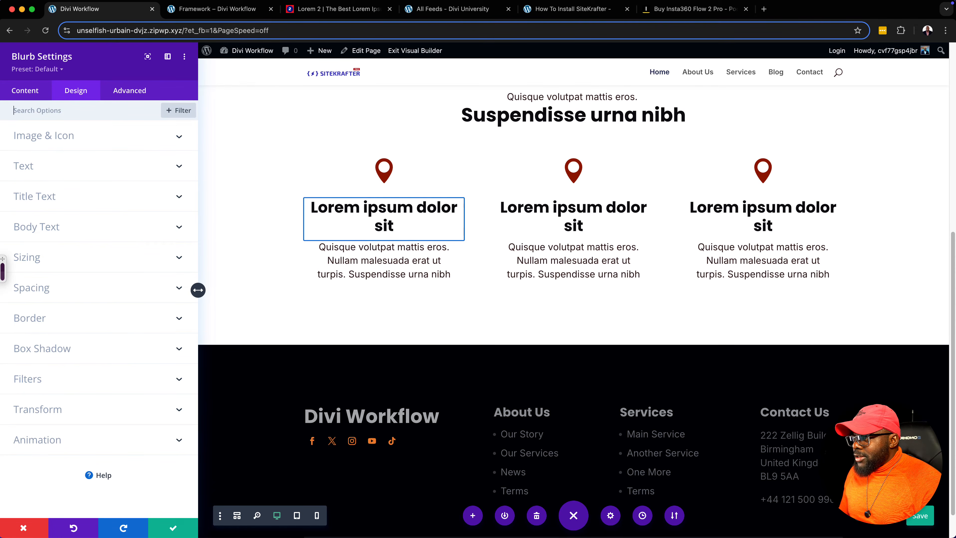
{"action": "left_click", "coordinate": [51, 196]}
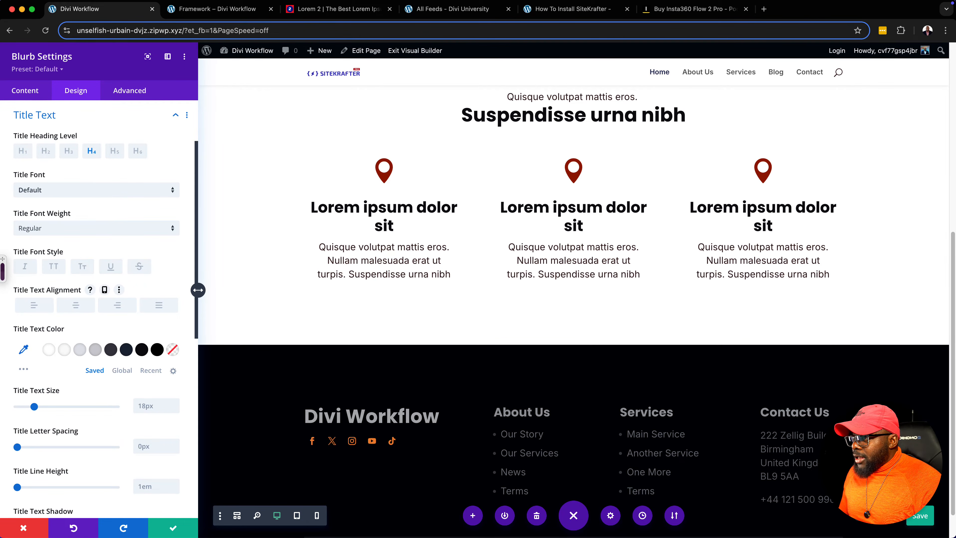
{"action": "left_click", "coordinate": [137, 150]}
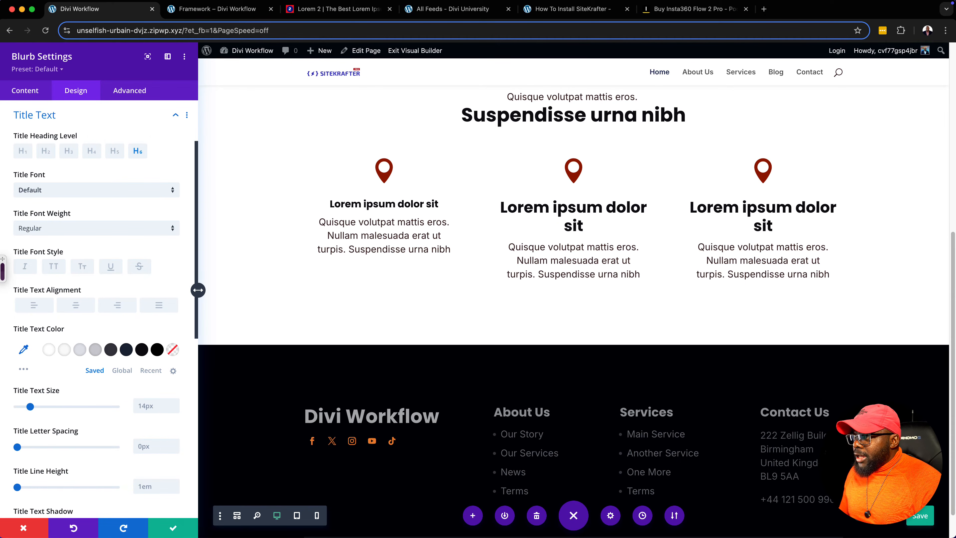
- Update the default blurb preset with the H6 title style for all blurbs and save the module
{"action": "left_click", "coordinate": [37, 70]}
{"action": "left_click", "coordinate": [37, 85]}
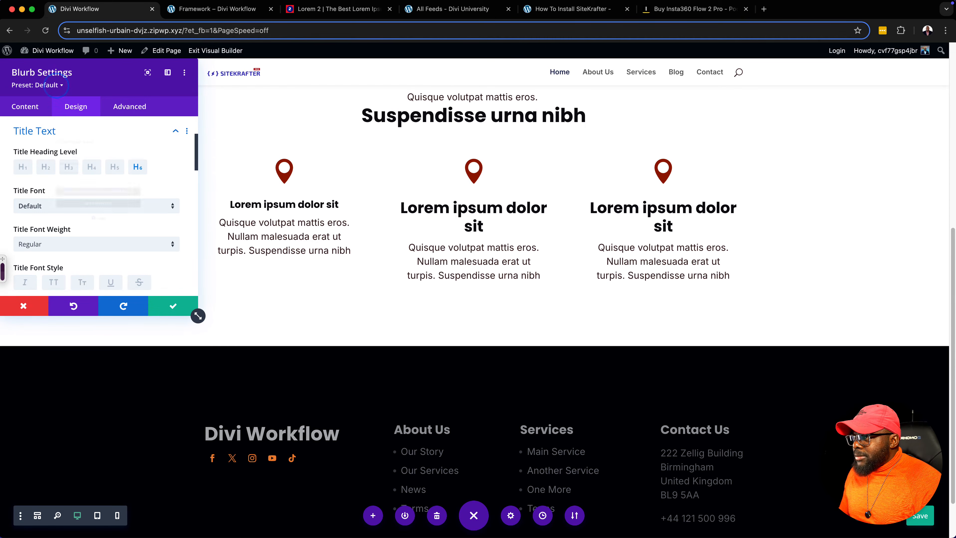
{"action": "mouse_move", "coordinate": [76, 166]}
{"action": "left_click", "coordinate": [126, 166]}
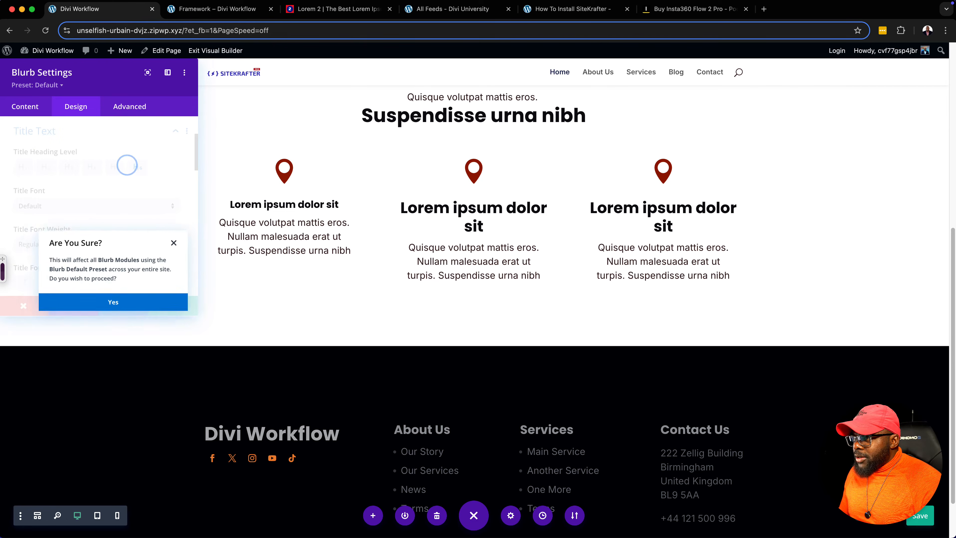
{"action": "left_click", "coordinate": [125, 307]}
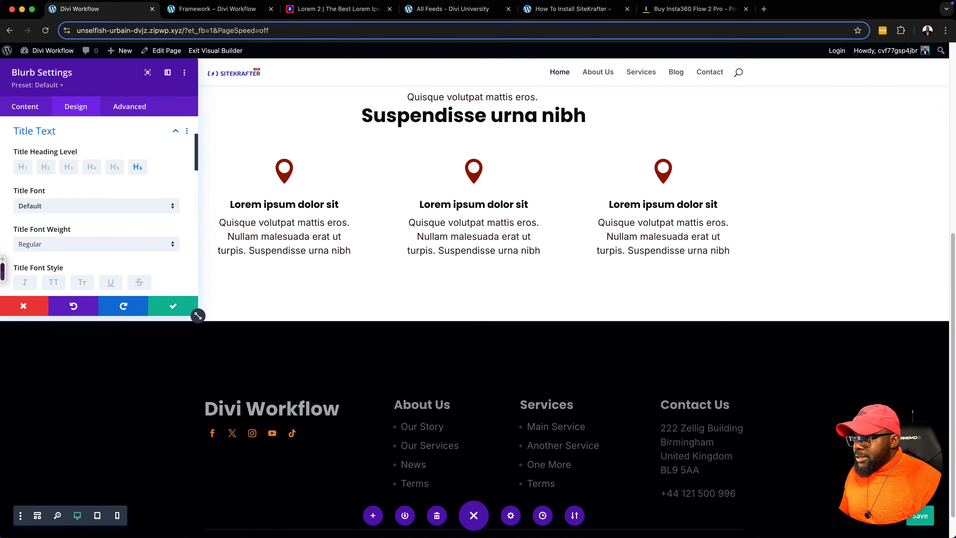
{"action": "left_click", "coordinate": [173, 305]}
- Give the three-blurb row the CSS classes "no-padding margin-top-medium" and save the row settings
{"action": "scroll", "coordinate": [285, 238], "scroll_direction": "up", "scroll_amount": 5}
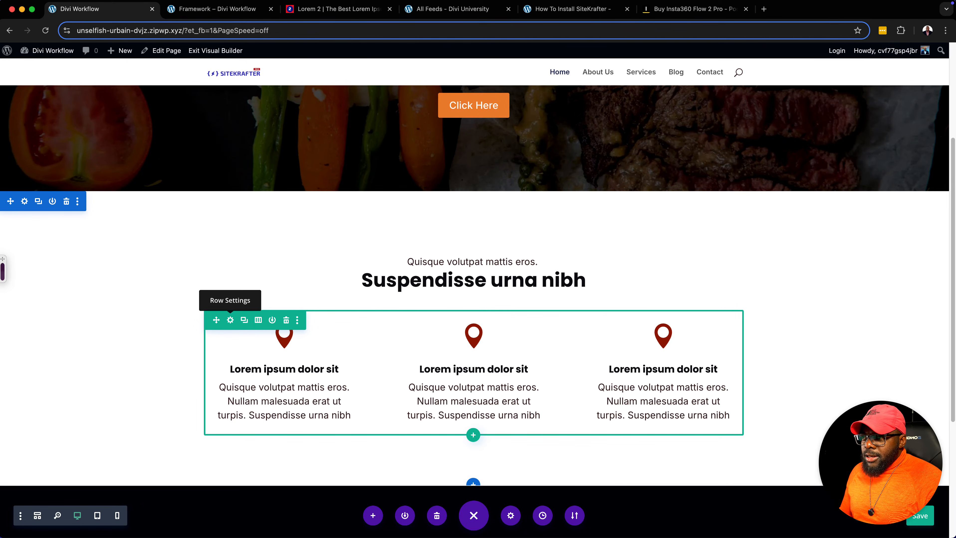
{"action": "left_click", "coordinate": [231, 319]}
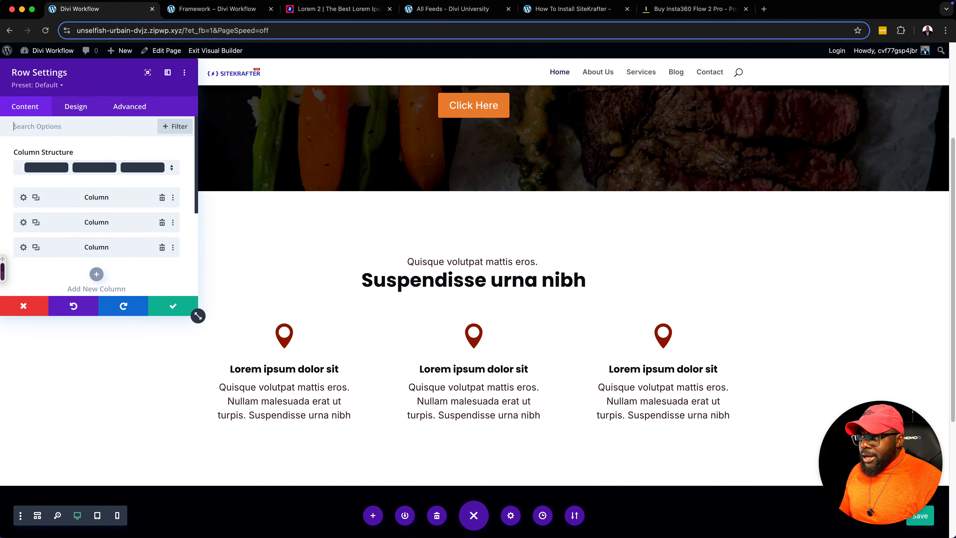
{"action": "left_click", "coordinate": [167, 73]}
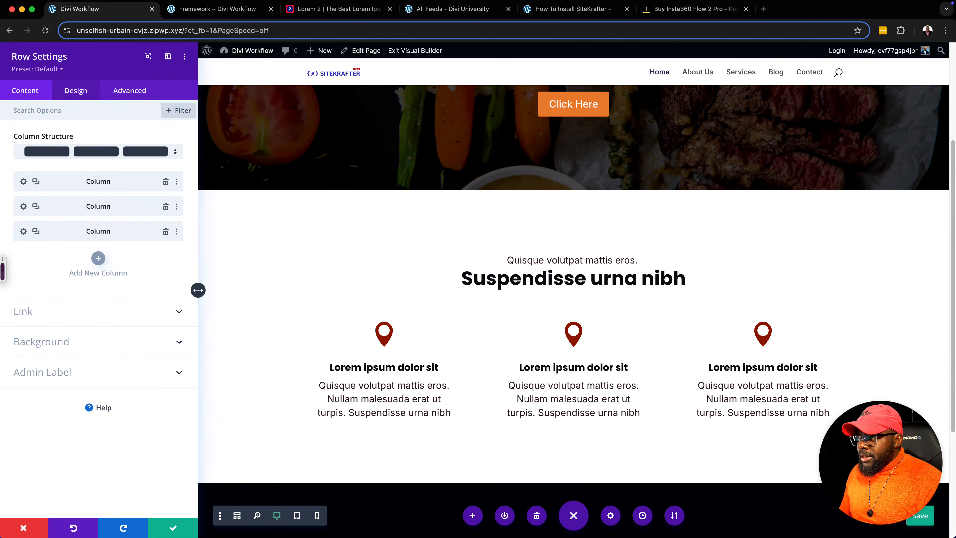
{"action": "left_click", "coordinate": [137, 89]}
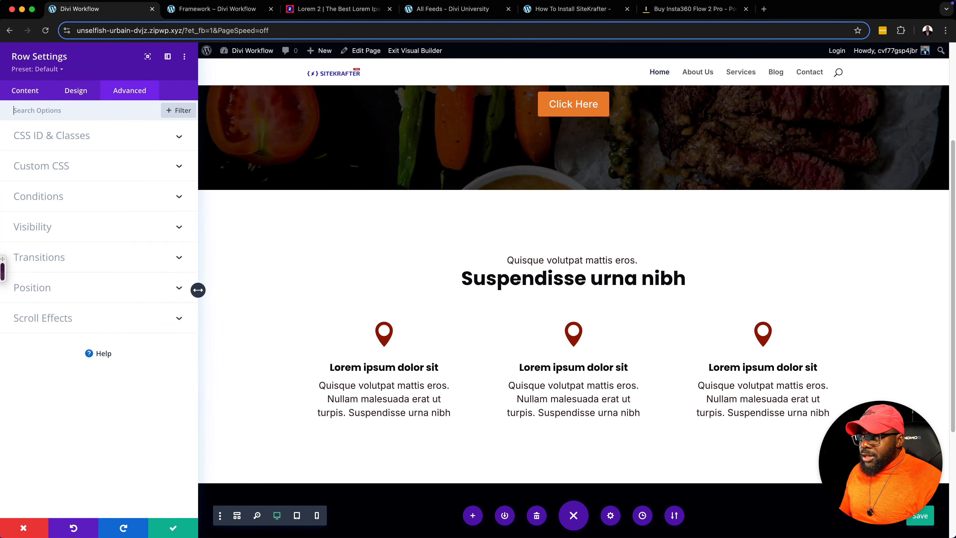
{"action": "left_click", "coordinate": [94, 136]}
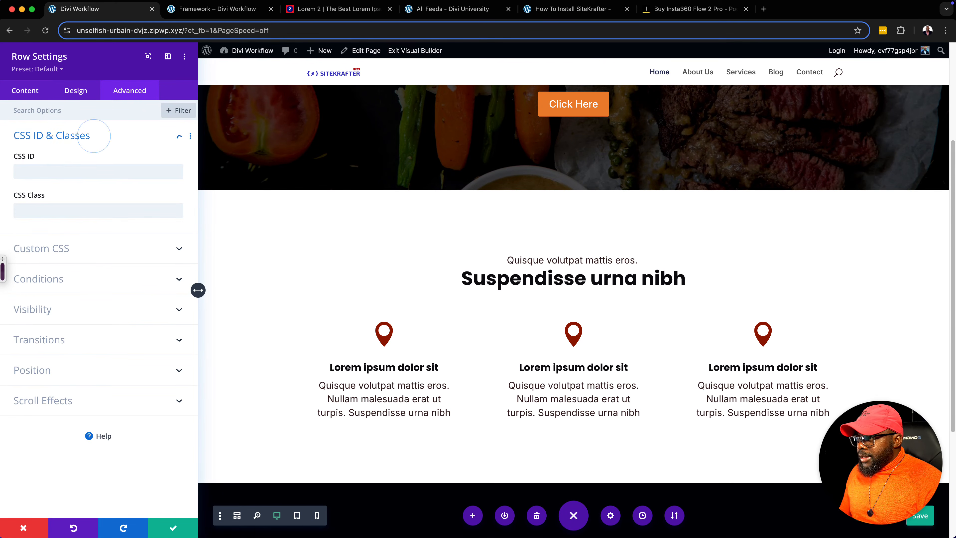
{"action": "left_click", "coordinate": [84, 210]}
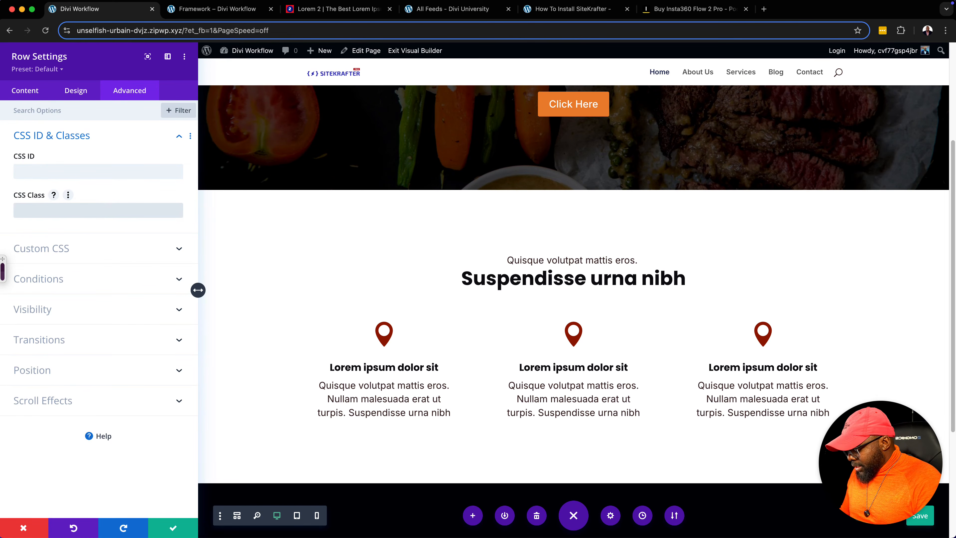
{"action": "type", "text": "nopadd"}
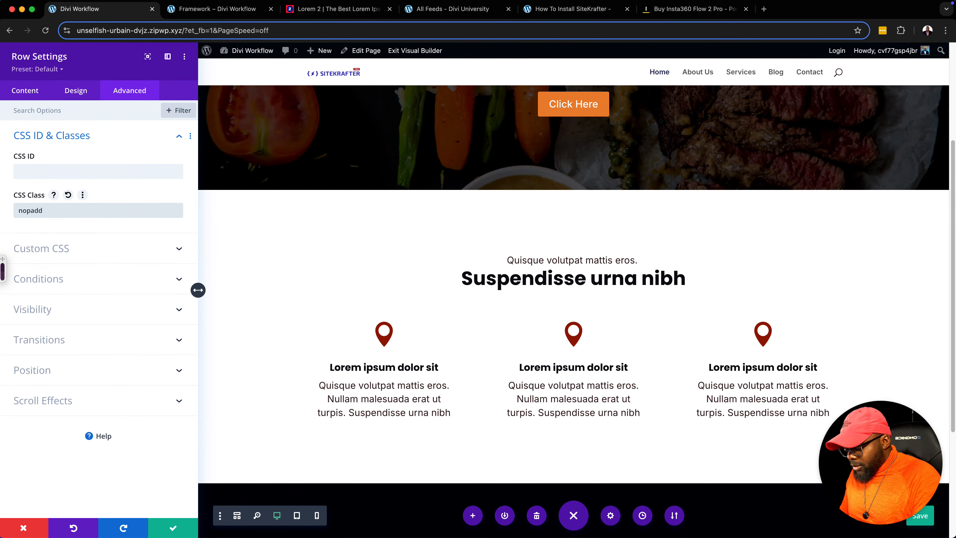
{"action": "type", "text": "-padding"}
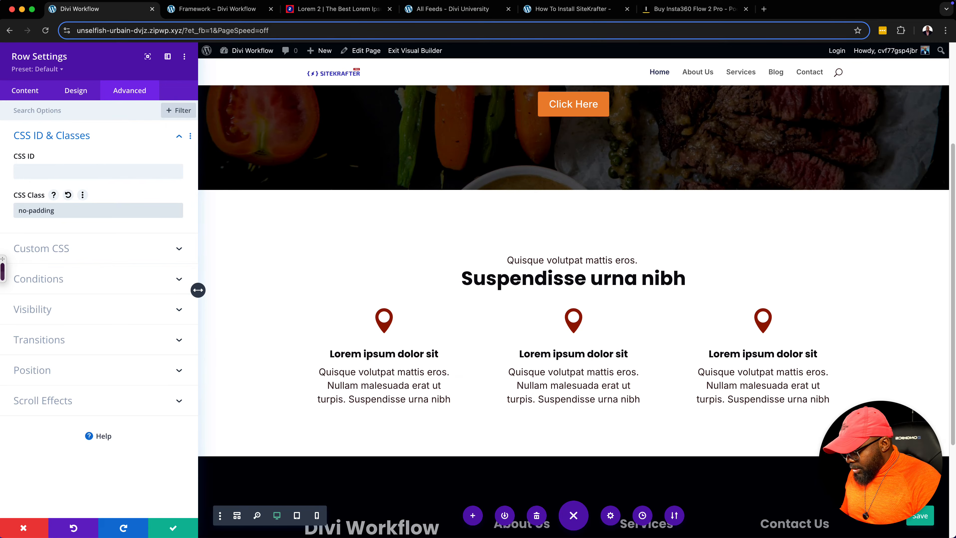
{"action": "type", "text": " margin-top-"}
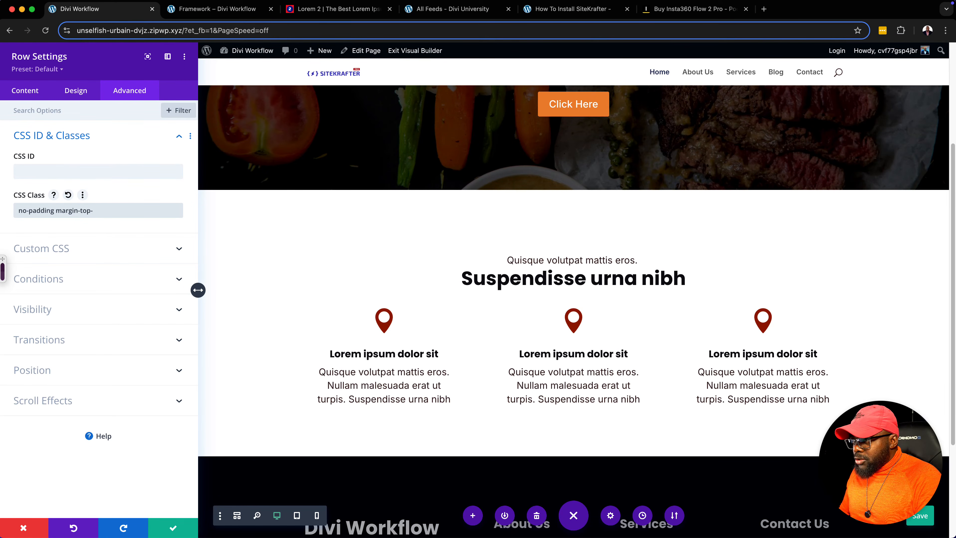
{"action": "type", "text": "medium"}
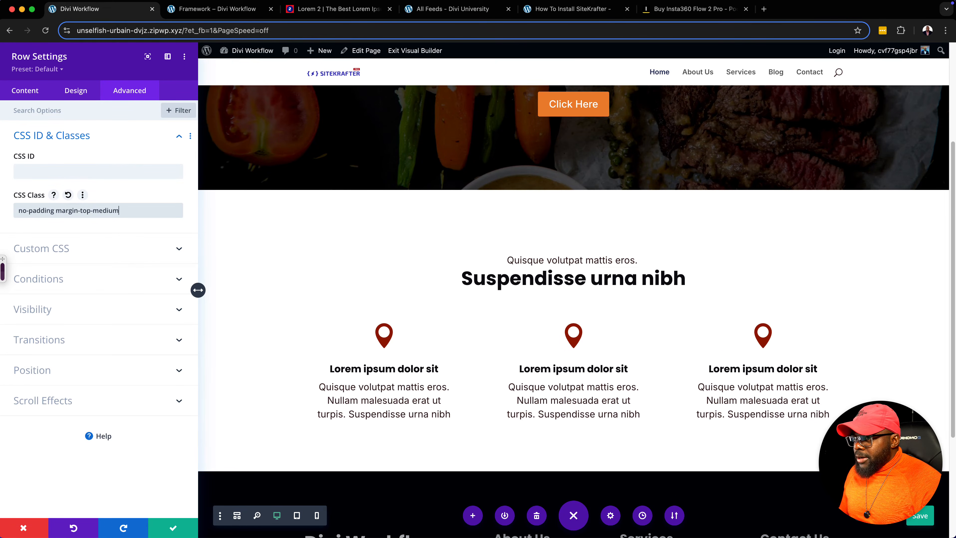
{"action": "left_click", "coordinate": [173, 528]}
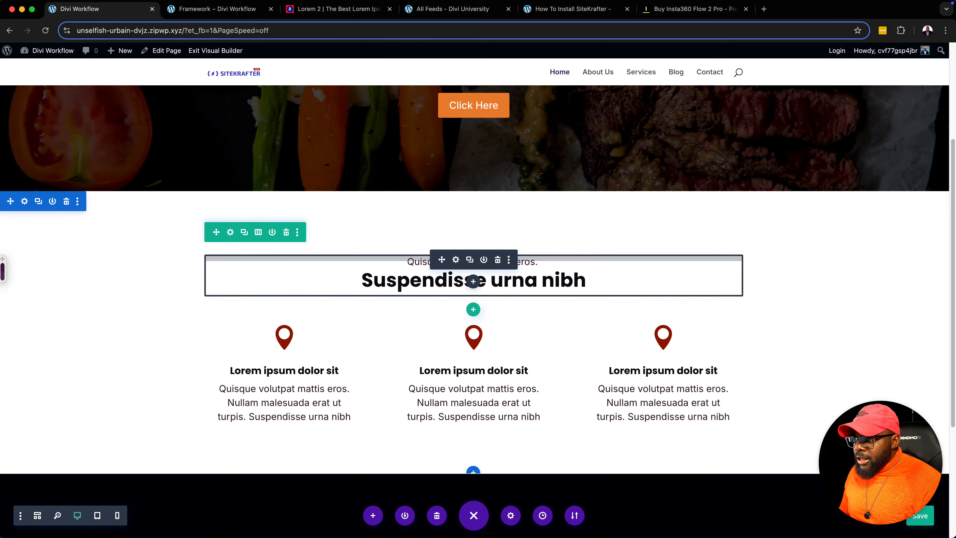
- Assign the CSS class "no-padding" to the row holding the heading and save the row settings
{"action": "left_click", "coordinate": [230, 232]}
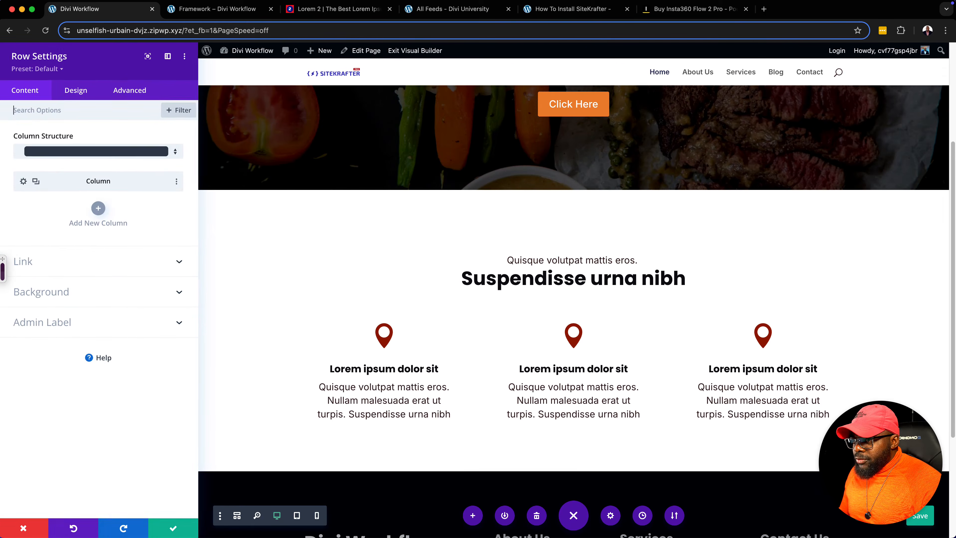
{"action": "left_click", "coordinate": [129, 90]}
{"action": "left_click", "coordinate": [87, 136]}
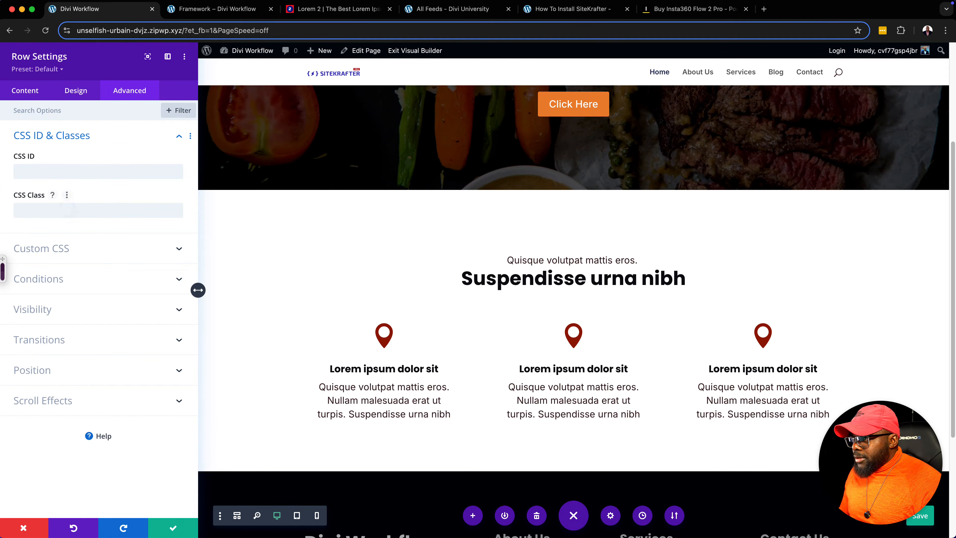
{"action": "left_click", "coordinate": [69, 209]}
{"action": "type", "text": "no"}
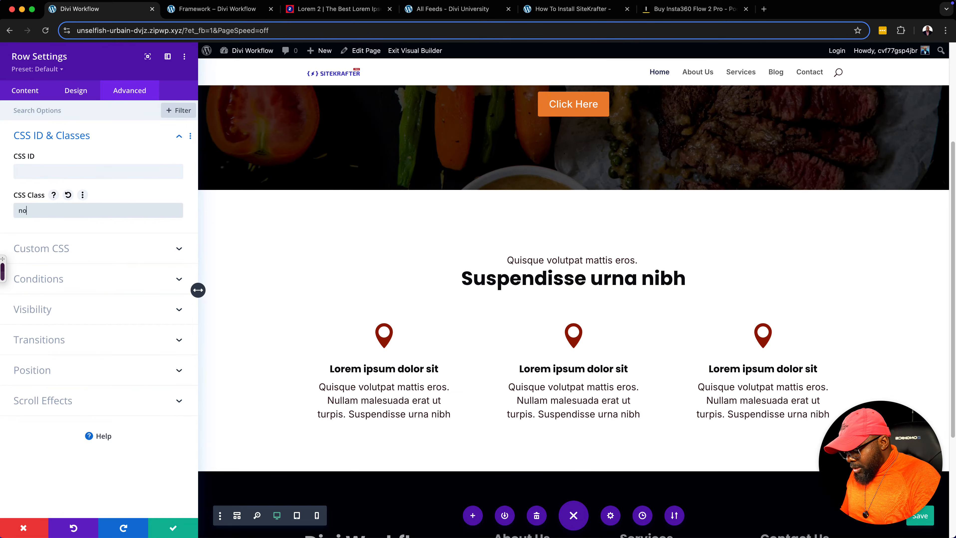
{"action": "type", "text": "-padding"}
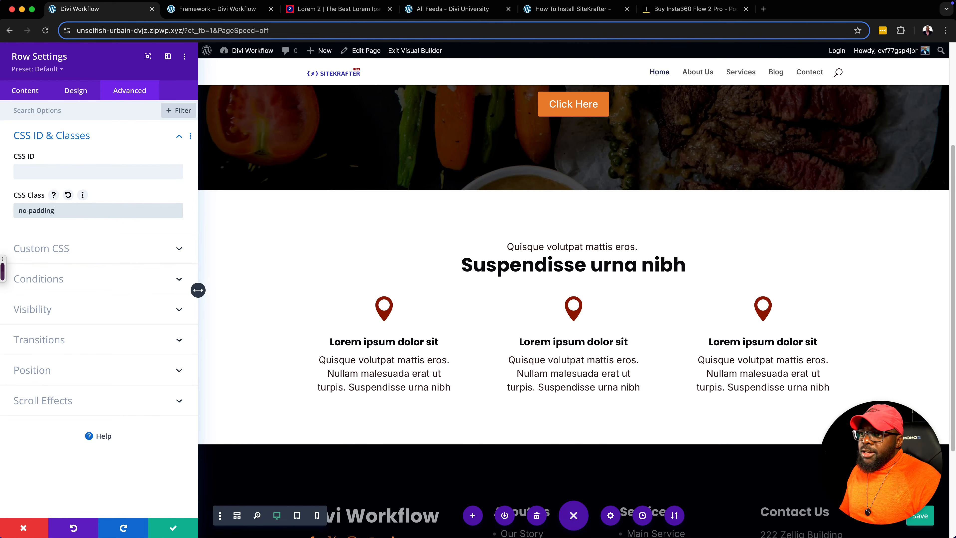
{"action": "left_click", "coordinate": [173, 527]}
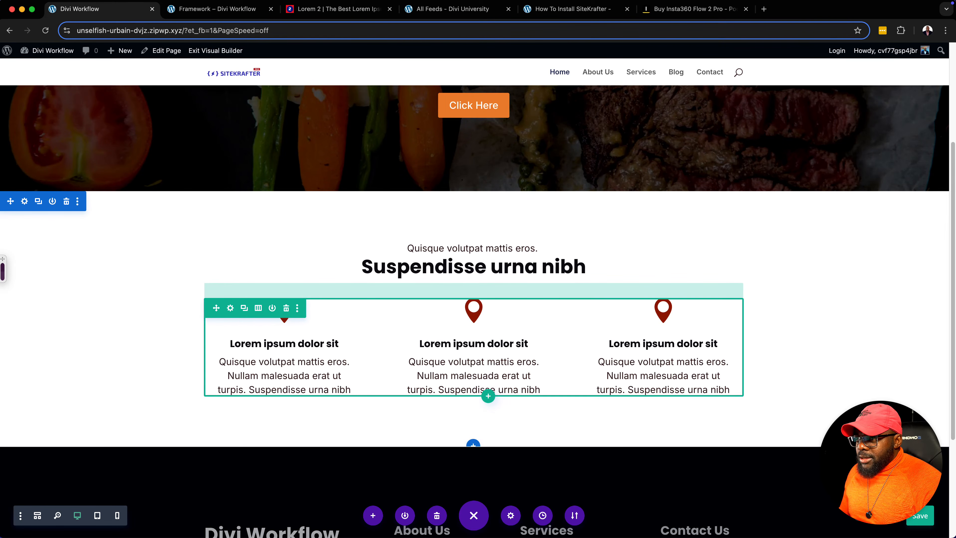
- Change the blurb row's margin class to "margin-top-large", keeping "no-padding", and save the row settings
{"action": "left_click", "coordinate": [230, 308]}
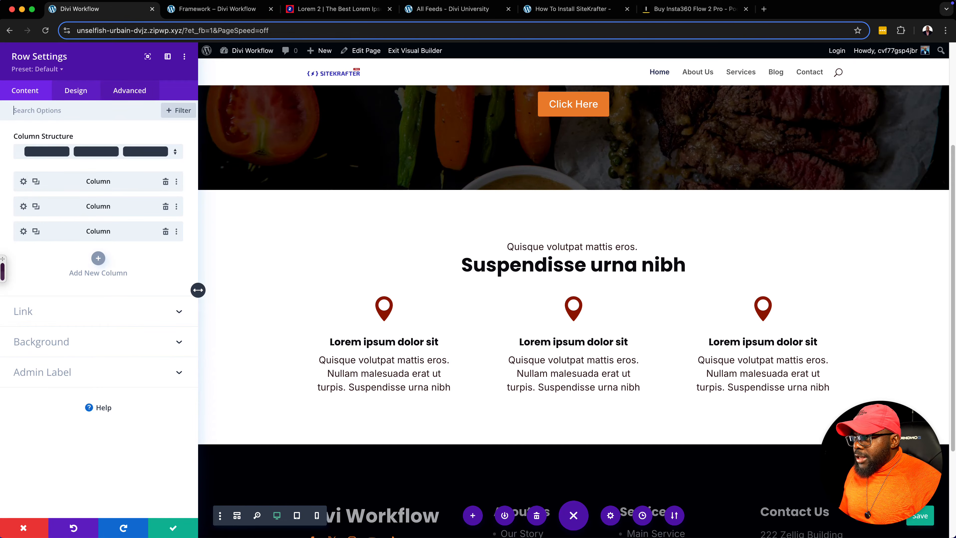
{"action": "left_click", "coordinate": [135, 91]}
{"action": "left_click", "coordinate": [109, 136]}
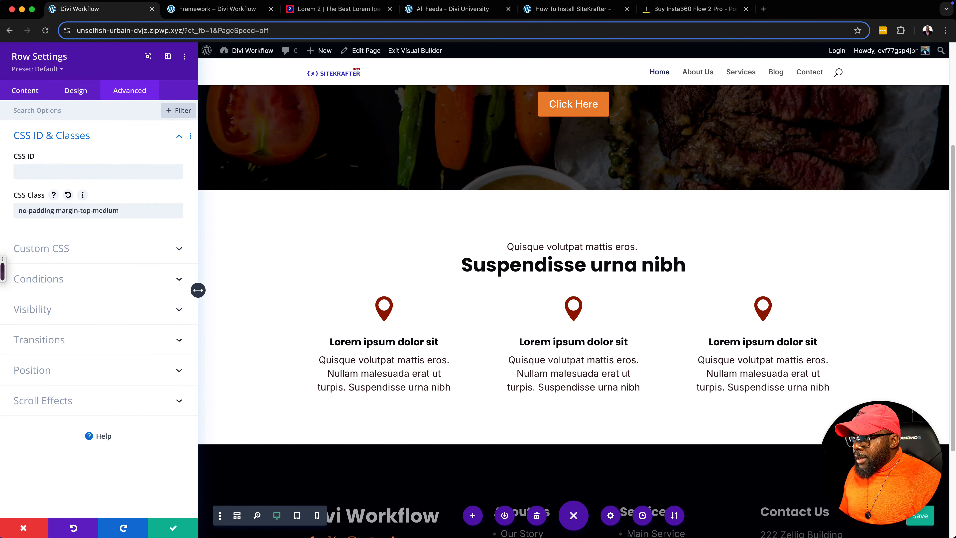
{"action": "left_click_drag", "start_coordinate": [94, 212], "coordinate": [143, 218]}
{"action": "type", "text": "large"}
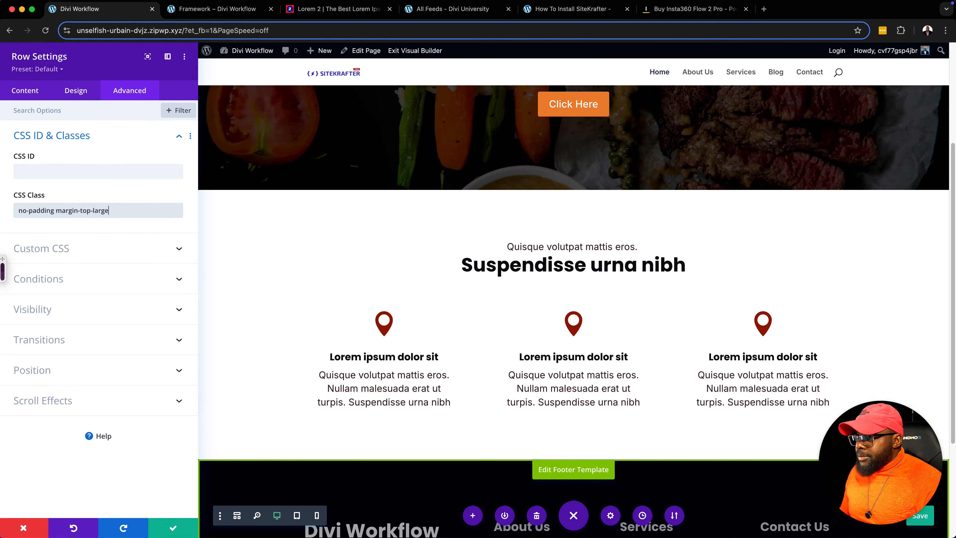
{"action": "left_click", "coordinate": [172, 528]}
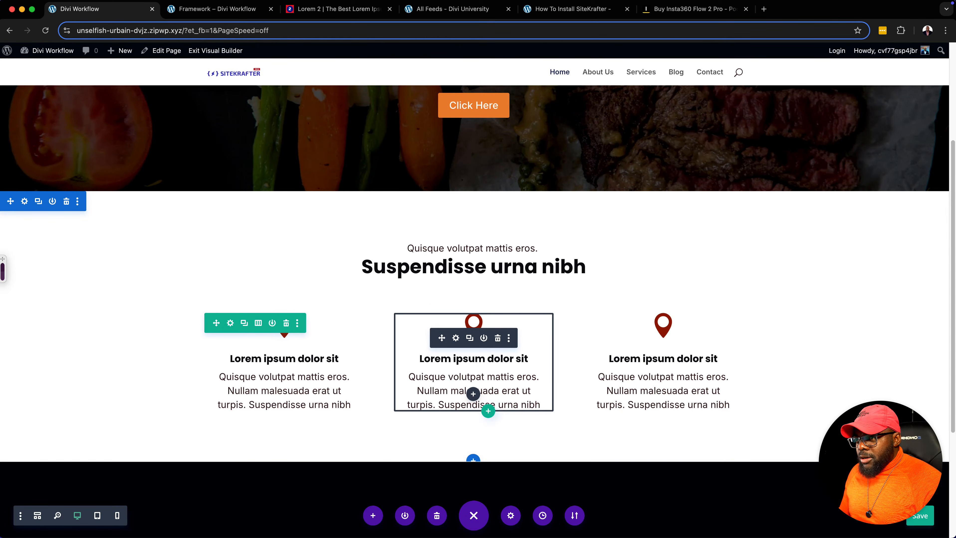
- Replace the middle blurb's icon with the cup from the Solid Icons set and save the blurb
{"action": "left_click", "coordinate": [455, 338]}
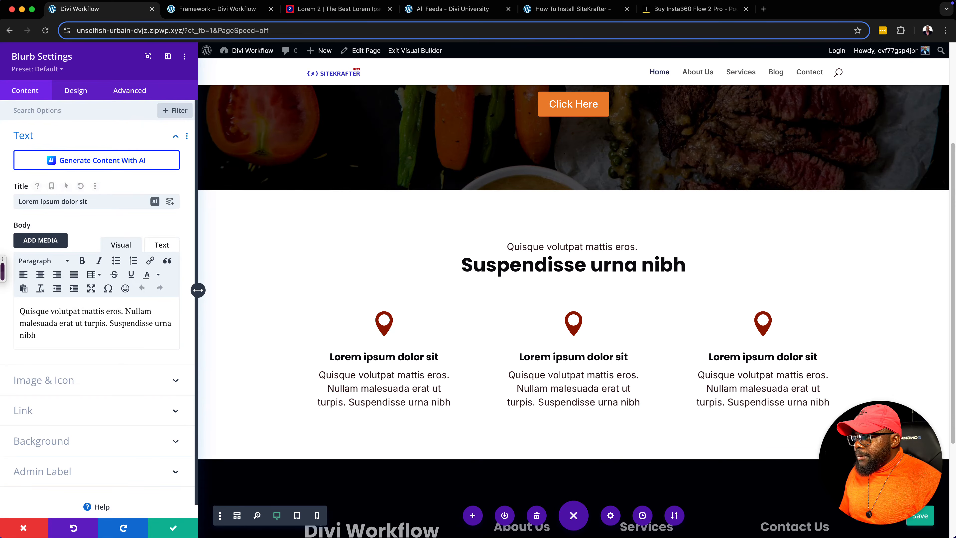
{"action": "left_click", "coordinate": [69, 379]}
{"action": "scroll", "coordinate": [98, 301], "scroll_direction": "down", "scroll_amount": 3}
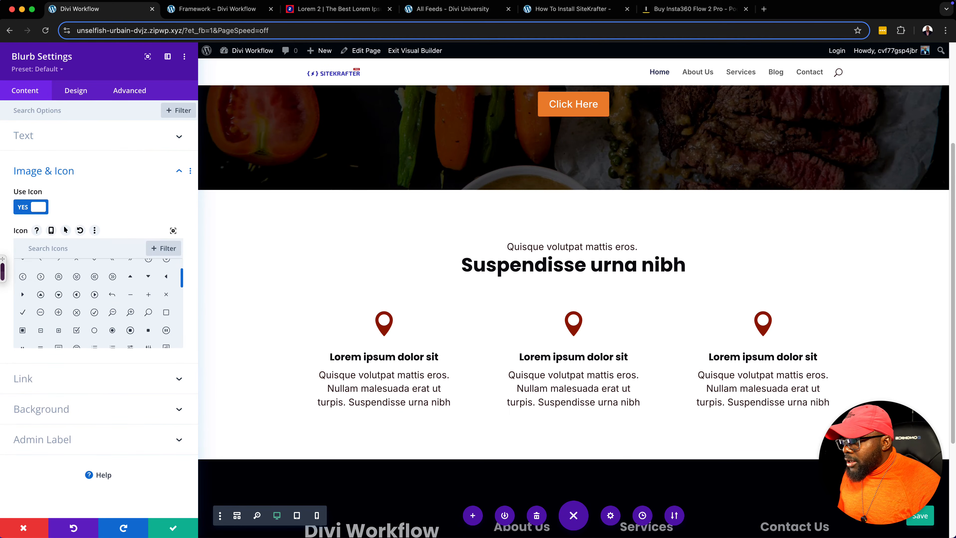
{"action": "left_click", "coordinate": [164, 248]}
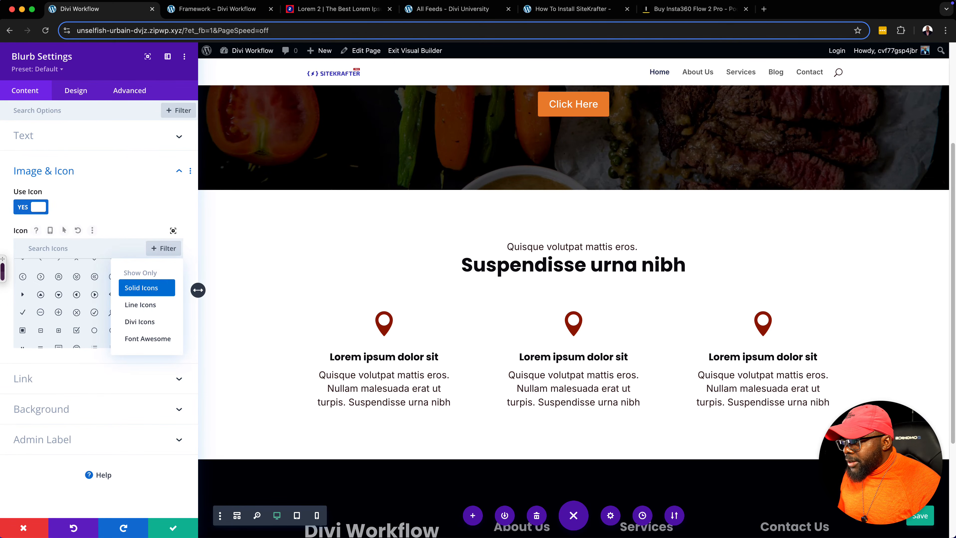
{"action": "left_click", "coordinate": [161, 289]}
{"action": "scroll", "coordinate": [98, 301], "scroll_direction": "down", "scroll_amount": 5}
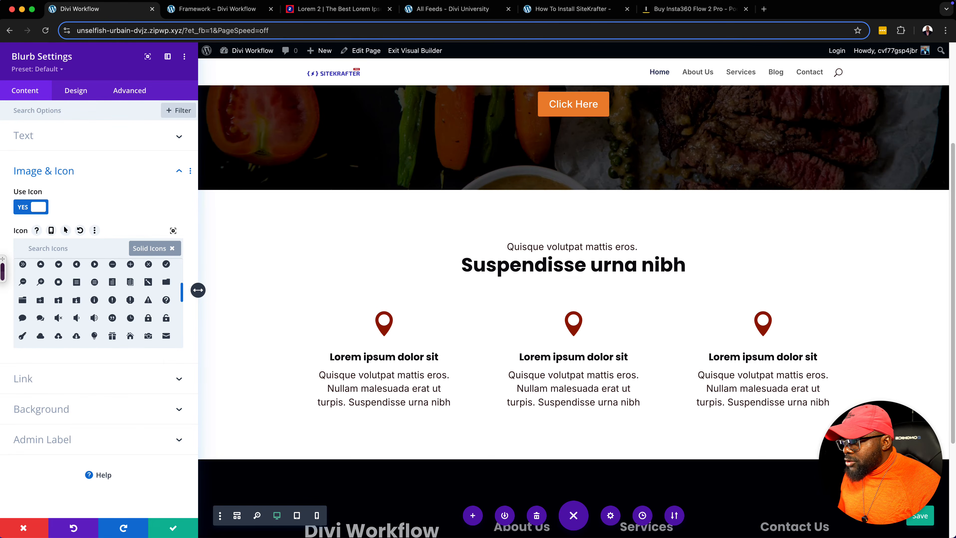
{"action": "scroll", "coordinate": [98, 301], "scroll_direction": "down", "scroll_amount": 3}
{"action": "scroll", "coordinate": [94, 312], "scroll_direction": "down", "scroll_amount": 3}
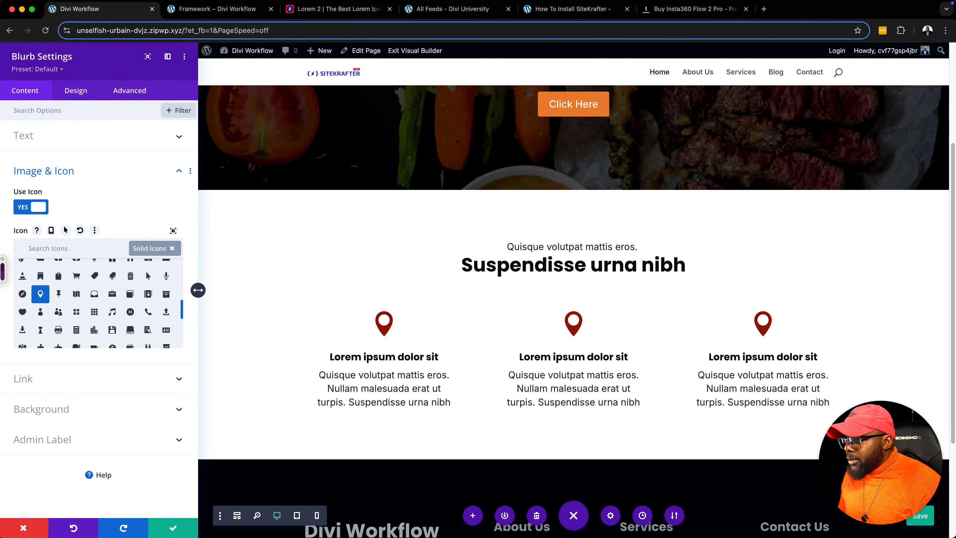
{"action": "left_click", "coordinate": [94, 328]}
{"action": "left_click", "coordinate": [173, 528]}
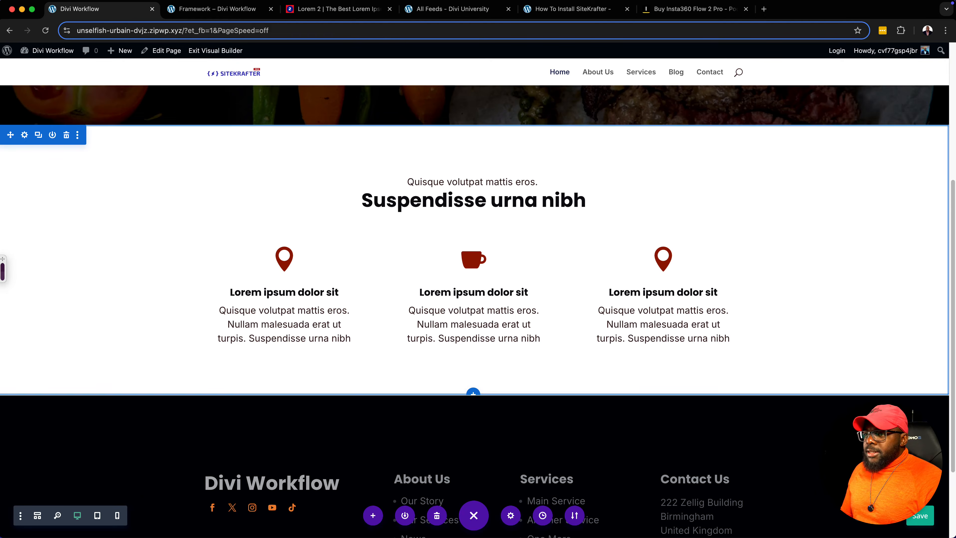
- Add a regular section with a single-column row below the blurb section, leaving the row without a module
{"action": "left_click", "coordinate": [473, 391]}
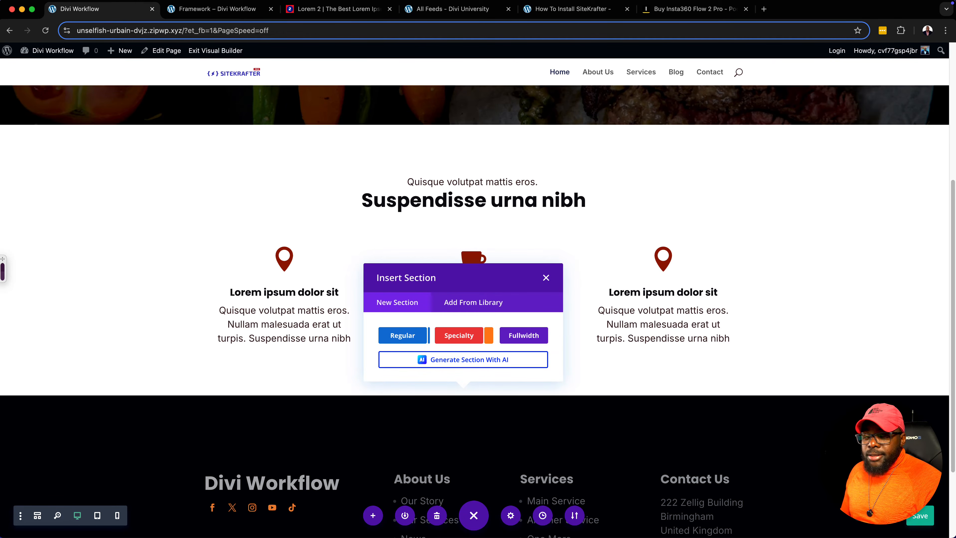
{"action": "left_click", "coordinate": [402, 335]}
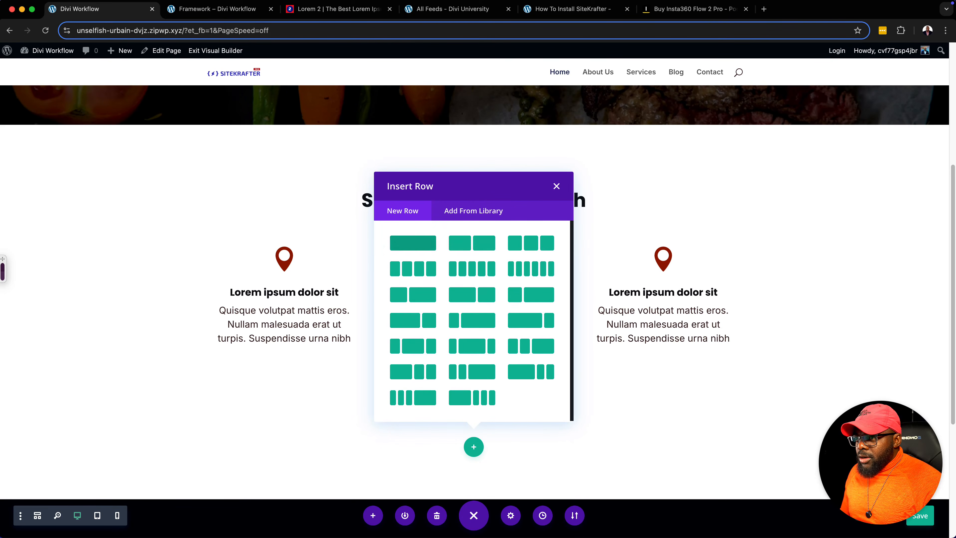
{"action": "left_click", "coordinate": [413, 243]}
{"action": "left_click", "coordinate": [554, 88]}
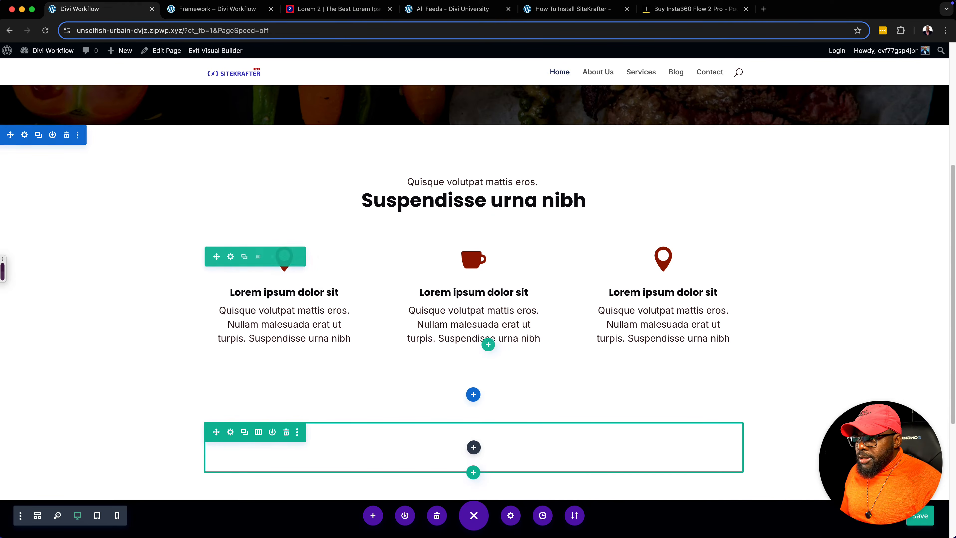
- Set the new empty section's background color to the saved light grey #fafafa
{"action": "scroll", "coordinate": [490, 328], "scroll_direction": "down", "scroll_amount": 3}
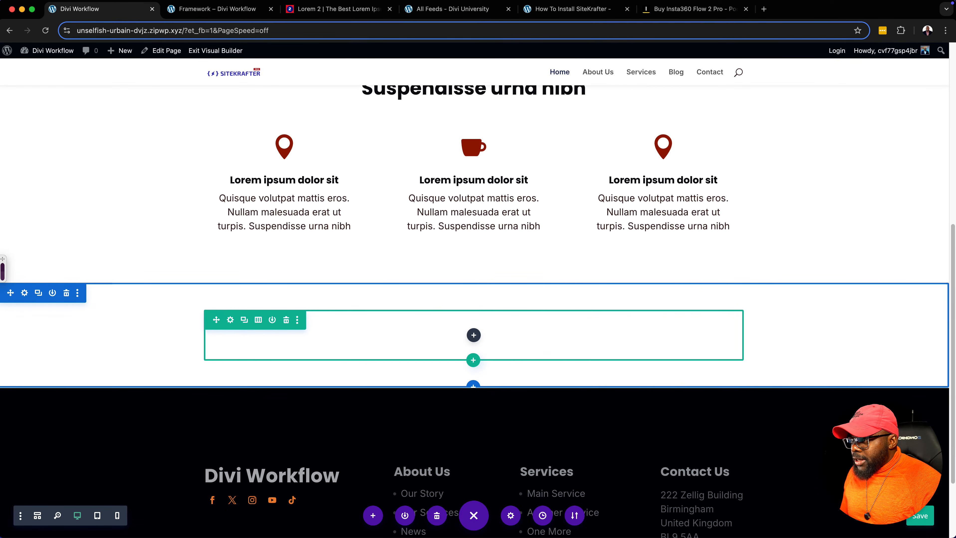
{"action": "left_click", "coordinate": [25, 292]}
{"action": "left_click", "coordinate": [53, 170]}
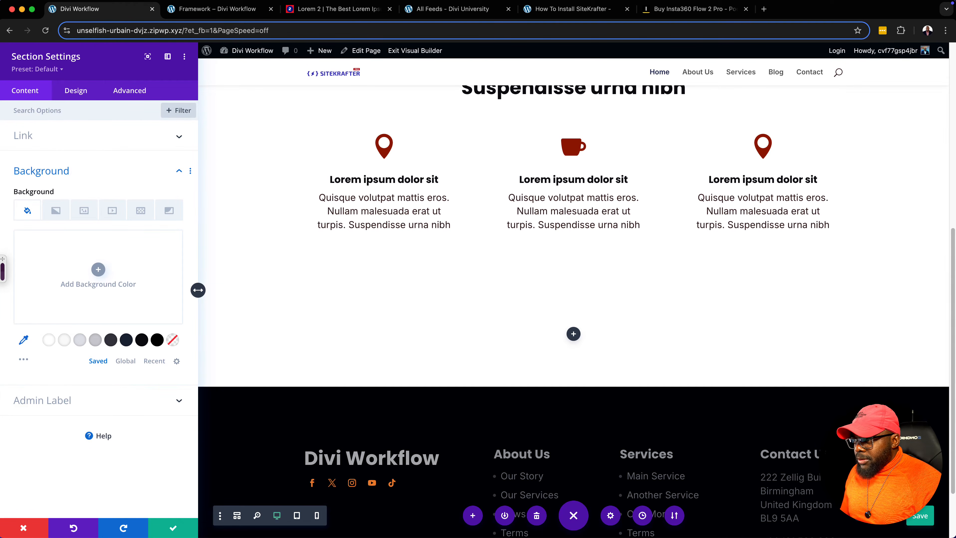
{"action": "left_click", "coordinate": [64, 340]}
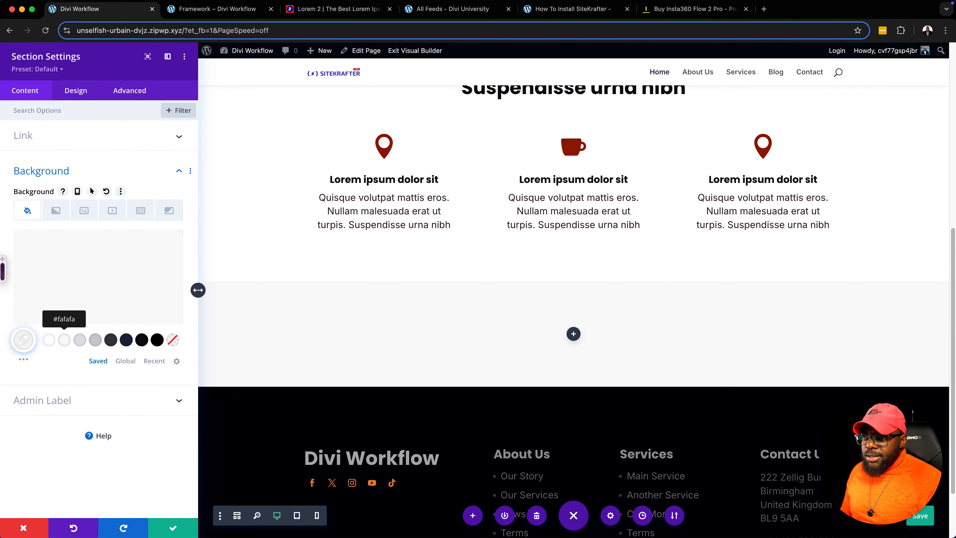
- Assign the CSS class "large-section" to the light-grey section and save the section settings
{"action": "left_click", "coordinate": [146, 89]}
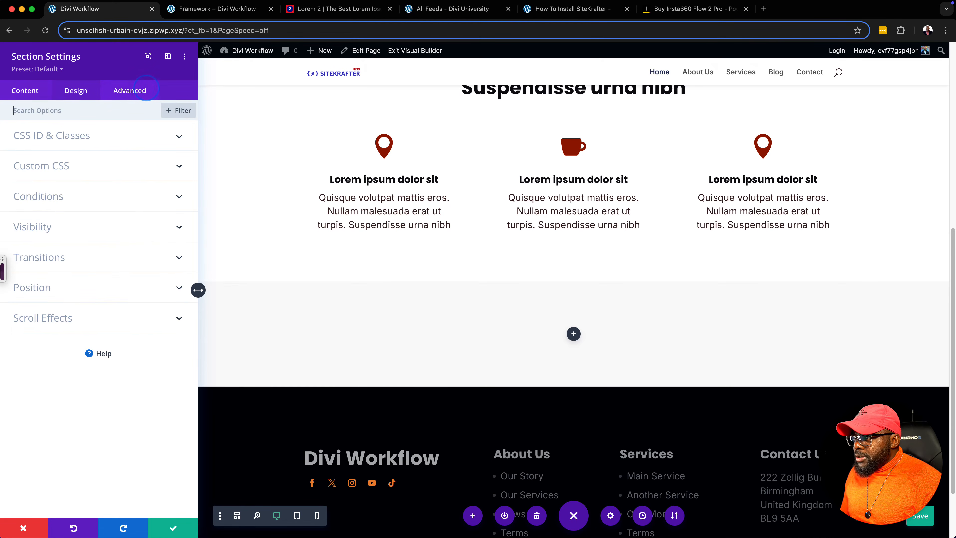
{"action": "left_click", "coordinate": [92, 136]}
{"action": "left_click", "coordinate": [67, 211]}
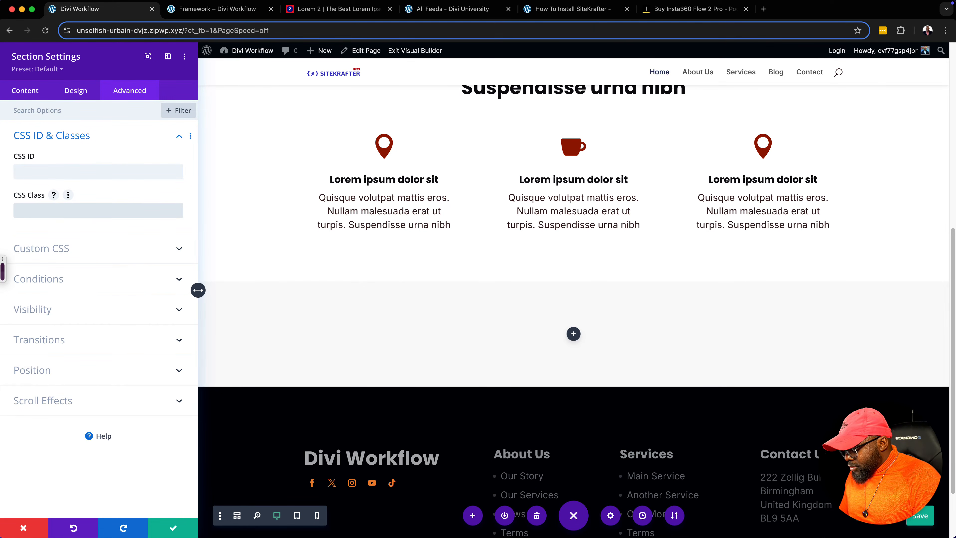
{"action": "type", "text": "large-sec"}
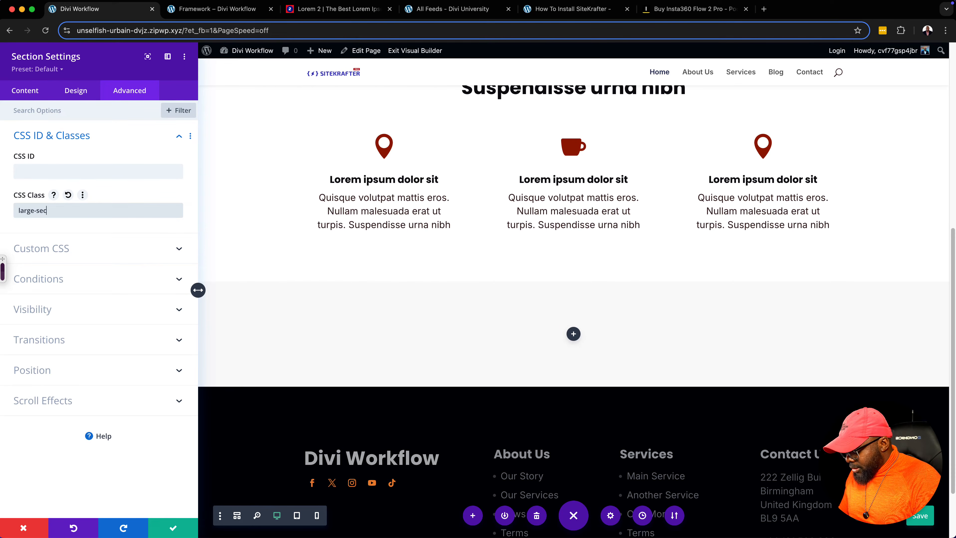
{"action": "type", "text": "tion"}
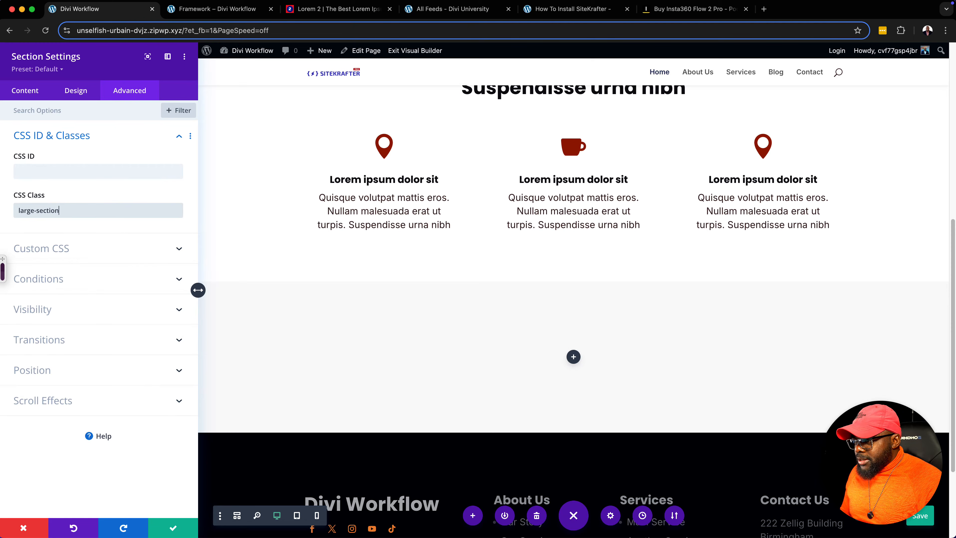
{"action": "left_click", "coordinate": [172, 528]}
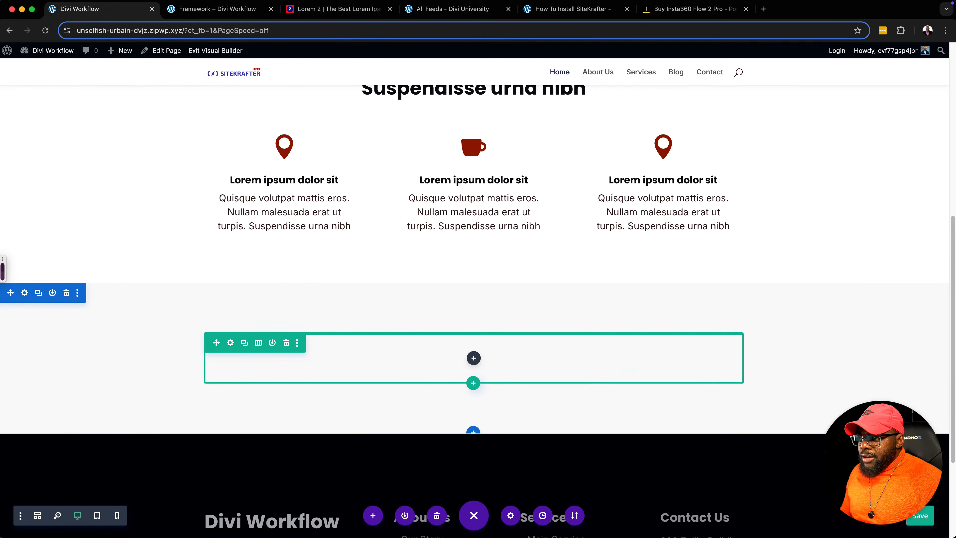
- Change the empty row to two equal columns and add an Image module in the first column
{"action": "left_click", "coordinate": [258, 342]}
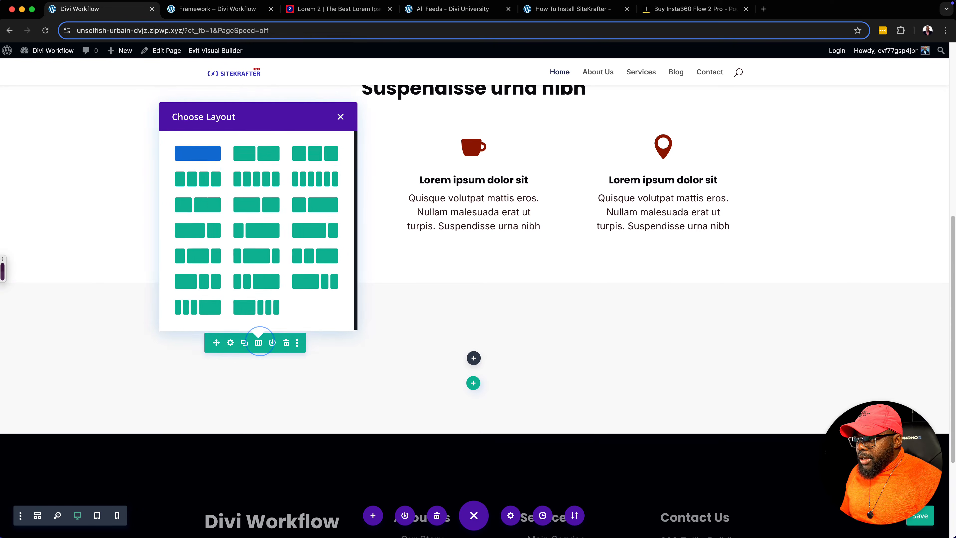
{"action": "left_click", "coordinate": [256, 153]}
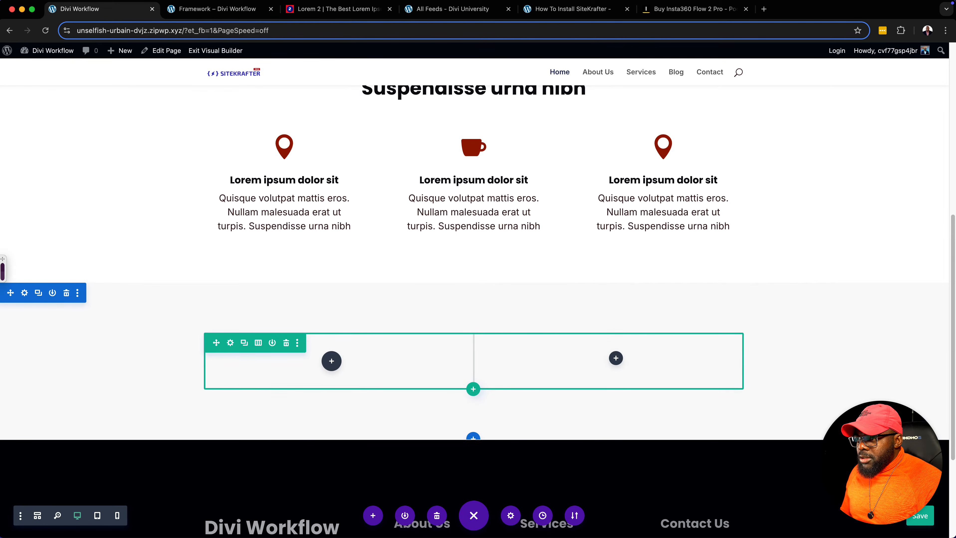
{"action": "left_click", "coordinate": [331, 360]}
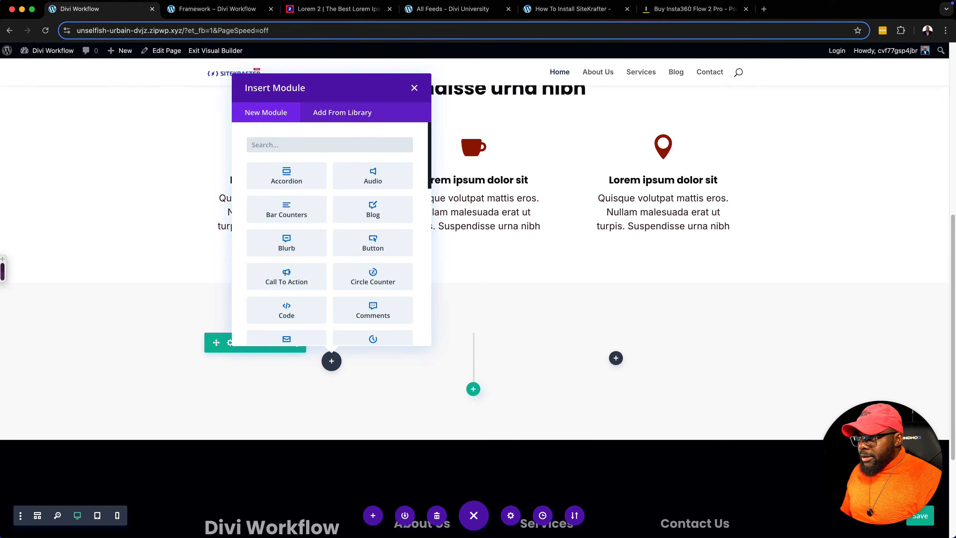
{"action": "type", "text": "image"}
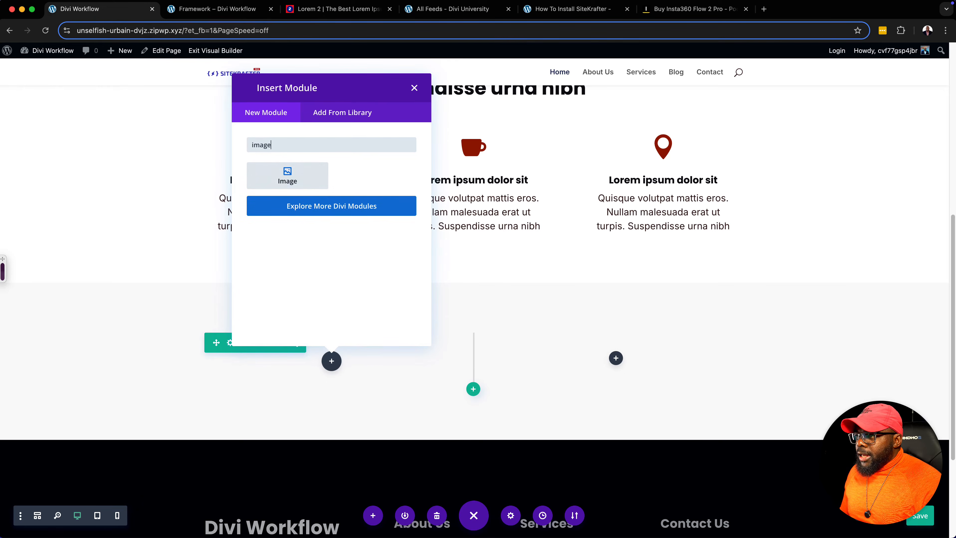
{"action": "left_click", "coordinate": [286, 175]}
- Set the module's image to the grilled fish with salad and lemon photo from the Media Library and save the module
{"action": "left_click", "coordinate": [107, 206]}
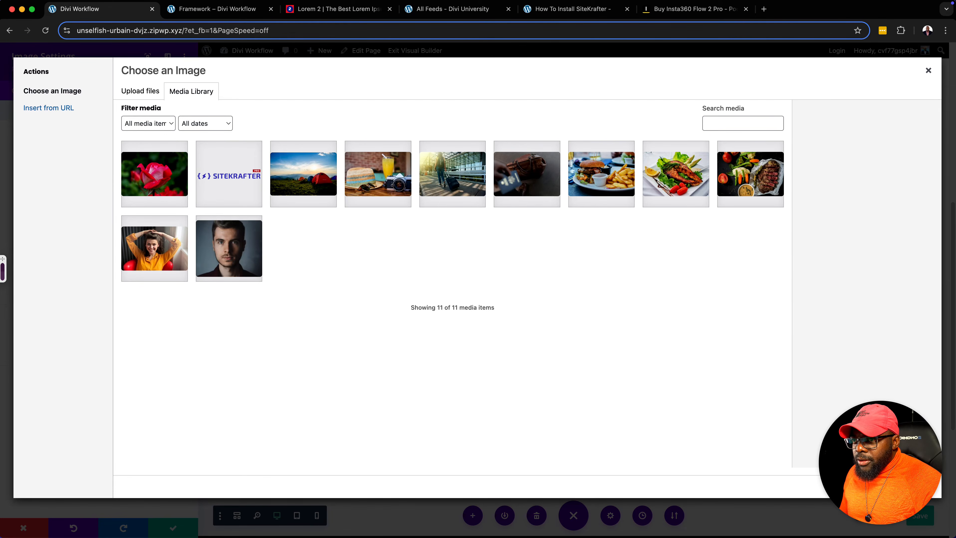
{"action": "left_click", "coordinate": [676, 174]}
{"action": "left_click_drag", "start_coordinate": [880, 463], "coordinate": [478, 462]}
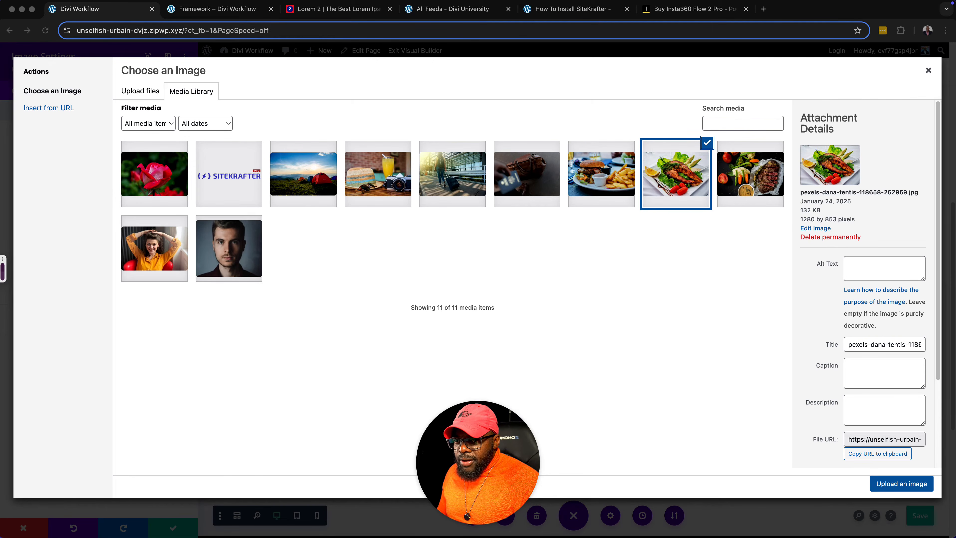
{"action": "left_click", "coordinate": [901, 484]}
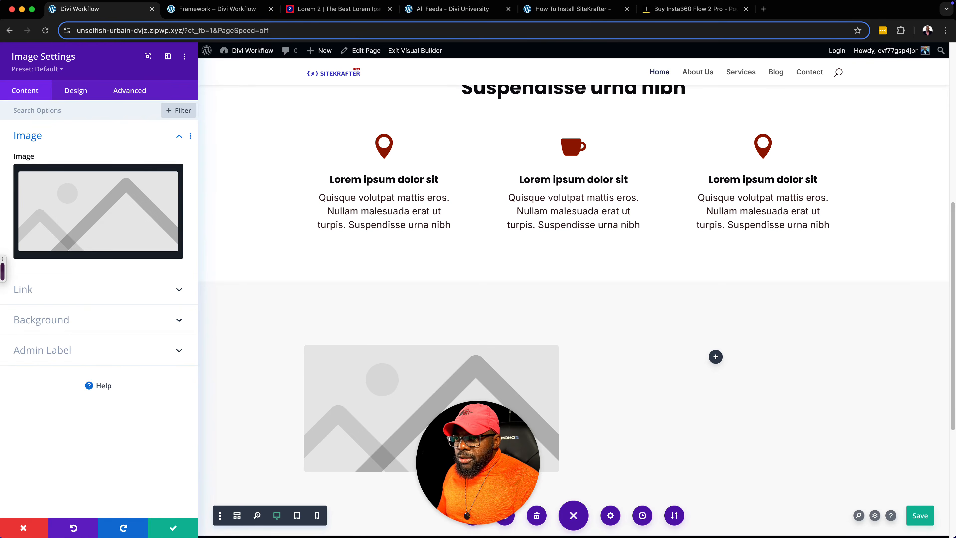
{"action": "scroll", "coordinate": [573, 302], "scroll_direction": "down", "scroll_amount": 5}
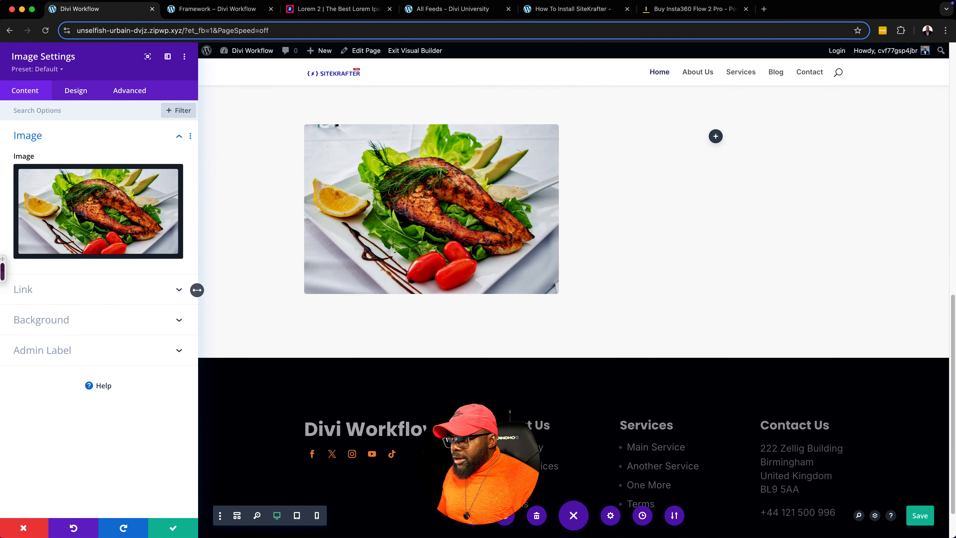
{"action": "left_click", "coordinate": [173, 527]}
{"action": "scroll", "coordinate": [473, 264], "scroll_direction": "up", "scroll_amount": 2}
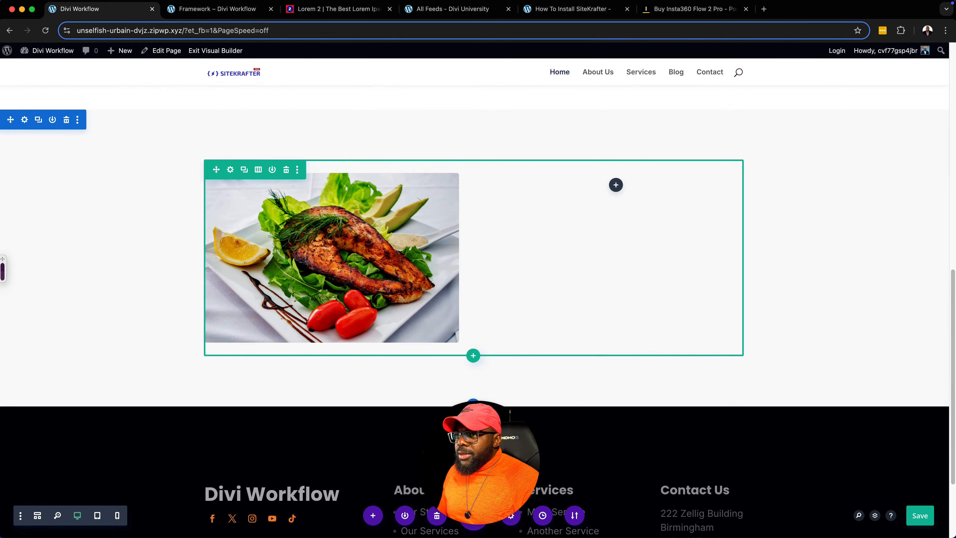
- Copy the passage from "Donec odio" to "posuere a pede." in the first paragraph on the Lorem 2 site and return to the Divi page
{"action": "left_click", "coordinate": [340, 13]}
{"action": "left_click", "coordinate": [420, 157]}
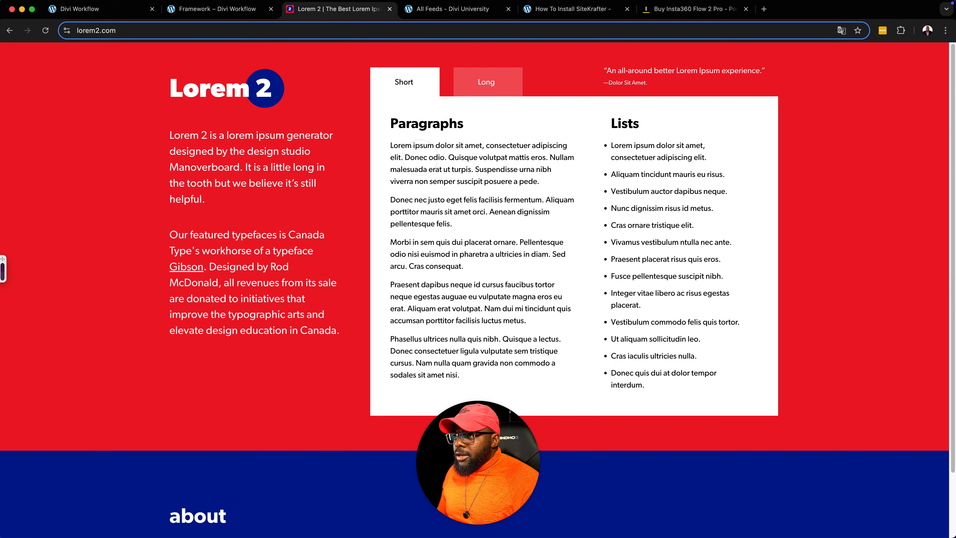
{"action": "left_click_drag", "start_coordinate": [405, 158], "coordinate": [539, 182]}
{"action": "key", "text": "super+c"}
{"action": "left_click", "coordinate": [102, 9]}
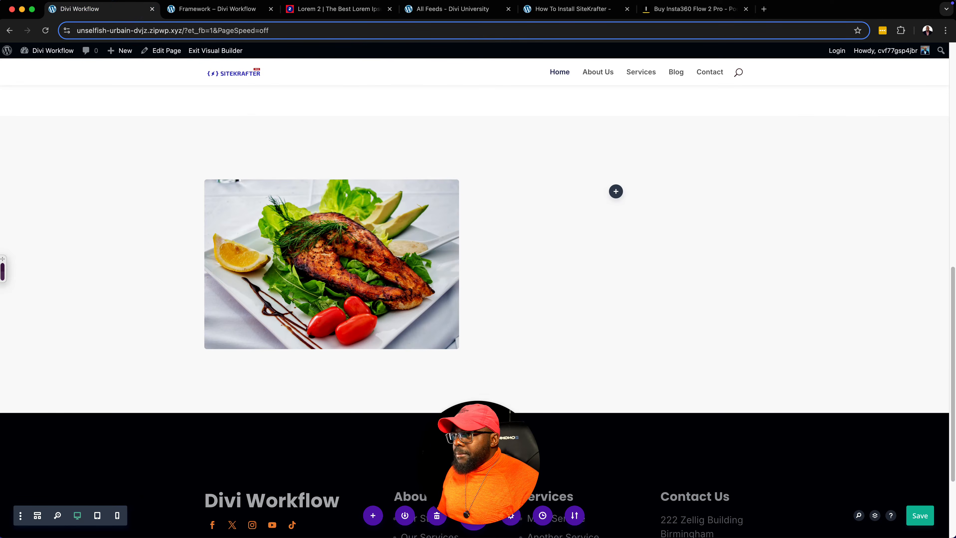
- Add a Text module in the second column and replace its placeholder body with the copied passage
{"action": "left_click", "coordinate": [615, 194]}
{"action": "type", "text": "text"}
{"action": "left_click", "coordinate": [571, 304]}
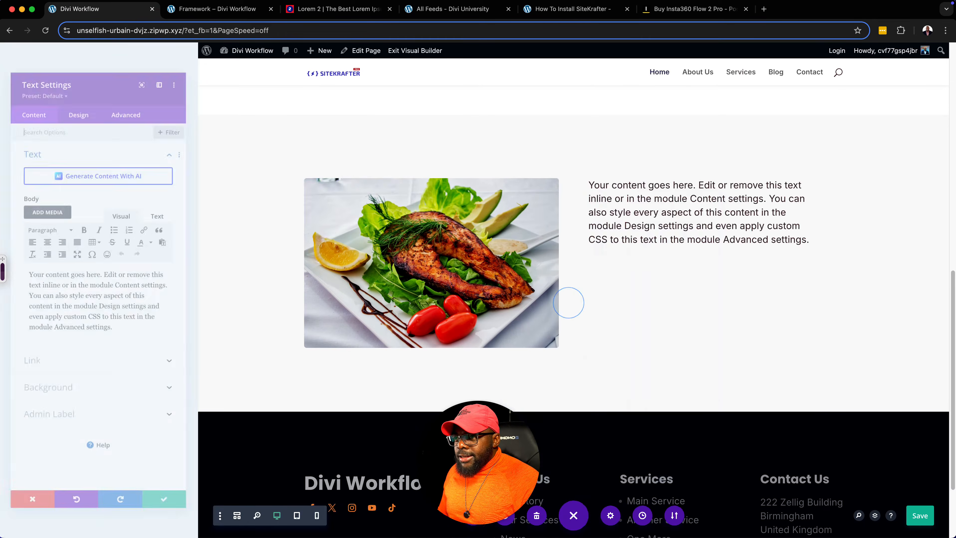
{"action": "key", "text": "super+a"}
{"action": "key", "text": "super+v"}
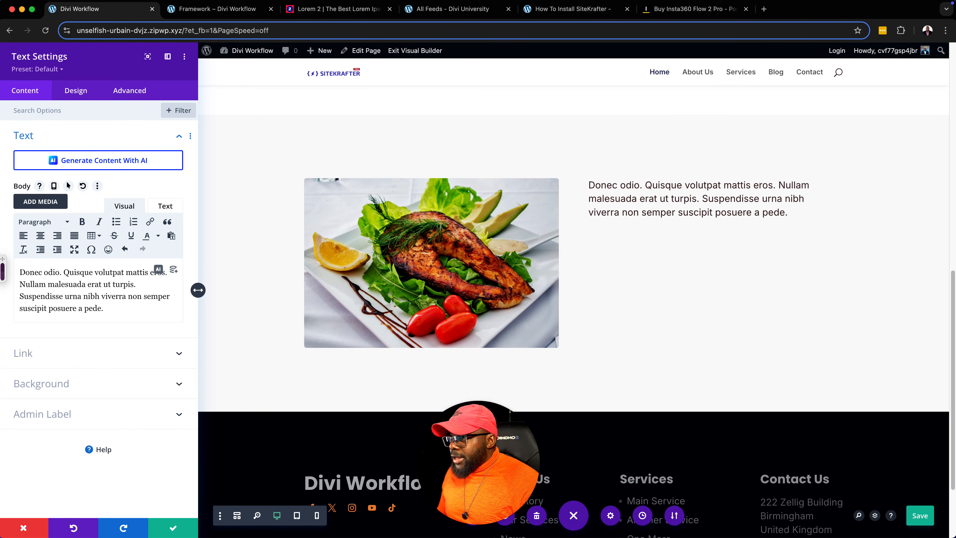
- Split the body's opening words into their own line and edit that line to read "Donec Eodio Quisque"
{"action": "left_click", "coordinate": [94, 272]}
{"action": "key", "text": "Return"}
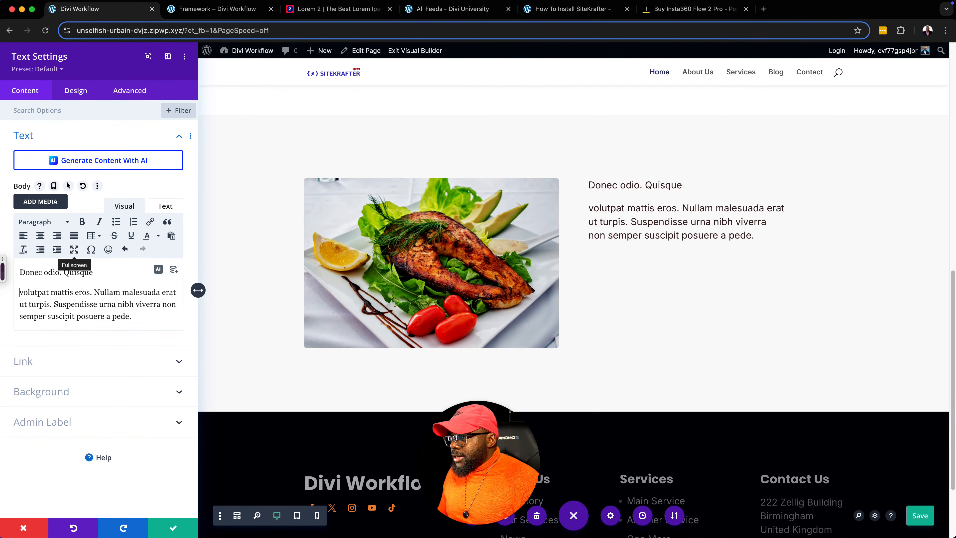
{"action": "left_click", "coordinate": [61, 272]}
{"action": "key", "text": "BackSpace"}
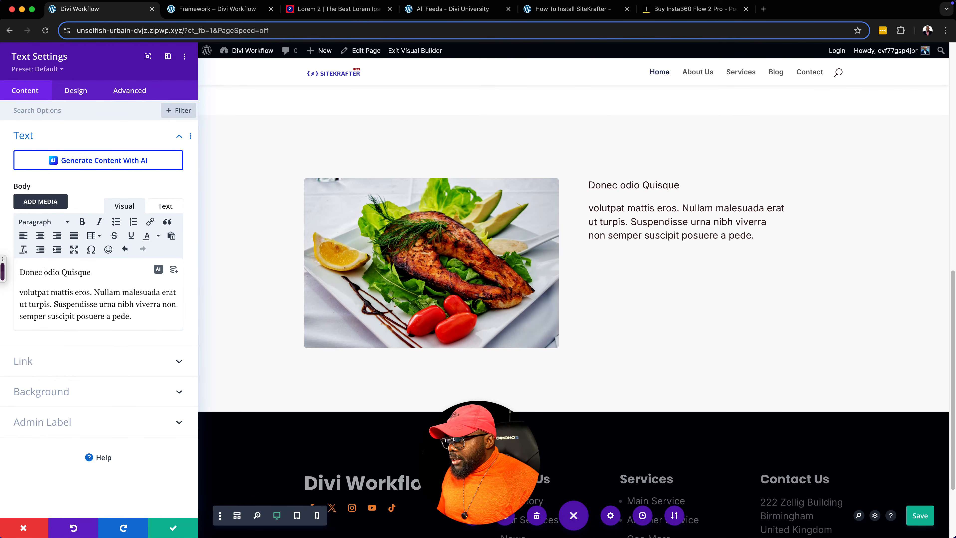
{"action": "type", "text": "E"}
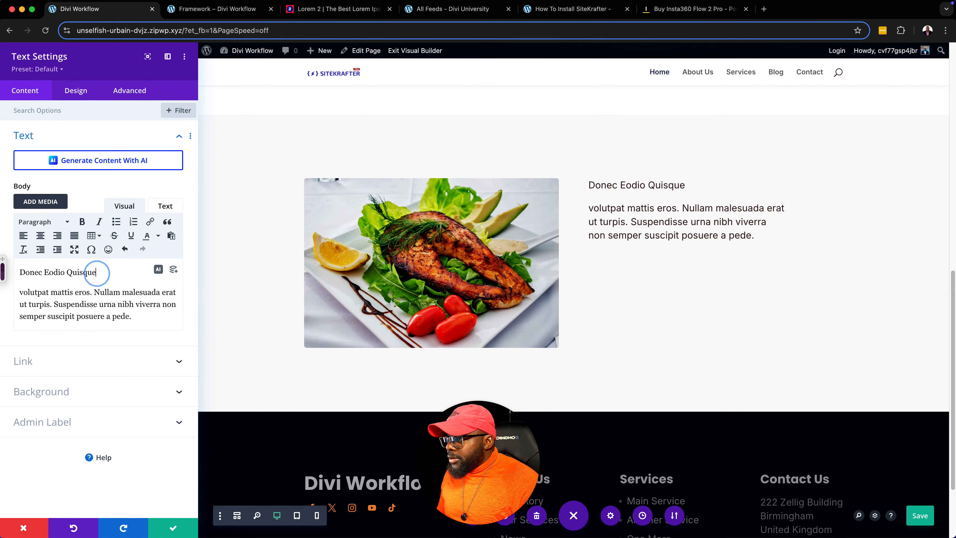
- Format the "Donec Eodio Quisque" line as Heading 3 and insert a capital "E" at the start of the paragraph below
{"action": "left_click_drag", "start_coordinate": [96, 272], "coordinate": [19, 272]}
{"action": "left_click", "coordinate": [46, 223]}
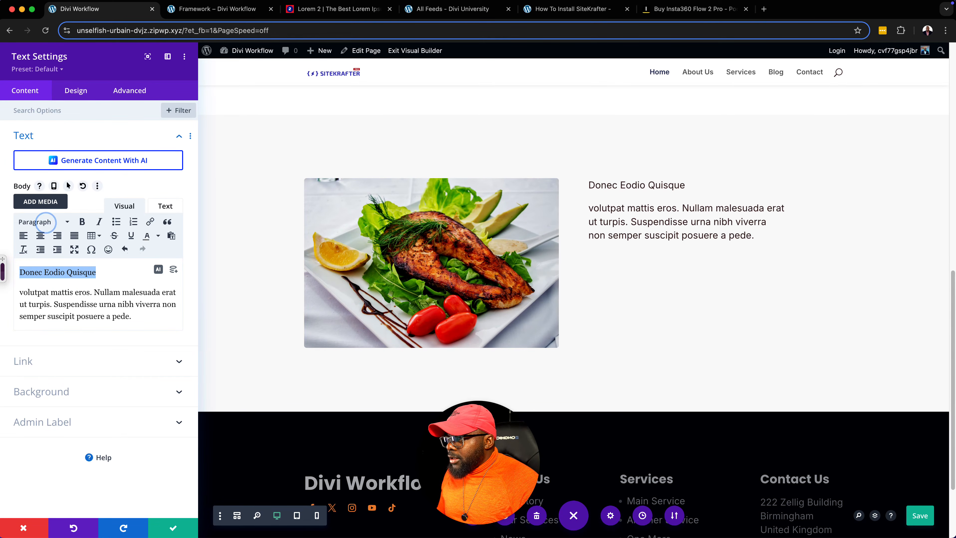
{"action": "left_click", "coordinate": [46, 291]}
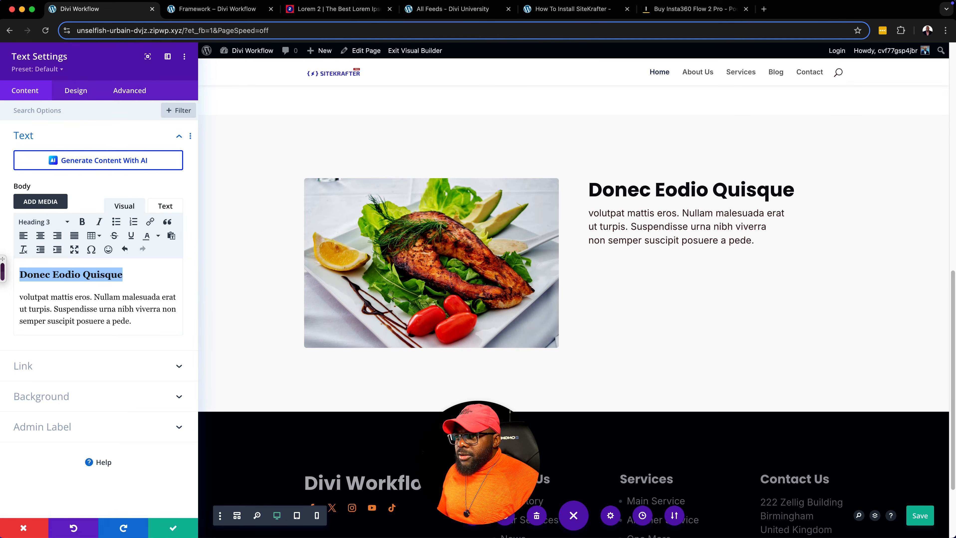
{"action": "left_click", "coordinate": [20, 297]}
{"action": "type", "text": "E"}
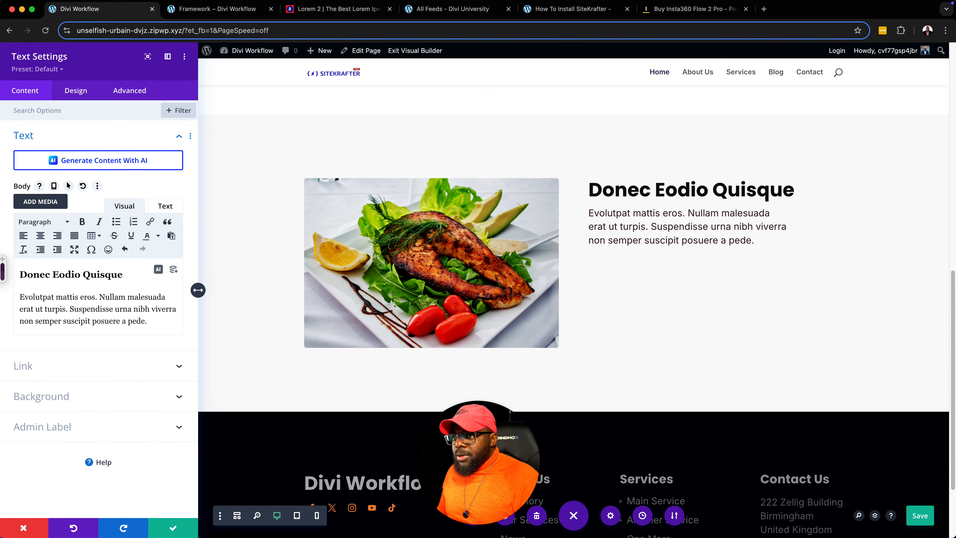
- Copy the "Donec nec justo" paragraph from the Lorem 2 site into the text body as a second paragraph and save the module
{"action": "left_click", "coordinate": [333, 9]}
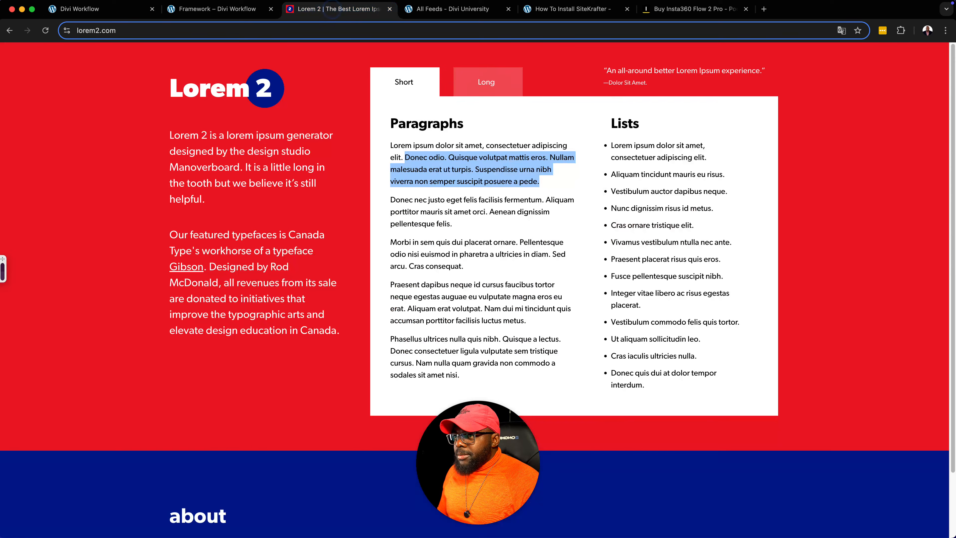
{"action": "left_click_drag", "start_coordinate": [390, 199], "coordinate": [453, 224]}
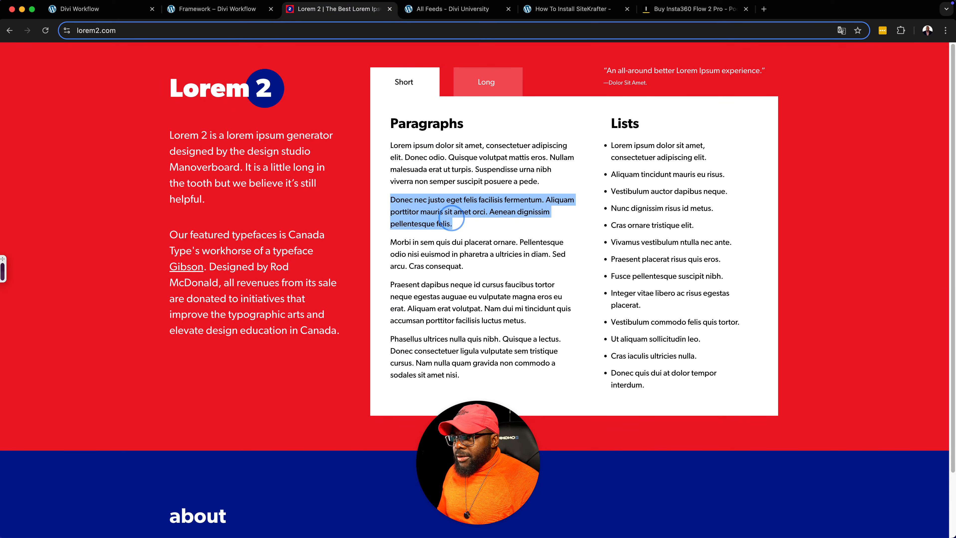
{"action": "key", "text": "super+c"}
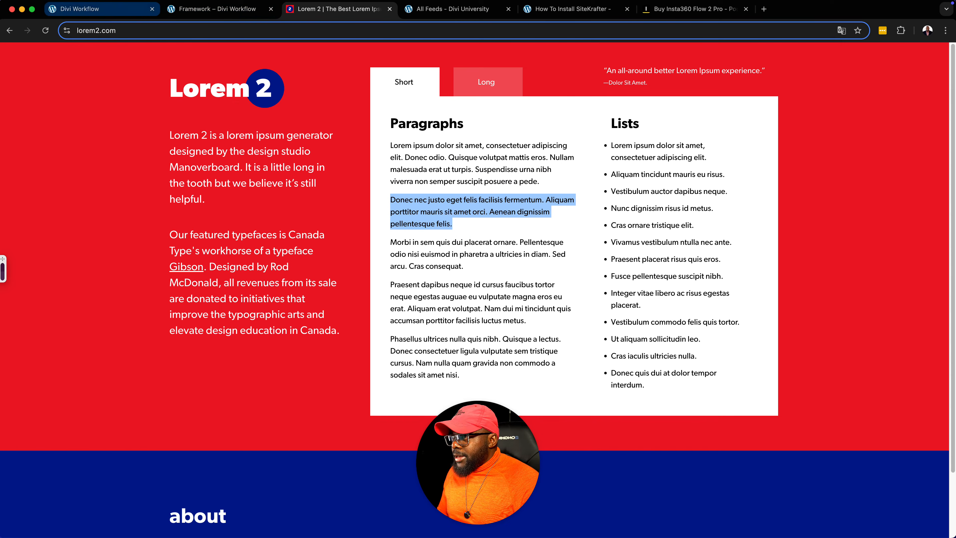
{"action": "left_click", "coordinate": [79, 9]}
{"action": "key", "text": "super+v"}
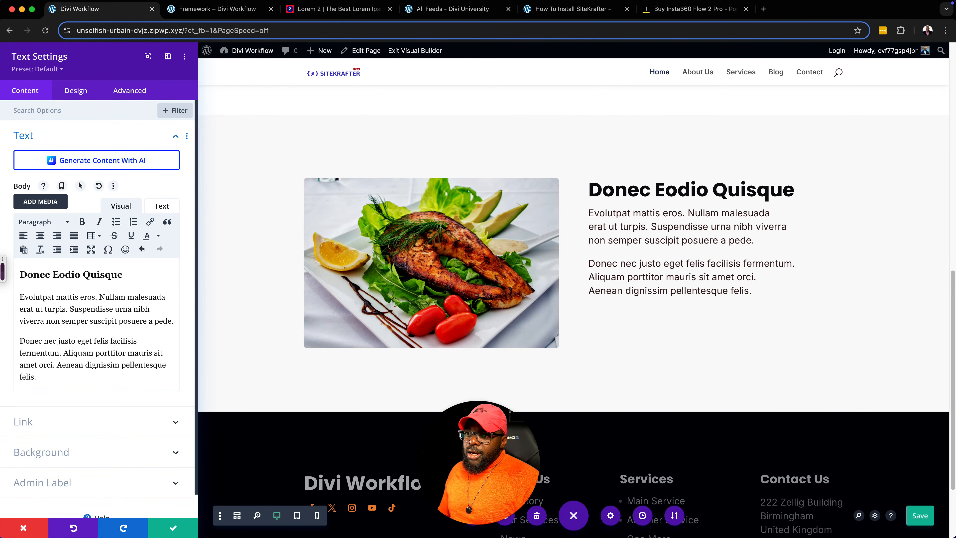
{"action": "left_click", "coordinate": [173, 528]}
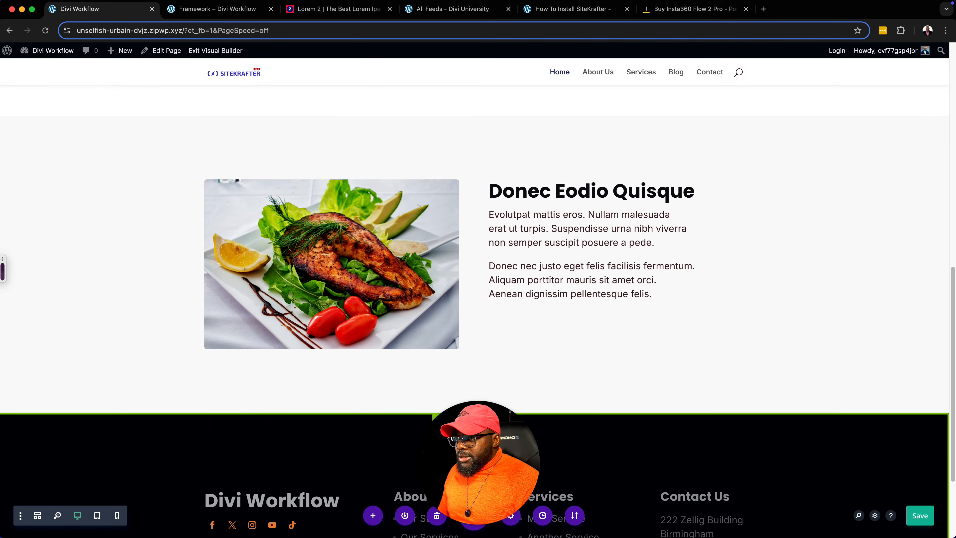
- Review the page sections, save the page and exit the visual builder
{"action": "scroll", "coordinate": [474, 290], "scroll_direction": "up", "scroll_amount": 6}
{"action": "scroll", "coordinate": [474, 290], "scroll_direction": "up", "scroll_amount": 6}
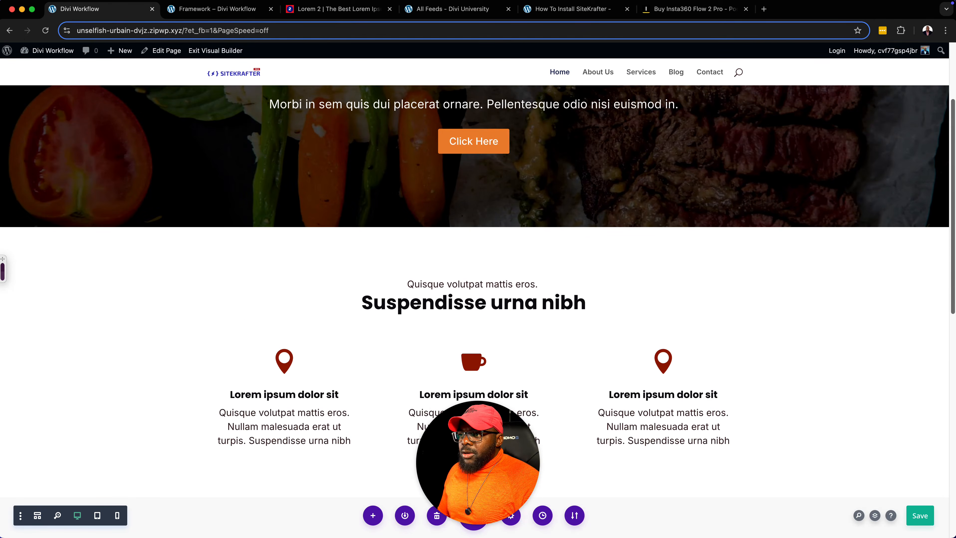
{"action": "scroll", "coordinate": [474, 290], "scroll_direction": "down", "scroll_amount": 10}
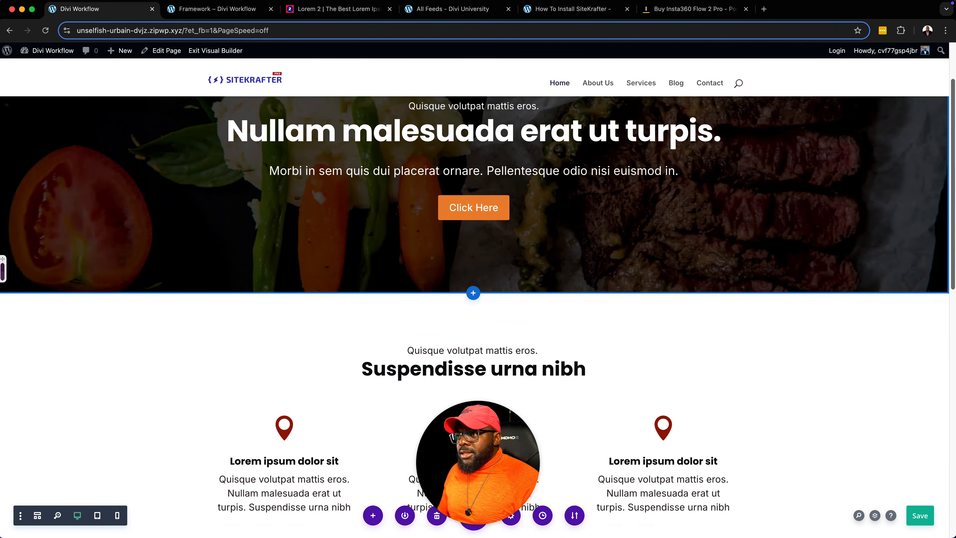
{"action": "scroll", "coordinate": [475, 290], "scroll_direction": "down", "scroll_amount": 2}
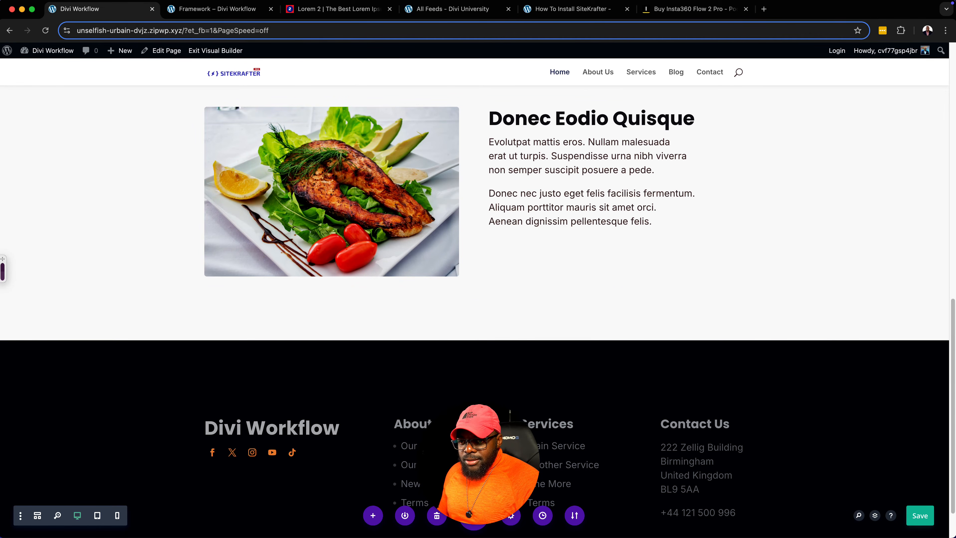
{"action": "left_click", "coordinate": [920, 515]}
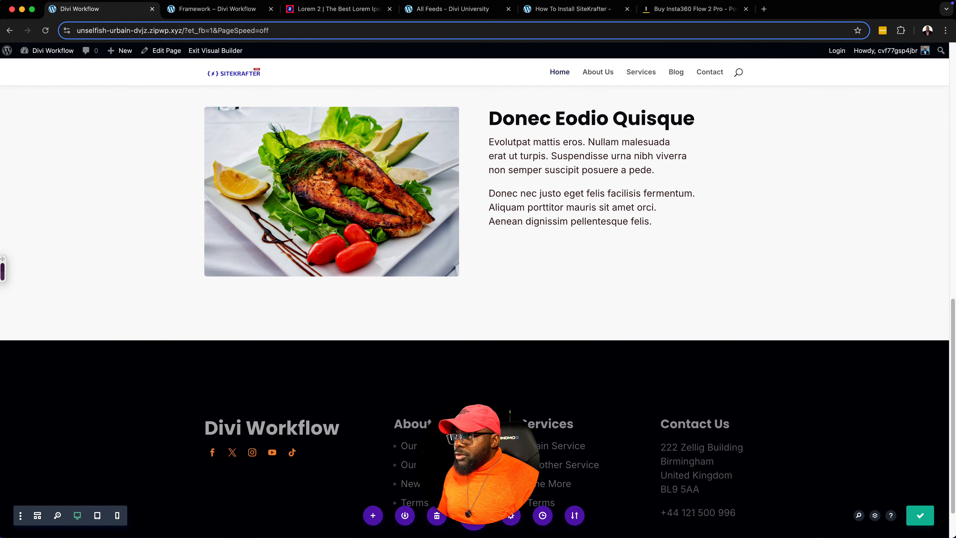
{"action": "left_click", "coordinate": [215, 50]}
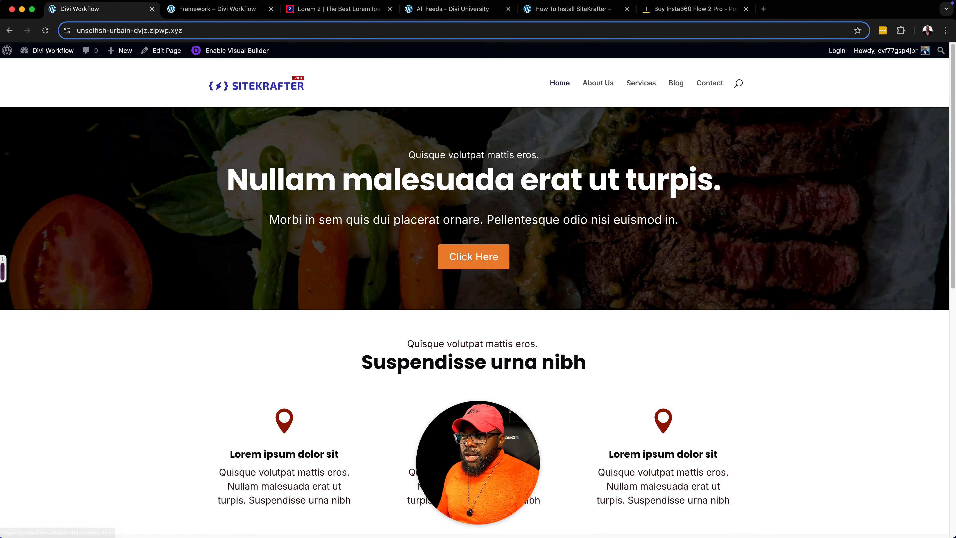
- Narrow the browser window to phone width and review the live homepage's mobile layout from hero to footer
{"action": "left_click_drag", "start_coordinate": [940, 226], "coordinate": [848, 212]}
{"action": "left_click_drag", "start_coordinate": [478, 462], "coordinate": [880, 463]}
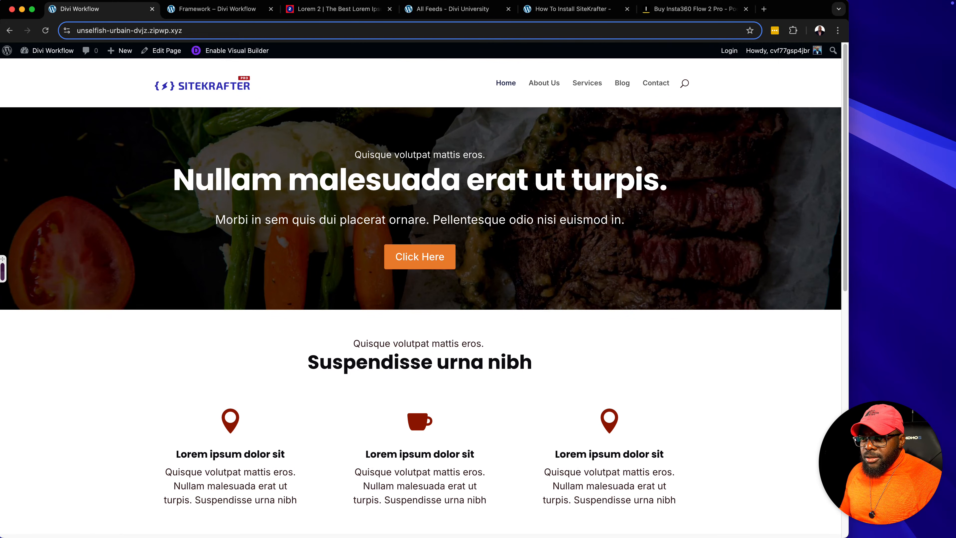
{"action": "left_click_drag", "start_coordinate": [847, 276], "coordinate": [247, 203]}
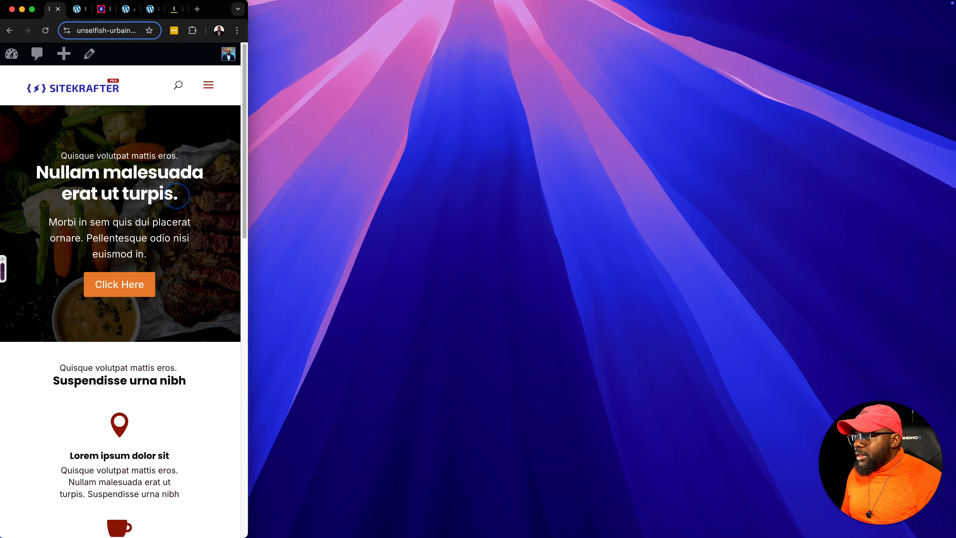
{"action": "scroll", "coordinate": [121, 290], "scroll_direction": "down", "scroll_amount": 8}
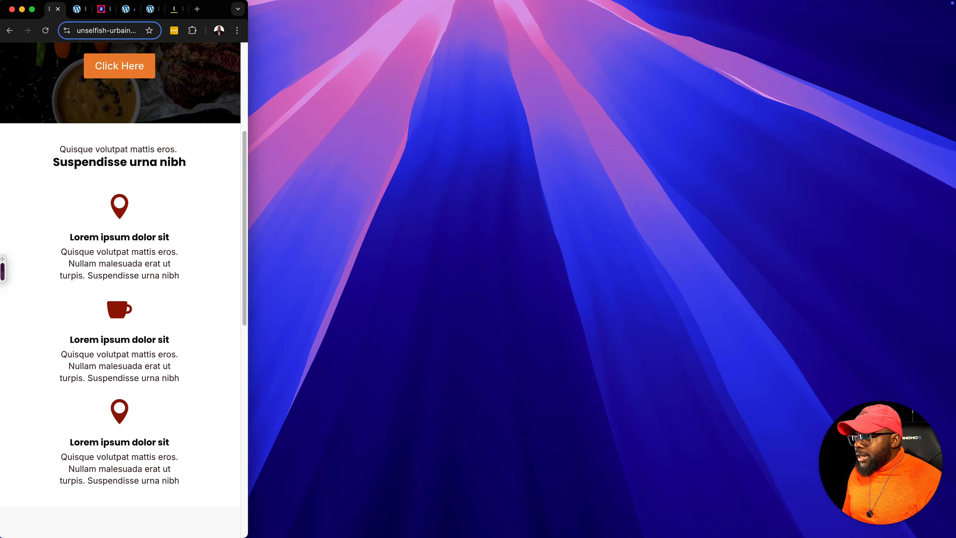
{"action": "scroll", "coordinate": [120, 290], "scroll_direction": "down", "scroll_amount": 10}
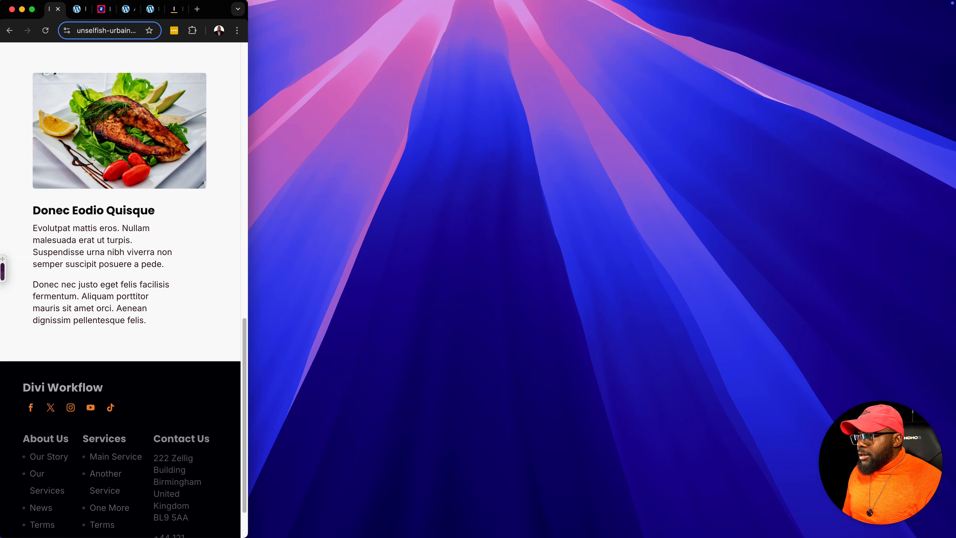
{"action": "scroll", "coordinate": [120, 290], "scroll_direction": "up", "scroll_amount": 15}
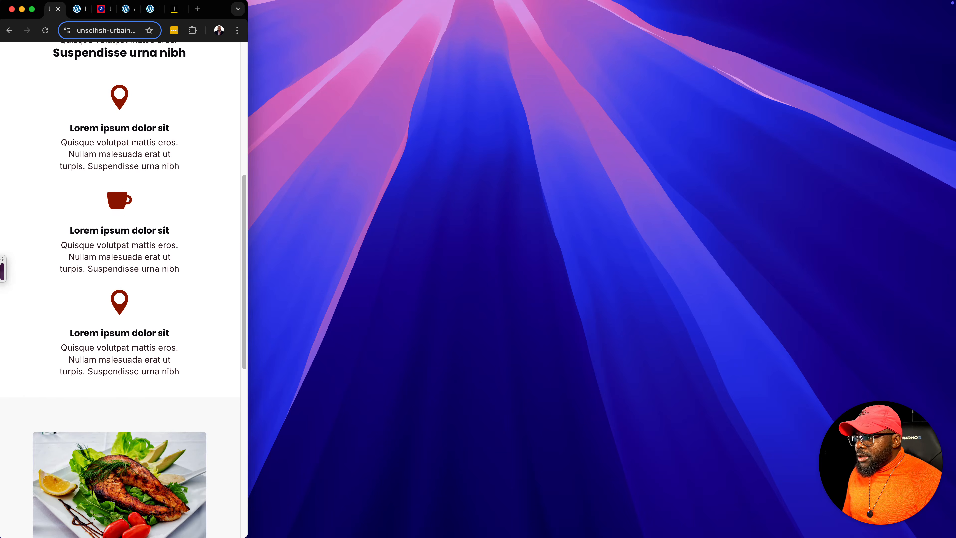
{"action": "scroll", "coordinate": [120, 290], "scroll_direction": "up", "scroll_amount": 5}
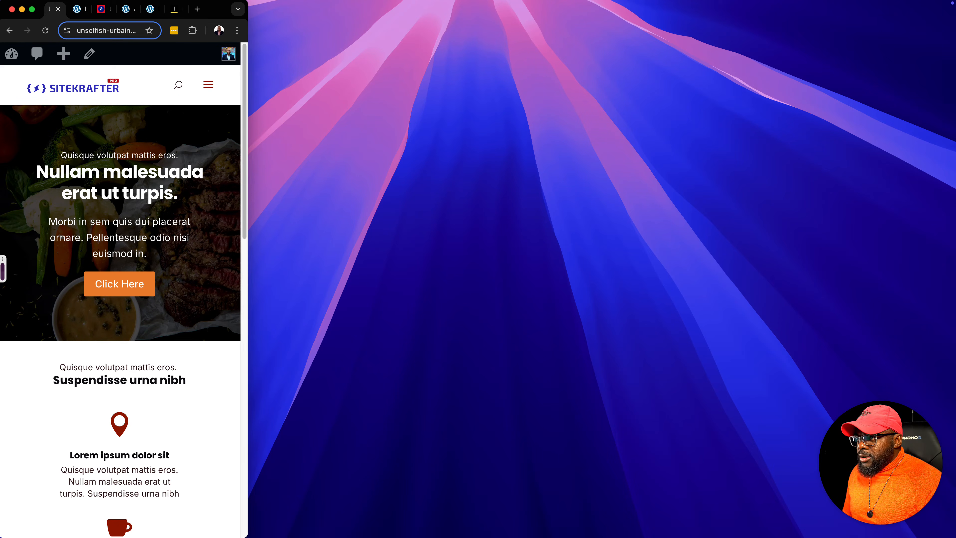
- Restore the browser window to full width and review the blurb and image-and-text sections in desktop layout
{"action": "left_click_drag", "start_coordinate": [248, 234], "coordinate": [954, 233]}
{"action": "scroll", "coordinate": [474, 290], "scroll_direction": "down", "scroll_amount": 4}
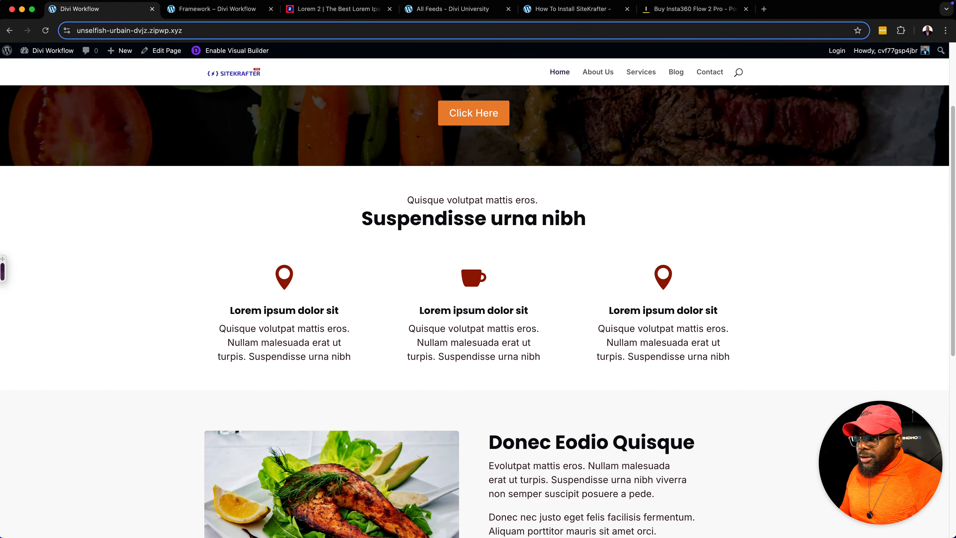
{"action": "scroll", "coordinate": [475, 290], "scroll_direction": "down", "scroll_amount": 2}
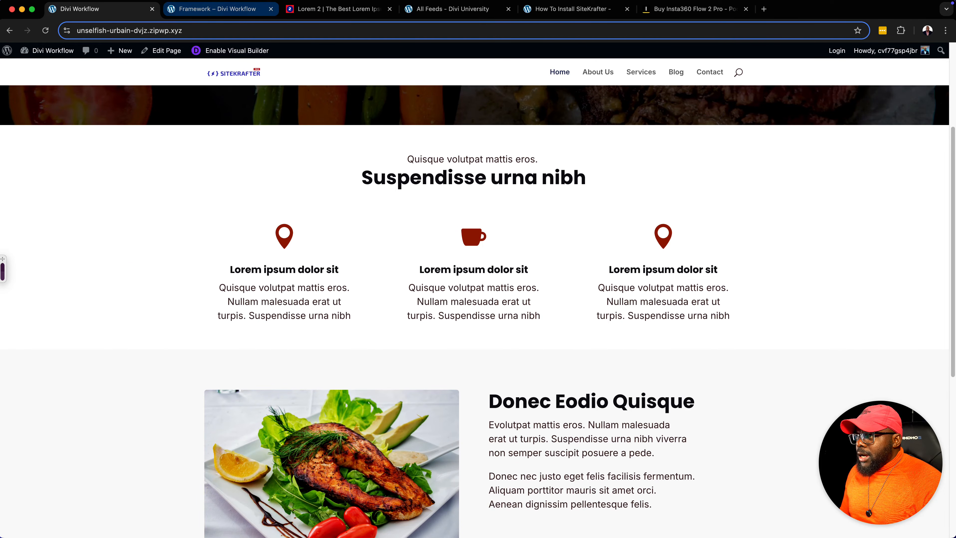
- Open the homepage in the visual builder and collapse the Fluid + Responsive Sections list on the Framework page
{"action": "left_click", "coordinate": [232, 52]}
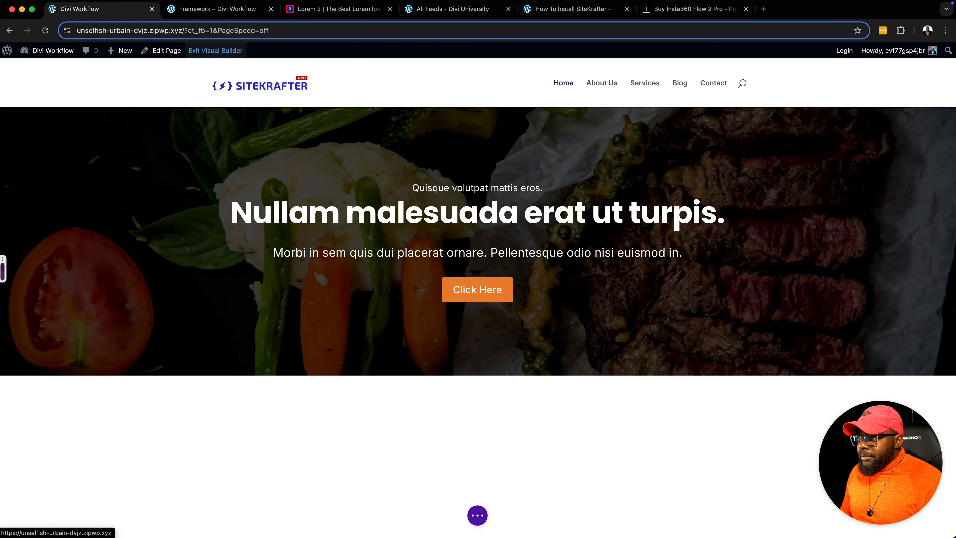
{"action": "left_click", "coordinate": [241, 9]}
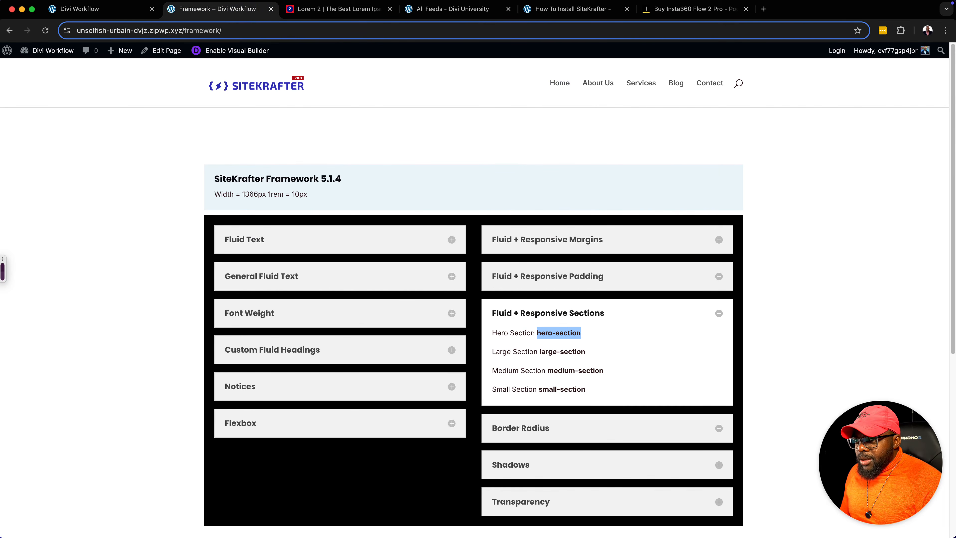
{"action": "left_click", "coordinate": [718, 313]}
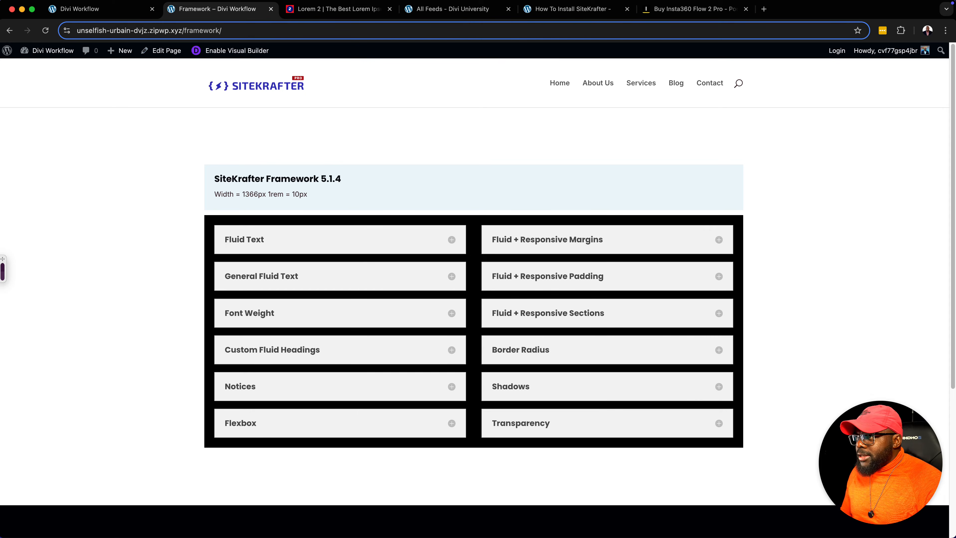
{"action": "left_click", "coordinate": [90, 9]}
{"action": "scroll", "coordinate": [474, 278], "scroll_direction": "down", "scroll_amount": 4}
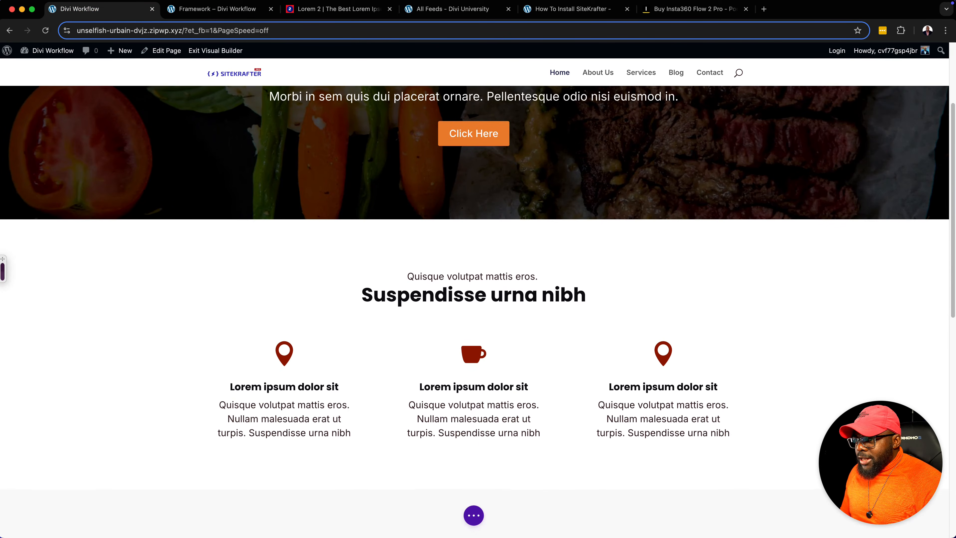
{"action": "scroll", "coordinate": [285, 376], "scroll_direction": "down", "scroll_amount": 1}
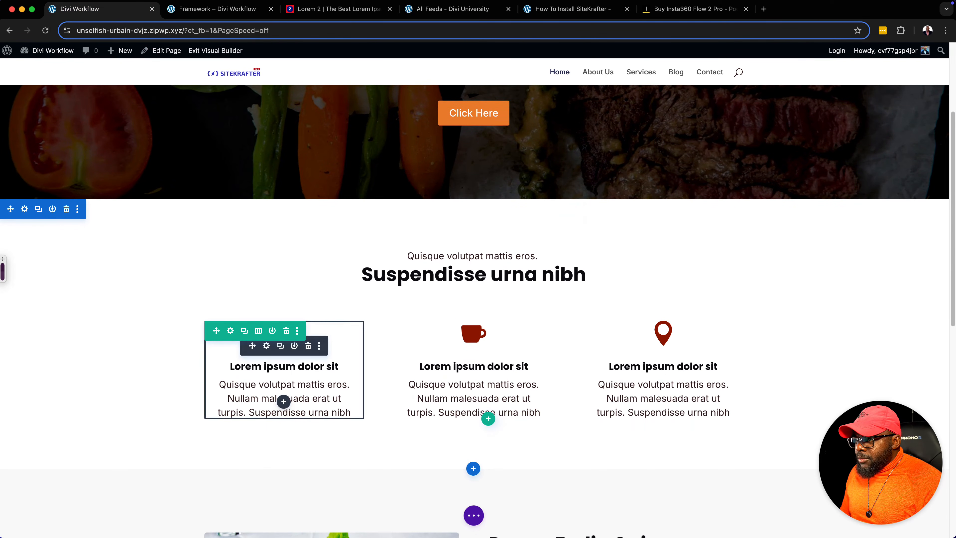
- Give the first blurb under "Suspendisse urna nibh" the CSS classes "padding-large sk"
{"action": "left_click", "coordinate": [266, 345]}
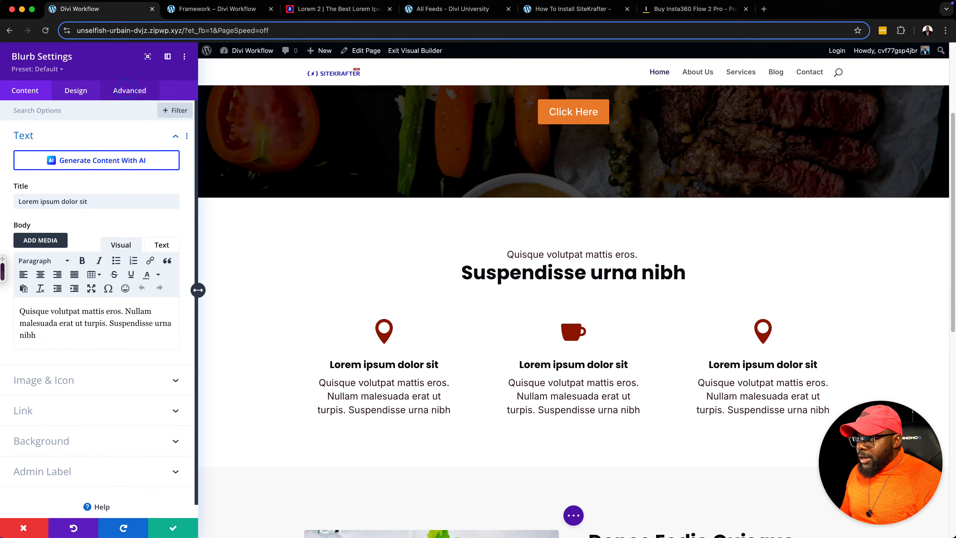
{"action": "left_click", "coordinate": [129, 91]}
{"action": "left_click", "coordinate": [85, 135]}
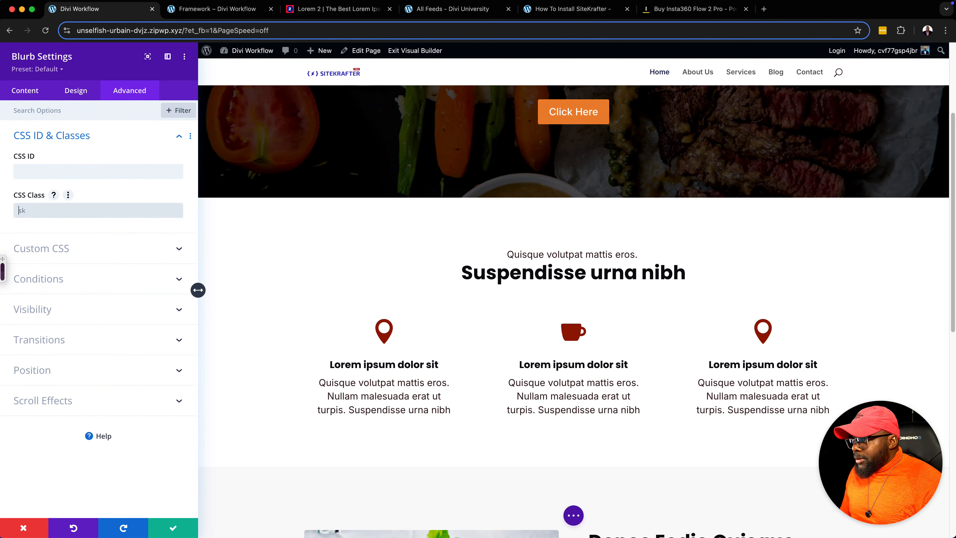
{"action": "type", "text": "pad"}
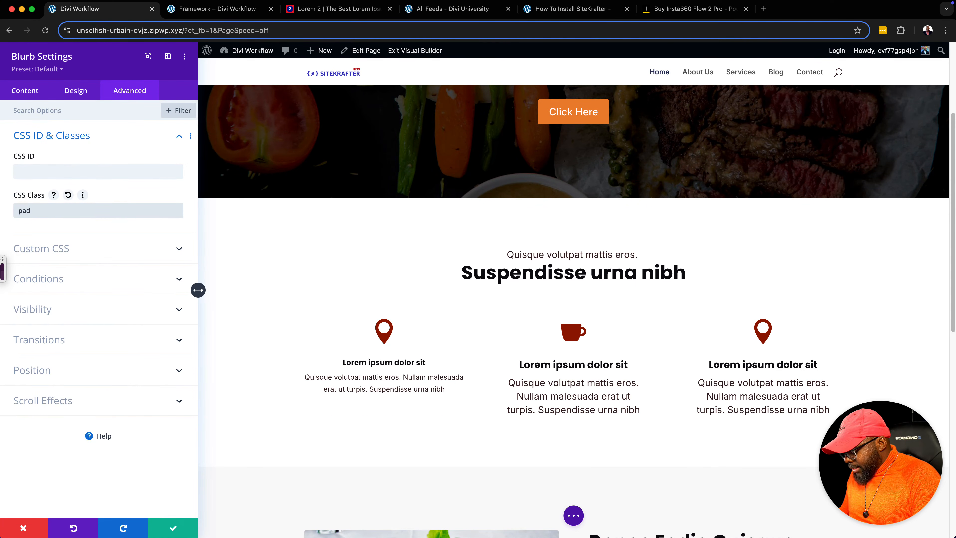
{"action": "type", "text": "ding-large"}
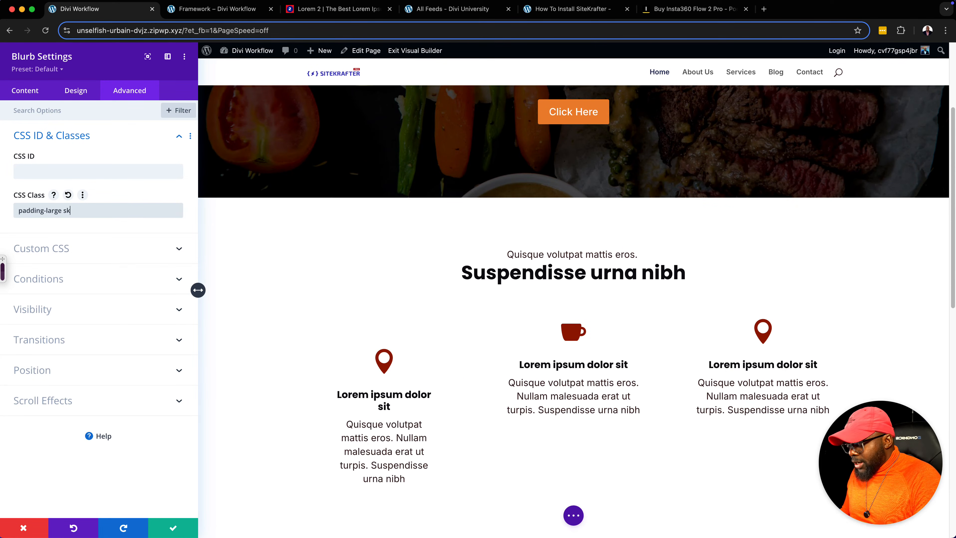
{"action": "type", "text": " sk"}
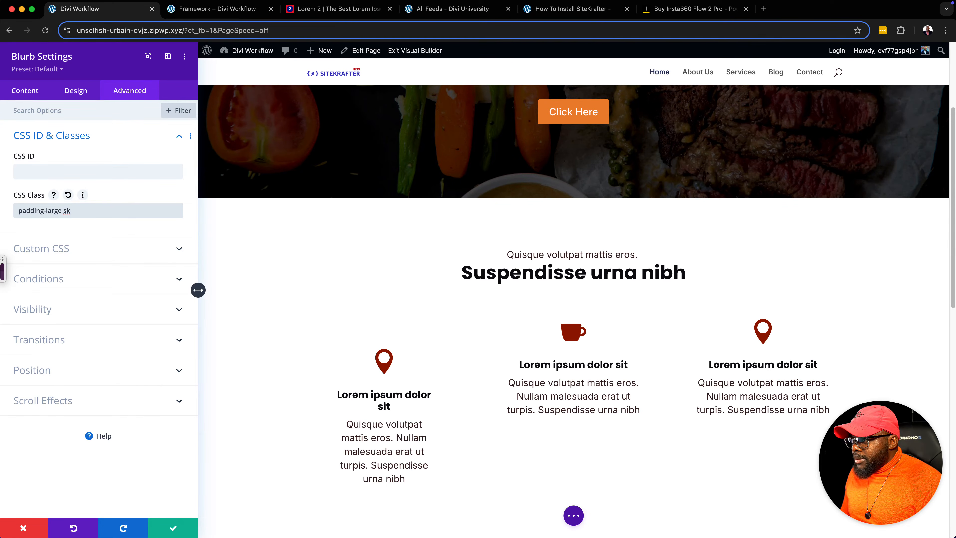
- Replace the first blurb's padding-large class with padding-medium, keeping the sk class
{"action": "left_click", "coordinate": [61, 211]}
{"action": "key", "text": "BackSpace"}
{"action": "key", "text": "BackSpace"}
{"action": "key", "text": "BackSpace"}
{"action": "key", "text": "BackSpace"}
{"action": "key", "text": "BackSpace"}
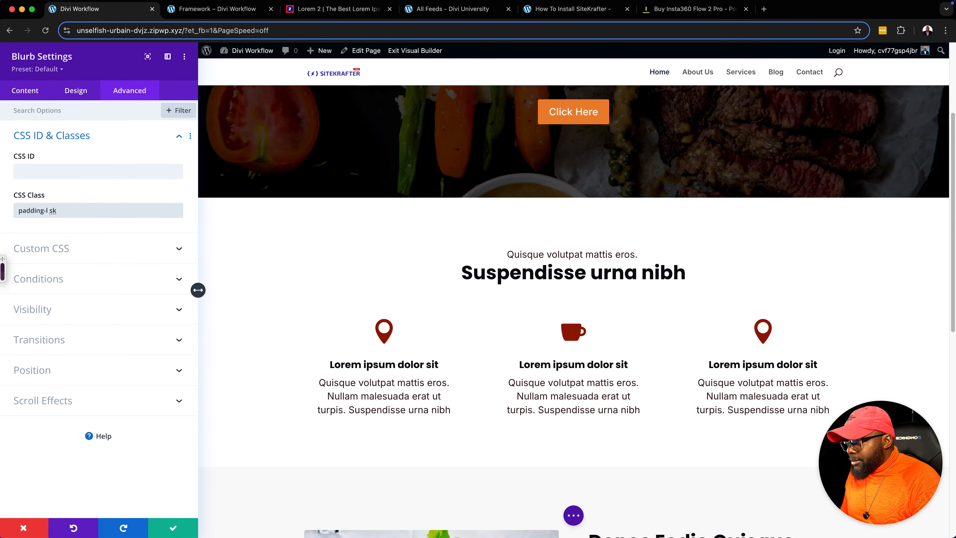
{"action": "type", "text": "medium"}
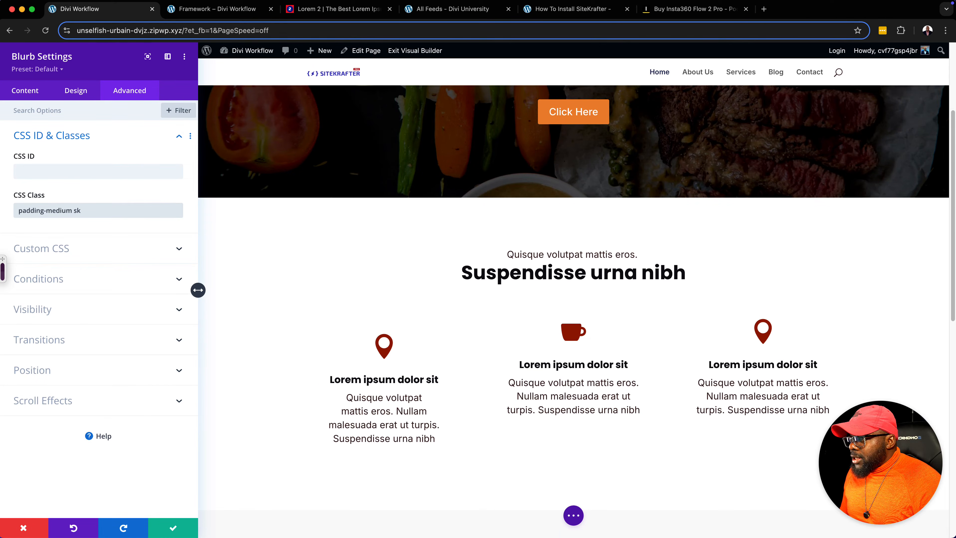
- Set the first blurb's background color to the saved light grey #fafafa
{"action": "left_click", "coordinate": [25, 90]}
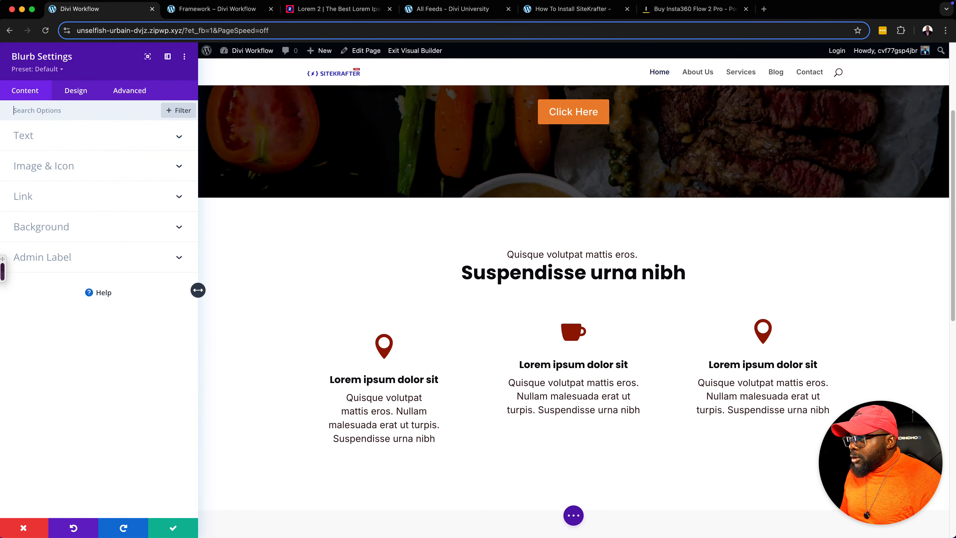
{"action": "left_click", "coordinate": [42, 226]}
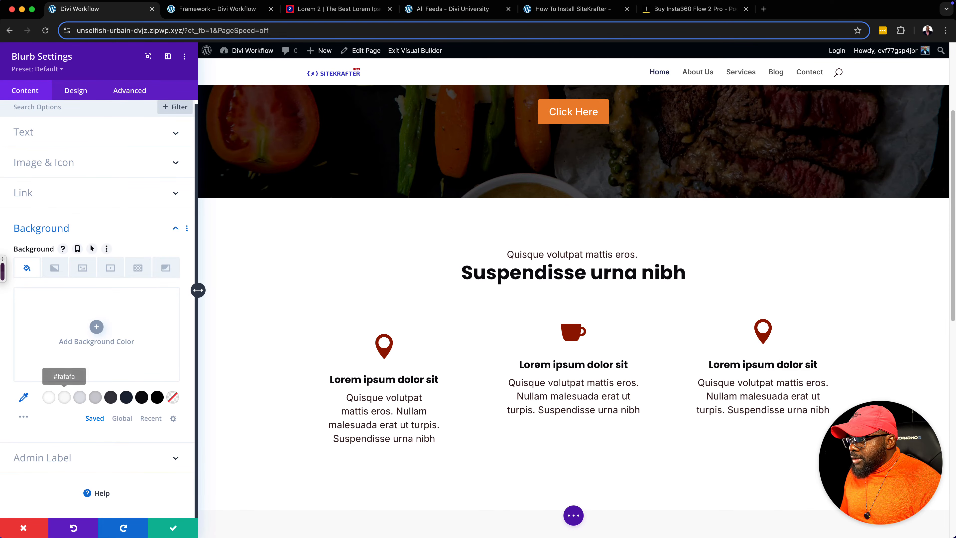
{"action": "left_click", "coordinate": [64, 397]}
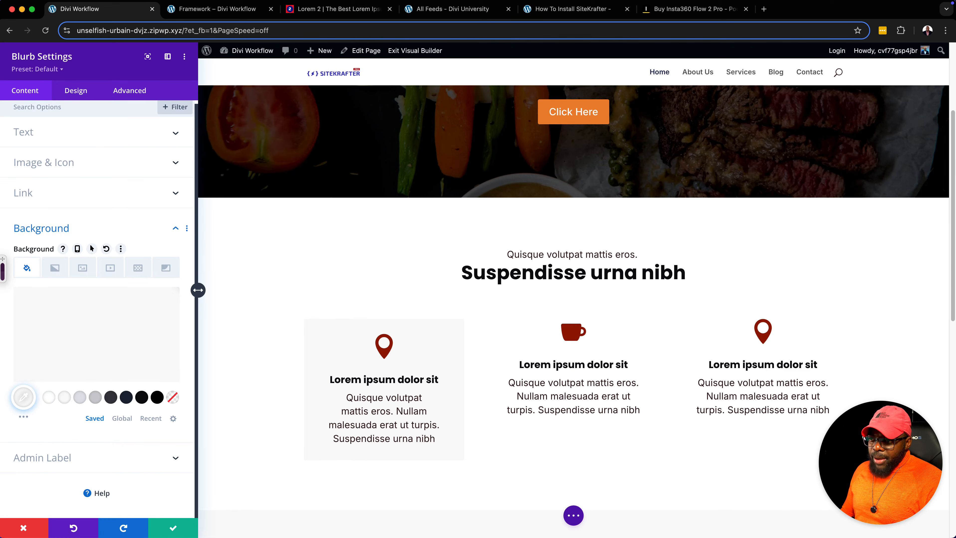
{"action": "scroll", "coordinate": [385, 302], "scroll_direction": "down", "scroll_amount": 3}
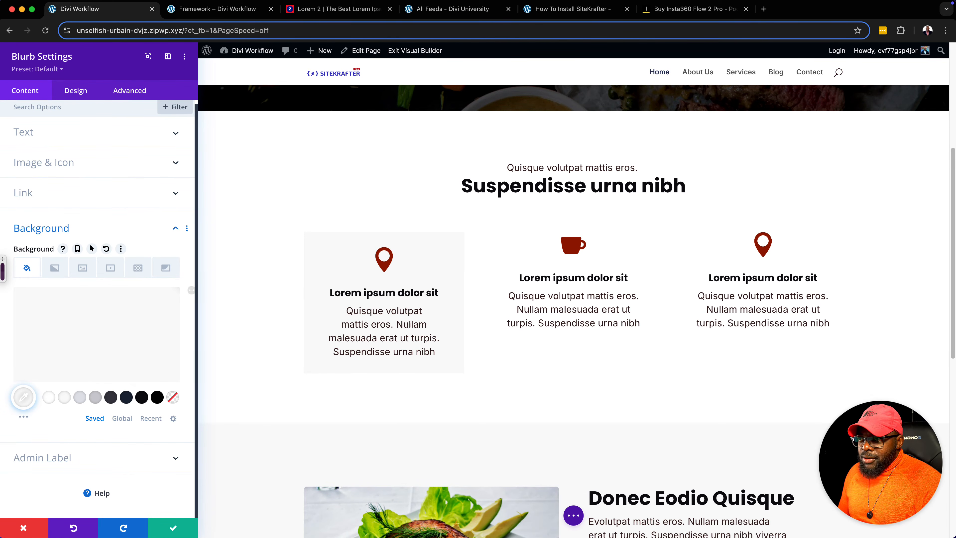
- Copy the radius-medium class from the Framework page's Border Radius list and append it to the first blurb's CSS classes
{"action": "left_click", "coordinate": [129, 90]}
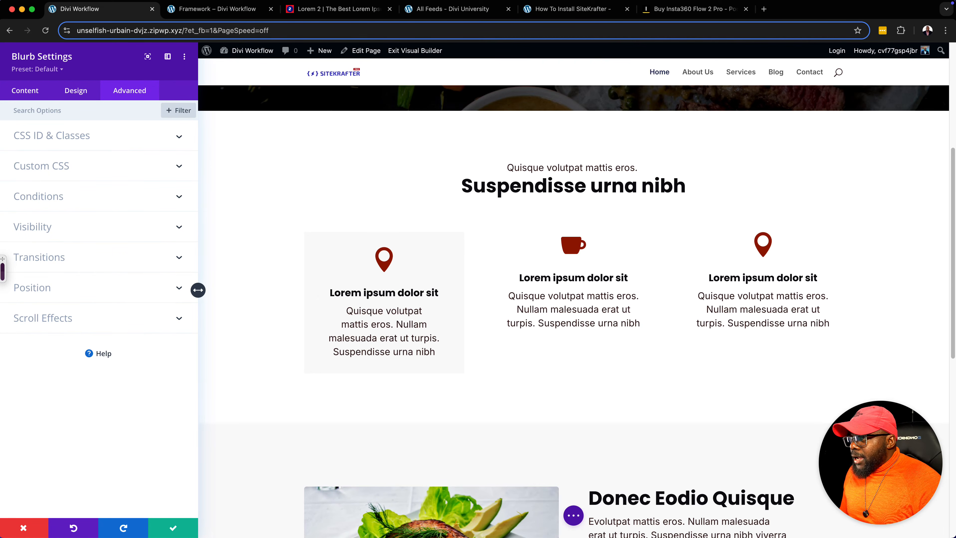
{"action": "left_click", "coordinate": [86, 135]}
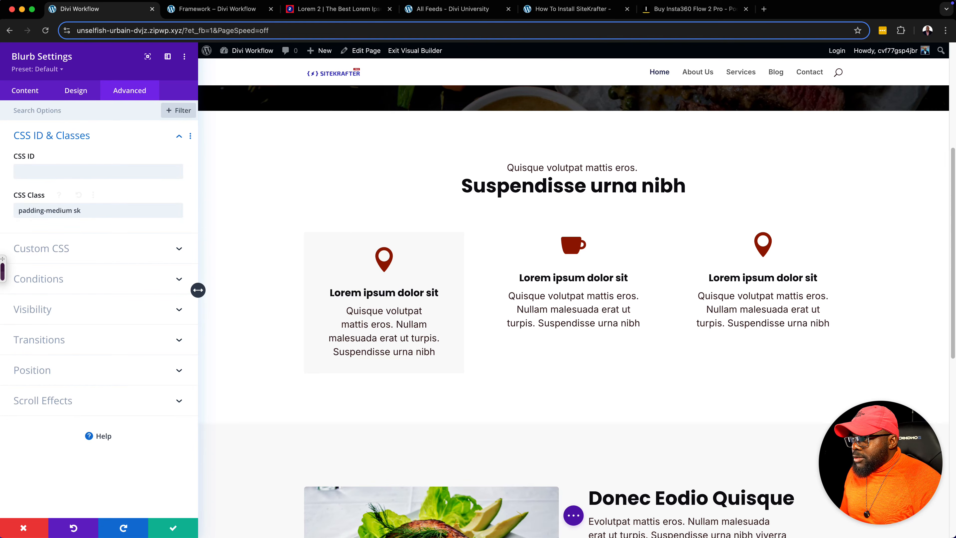
{"action": "left_click", "coordinate": [108, 213]}
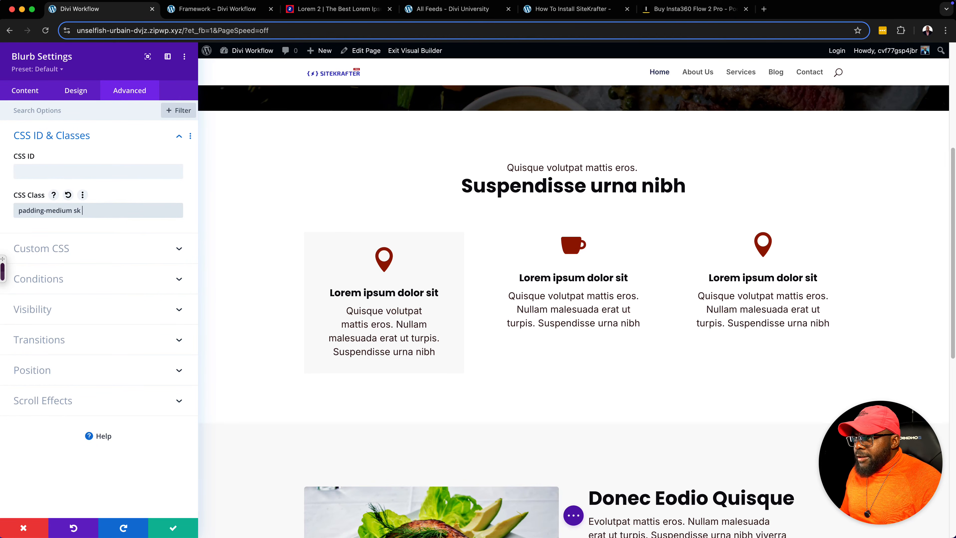
{"action": "left_click", "coordinate": [228, 11]}
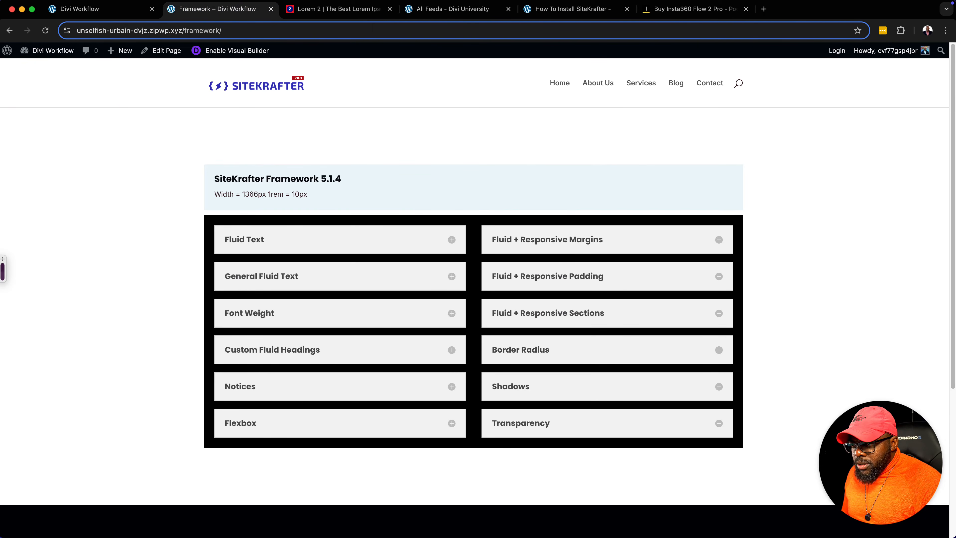
{"action": "left_click", "coordinate": [576, 351]}
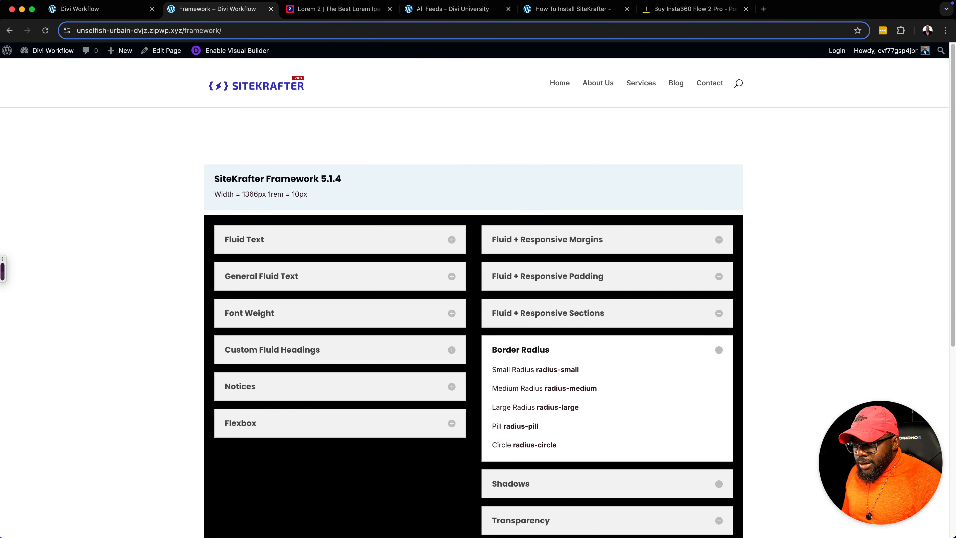
{"action": "left_click_drag", "start_coordinate": [545, 388], "coordinate": [607, 390]}
{"action": "key", "text": "super+c"}
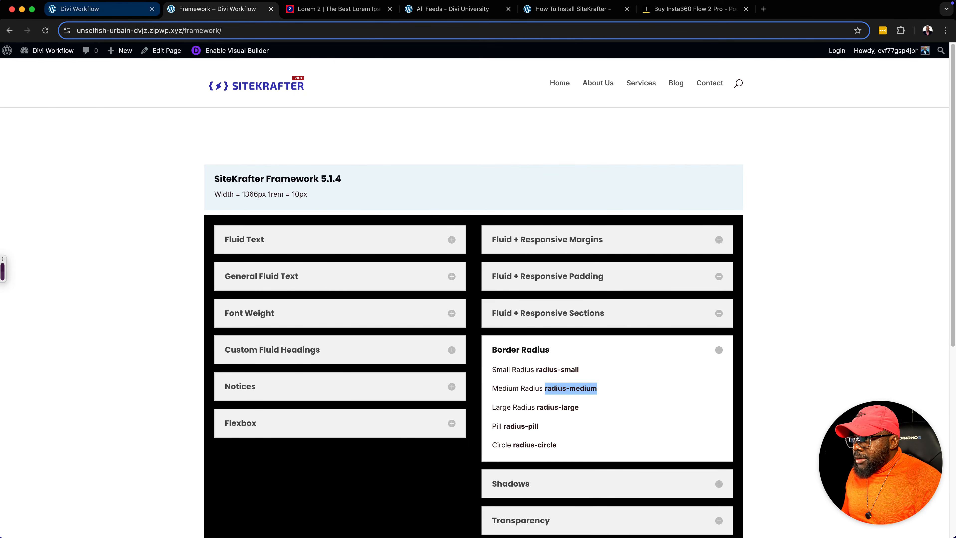
{"action": "left_click", "coordinate": [102, 9]}
{"action": "key", "text": "super+v"}
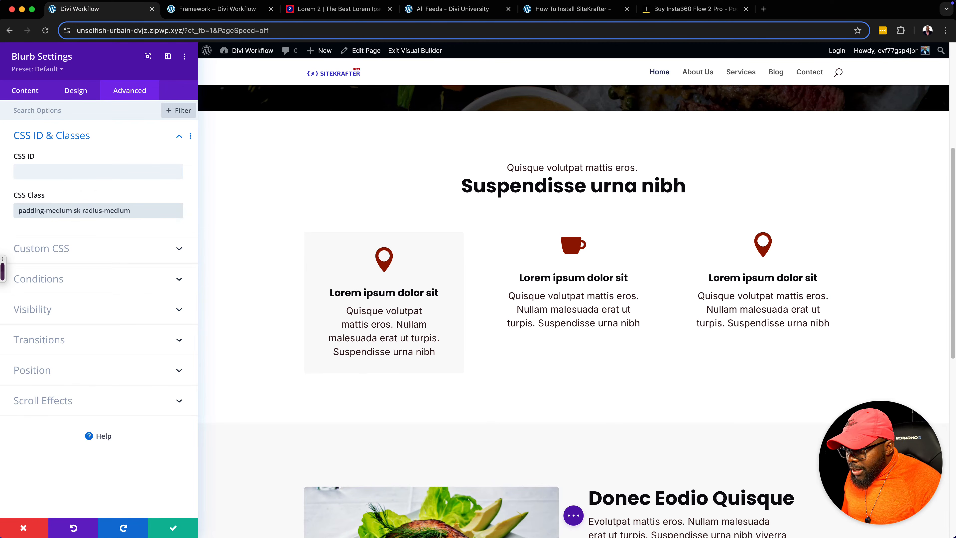
- Try a darker saved grey as the first blurb's background and restore the light grey #fafafa
{"action": "left_click", "coordinate": [25, 90]}
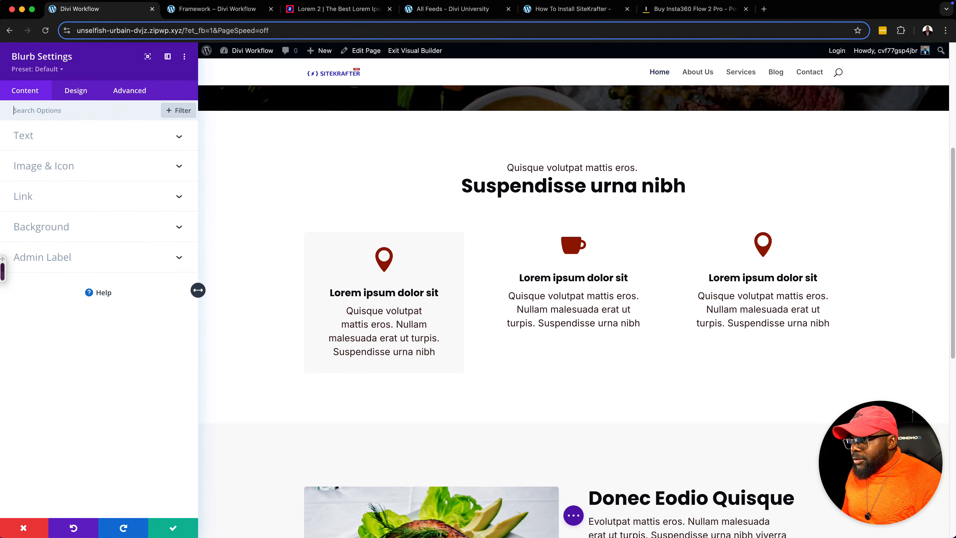
{"action": "left_click", "coordinate": [57, 226]}
{"action": "left_click", "coordinate": [80, 397]}
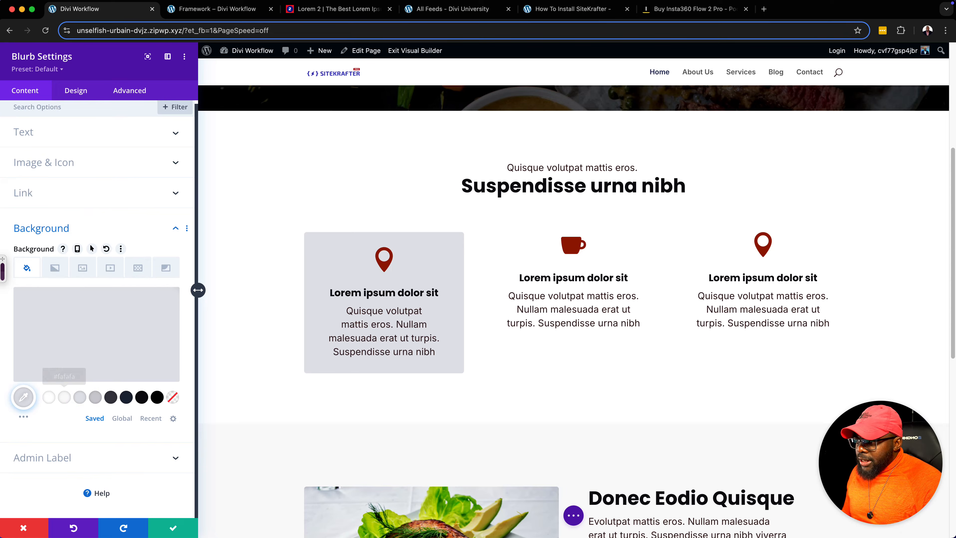
{"action": "left_click", "coordinate": [64, 397]}
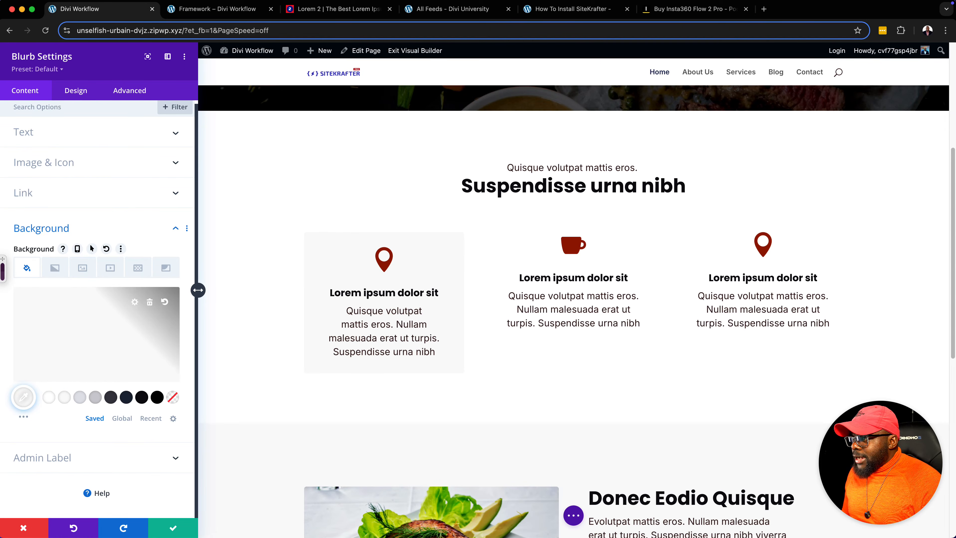
- Give the first blurb a 1px border in the saved light lavender-grey and save its settings
{"action": "left_click", "coordinate": [76, 90]}
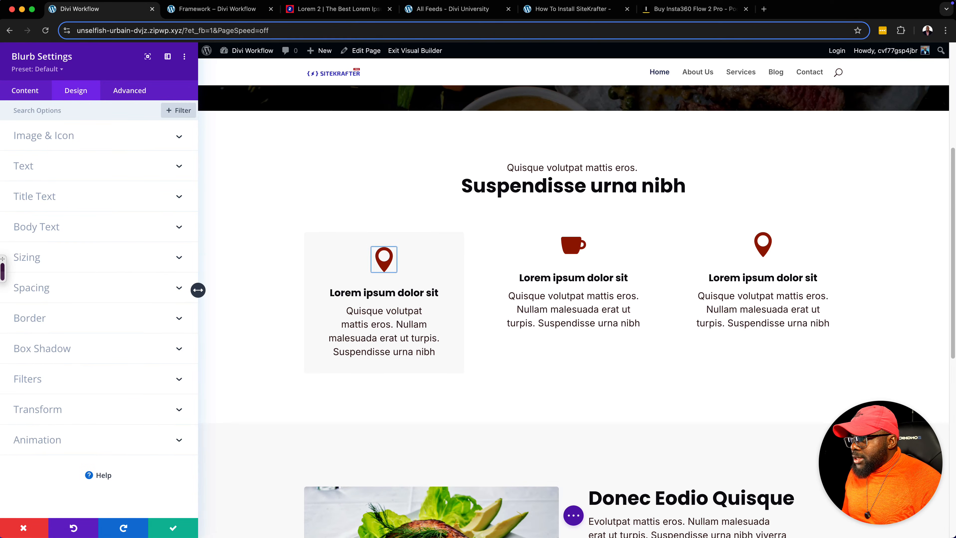
{"action": "left_click", "coordinate": [38, 318]}
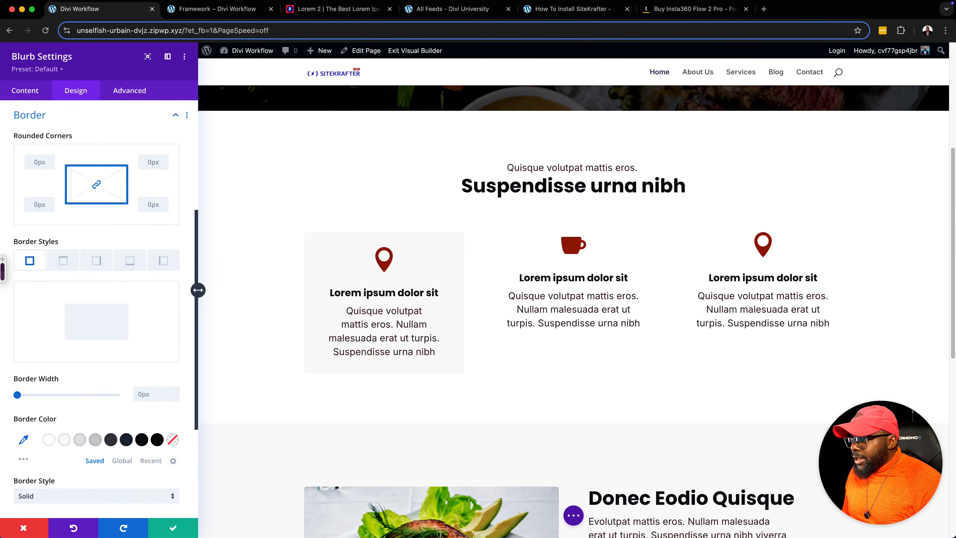
{"action": "left_click", "coordinate": [18, 394]}
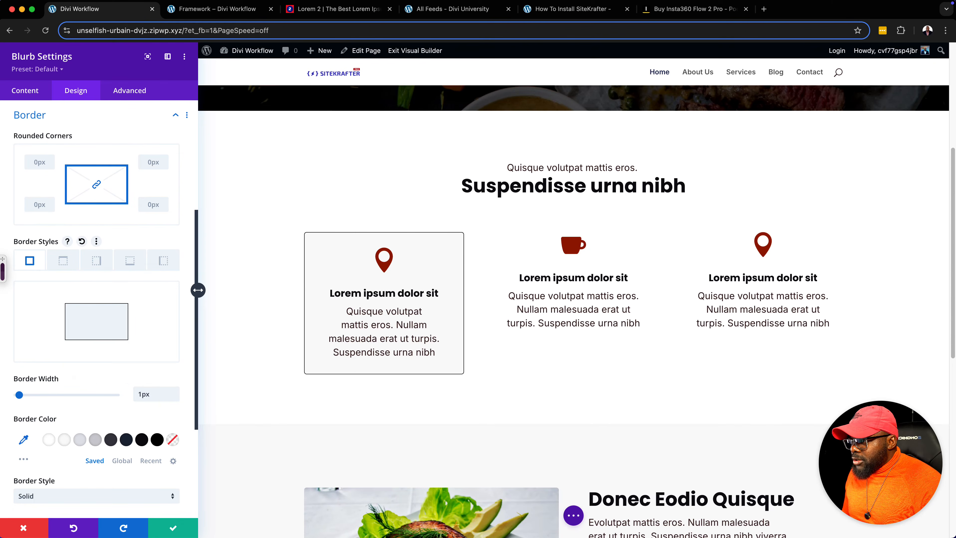
{"action": "left_click", "coordinate": [79, 440]}
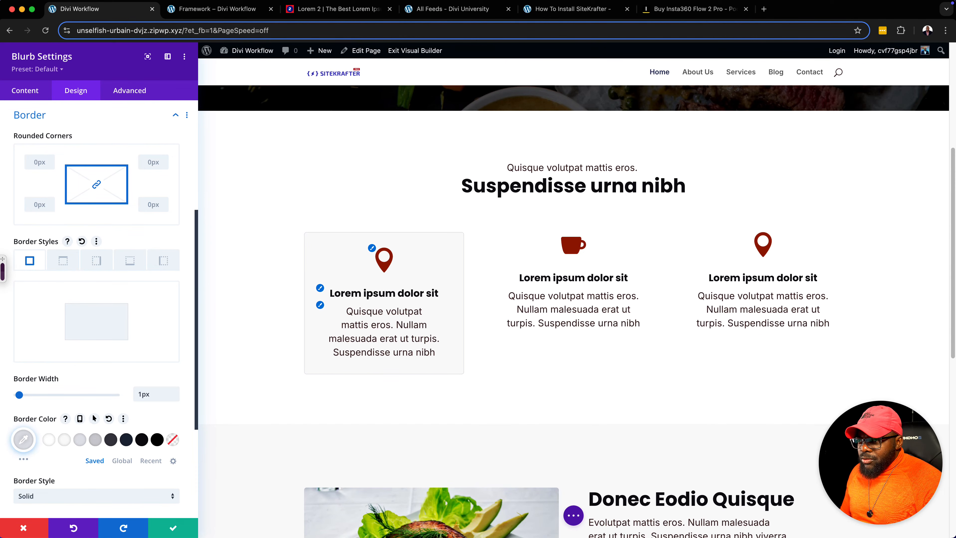
{"action": "key", "text": "Return"}
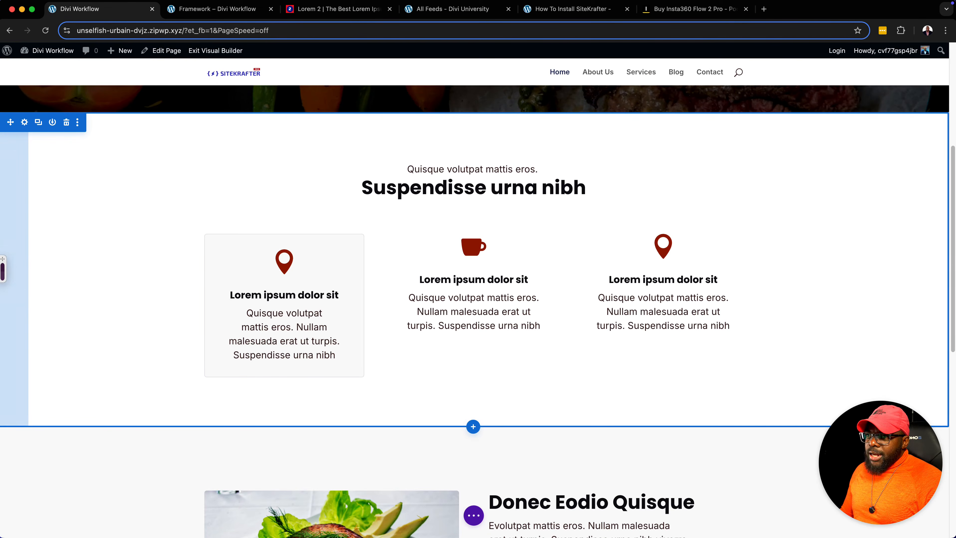
- Insert a regular section with a single-column row below the Donec Eodio Quisque section, without adding a module
{"action": "left_click", "coordinate": [473, 515]}
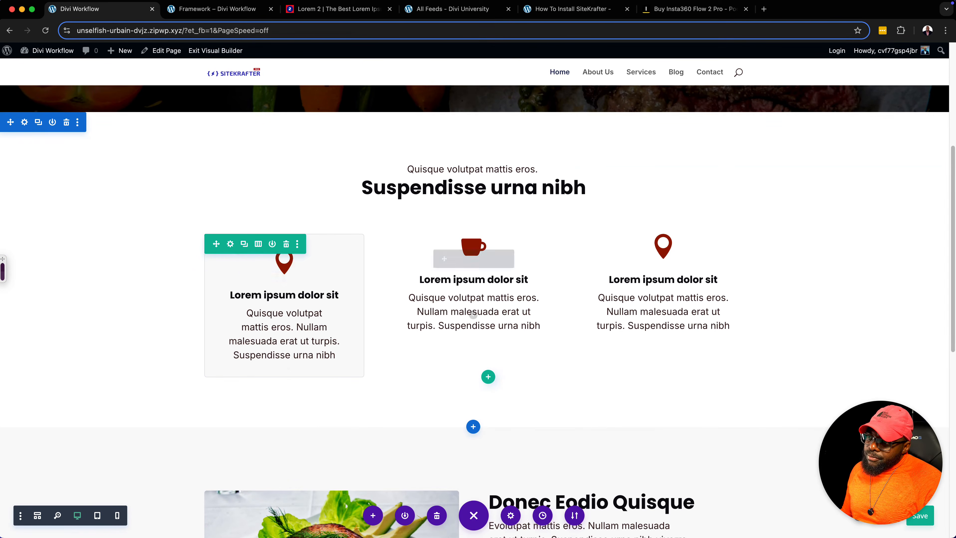
{"action": "scroll", "coordinate": [474, 315], "scroll_direction": "down", "scroll_amount": 3}
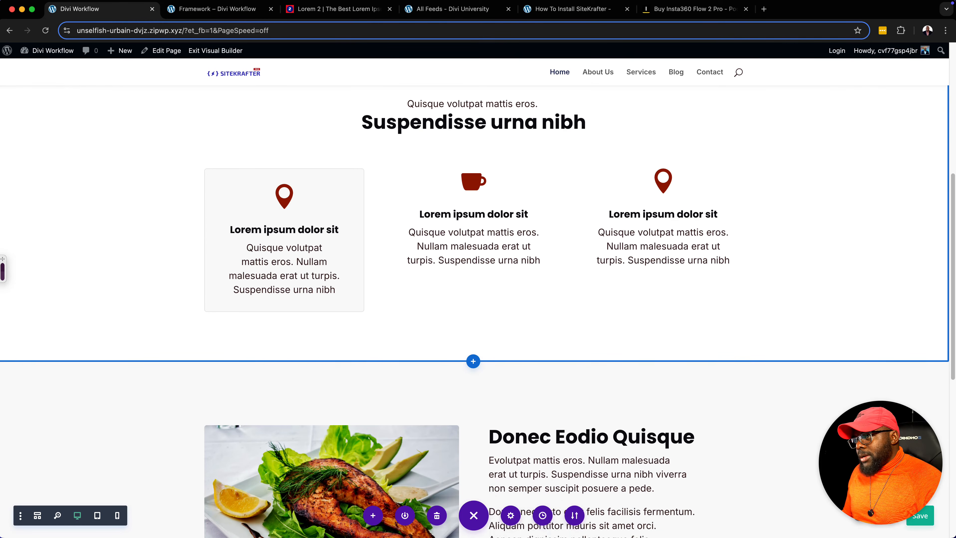
{"action": "scroll", "coordinate": [473, 315], "scroll_direction": "down", "scroll_amount": 1}
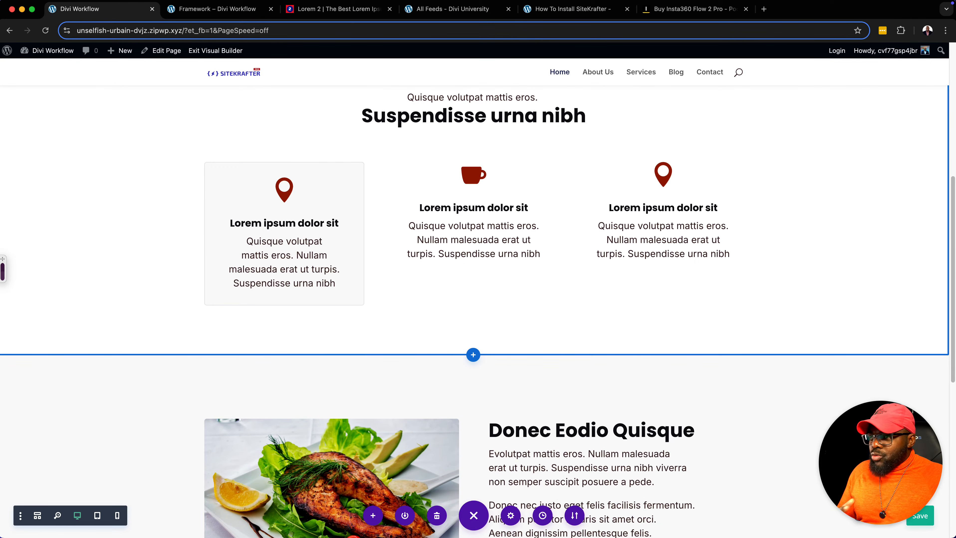
{"action": "scroll", "coordinate": [473, 315], "scroll_direction": "down", "scroll_amount": 10}
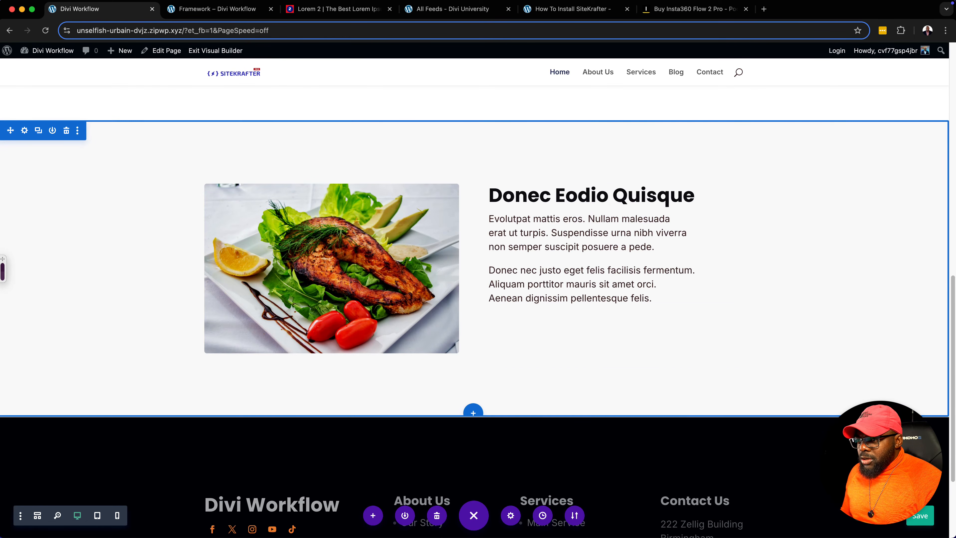
{"action": "left_click", "coordinate": [473, 413]}
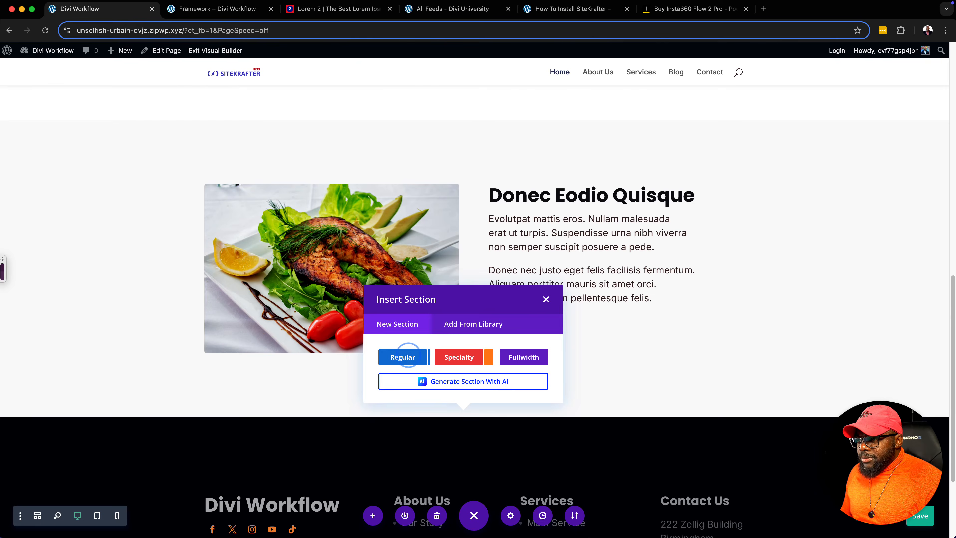
{"action": "left_click", "coordinate": [402, 357]}
{"action": "left_click", "coordinate": [413, 264]}
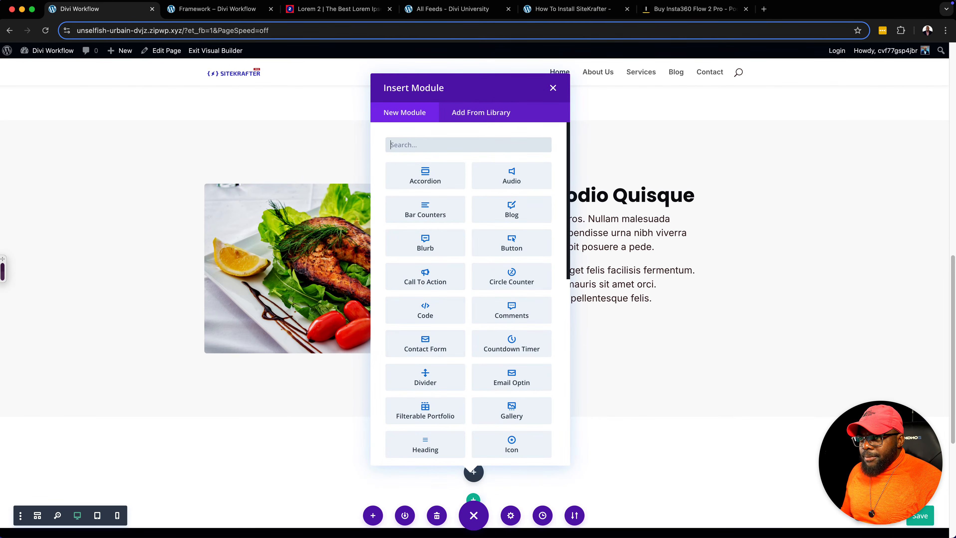
{"action": "left_click", "coordinate": [553, 88]}
- Set the new row's background to the global Primary Color
{"action": "scroll", "coordinate": [552, 90], "scroll_direction": "down", "scroll_amount": 5}
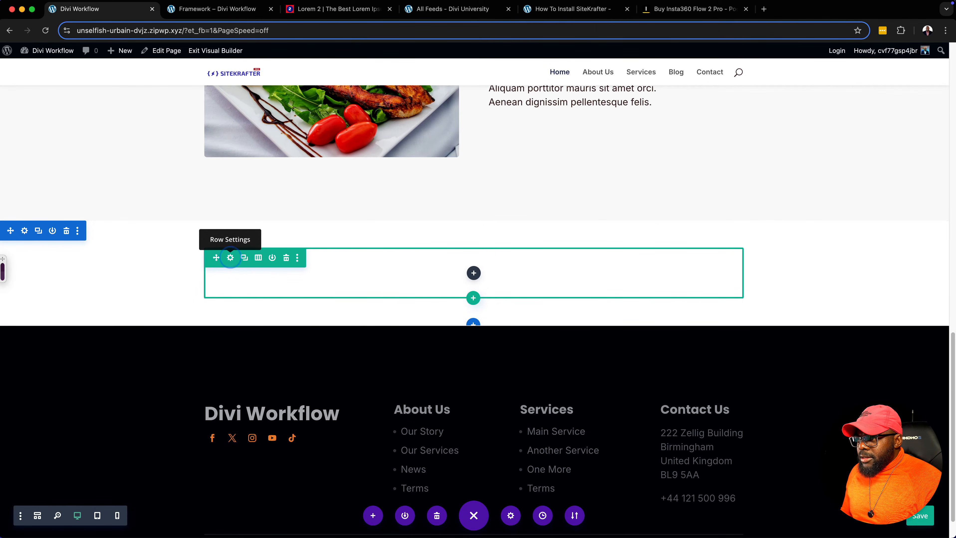
{"action": "left_click", "coordinate": [230, 258]}
{"action": "left_click", "coordinate": [73, 291]}
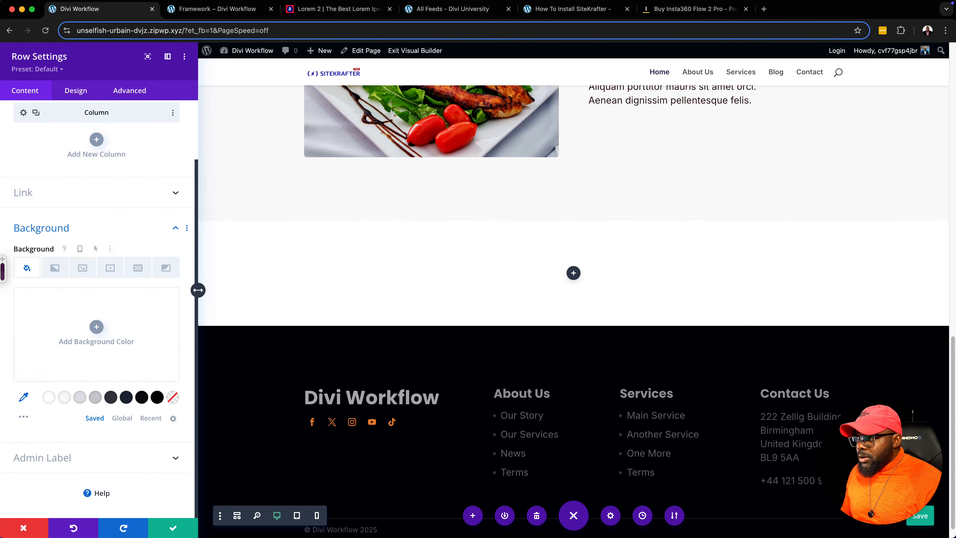
{"action": "left_click", "coordinate": [121, 417]}
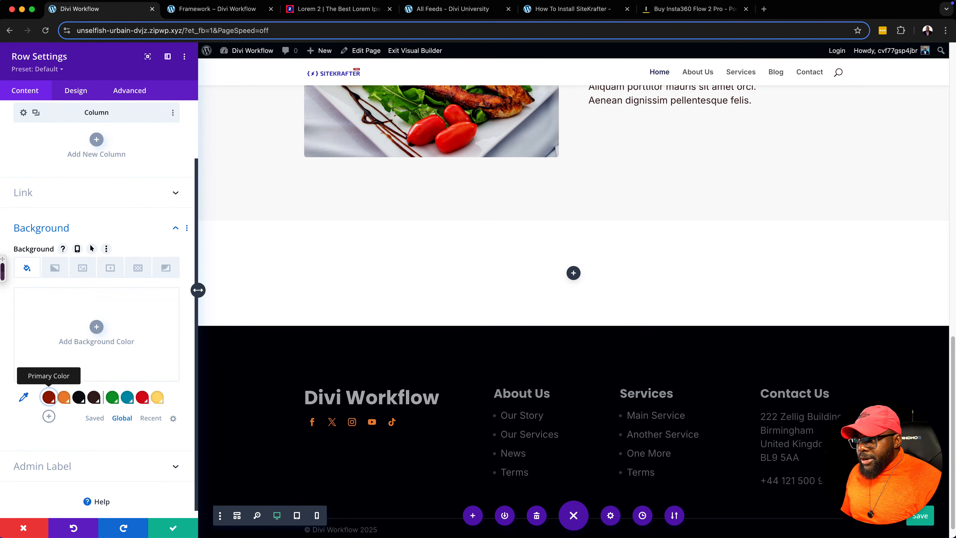
{"action": "left_click", "coordinate": [49, 397]}
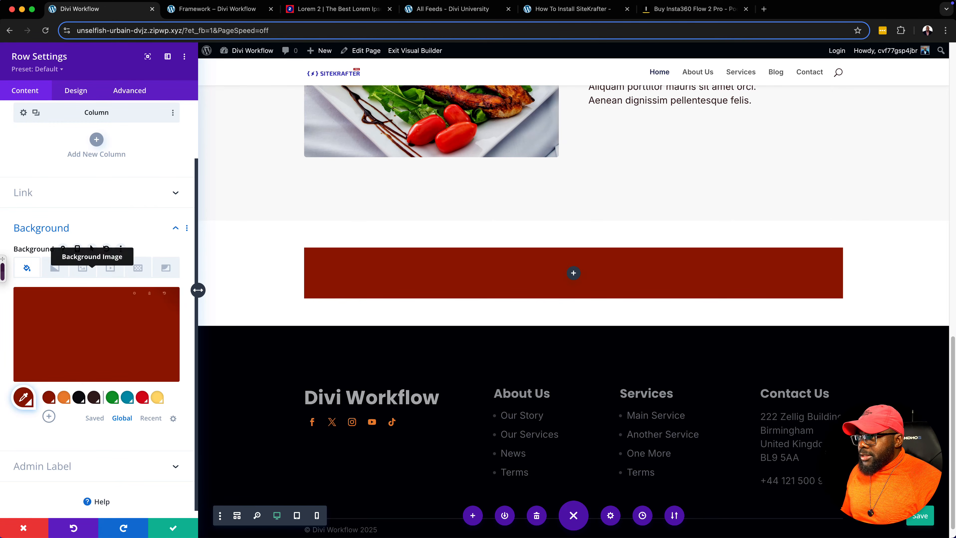
- Assign the CSS class radius-large to the red row
{"action": "left_click", "coordinate": [145, 90]}
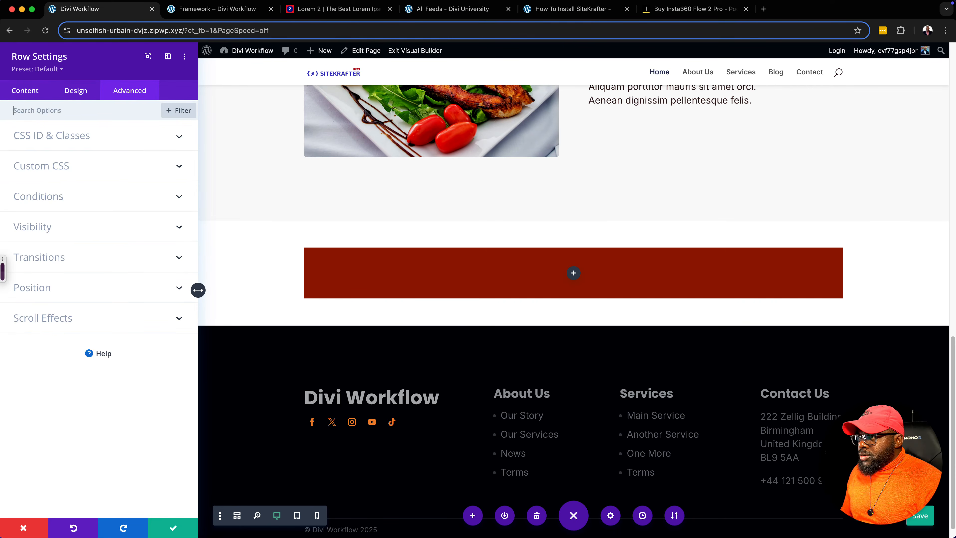
{"action": "left_click", "coordinate": [73, 136]}
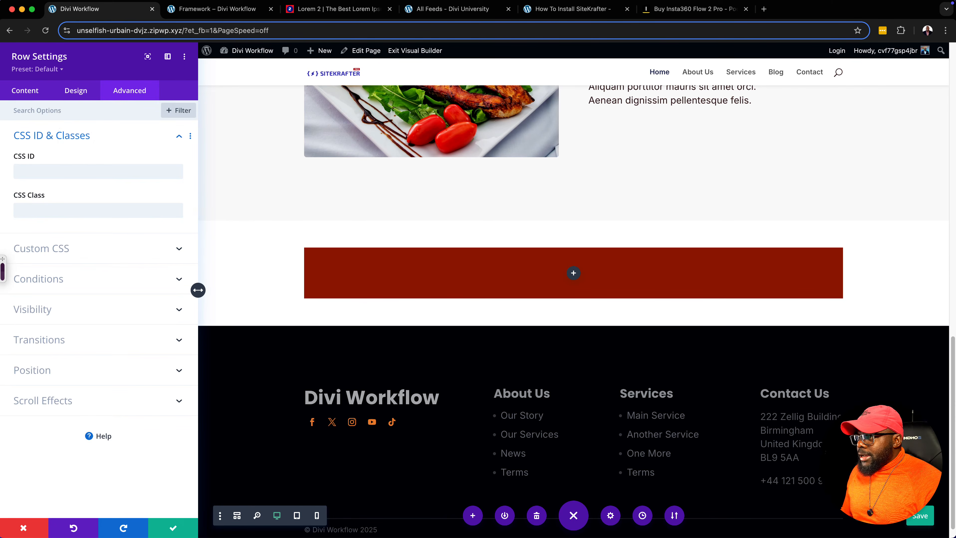
{"action": "left_click", "coordinate": [86, 209]}
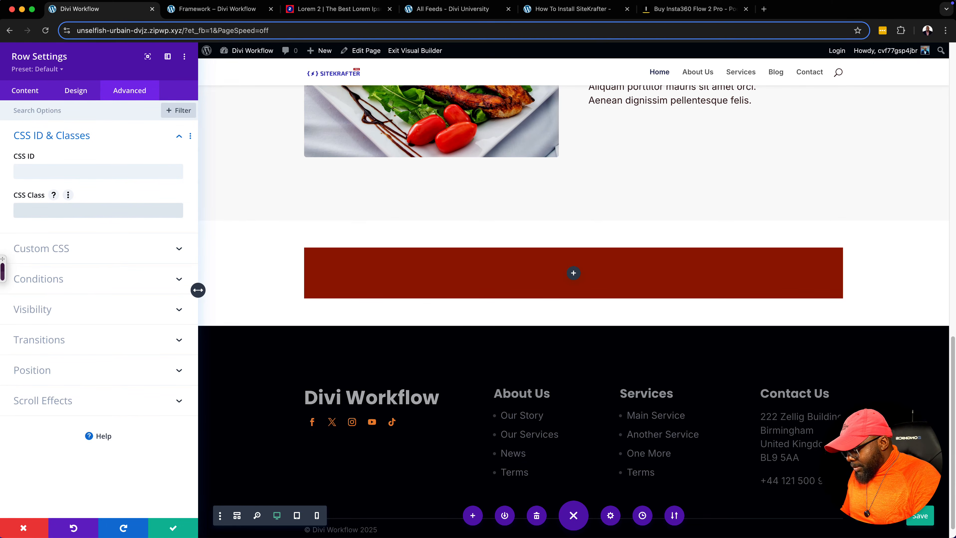
{"action": "type", "text": "radius"}
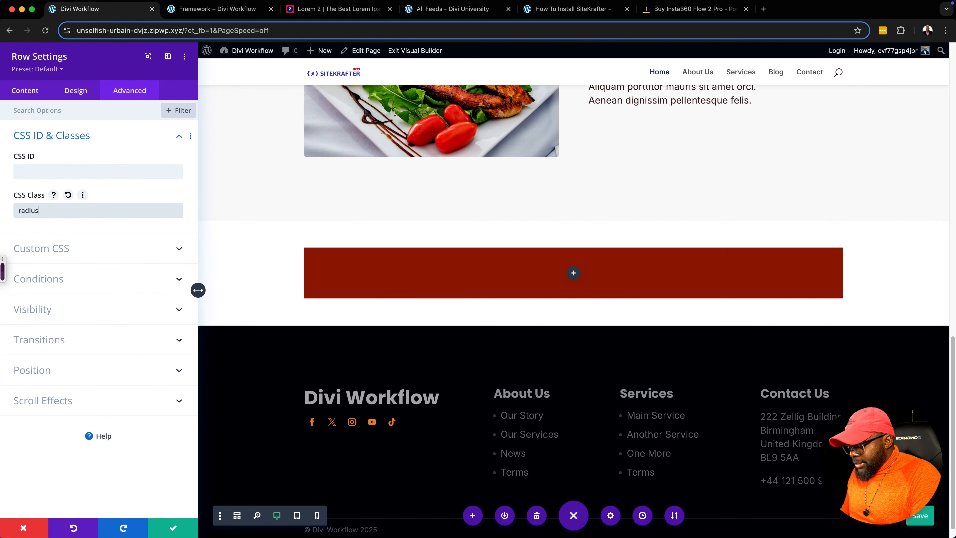
{"action": "type", "text": "-me"}
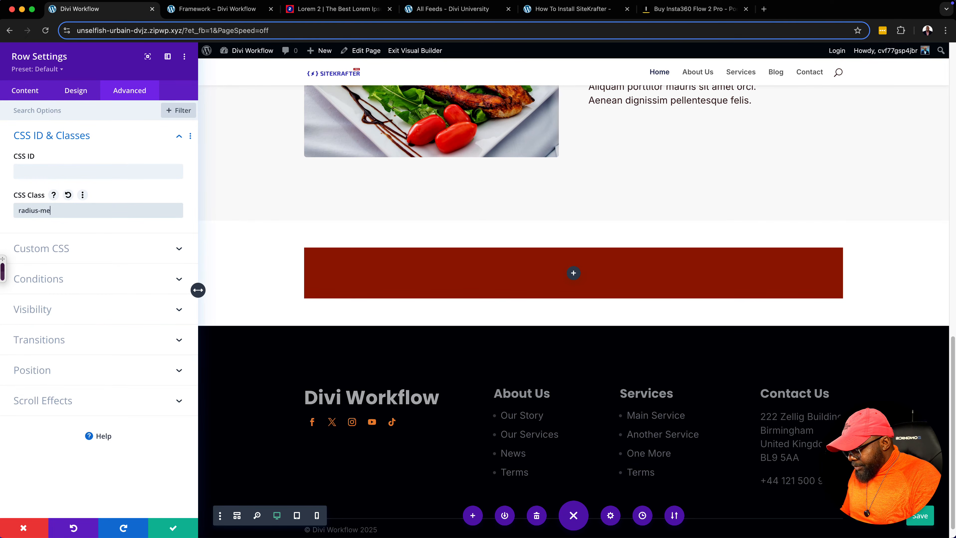
{"action": "key", "text": "BackSpace"}
{"action": "key", "text": "BackSpace"}
{"action": "type", "text": "large"}
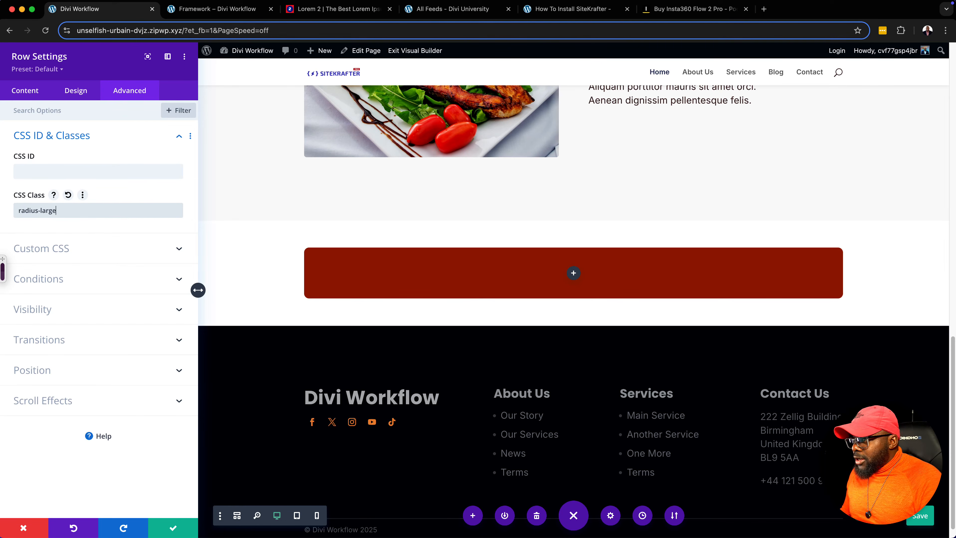
- Replace the row's radius-large class with radius-medium, append padding-large, and save the row settings
{"action": "key", "text": "BackSpace"}
{"action": "key", "text": "BackSpace"}
{"action": "key", "text": "BackSpace"}
{"action": "key", "text": "BackSpace"}
{"action": "key", "text": "BackSpace"}
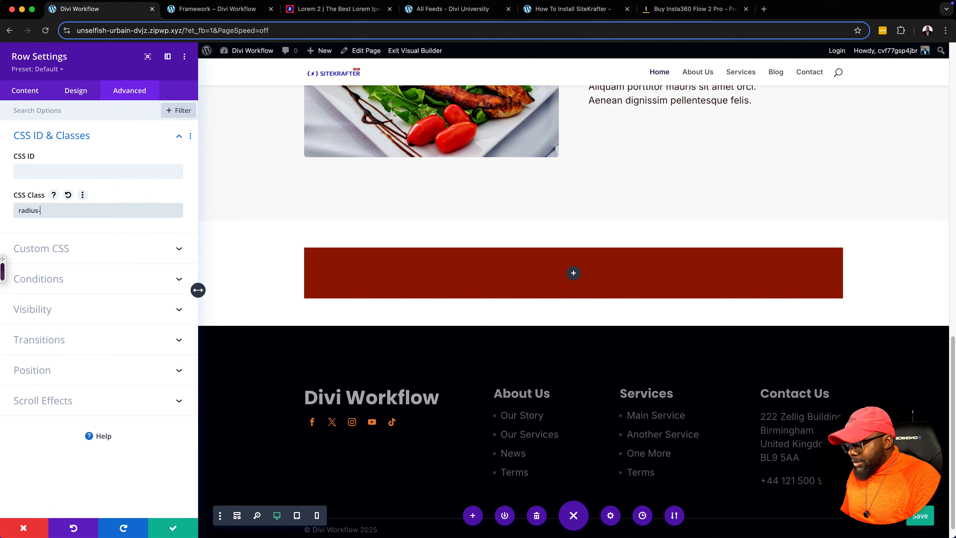
{"action": "type", "text": "medium"}
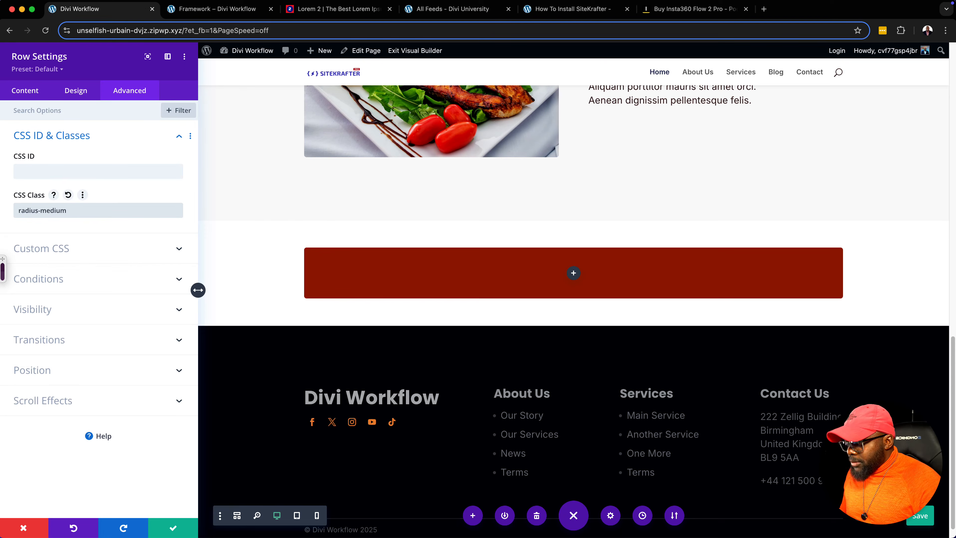
{"action": "type", "text": "padding-"}
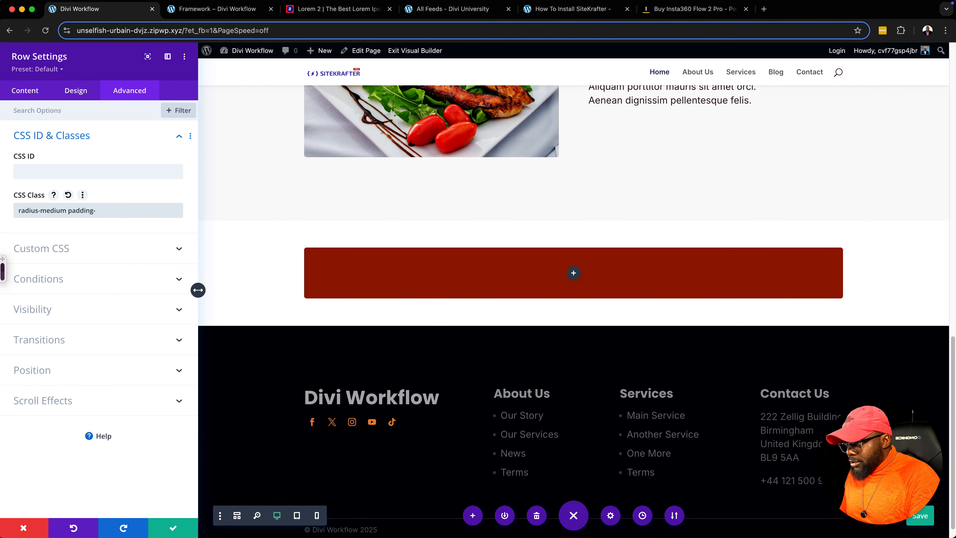
{"action": "type", "text": "large"}
{"action": "left_click", "coordinate": [178, 523]}
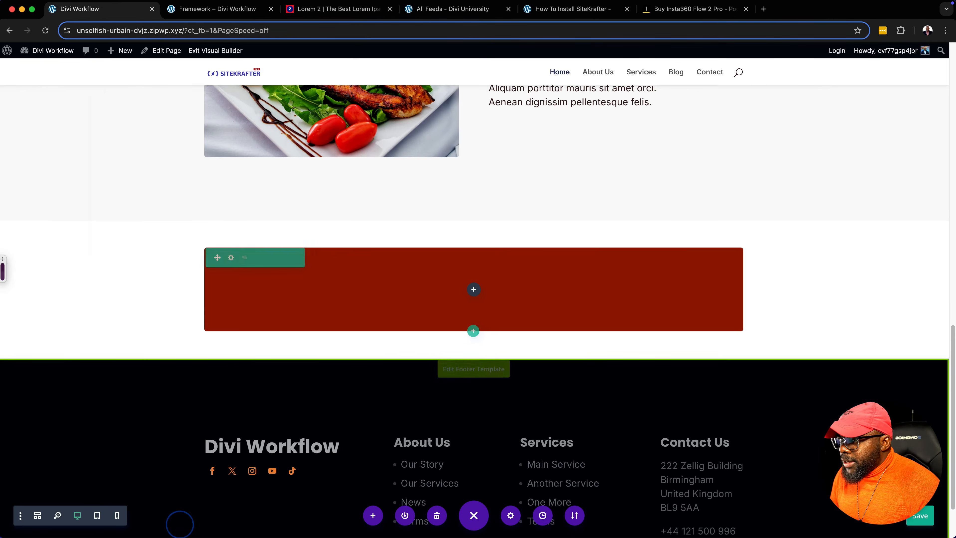
- Change the red row's column structure to two equal columns
{"action": "left_click", "coordinate": [474, 290]}
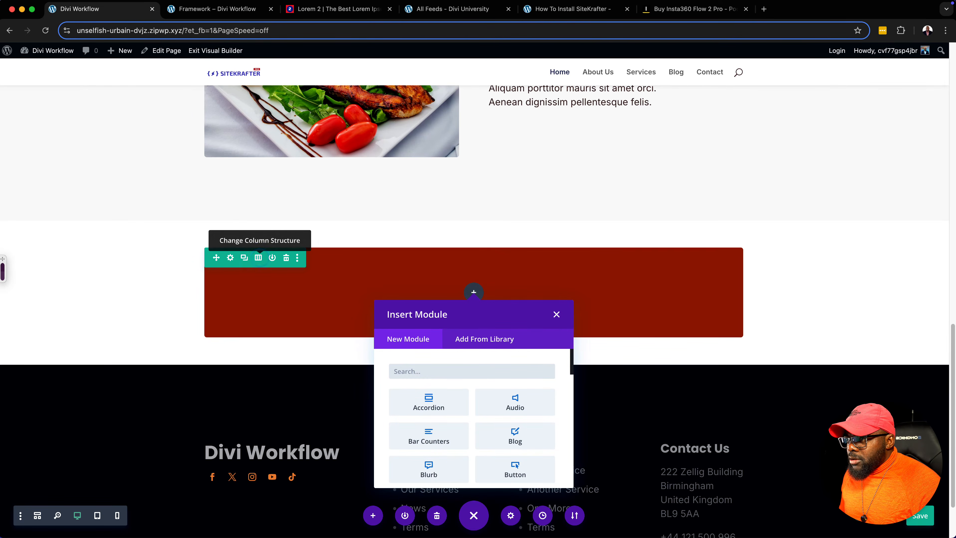
{"action": "left_click", "coordinate": [258, 257]}
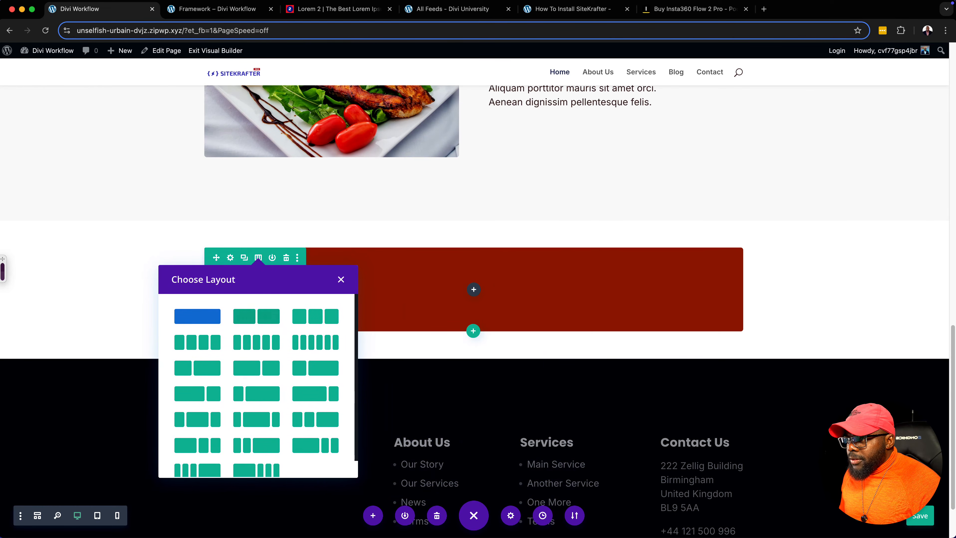
{"action": "left_click", "coordinate": [256, 316]}
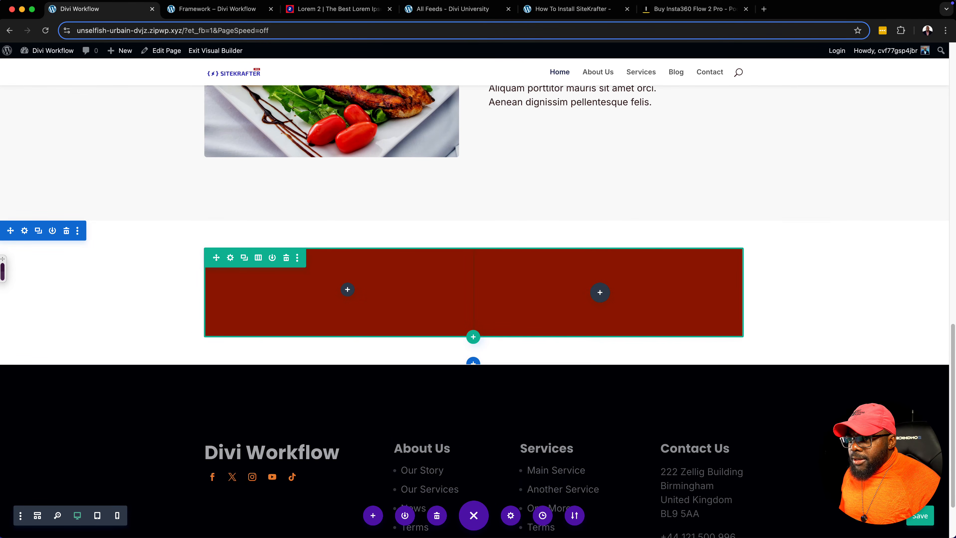
- Insert an Image module in the red row's second column using the burger and fries picture from the media library
{"action": "left_click", "coordinate": [600, 290]}
{"action": "type", "text": "image"}
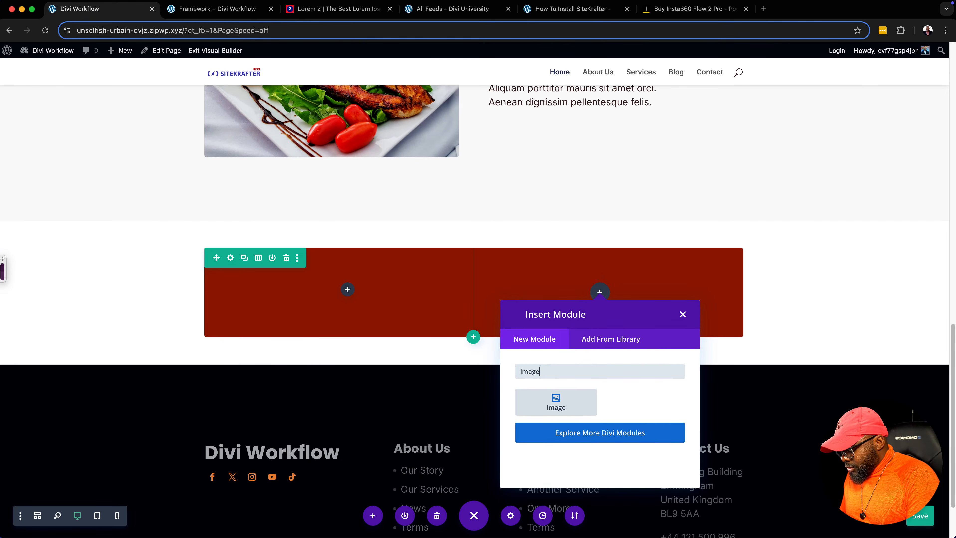
{"action": "left_click", "coordinate": [554, 399]}
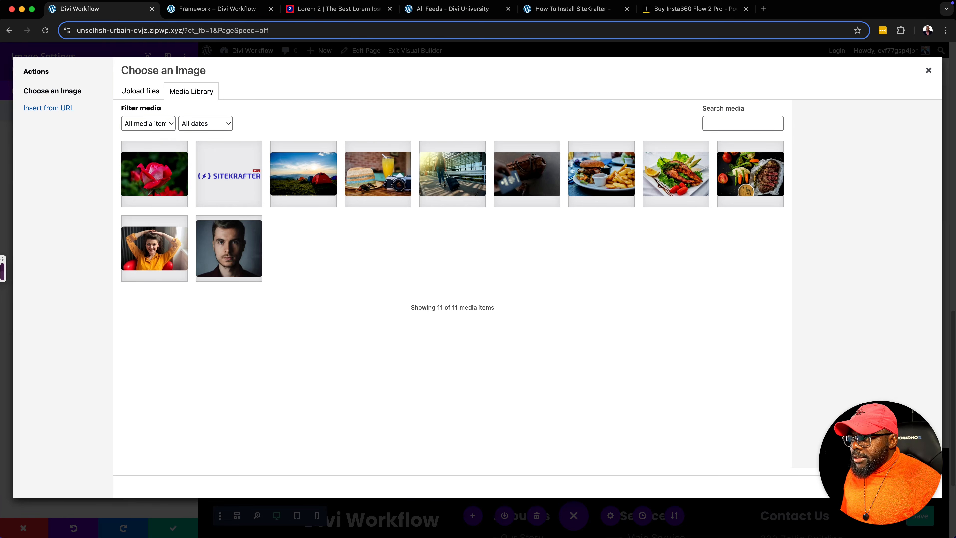
{"action": "left_click", "coordinate": [602, 174]}
{"action": "left_click", "coordinate": [911, 480]}
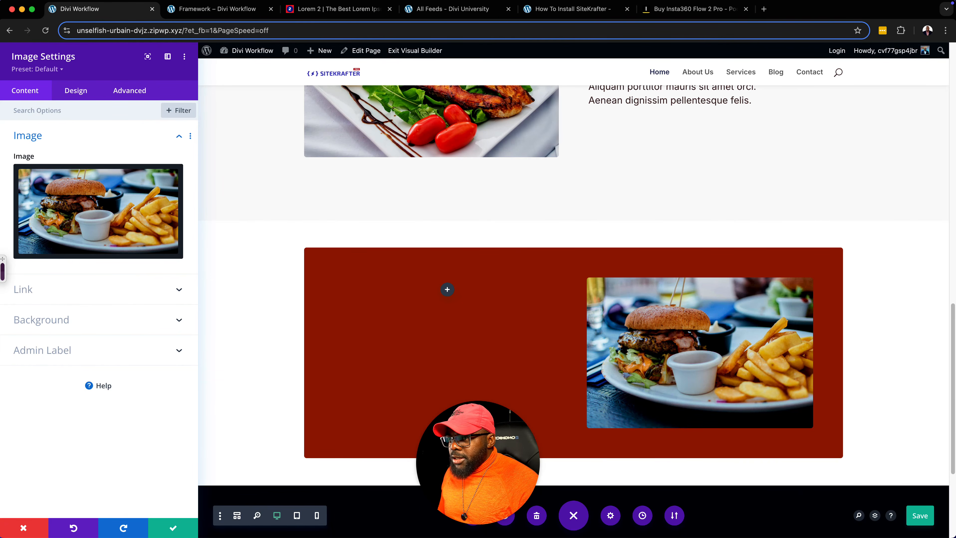
- Insert a Text module in the red row's empty first column
{"action": "left_click", "coordinate": [446, 289]}
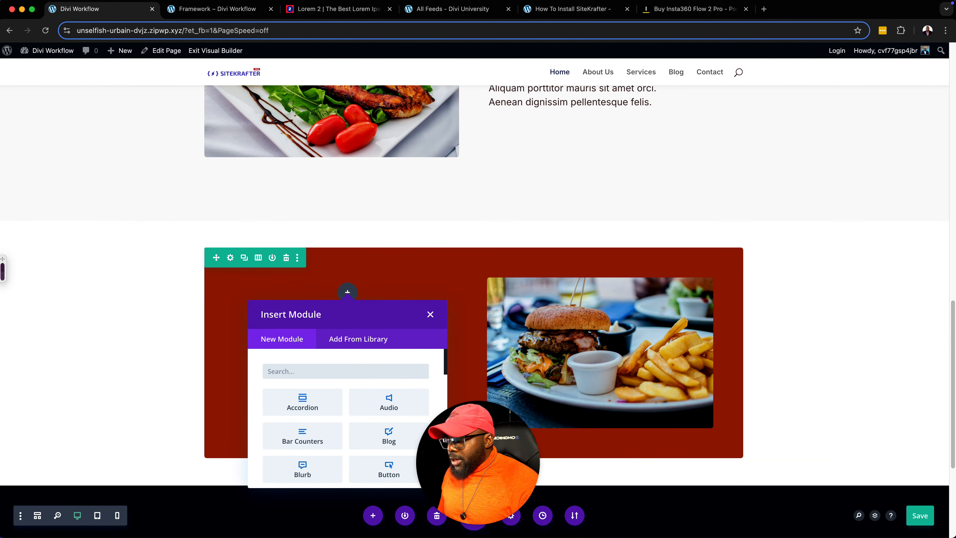
{"action": "type", "text": "text"}
{"action": "left_click", "coordinate": [302, 401]}
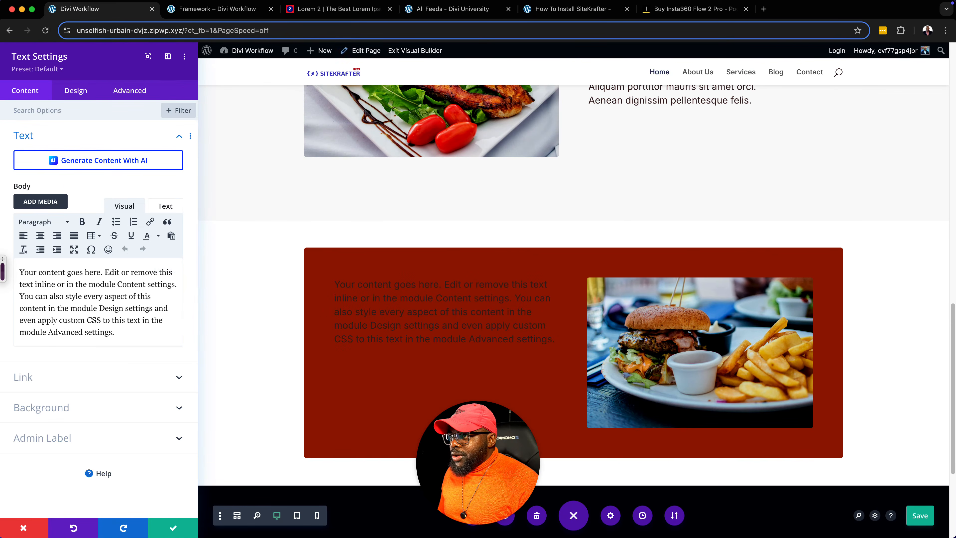
- Replace the text module's placeholder with the "Praesent dapibus neque id cursus faucibus tortor" paragraph from the Lorem 2 site, splitting it after "faucibus"
{"action": "left_click", "coordinate": [335, 9]}
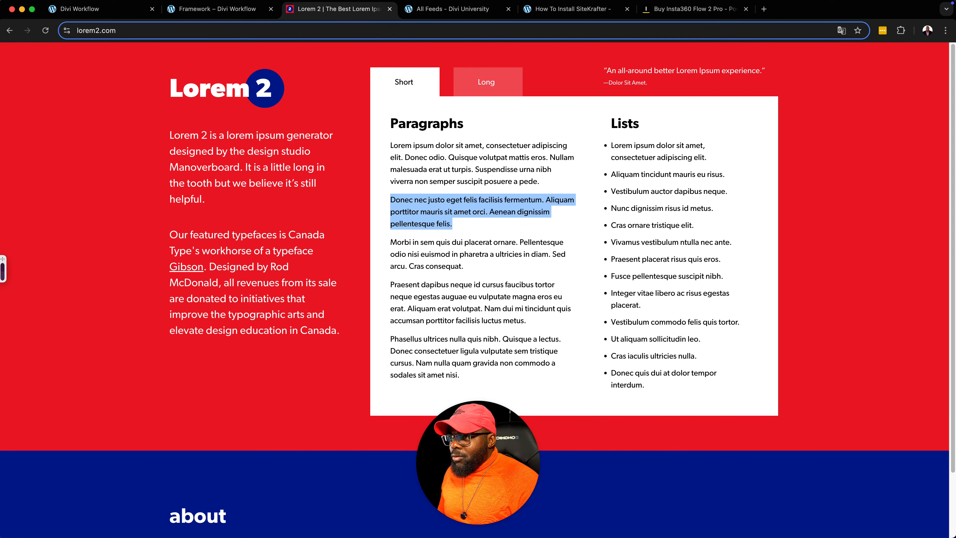
{"action": "left_click", "coordinate": [394, 285]}
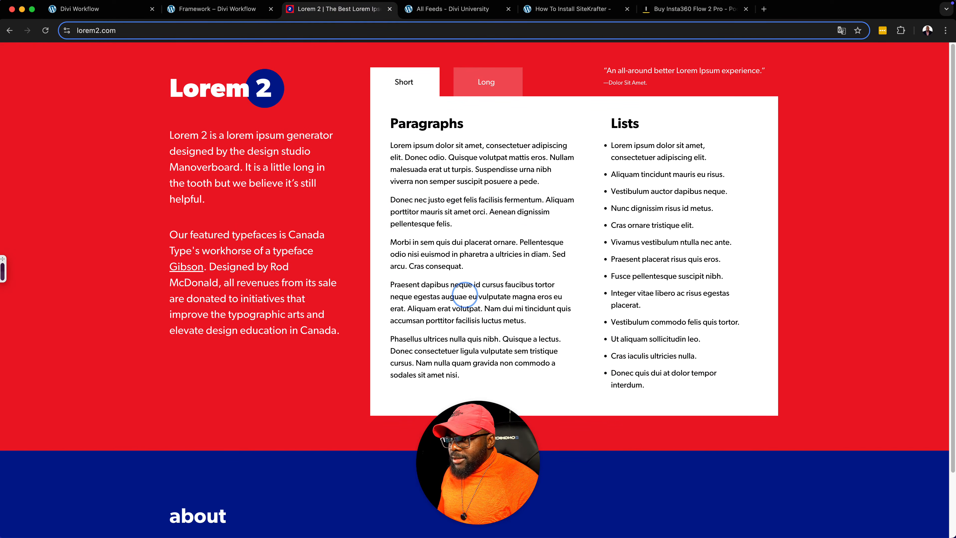
{"action": "left_click_drag", "start_coordinate": [529, 321], "coordinate": [389, 284]}
{"action": "key", "text": "super+c"}
{"action": "left_click", "coordinate": [86, 9]}
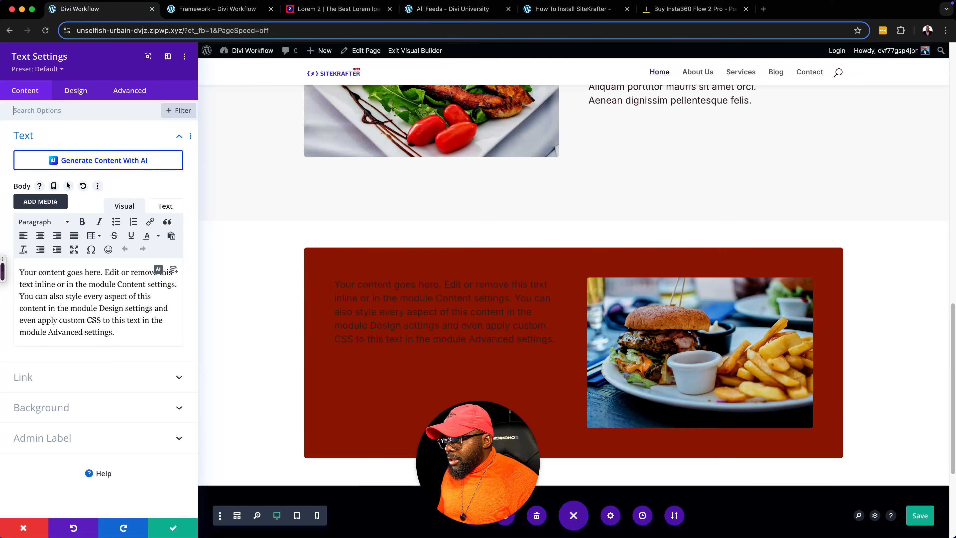
{"action": "left_click_drag", "start_coordinate": [118, 333], "coordinate": [18, 269]}
{"action": "key", "text": "super+v"}
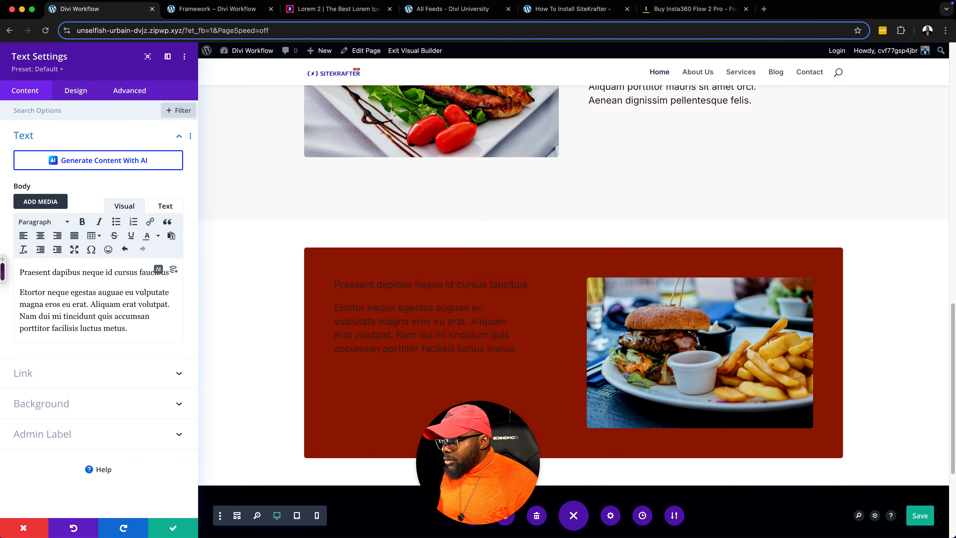
- Format the line "Praesent dapibus neque id cursus faucibus" as Heading 3
{"action": "left_click_drag", "start_coordinate": [20, 271], "coordinate": [169, 274]}
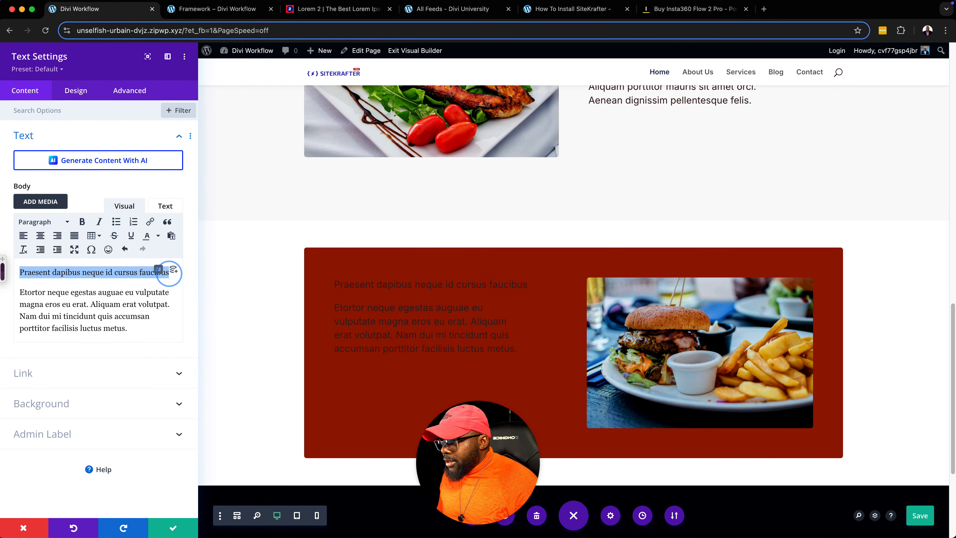
{"action": "left_click", "coordinate": [38, 222]}
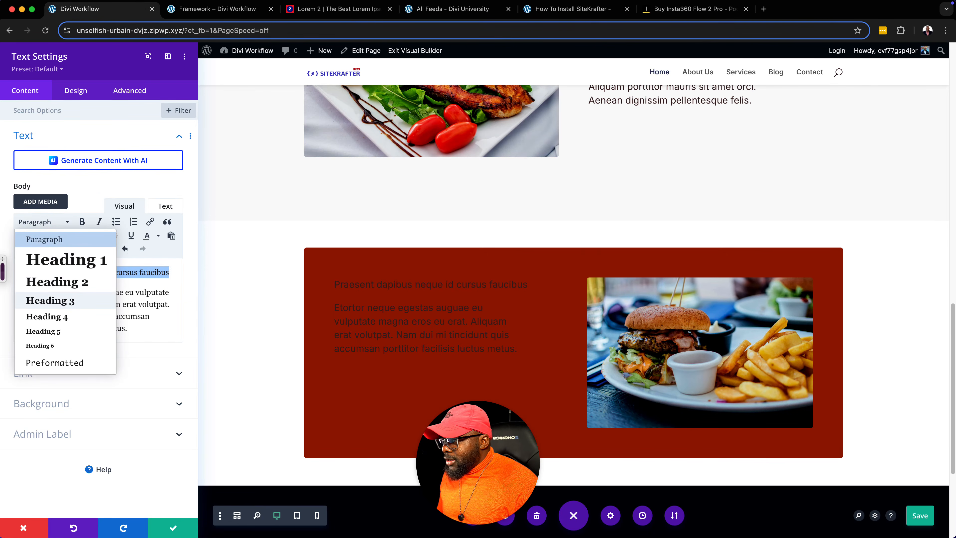
{"action": "left_click", "coordinate": [50, 300]}
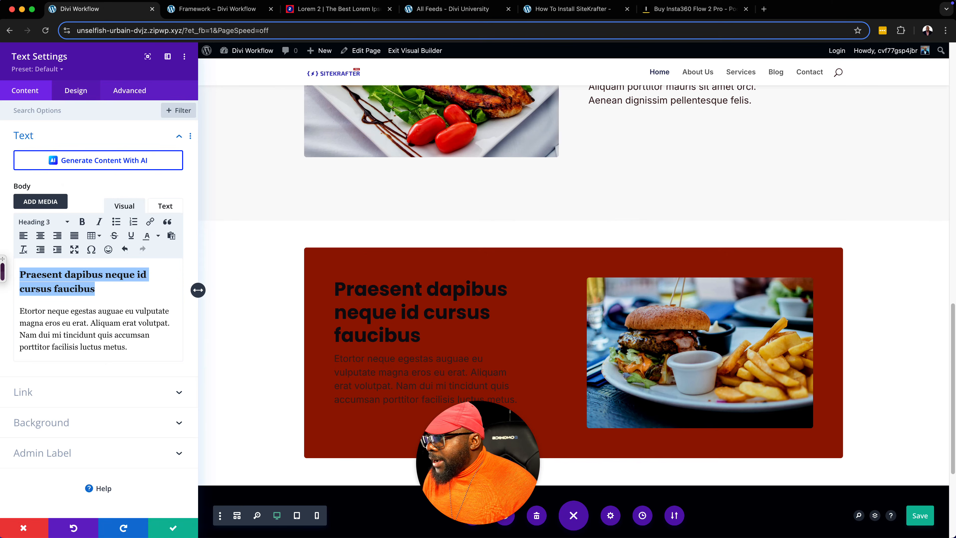
- Set the red row's text module to the Light text color and save the module
{"action": "left_click", "coordinate": [76, 91]}
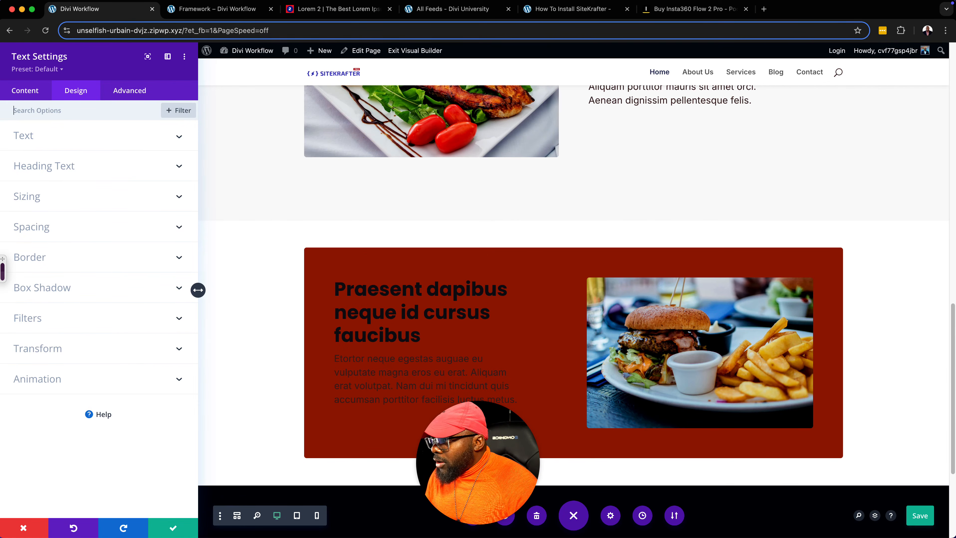
{"action": "left_click", "coordinate": [59, 164]}
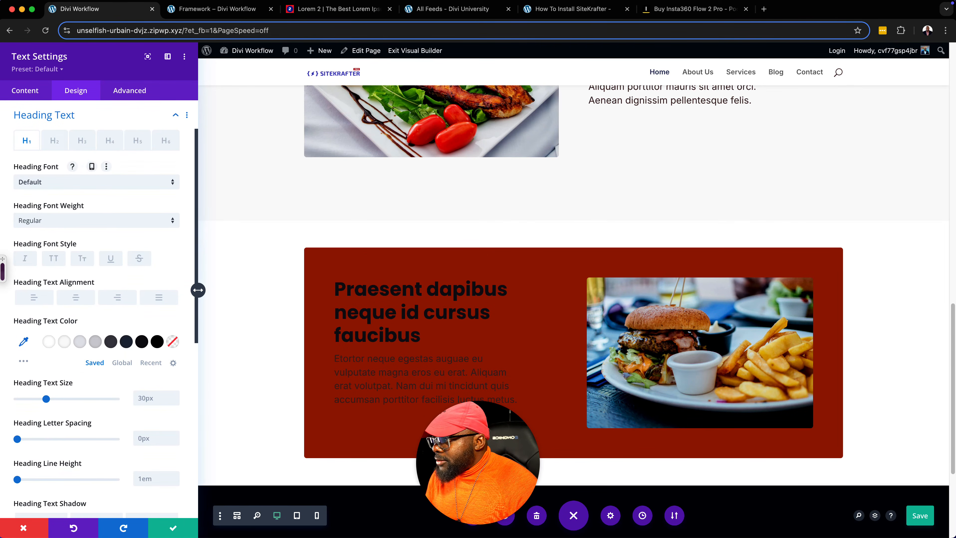
{"action": "scroll", "coordinate": [98, 226], "scroll_direction": "up", "scroll_amount": 3}
{"action": "left_click", "coordinate": [37, 135]}
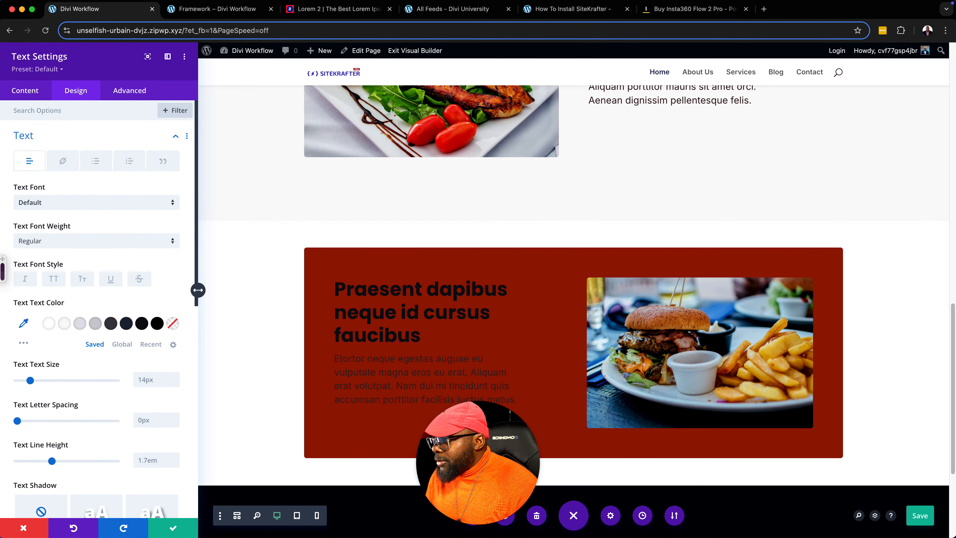
{"action": "scroll", "coordinate": [98, 302], "scroll_direction": "down", "scroll_amount": 6}
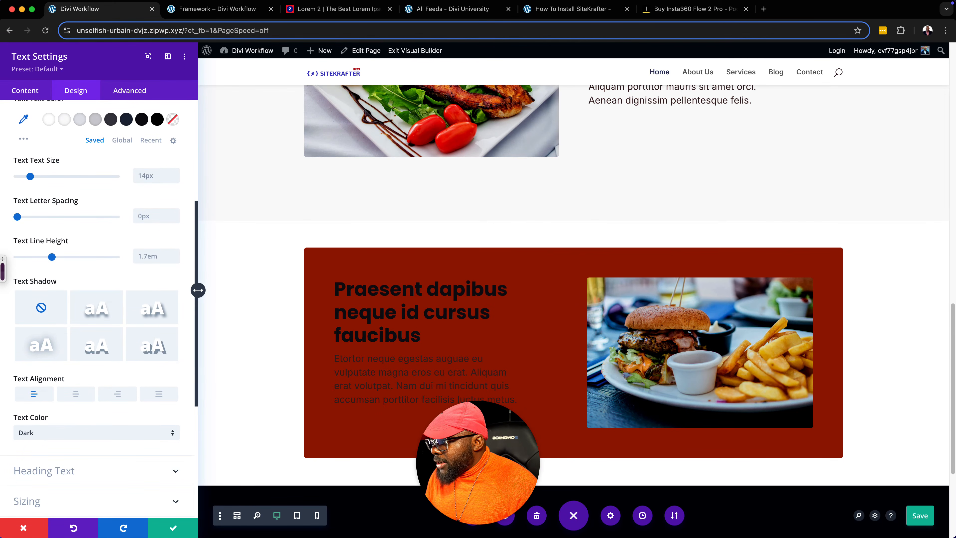
{"action": "left_click", "coordinate": [56, 433]}
{"action": "left_click", "coordinate": [55, 439]}
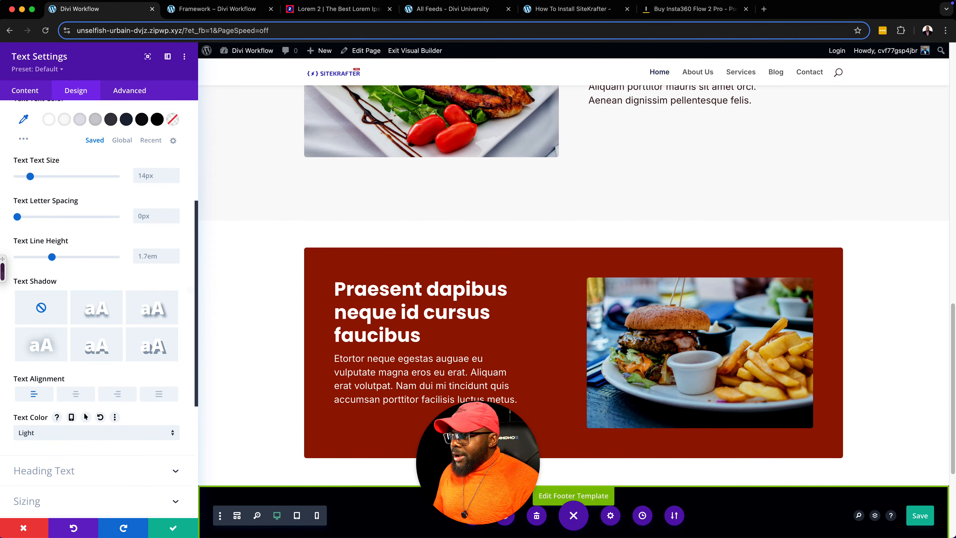
{"action": "left_click", "coordinate": [172, 527]}
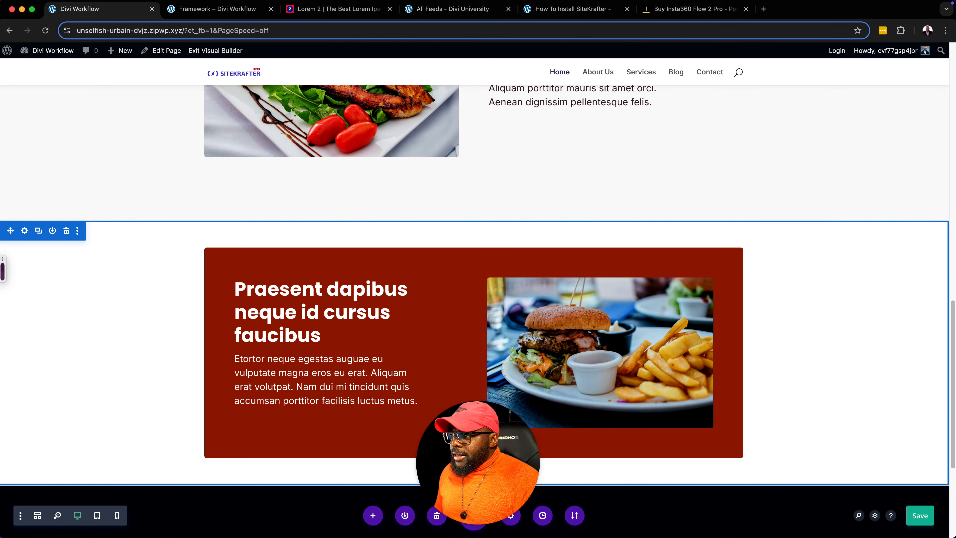
- Give the red row's section a near-black saved background color and the CSS class large-section, and save the section settings
{"action": "left_click", "coordinate": [24, 230]}
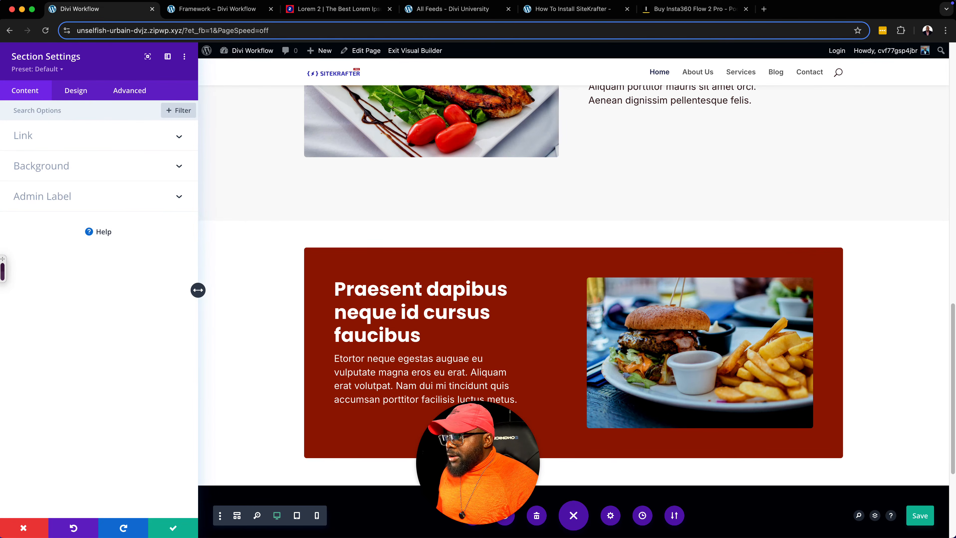
{"action": "left_click", "coordinate": [53, 165]}
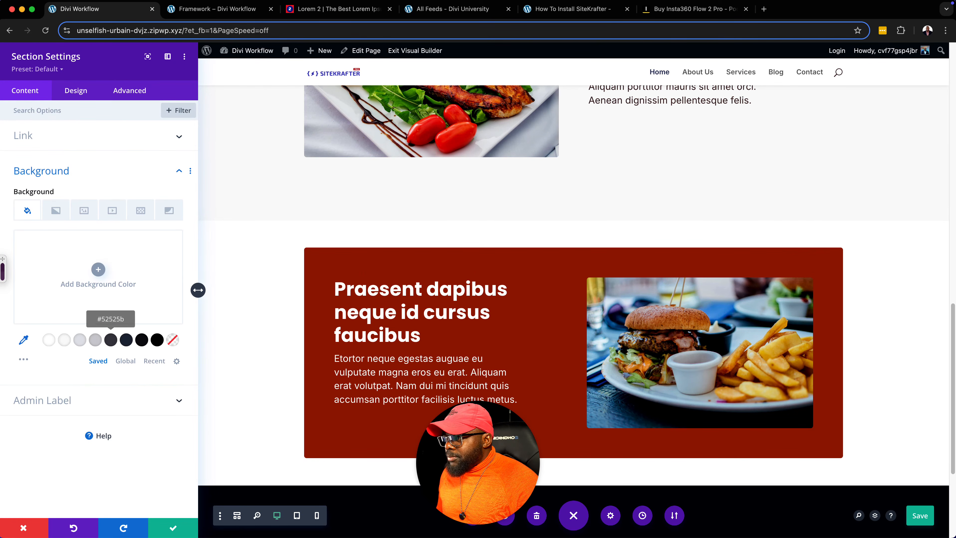
{"action": "left_click", "coordinate": [157, 339]}
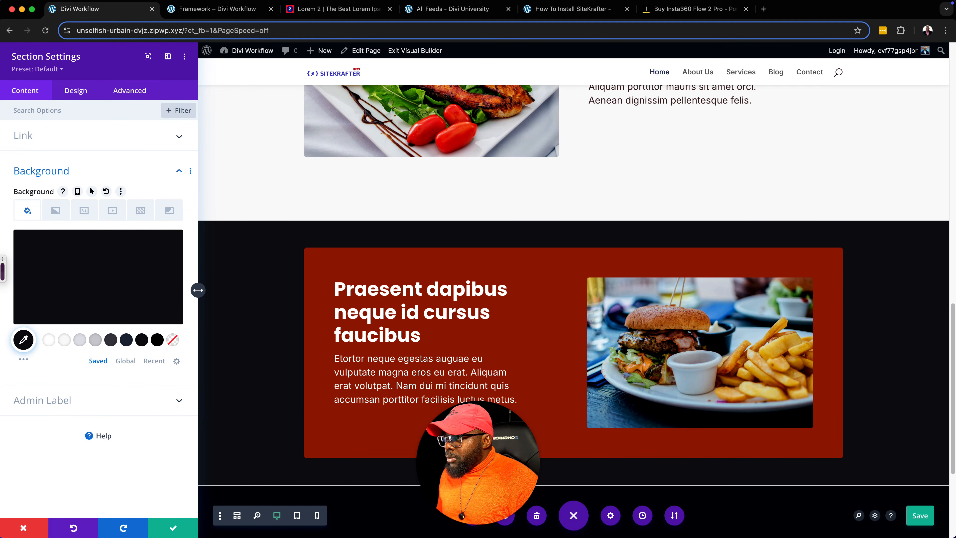
{"action": "left_click", "coordinate": [130, 91]}
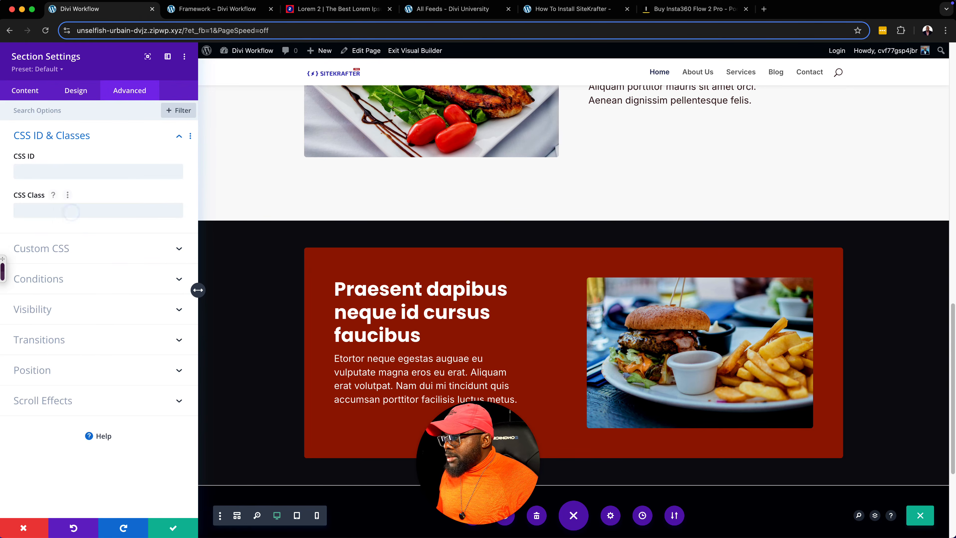
{"action": "left_click", "coordinate": [71, 213]}
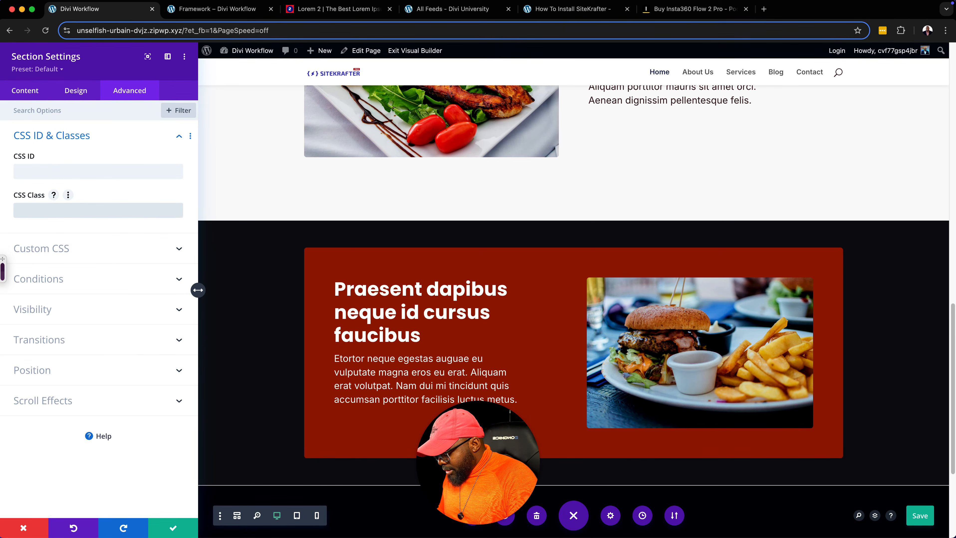
{"action": "type", "text": "large-secti"}
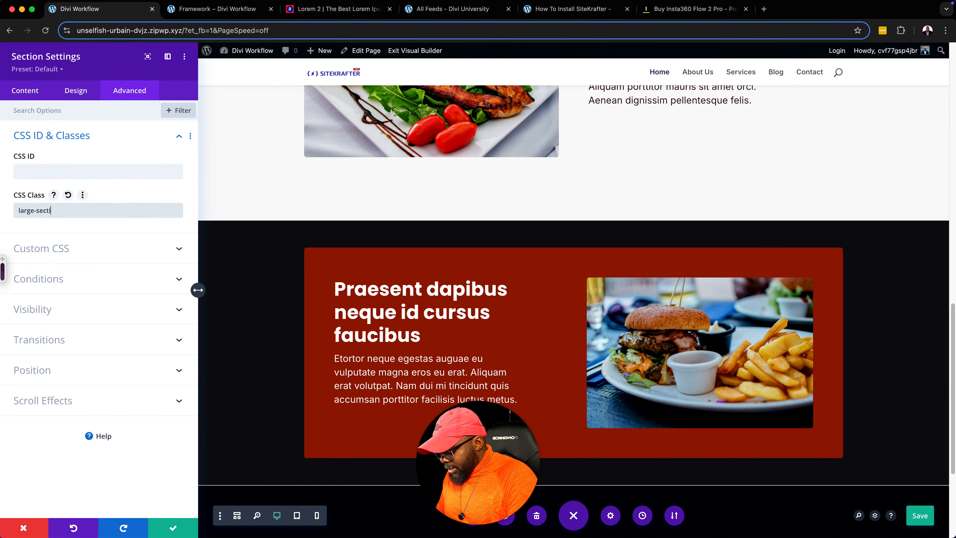
{"action": "type", "text": "on"}
{"action": "key", "text": "Return"}
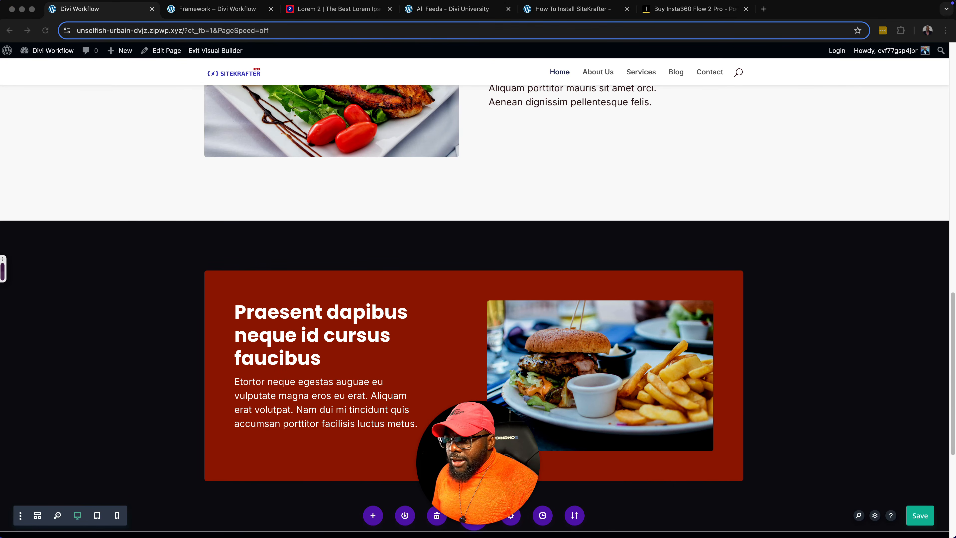
- Review the homepage from the hero through the blurb, image-and-text and red row sections down to the footer
{"action": "left_click_drag", "start_coordinate": [477, 462], "coordinate": [885, 445]}
{"action": "scroll", "coordinate": [477, 312], "scroll_direction": "up", "scroll_amount": 5}
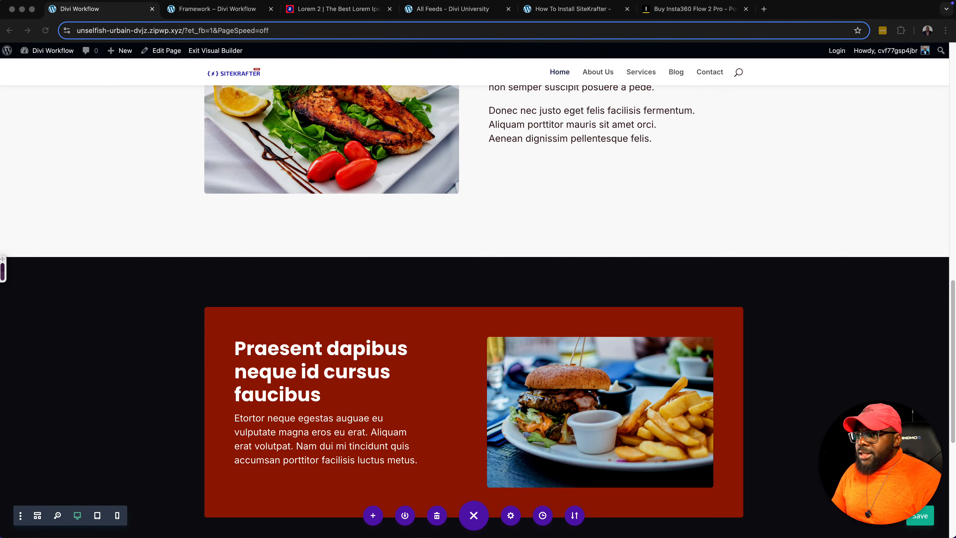
{"action": "scroll", "coordinate": [478, 311], "scroll_direction": "up", "scroll_amount": 15}
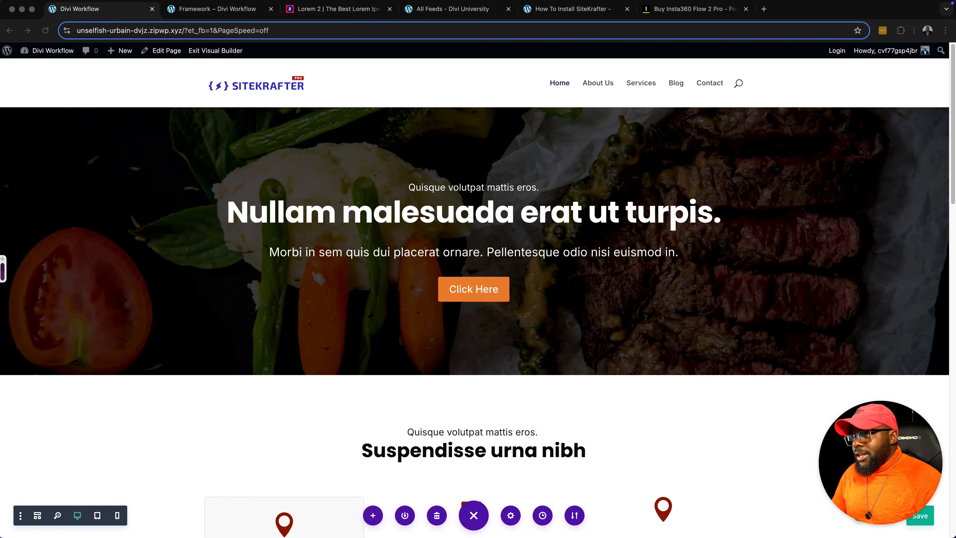
{"action": "scroll", "coordinate": [478, 311], "scroll_direction": "down", "scroll_amount": 8}
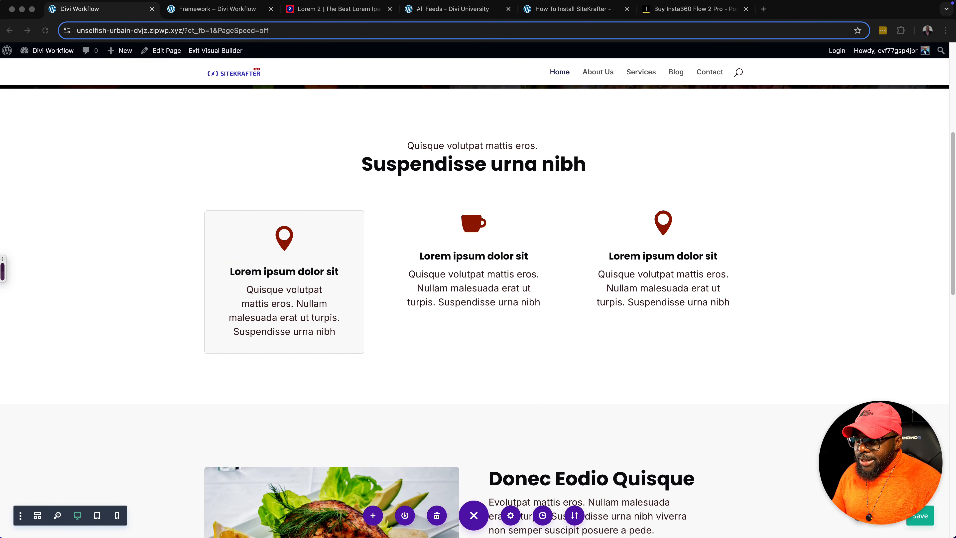
{"action": "scroll", "coordinate": [478, 312], "scroll_direction": "down", "scroll_amount": 4}
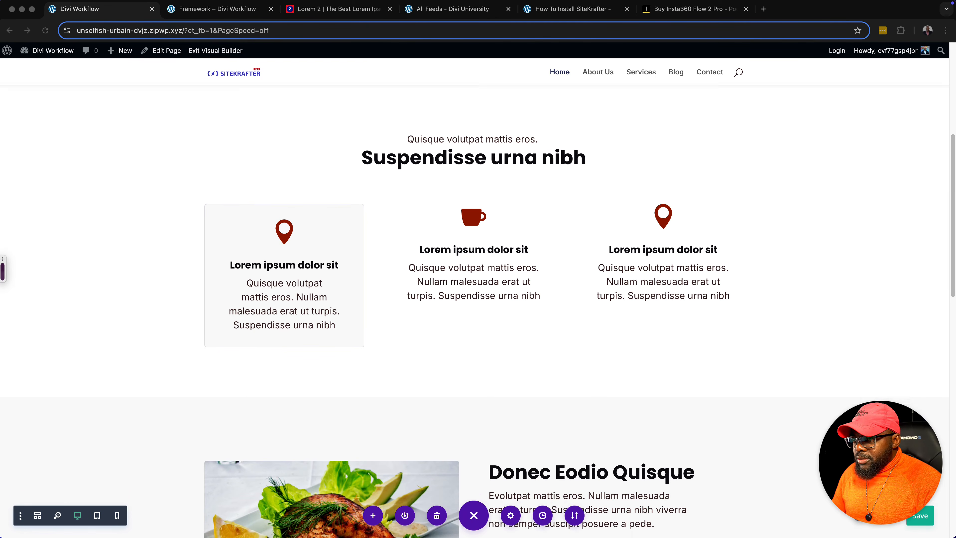
{"action": "scroll", "coordinate": [477, 312], "scroll_direction": "down", "scroll_amount": 4}
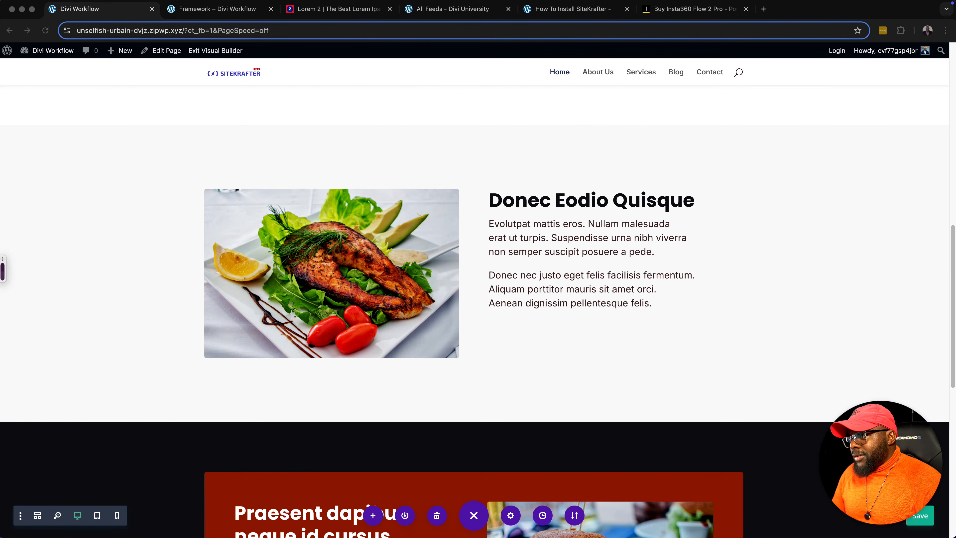
{"action": "scroll", "coordinate": [478, 312], "scroll_direction": "down", "scroll_amount": 9}
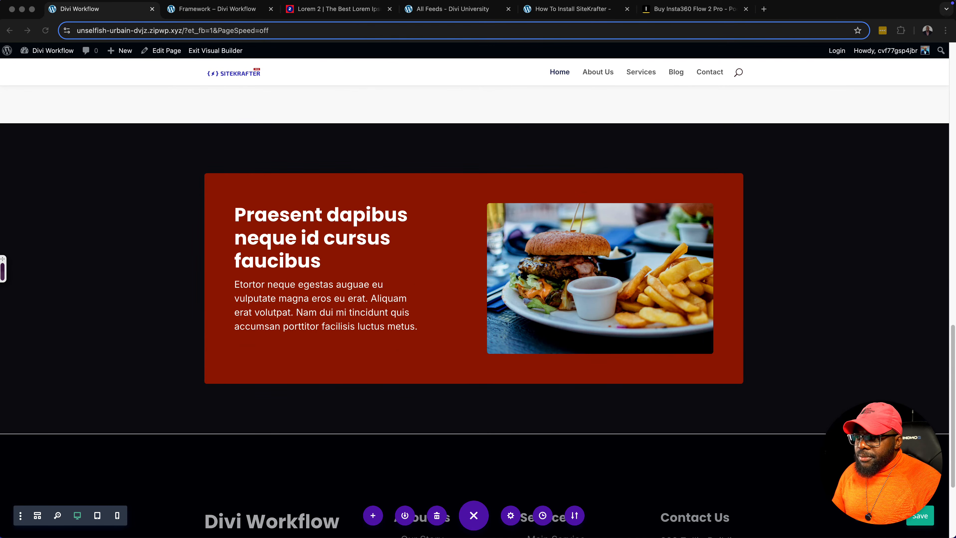
{"action": "scroll", "coordinate": [477, 311], "scroll_direction": "down", "scroll_amount": 4}
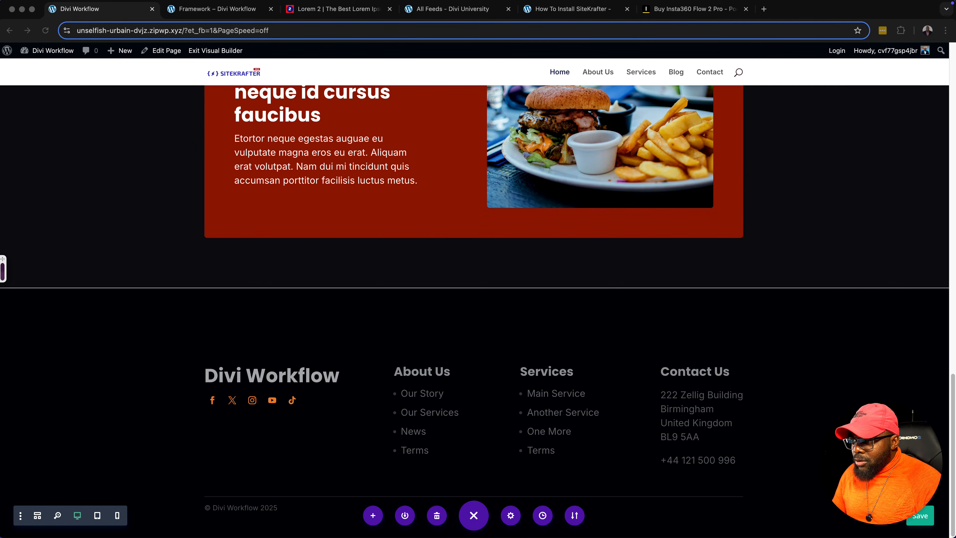
{"action": "scroll", "coordinate": [478, 301], "scroll_direction": "up", "scroll_amount": 2}
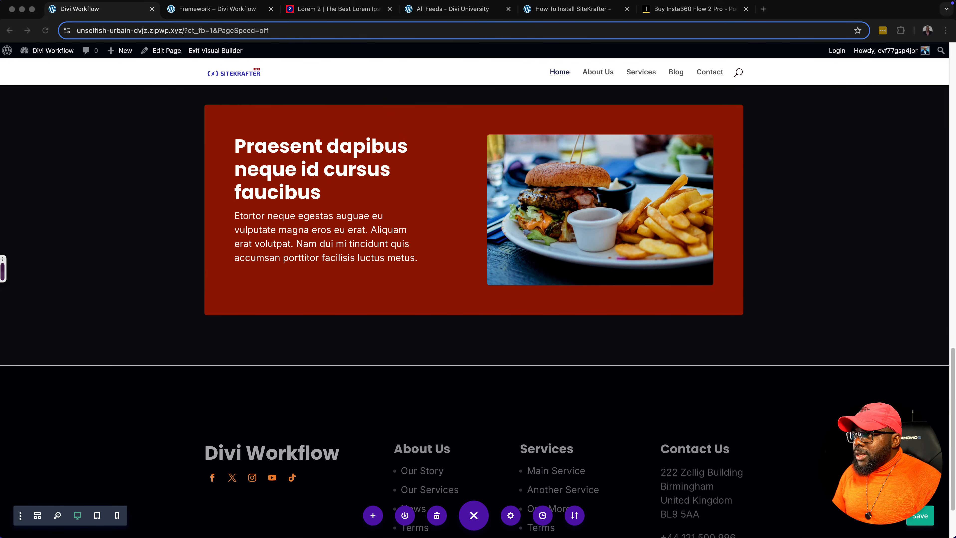
{"action": "scroll", "coordinate": [477, 301], "scroll_direction": "up", "scroll_amount": 1}
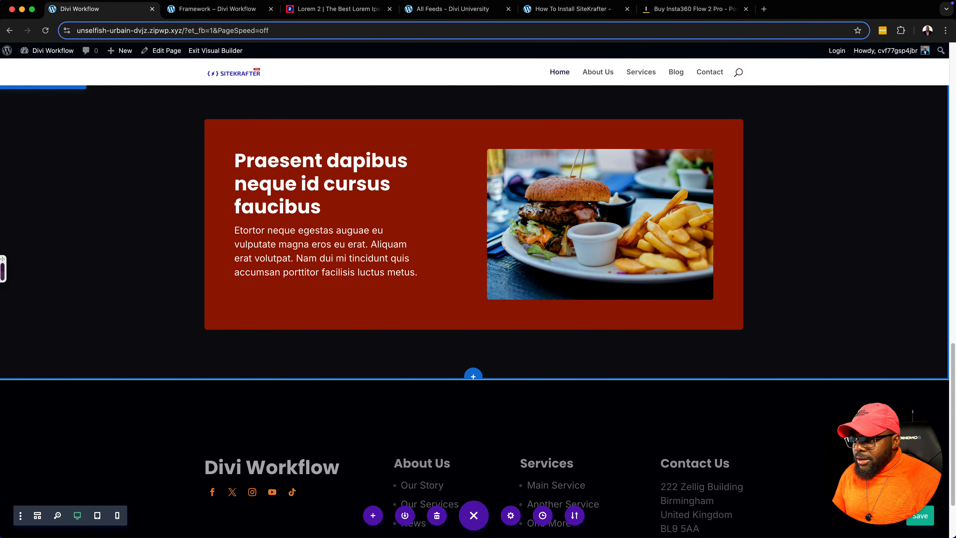
- Add a regular section with a one-column row below the dark section and insert a Text module containing the copied "Praesent dapibus" paragraph
{"action": "left_click", "coordinate": [473, 375]}
{"action": "left_click", "coordinate": [415, 319]}
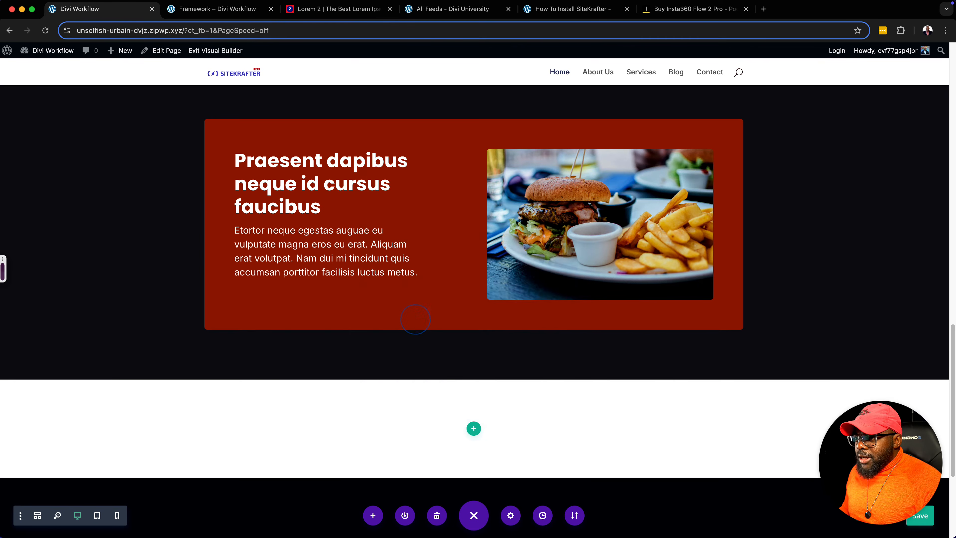
{"action": "left_click", "coordinate": [413, 227]}
{"action": "type", "text": "text"}
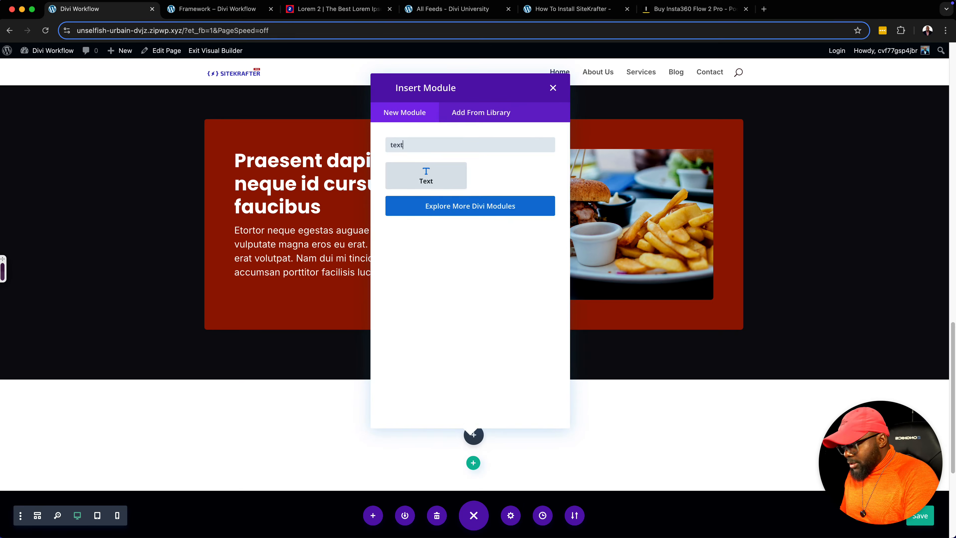
{"action": "key", "text": "Return"}
{"action": "type", "text": "Praesent dapibus neque id cursus faucibus tortor neque egestas auguae eu vulputate magna eros eu erat. Aliquam erat volutpat. Nam dui mi tincidunt quis accumsan porttitor facilisis luctus metus."}
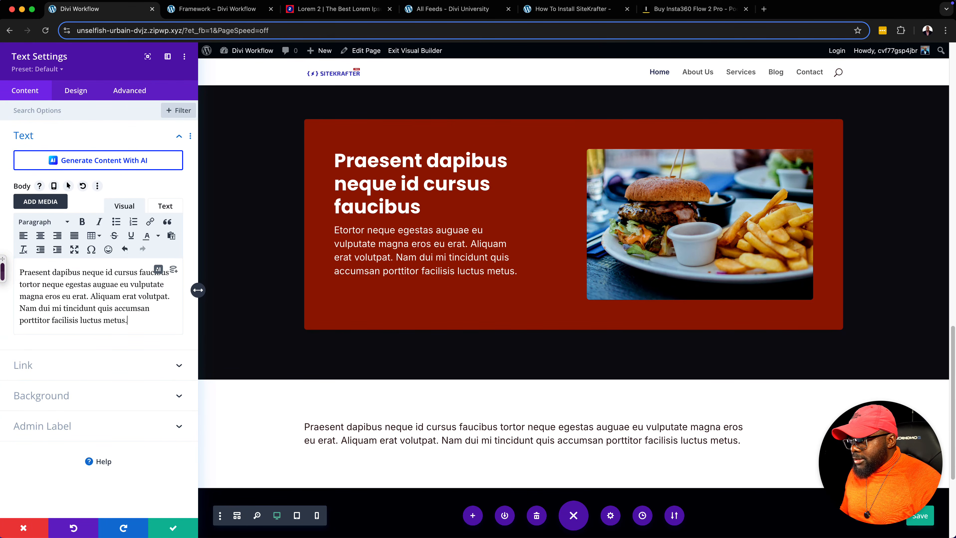
- Trim the new text to end at "egestas auguae" and start a new paragraph after "Praesent dapibus neque"
{"action": "left_click_drag", "start_coordinate": [128, 320], "coordinate": [119, 284]}
{"action": "key", "text": "BackSpace"}
{"action": "left_click", "coordinate": [106, 271]}
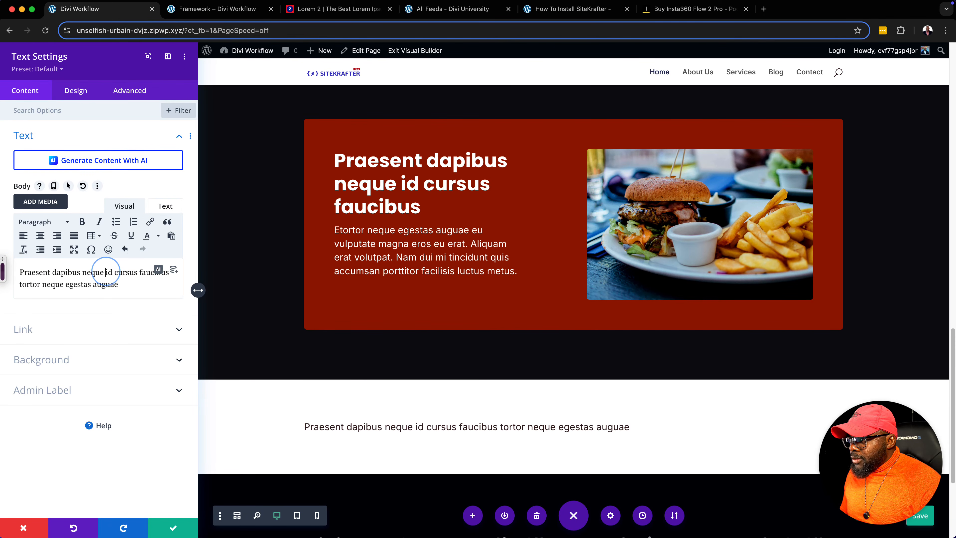
{"action": "key", "text": "Return"}
- Format "Praesent dapibus neque" as Heading 3 and add a capital E so the following paragraph begins "Eid cursus"
{"action": "left_click_drag", "start_coordinate": [104, 271], "coordinate": [17, 272]}
{"action": "left_click", "coordinate": [45, 221]}
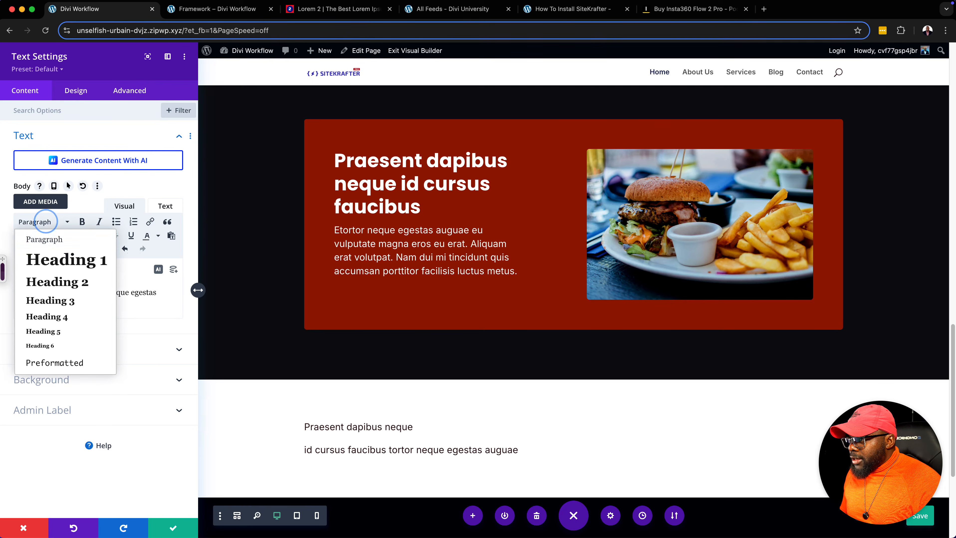
{"action": "left_click", "coordinate": [57, 281]}
{"action": "left_click", "coordinate": [19, 297]}
{"action": "type", "text": "E"}
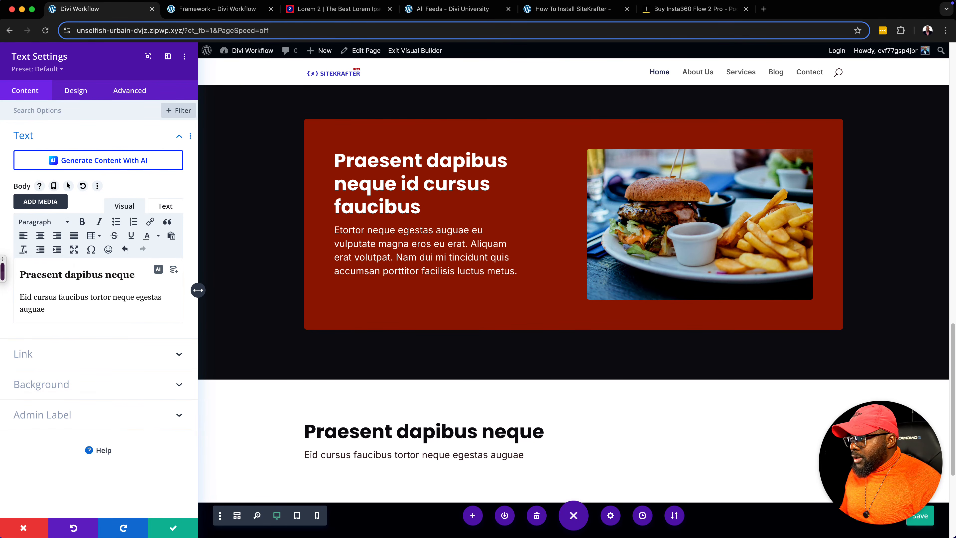
- Centre-align the "Praesent dapibus neque" heading and its "Eid cursus" paragraph and save the text module
{"action": "left_click", "coordinate": [58, 312]}
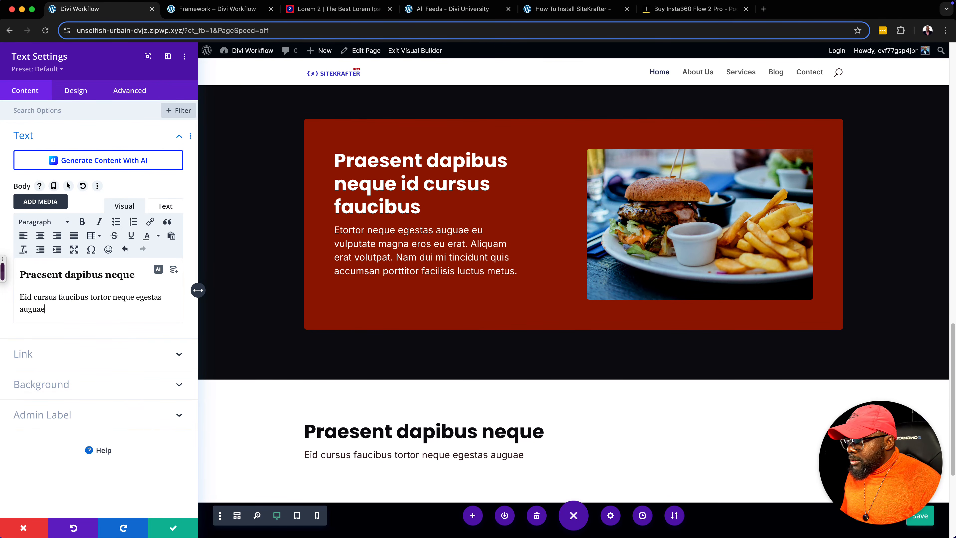
{"action": "left_click_drag", "start_coordinate": [45, 309], "coordinate": [9, 272]}
{"action": "left_click", "coordinate": [41, 236]}
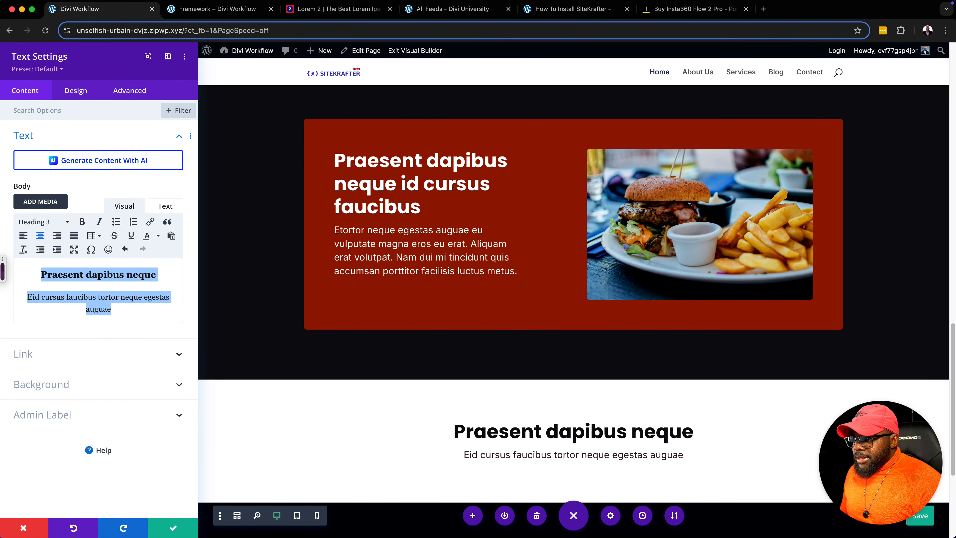
{"action": "left_click", "coordinate": [172, 527]}
- Add a one-column row below the centred heading text and insert a Testimonial module in it
{"action": "scroll", "coordinate": [473, 245], "scroll_direction": "down", "scroll_amount": 5}
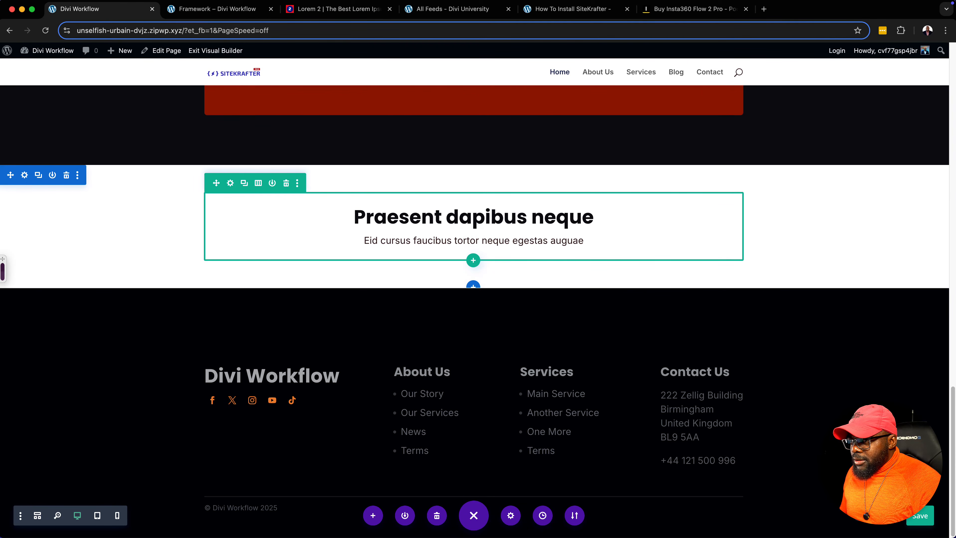
{"action": "left_click", "coordinate": [473, 260]}
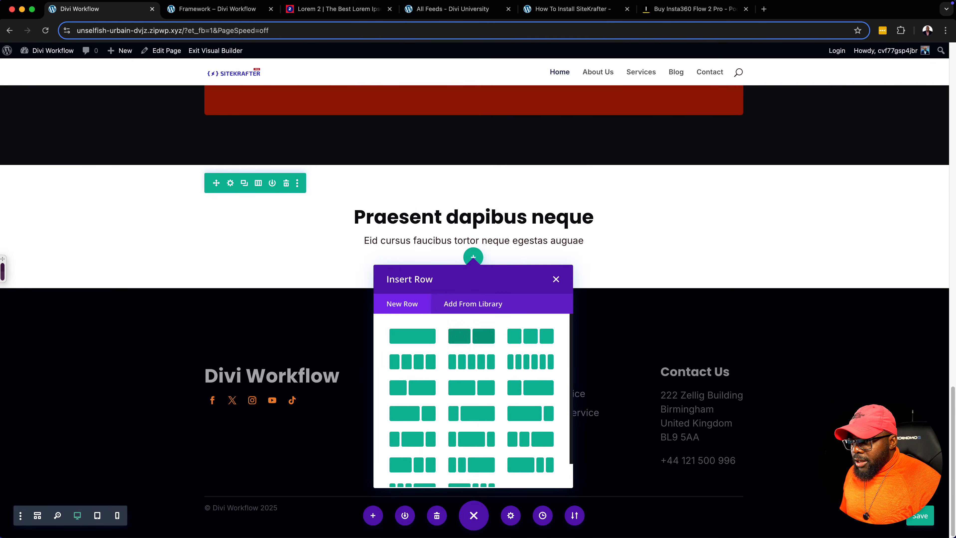
{"action": "left_click", "coordinate": [412, 336]}
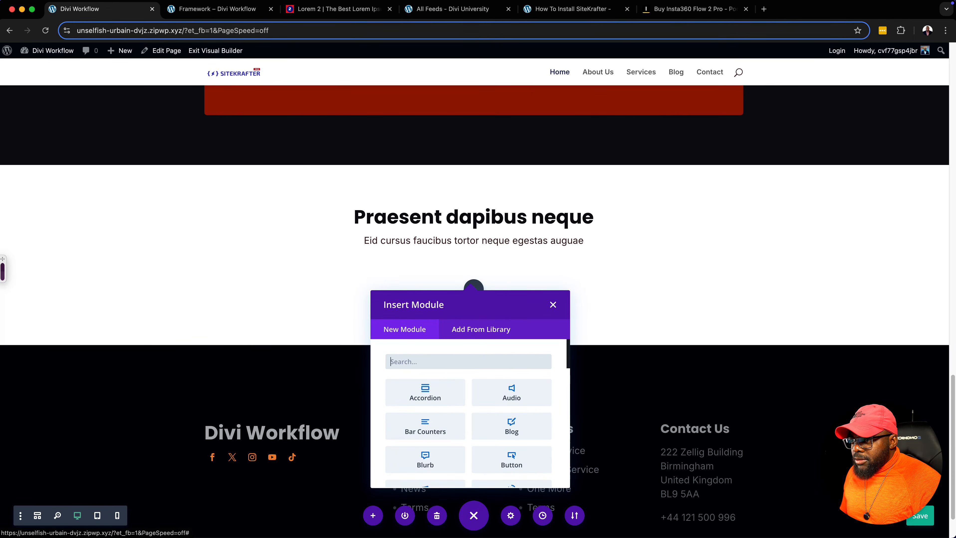
{"action": "type", "text": "te"}
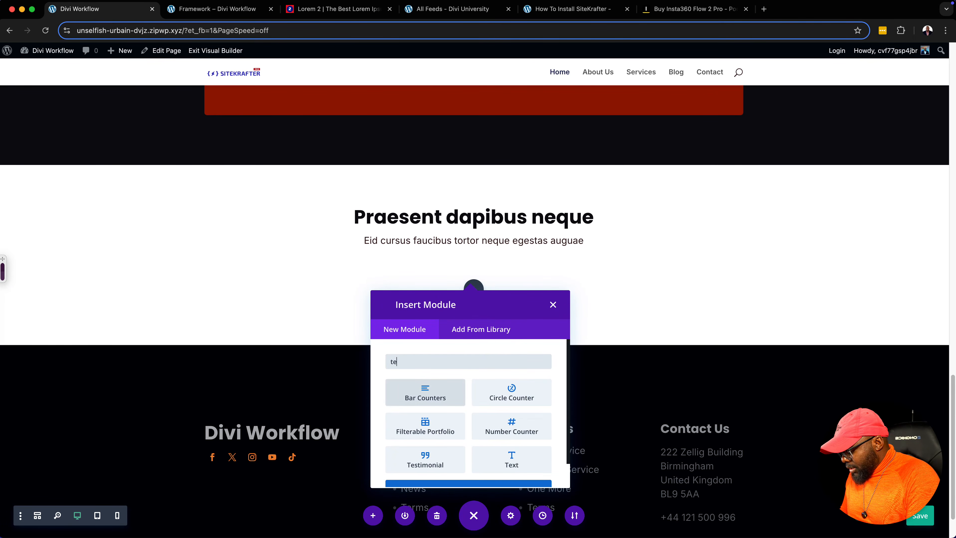
{"action": "left_click", "coordinate": [425, 459]}
- Replace the testimonial's placeholder body with the copied paragraph beginning "Praesent dapibus neque id cursus faucibus"
{"action": "scroll", "coordinate": [109, 339], "scroll_direction": "down", "scroll_amount": 2}
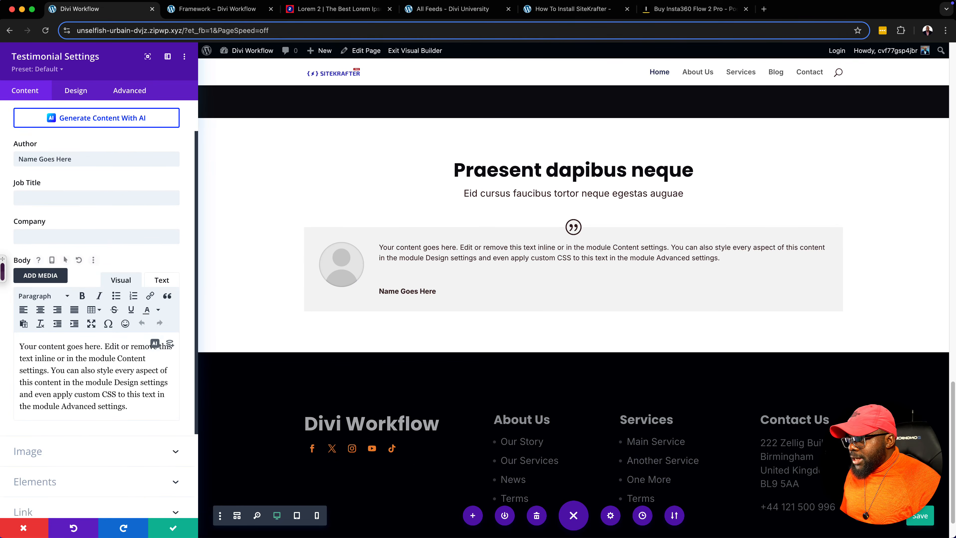
{"action": "left_click_drag", "start_coordinate": [129, 373], "coordinate": [19, 306]}
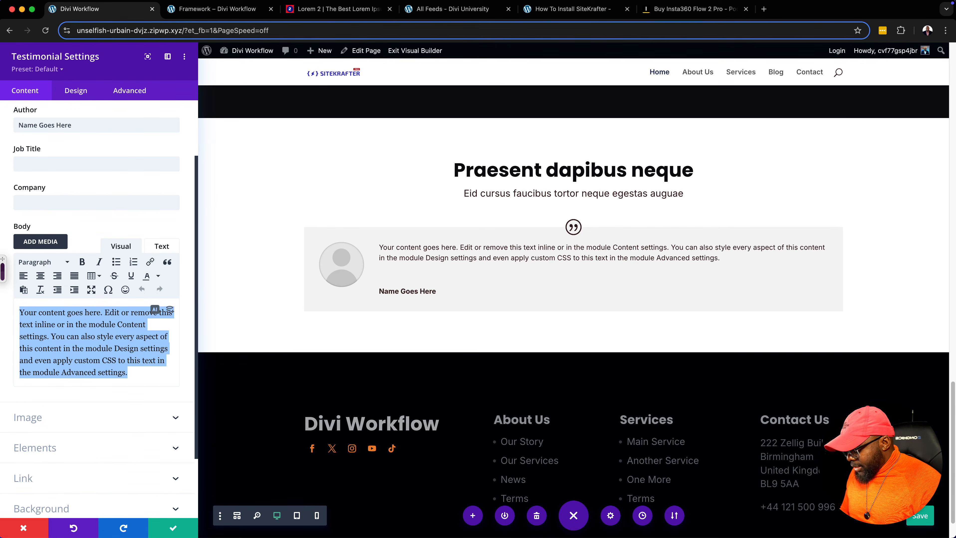
{"action": "type", "text": "Praesent dapibus neque id cursus faucibus tortor neque egestas auguae eu vulputate magna eros eu erat. Aliquam erat volutpat. Nam dui mi tincidunt quis accumsan porttitor facilisis luctus metus."}
- Give the testimonial a very light grey background and turn off its quote icon
{"action": "scroll", "coordinate": [56, 421], "scroll_direction": "down", "scroll_amount": 2}
{"action": "left_click", "coordinate": [56, 424]}
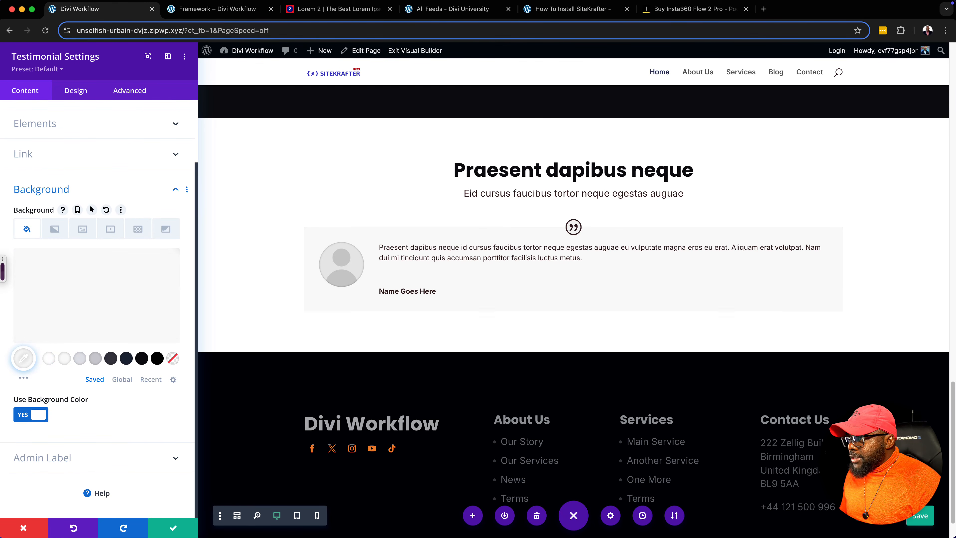
{"action": "left_click", "coordinate": [49, 124]}
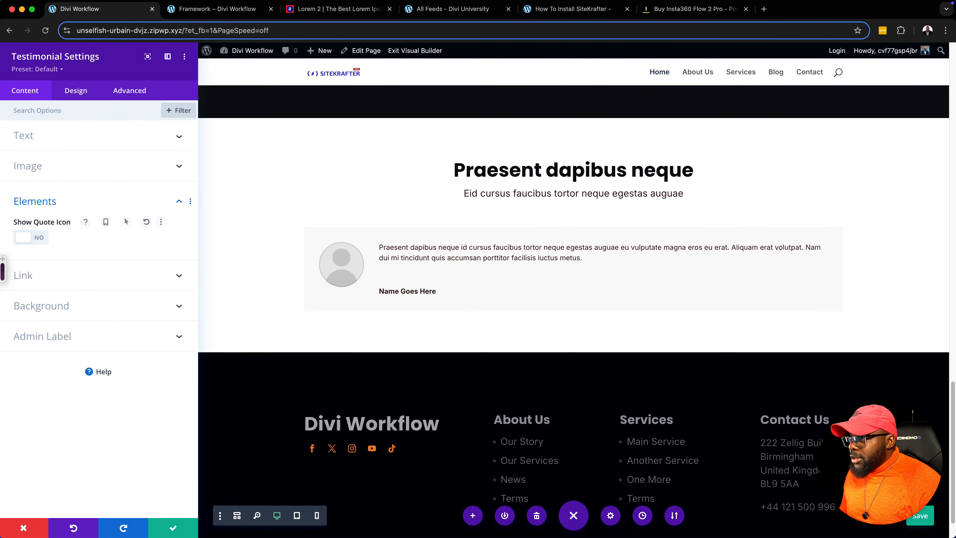
- Set the testimonial's image to the portrait of the man on a dark background from the media library
{"action": "left_click", "coordinate": [48, 164]}
{"action": "left_click", "coordinate": [83, 235]}
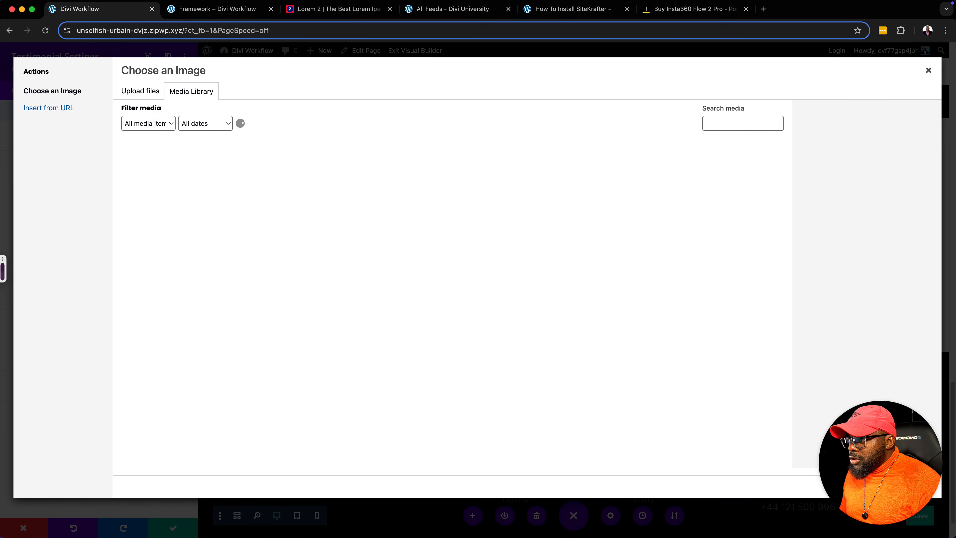
{"action": "left_click", "coordinate": [229, 249]}
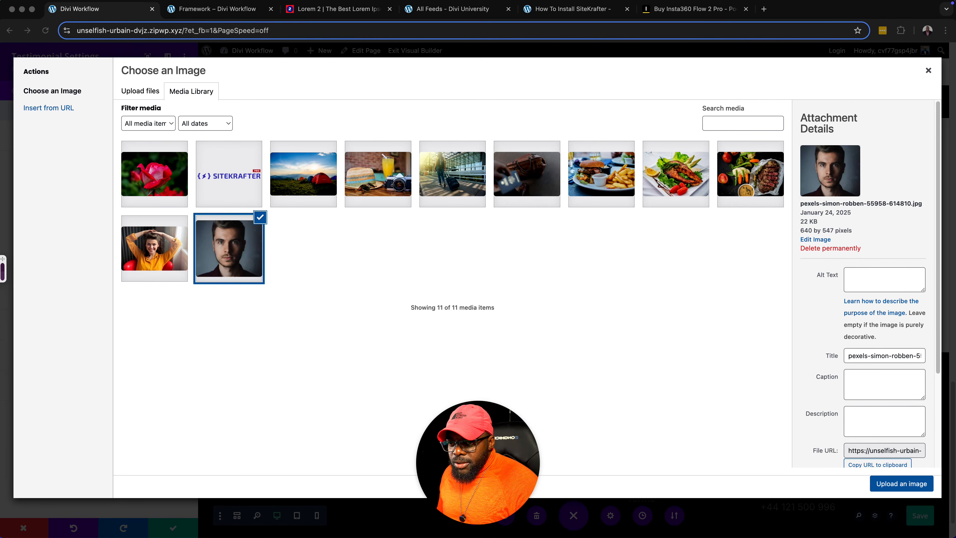
{"action": "left_click", "coordinate": [901, 483]}
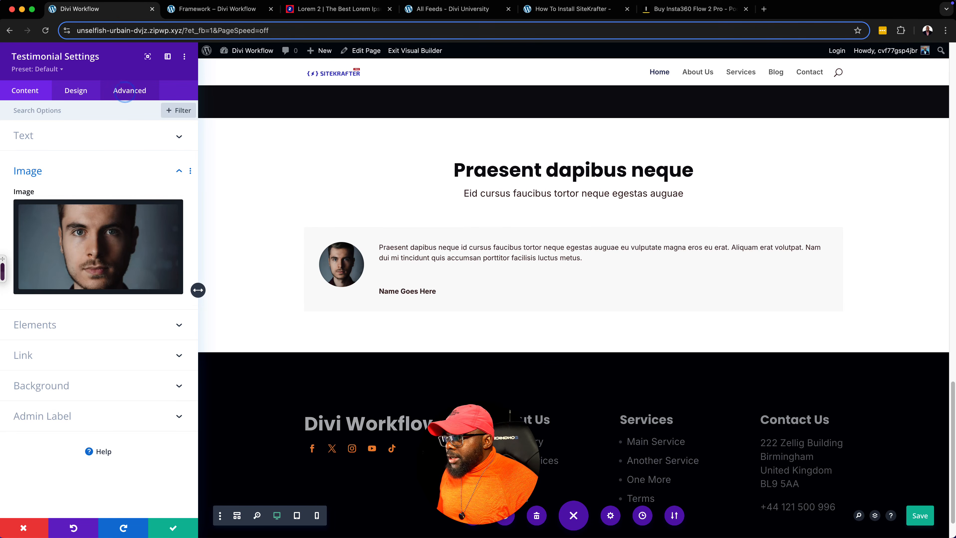
- Set the testimonial's CSS class to "padding-medium sk radius-medium" and save the module
{"action": "left_click", "coordinate": [124, 93]}
{"action": "left_click", "coordinate": [98, 136]}
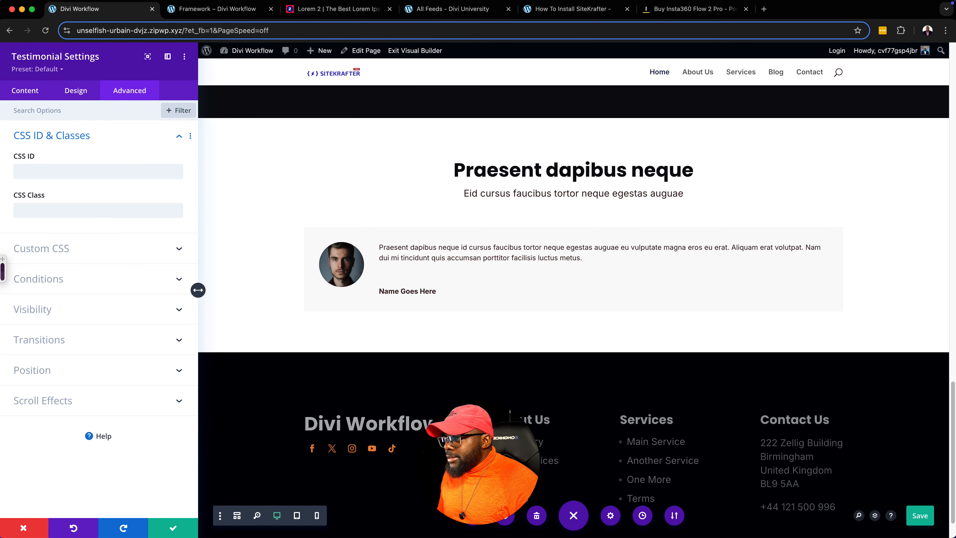
{"action": "left_click", "coordinate": [45, 210]}
{"action": "type", "text": "padding-me"}
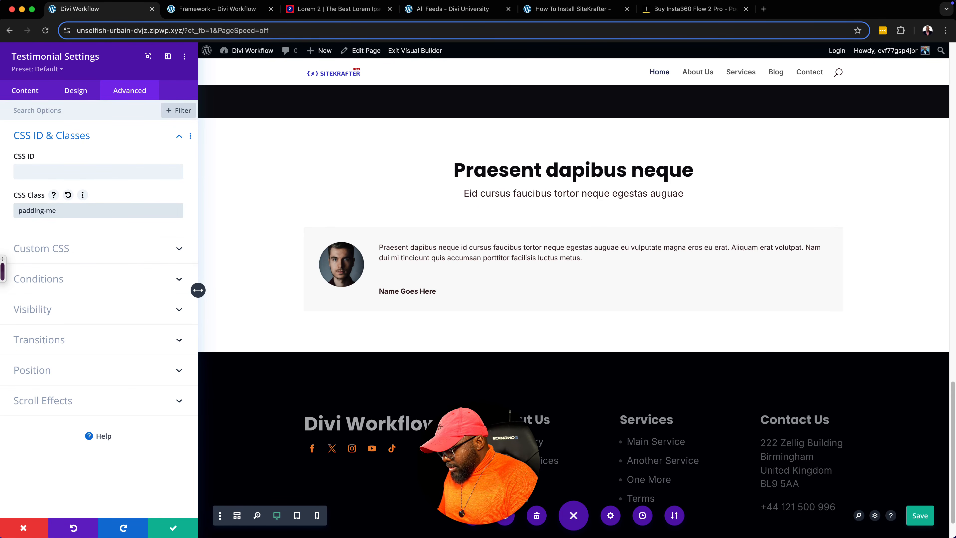
{"action": "type", "text": "dium "}
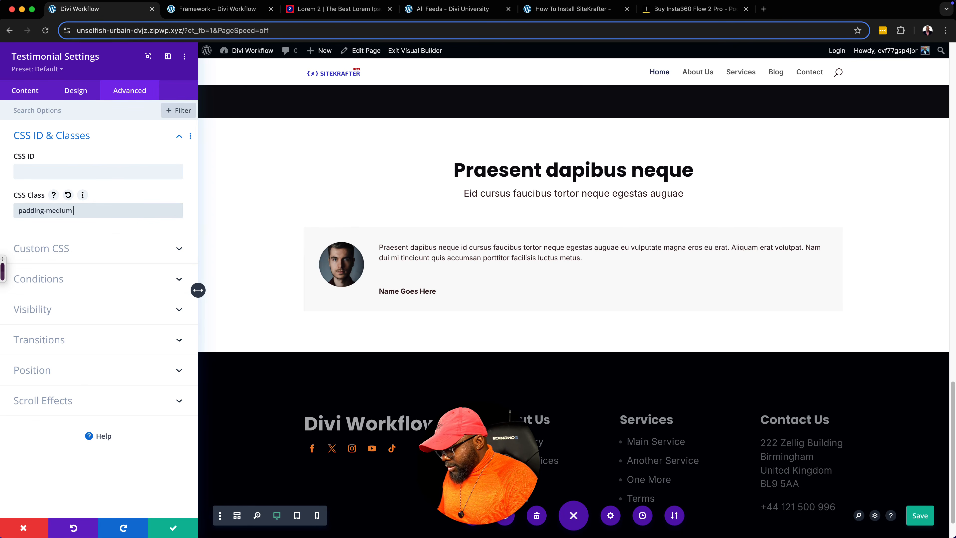
{"action": "type", "text": "sk radius-"}
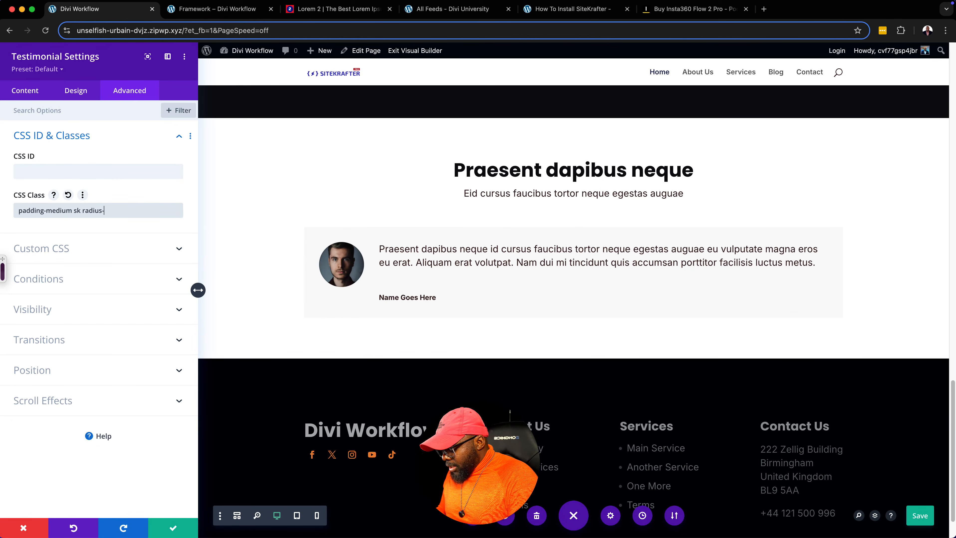
{"action": "type", "text": "medium"}
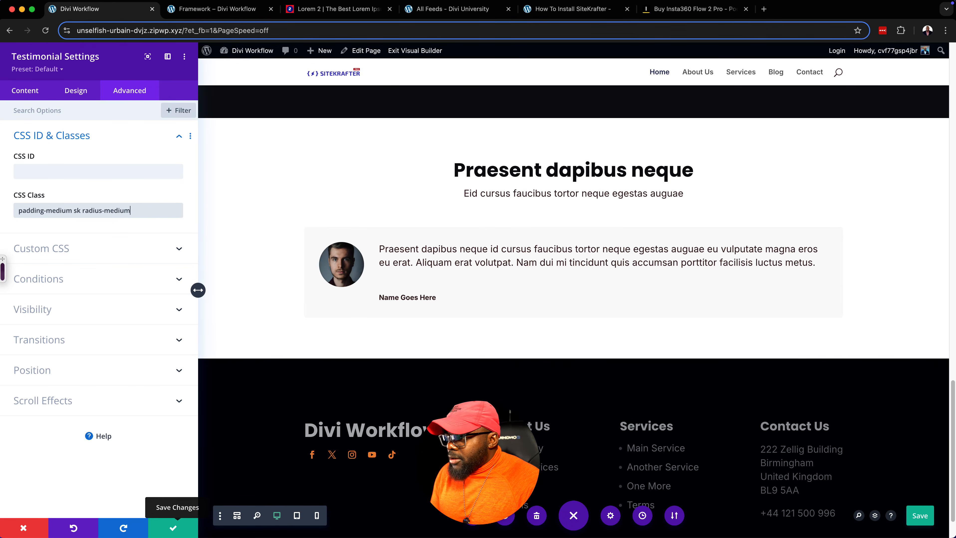
{"action": "left_click", "coordinate": [173, 527]}
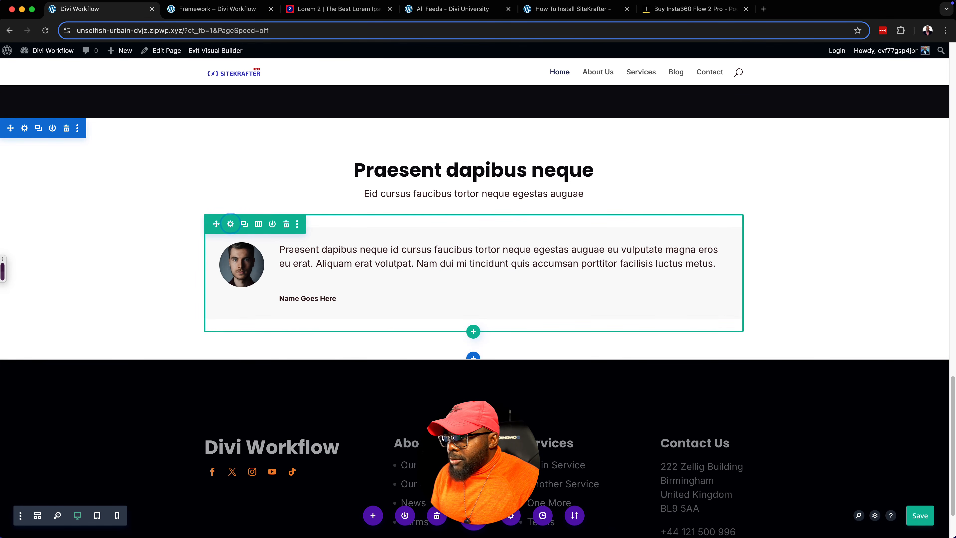
- Duplicate the column in the testimonial row to get two side-by-side testimonials and save the row
{"action": "left_click", "coordinate": [230, 224]}
{"action": "left_click", "coordinate": [35, 181]}
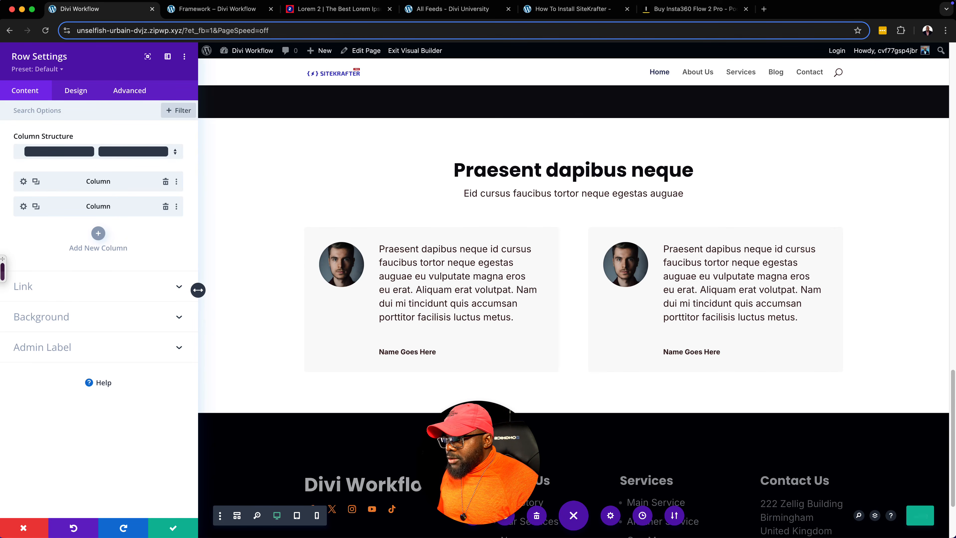
{"action": "left_click", "coordinate": [172, 527]}
- Change the second testimonial's image to the smiling woman in yellow from the media library and save the module
{"action": "left_click", "coordinate": [597, 252]}
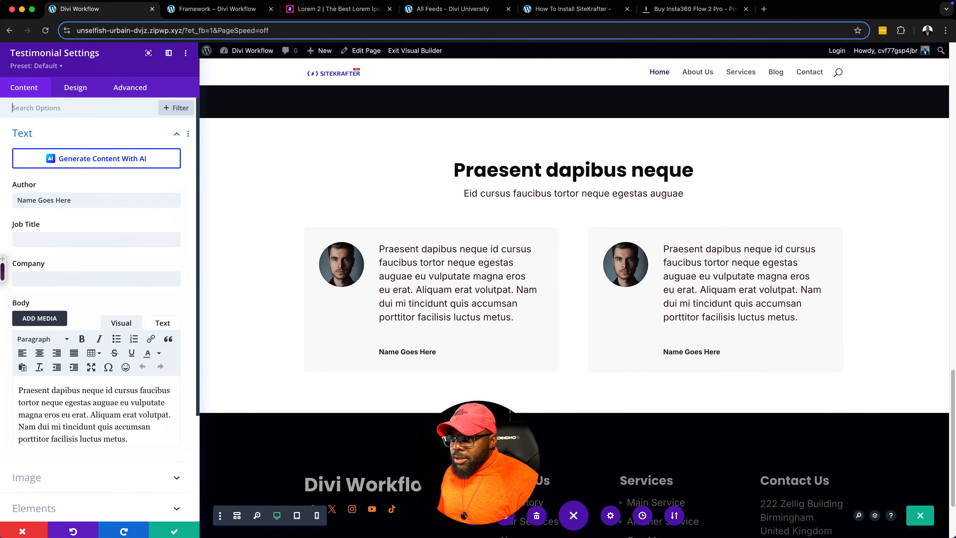
{"action": "scroll", "coordinate": [196, 290], "scroll_direction": "down", "scroll_amount": 5}
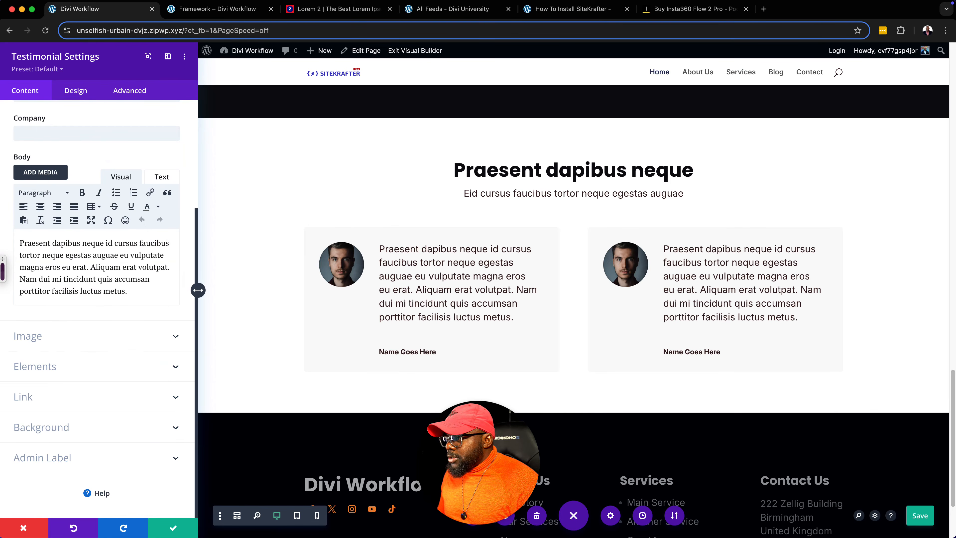
{"action": "left_click", "coordinate": [155, 249]}
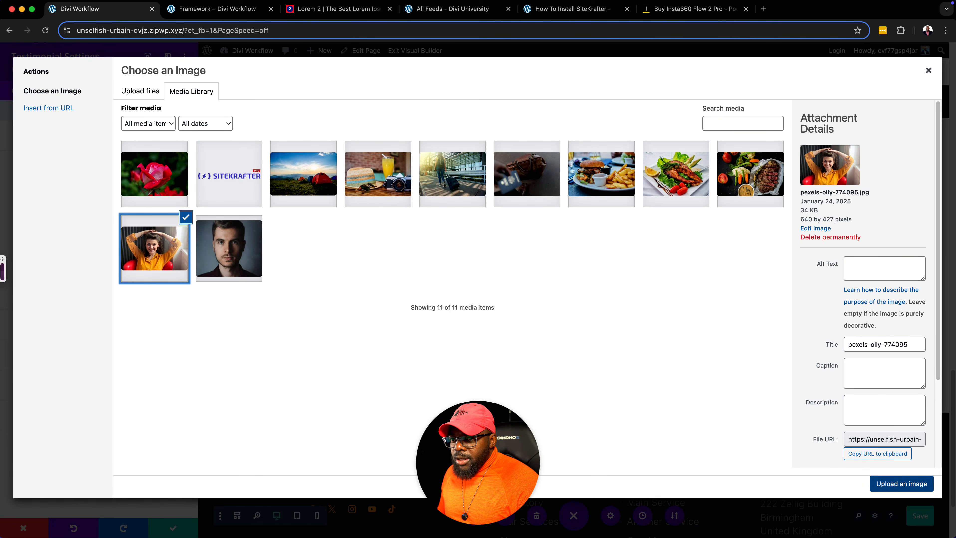
{"action": "left_click", "coordinate": [901, 484]}
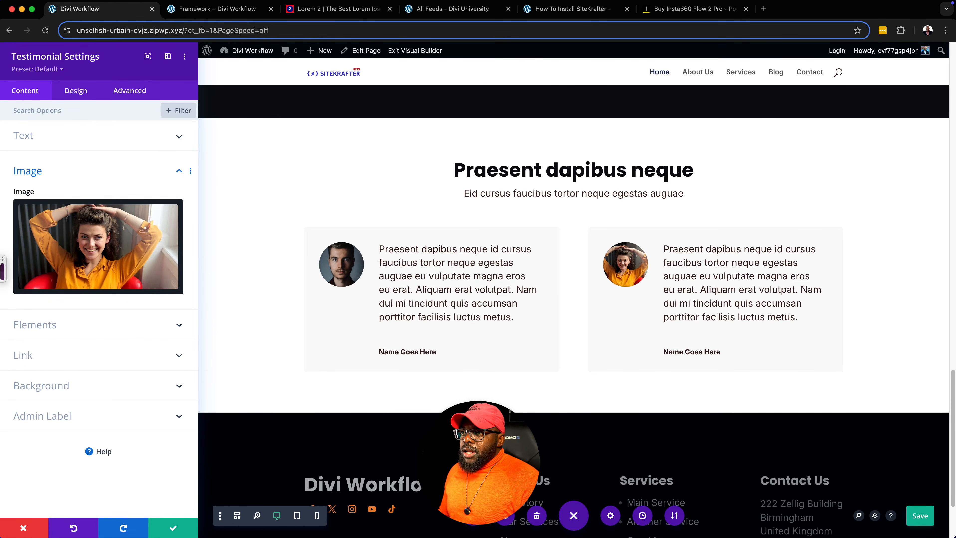
{"action": "left_click", "coordinate": [173, 527]}
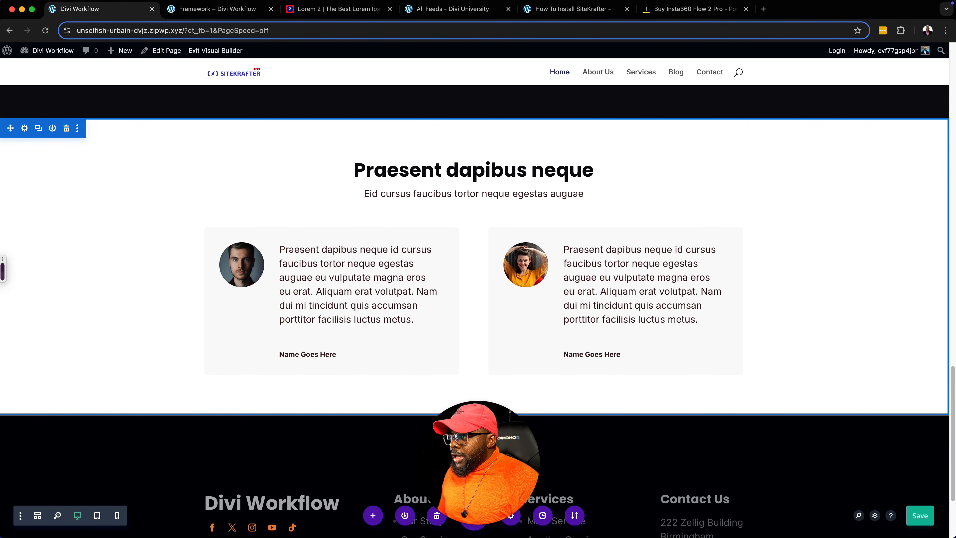
- Set the testimonial section's CSS class to "large-section" and save the section
{"action": "left_click", "coordinate": [25, 128]}
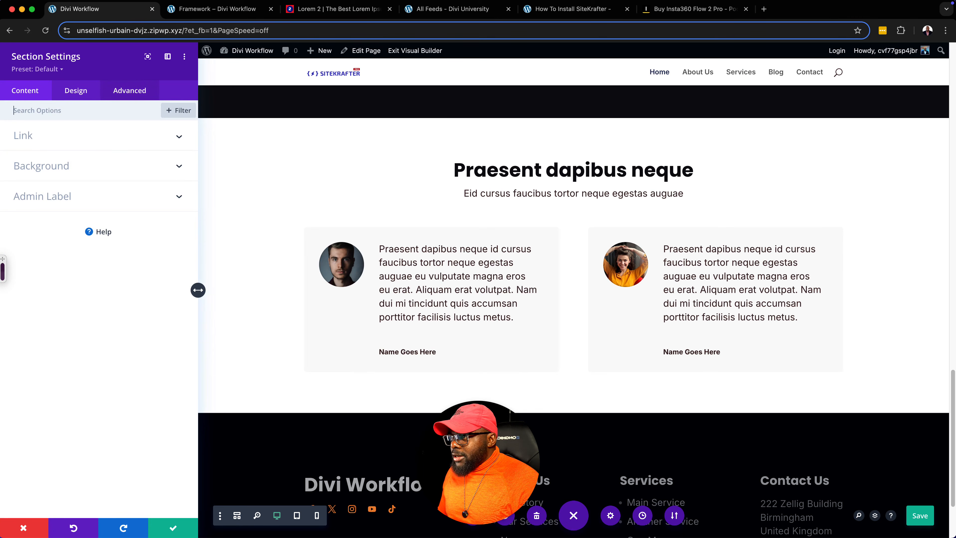
{"action": "left_click", "coordinate": [132, 90]}
{"action": "left_click", "coordinate": [71, 136]}
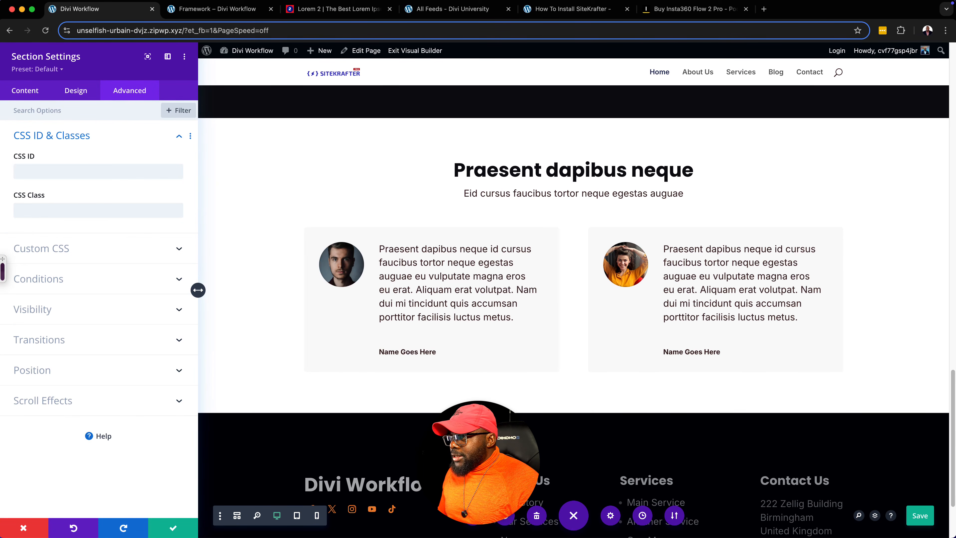
{"action": "left_click", "coordinate": [62, 212]}
{"action": "type", "text": "la"}
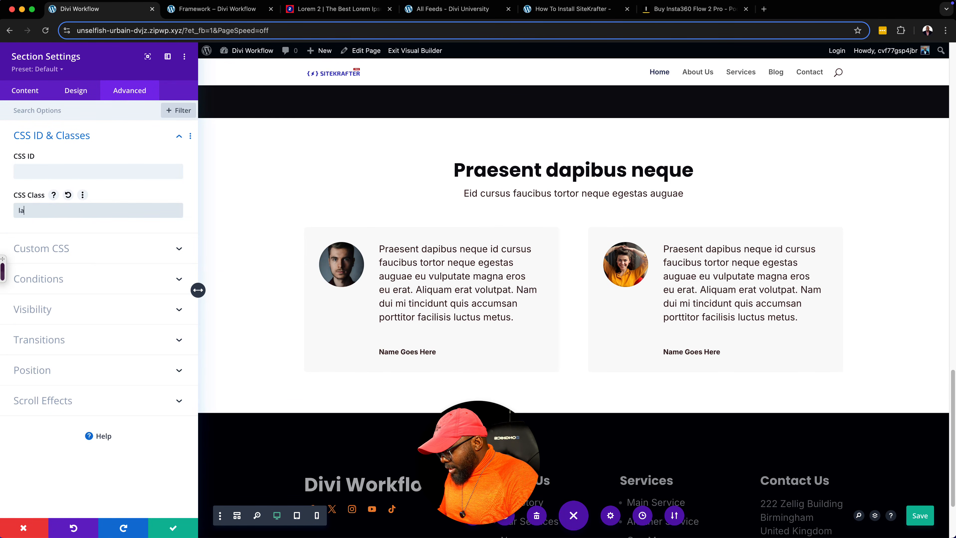
{"action": "type", "text": "rge-section"}
{"action": "key", "text": "Return"}
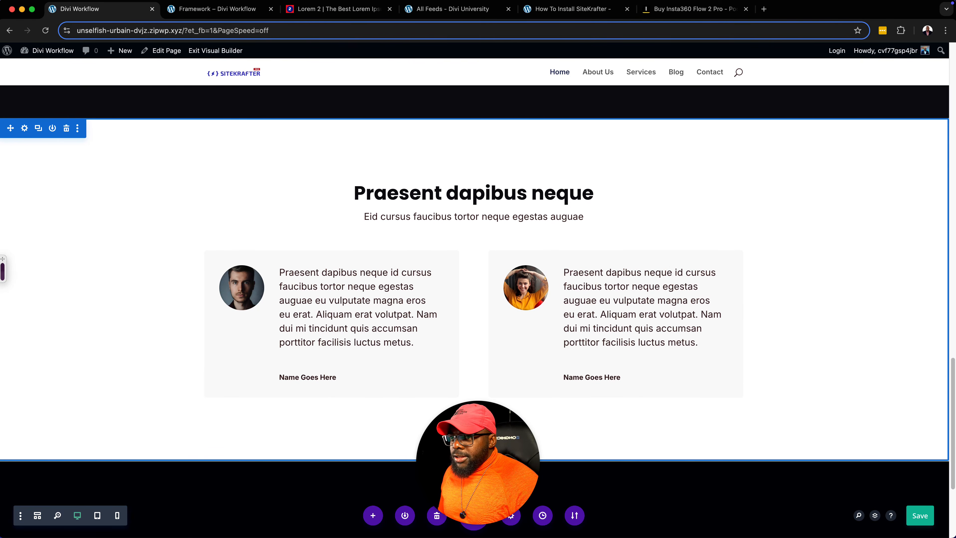
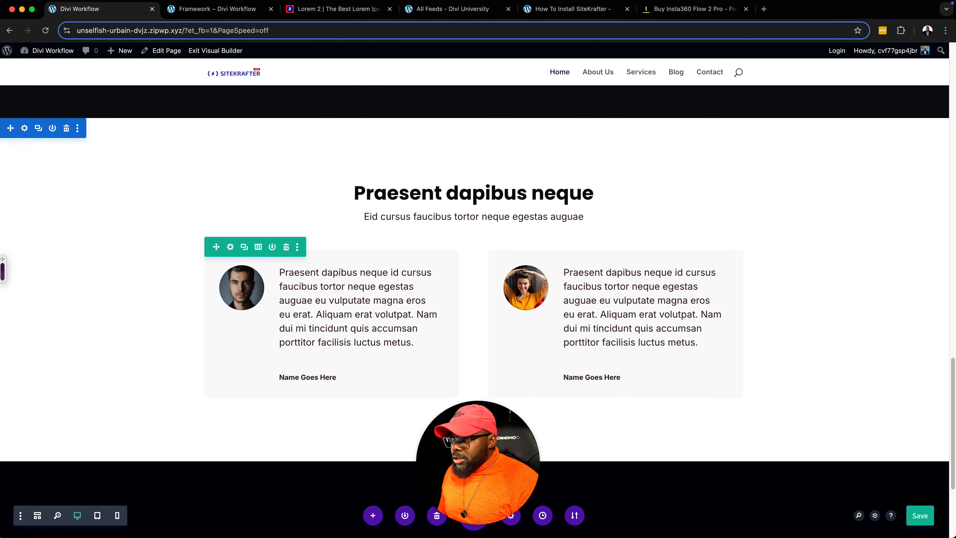
- Set the testimonial row's CSS class to "no-padding margin-top-large" and save the row
{"action": "left_click", "coordinate": [230, 246]}
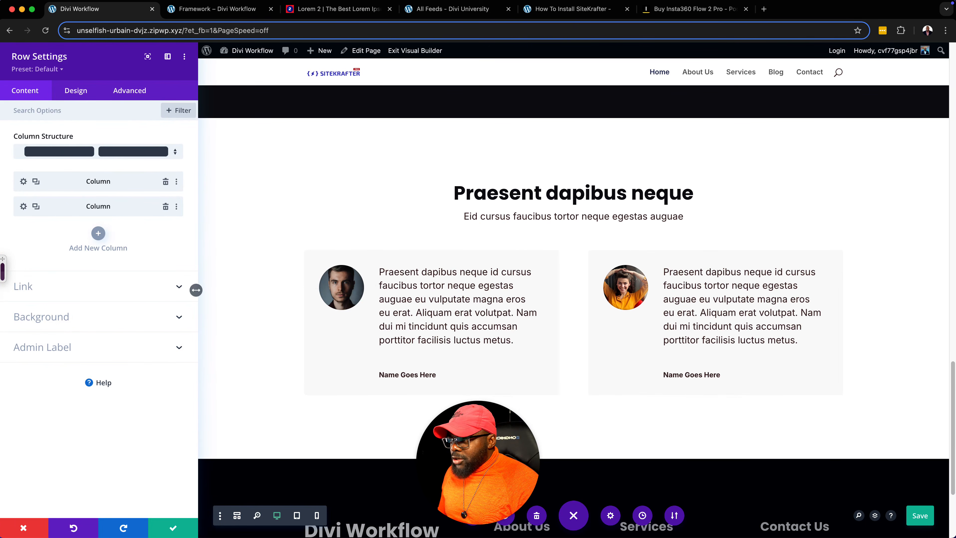
{"action": "left_click", "coordinate": [128, 94]}
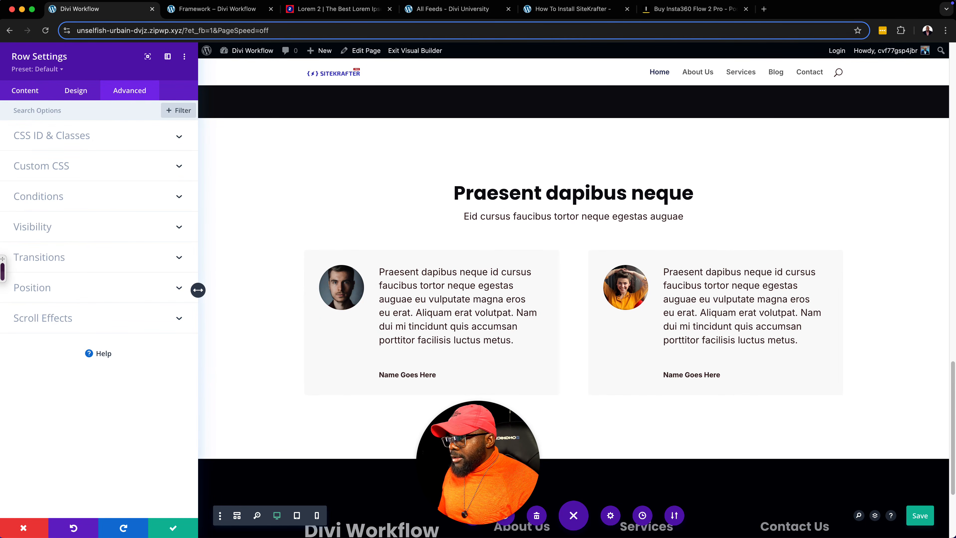
{"action": "left_click", "coordinate": [75, 135]}
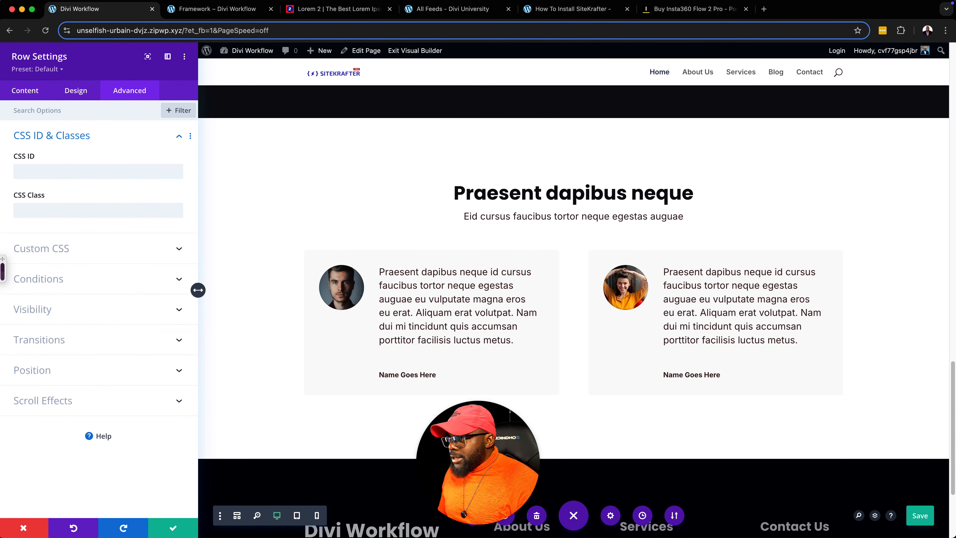
{"action": "left_click", "coordinate": [58, 209]}
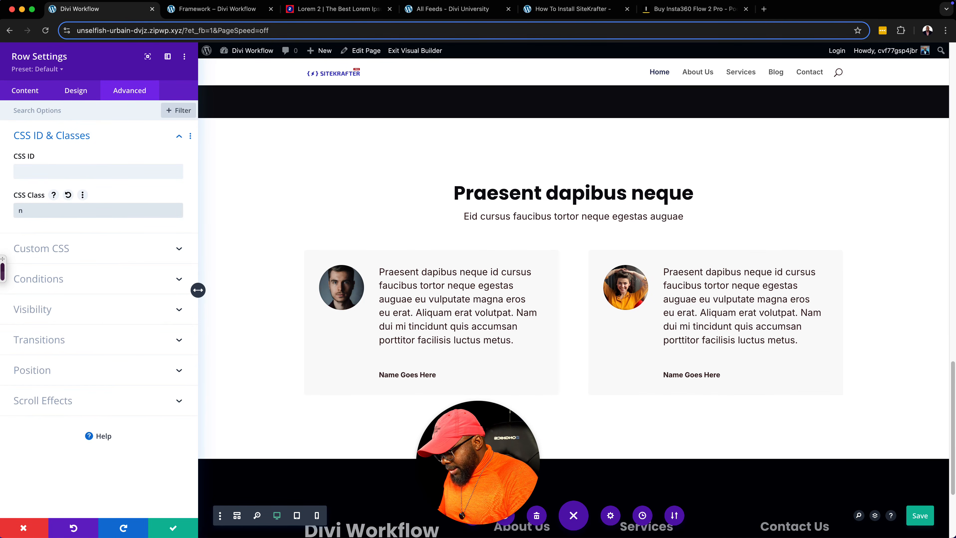
{"action": "type", "text": "o-padding marg"}
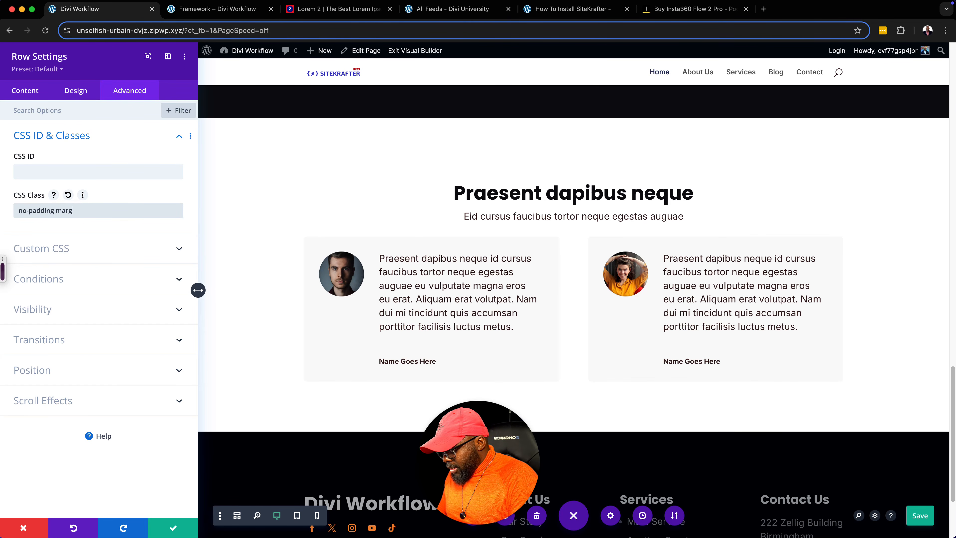
{"action": "type", "text": "in-top"}
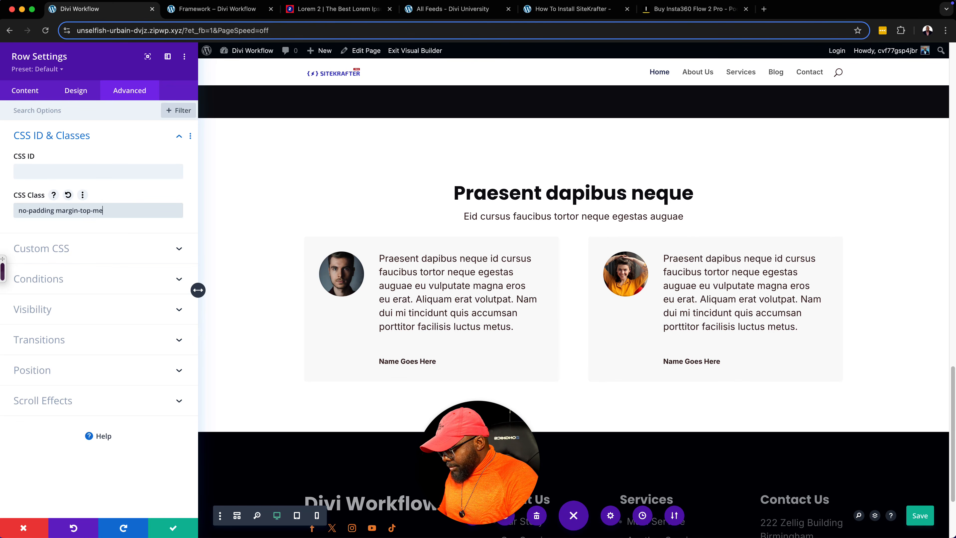
{"action": "type", "text": "-l"}
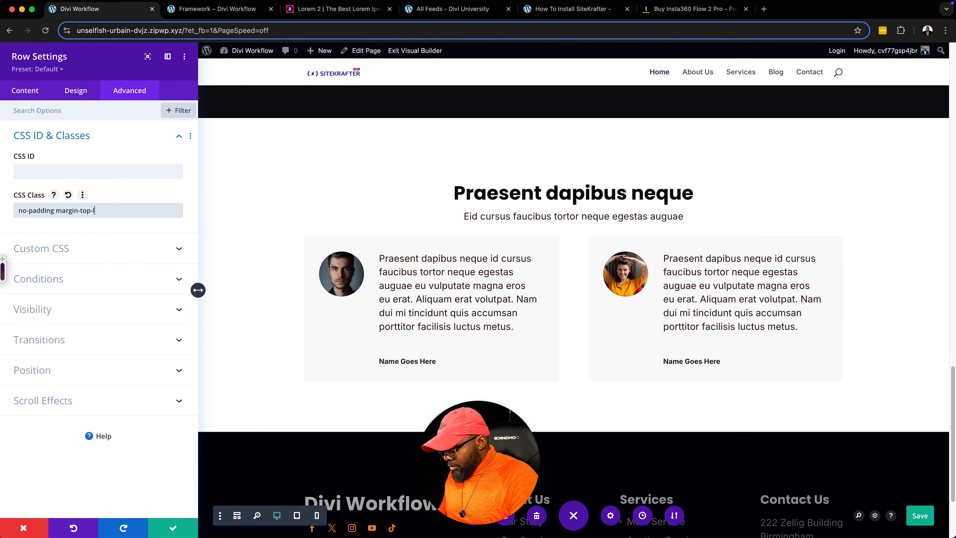
{"action": "type", "text": "arge"}
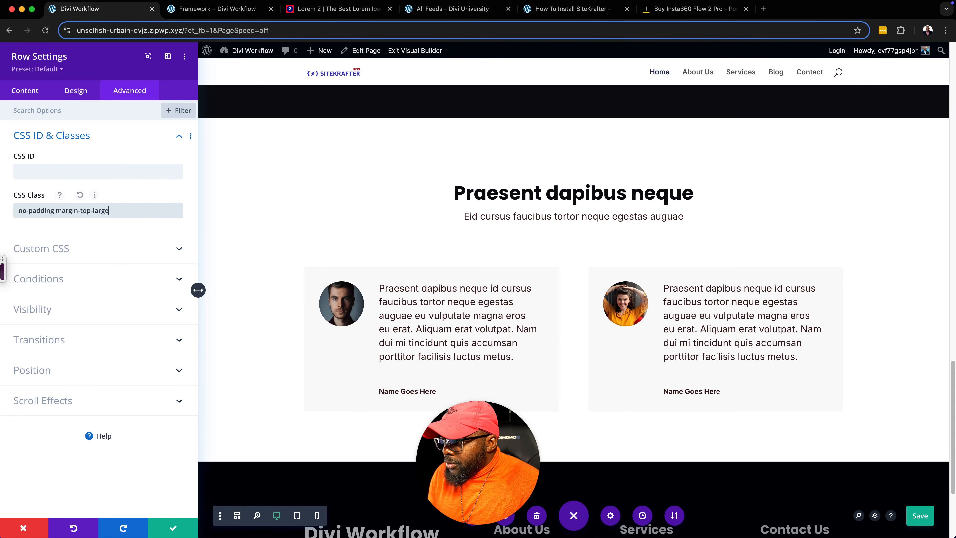
{"action": "left_click", "coordinate": [173, 527]}
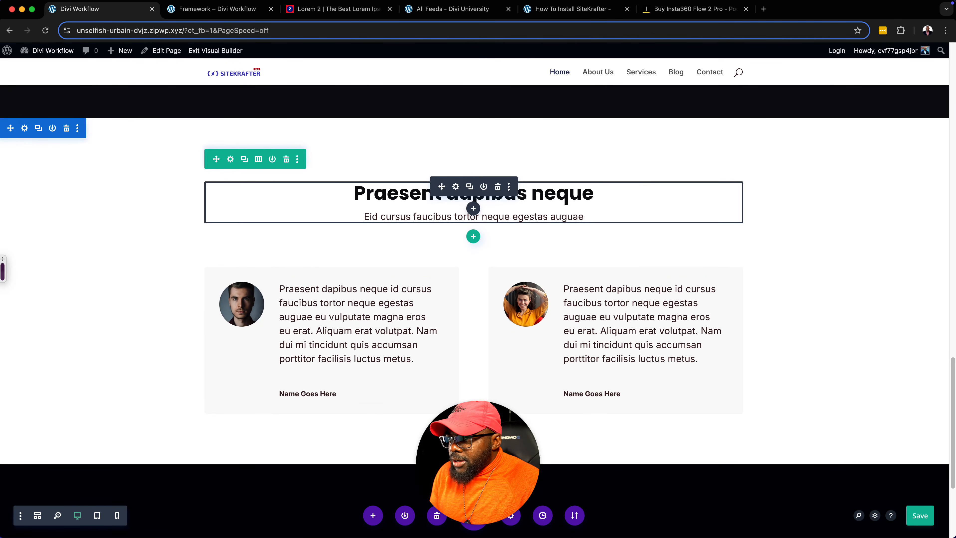
- Set the CSS class of the "Praesent dapibus neque" heading row above the testimonials to "no-padding" and save the row
{"action": "left_click", "coordinate": [230, 159]}
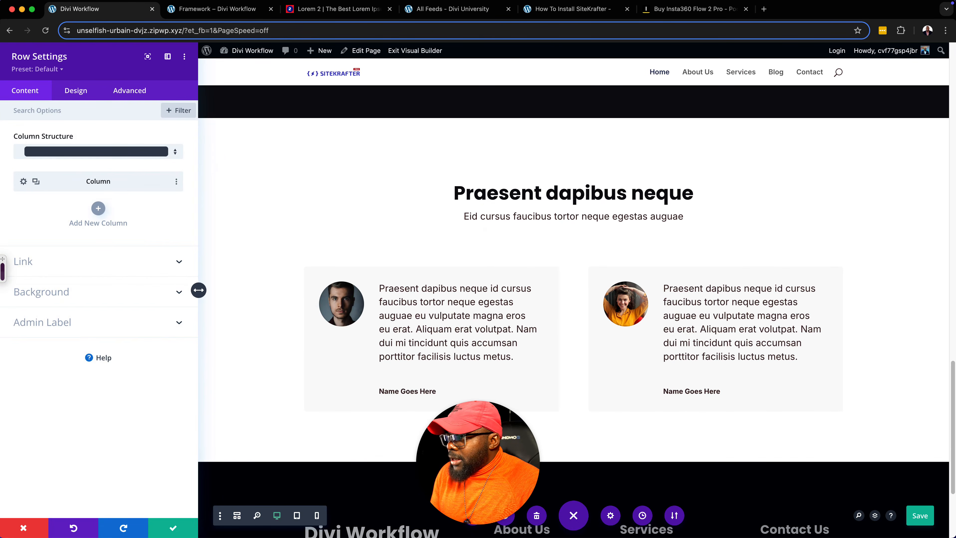
{"action": "left_click", "coordinate": [130, 90]}
{"action": "left_click", "coordinate": [70, 135]}
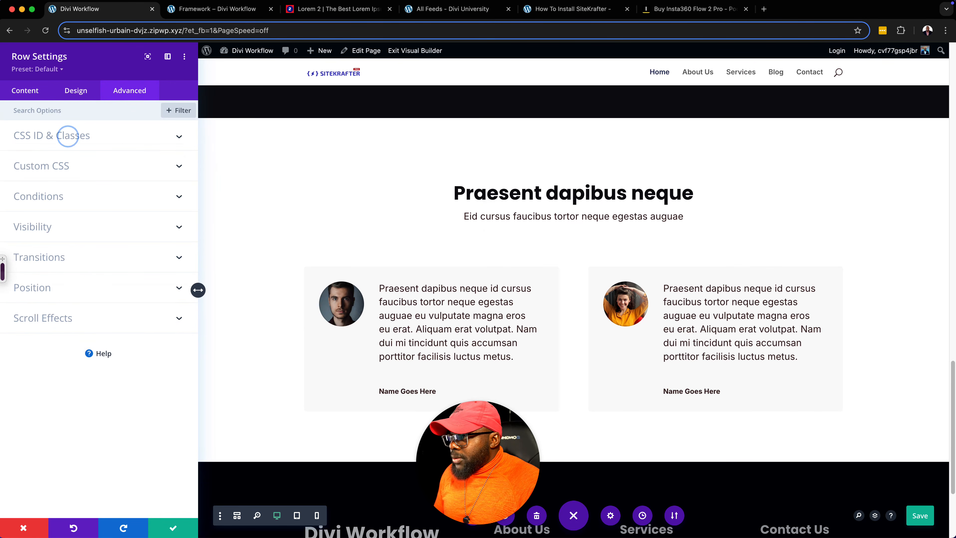
{"action": "left_click", "coordinate": [70, 210]}
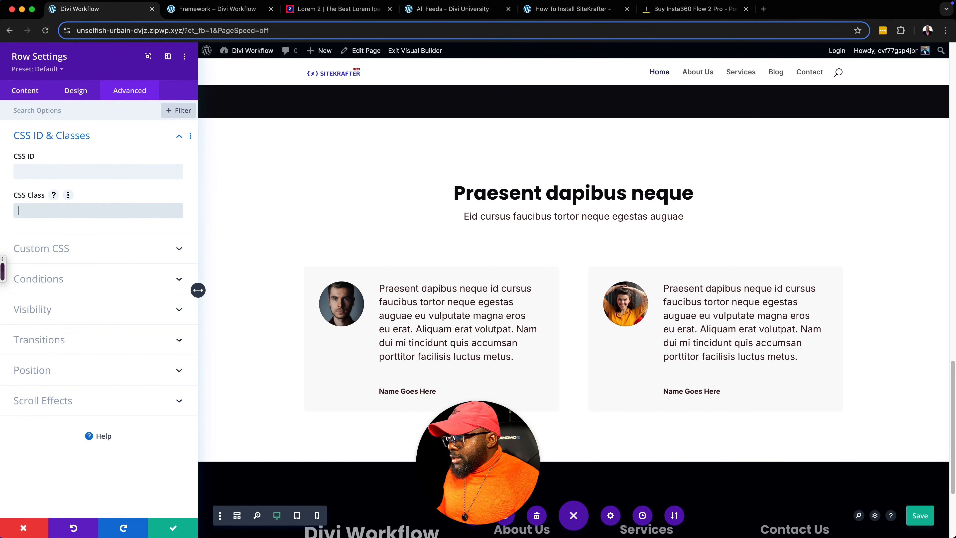
{"action": "type", "text": "no-"}
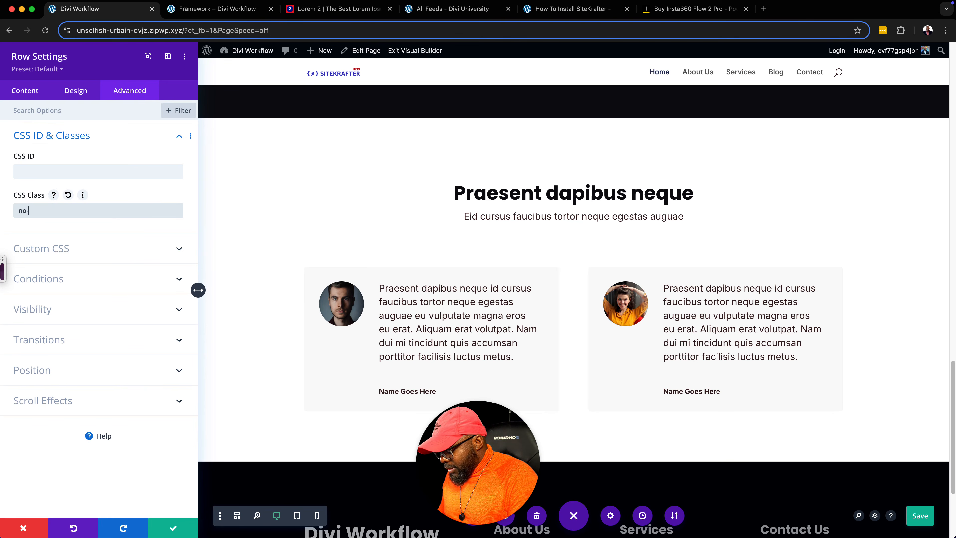
{"action": "type", "text": "pa"}
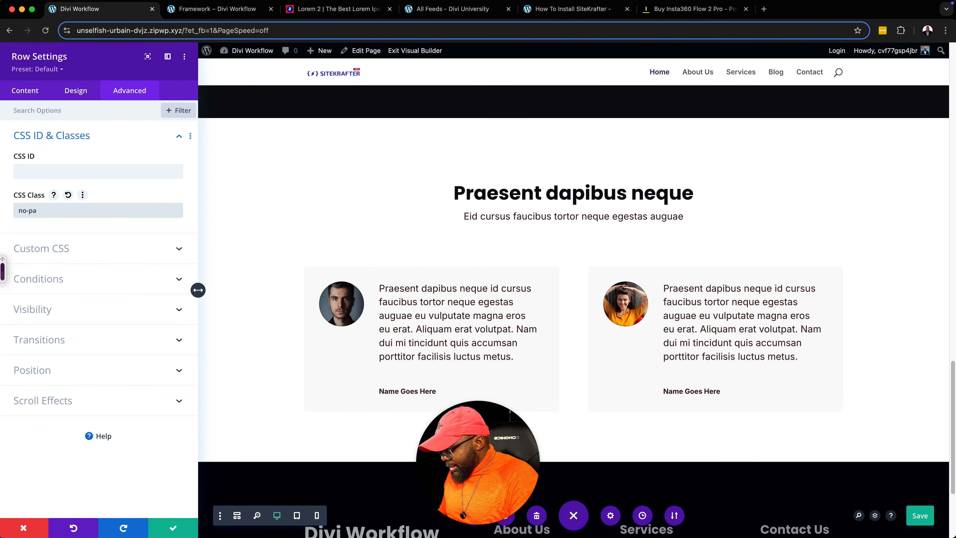
{"action": "type", "text": "dding"}
{"action": "key", "text": "Return"}
- Review the spacing of the page sections from the testimonials up to the hero banner
{"action": "scroll", "coordinate": [474, 290], "scroll_direction": "up", "scroll_amount": 1}
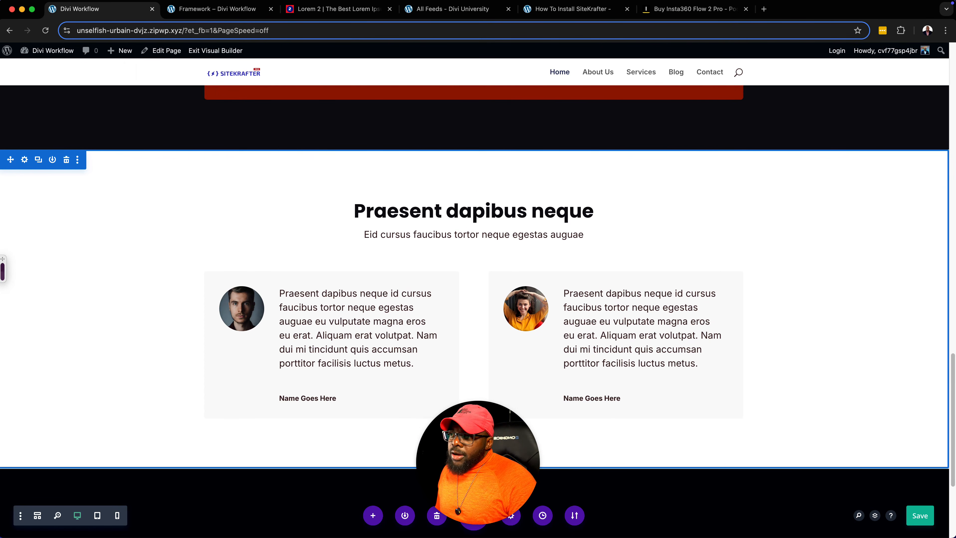
{"action": "scroll", "coordinate": [474, 290], "scroll_direction": "up", "scroll_amount": 1}
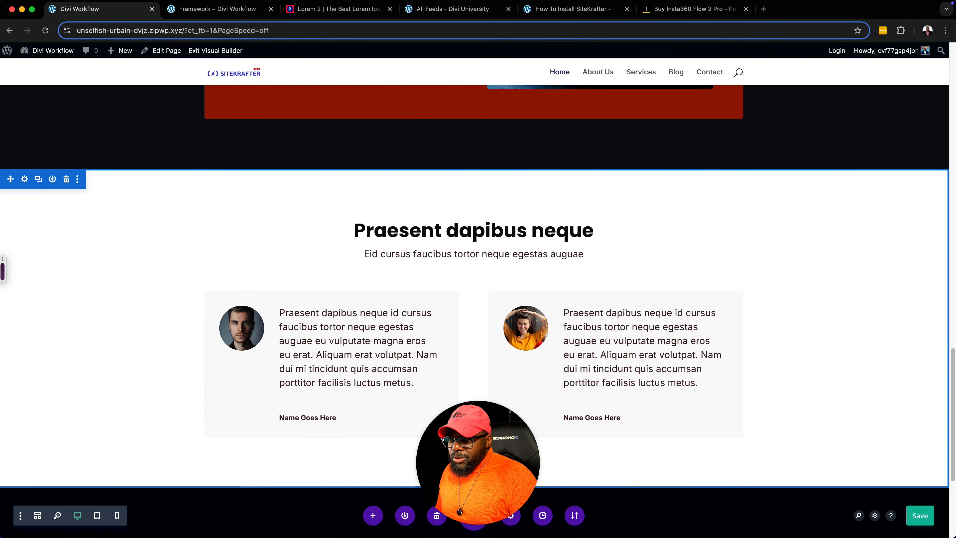
{"action": "scroll", "coordinate": [474, 286], "scroll_direction": "down", "scroll_amount": 5}
{"action": "scroll", "coordinate": [475, 286], "scroll_direction": "up", "scroll_amount": 10}
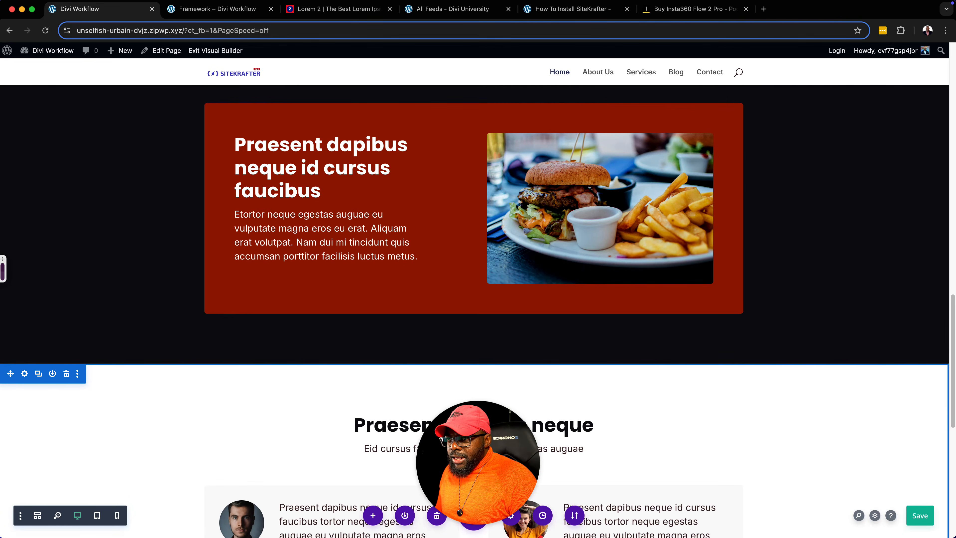
{"action": "scroll", "coordinate": [599, 264], "scroll_direction": "up", "scroll_amount": 3}
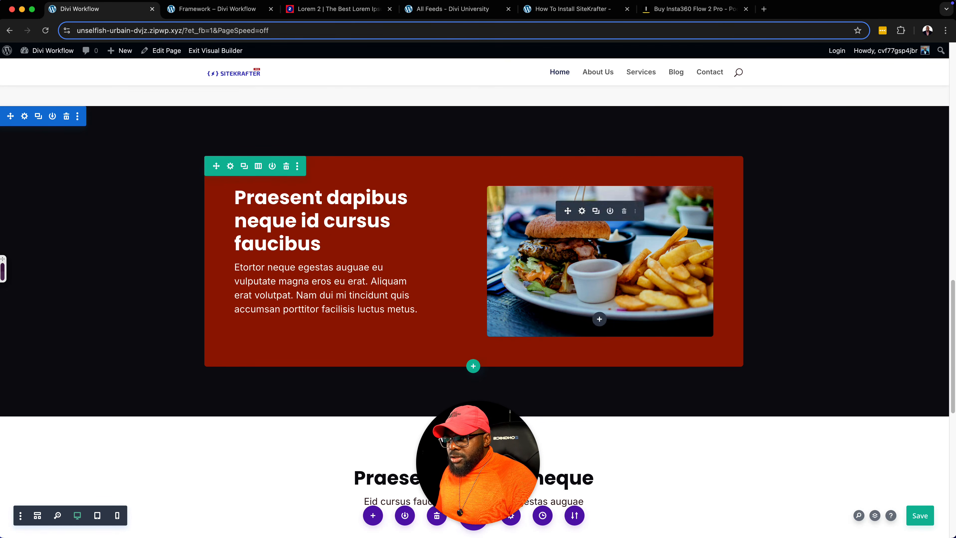
{"action": "scroll", "coordinate": [599, 264], "scroll_direction": "up", "scroll_amount": 8}
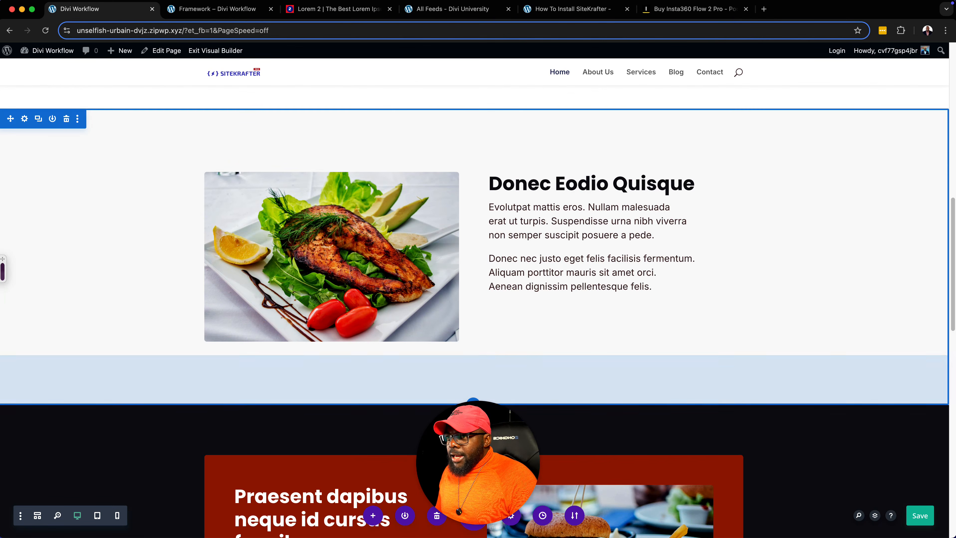
{"action": "scroll", "coordinate": [598, 263], "scroll_direction": "up", "scroll_amount": 9}
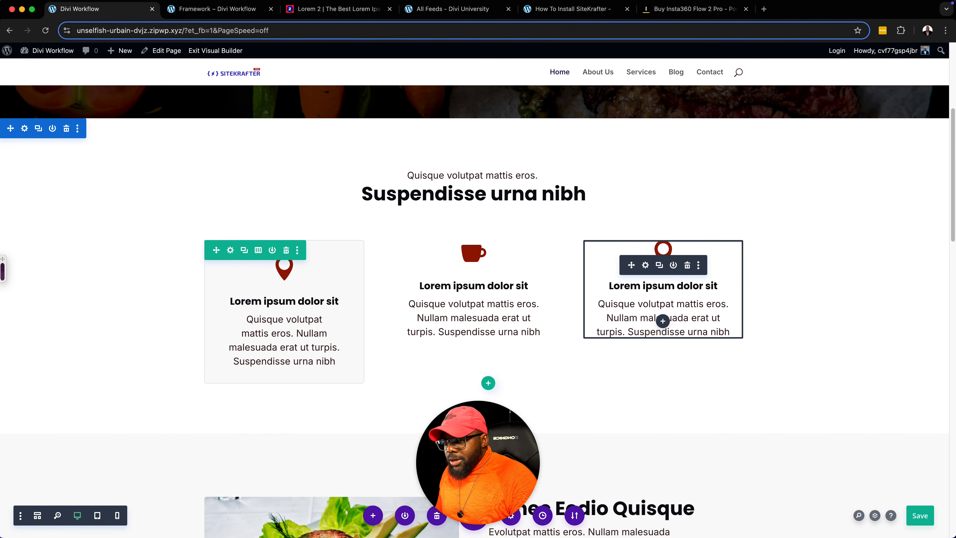
{"action": "scroll", "coordinate": [661, 261], "scroll_direction": "up", "scroll_amount": 4}
{"action": "scroll", "coordinate": [477, 302], "scroll_direction": "up", "scroll_amount": 3}
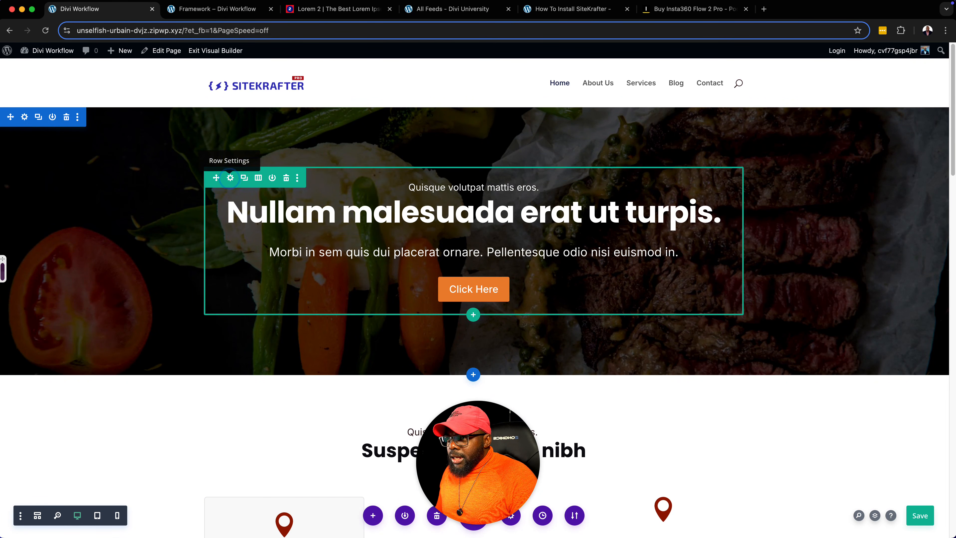
- Set the hero row's CSS class to "padding-large" and save both the row and the page
{"action": "left_click", "coordinate": [230, 177]}
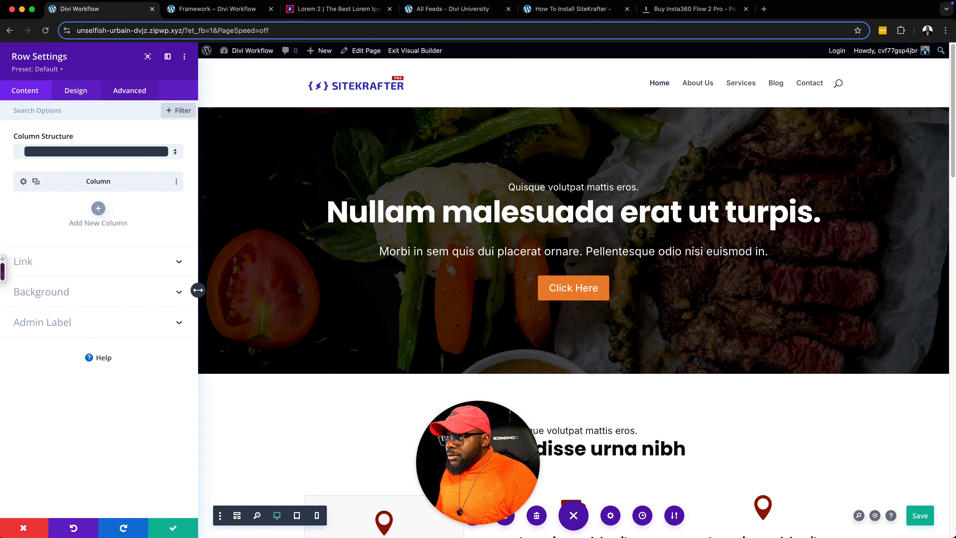
{"action": "left_click", "coordinate": [130, 90]}
{"action": "left_click", "coordinate": [67, 137]}
{"action": "left_click", "coordinate": [61, 209]}
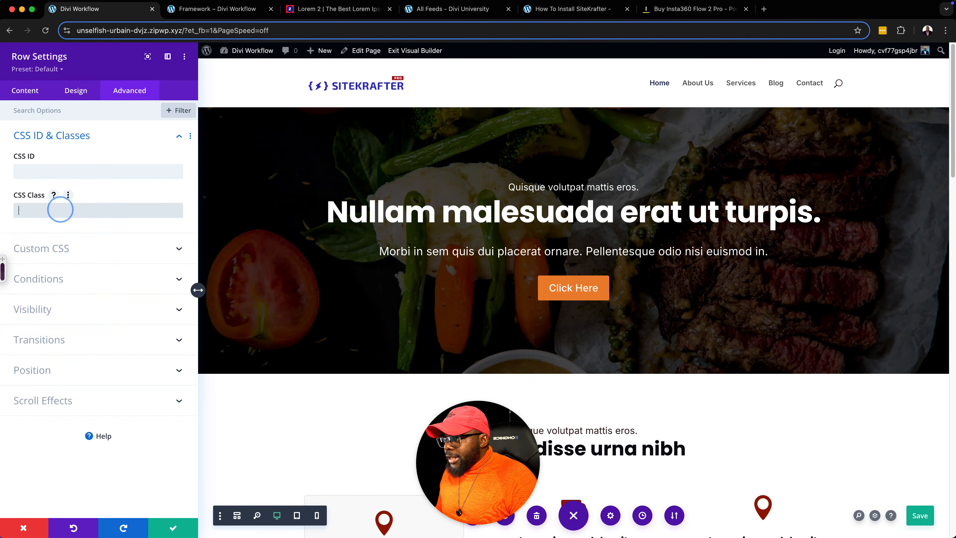
{"action": "type", "text": "padd"}
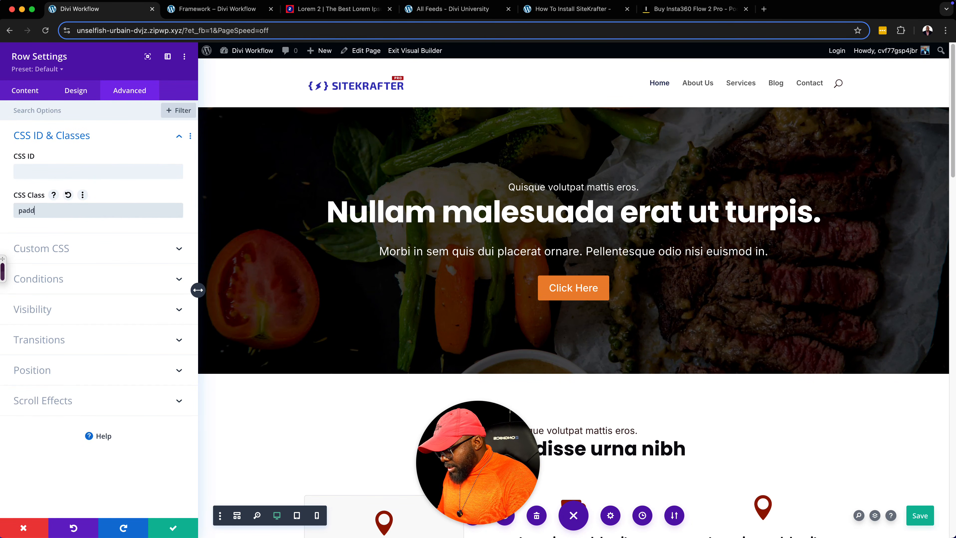
{"action": "type", "text": "ing-la"}
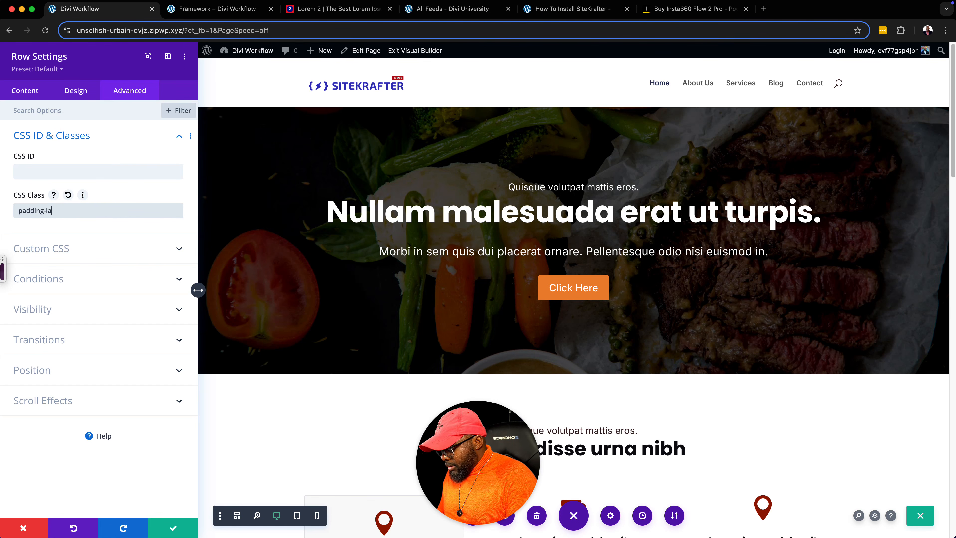
{"action": "type", "text": "rge"}
{"action": "left_click", "coordinate": [172, 526]}
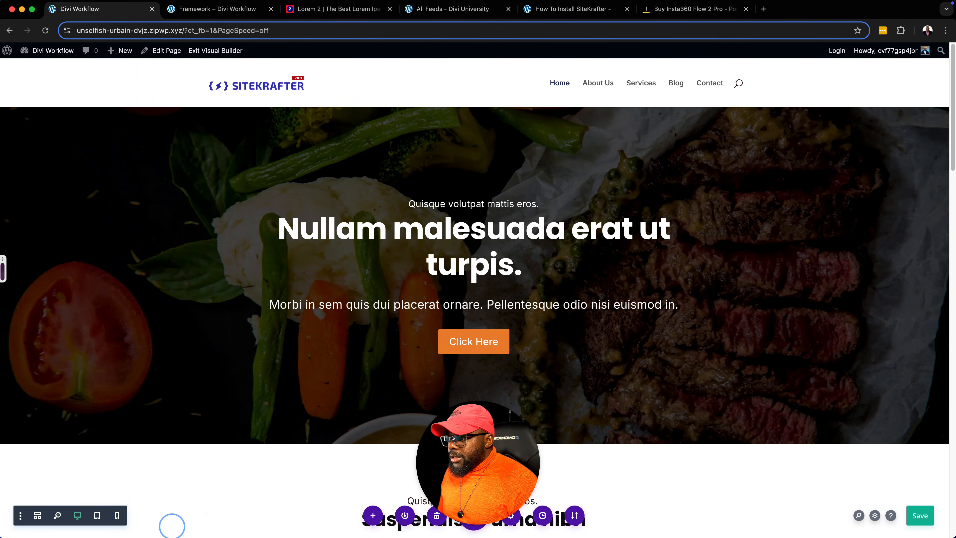
{"action": "key", "text": "super+s"}
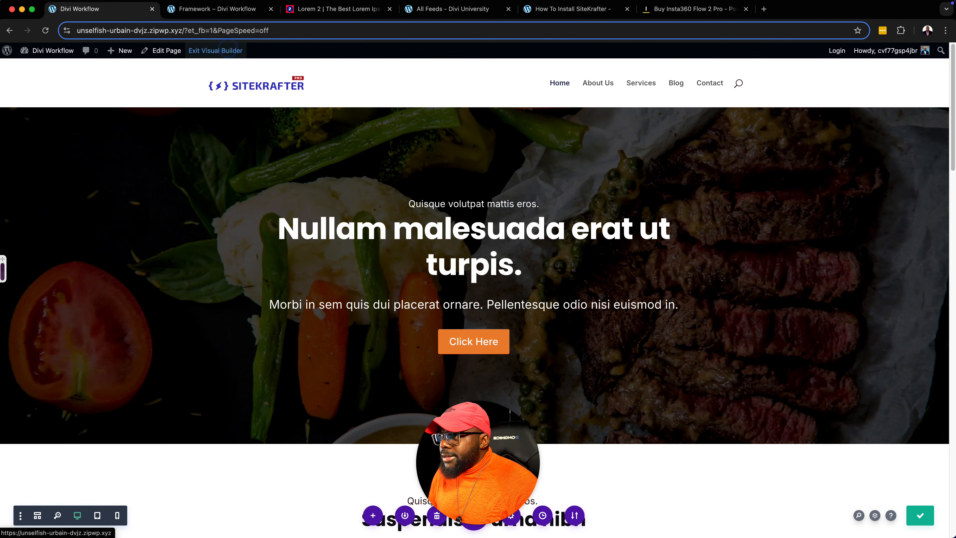
- Exit the visual builder and examine the live page's layout at phone width down to the footer
{"action": "left_click", "coordinate": [215, 50]}
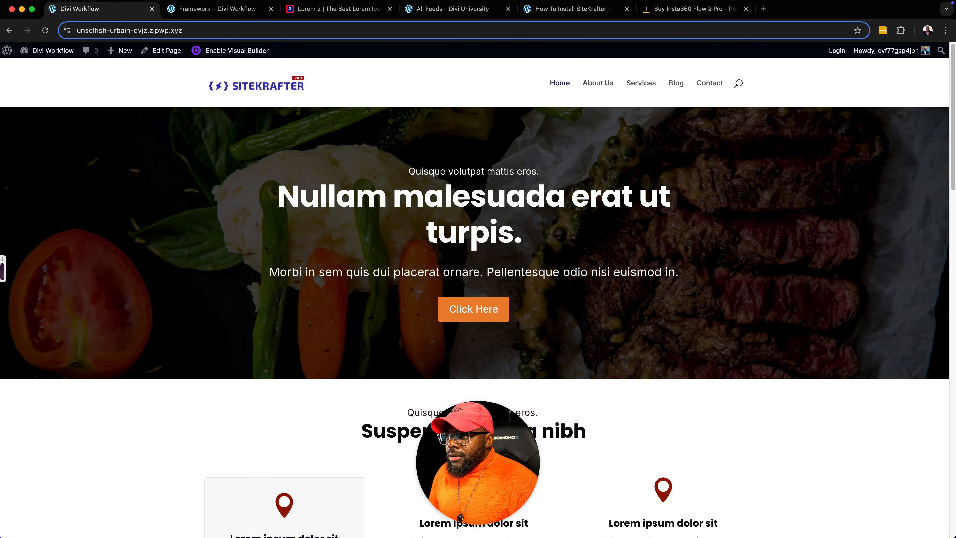
{"action": "left_click_drag", "start_coordinate": [949, 230], "coordinate": [247, 198]}
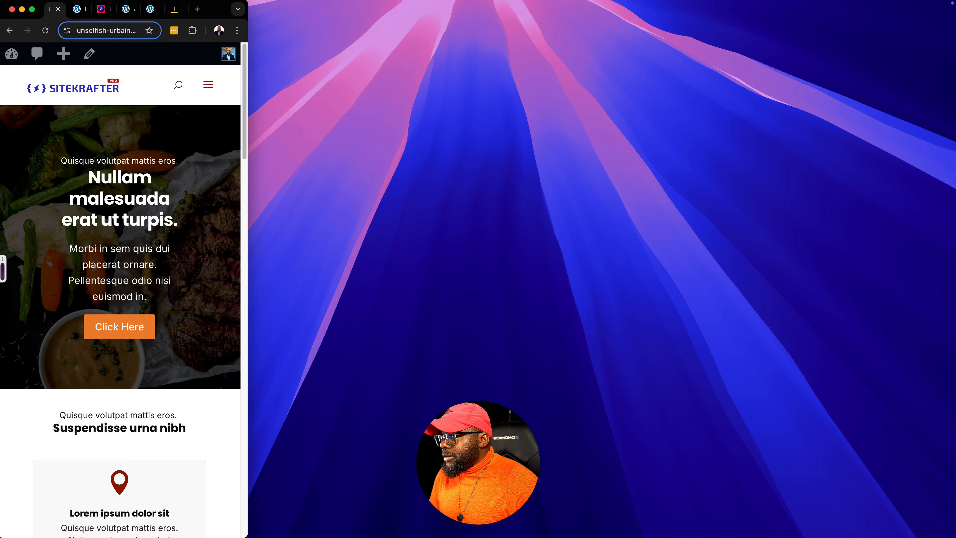
{"action": "scroll", "coordinate": [188, 195], "scroll_direction": "down", "scroll_amount": 3}
{"action": "scroll", "coordinate": [121, 287], "scroll_direction": "down", "scroll_amount": 10}
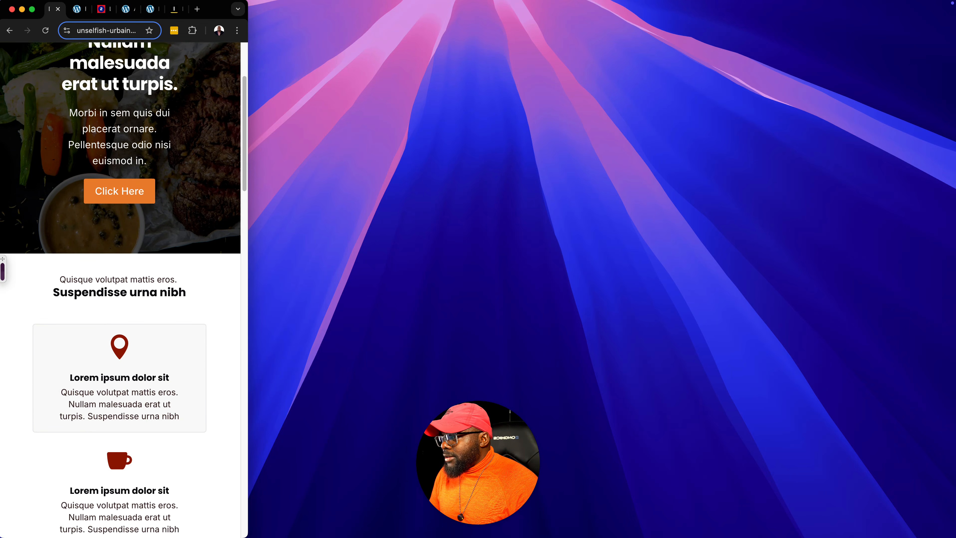
{"action": "scroll", "coordinate": [120, 288], "scroll_direction": "down", "scroll_amount": 9}
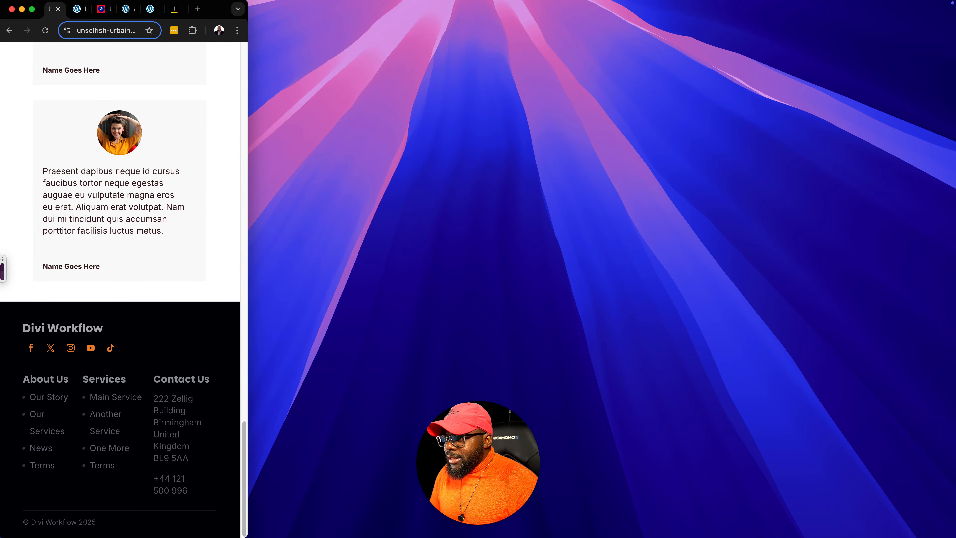
- Restore the browser window to full width and review the desktop layout from the hero section downward
{"action": "left_click_drag", "start_coordinate": [269, 279], "coordinate": [953, 296]}
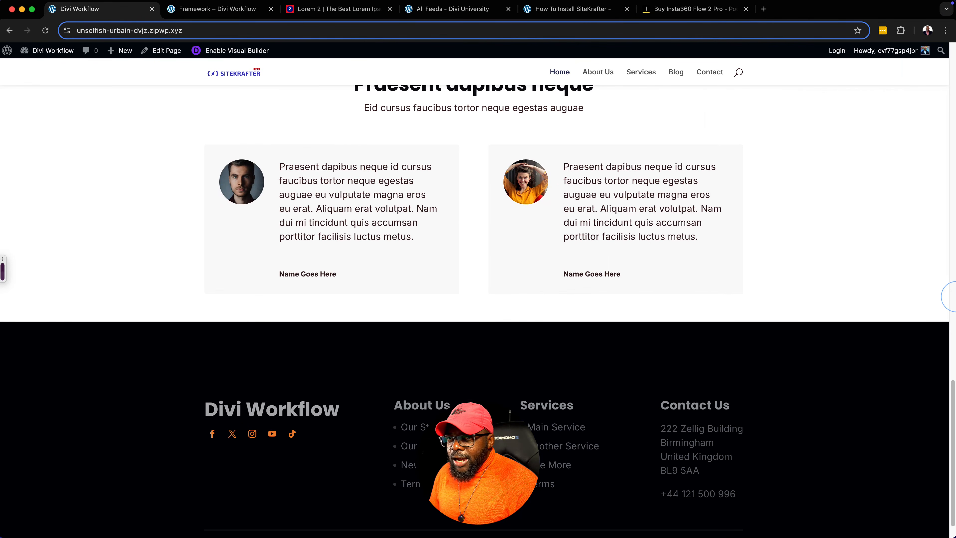
{"action": "scroll", "coordinate": [938, 297], "scroll_direction": "up", "scroll_amount": 5}
{"action": "scroll", "coordinate": [937, 297], "scroll_direction": "up", "scroll_amount": 10}
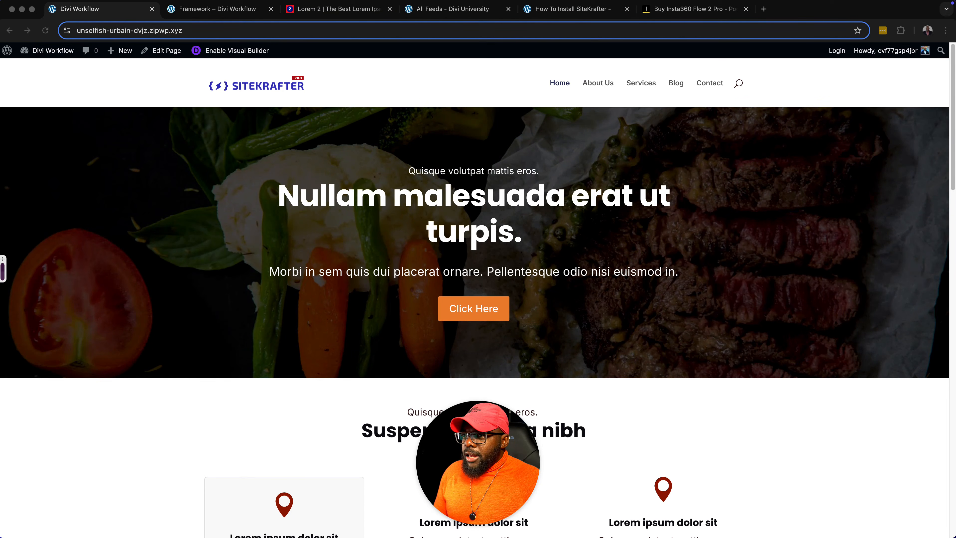
{"action": "scroll", "coordinate": [478, 263], "scroll_direction": "down", "scroll_amount": 8}
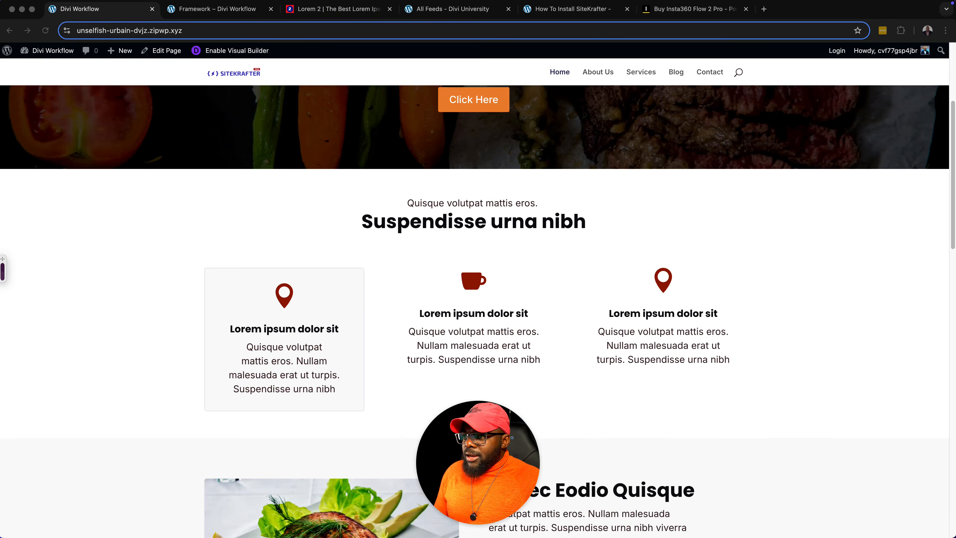
{"action": "scroll", "coordinate": [478, 263], "scroll_direction": "down", "scroll_amount": 7}
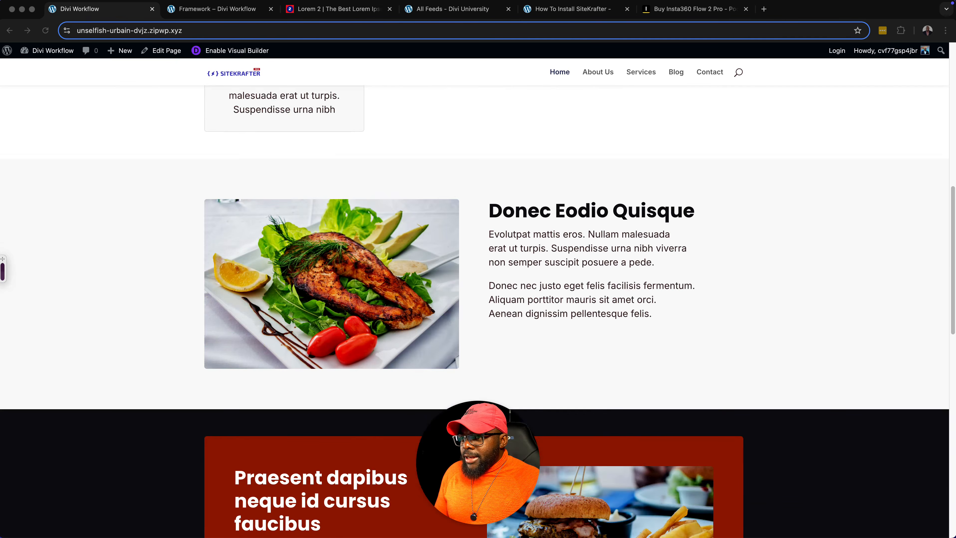
- Examine the finished desktop page from the salmon image section through the testimonials and footer, and recheck the sections up to the hero banner
{"action": "scroll", "coordinate": [478, 263], "scroll_direction": "down", "scroll_amount": 6}
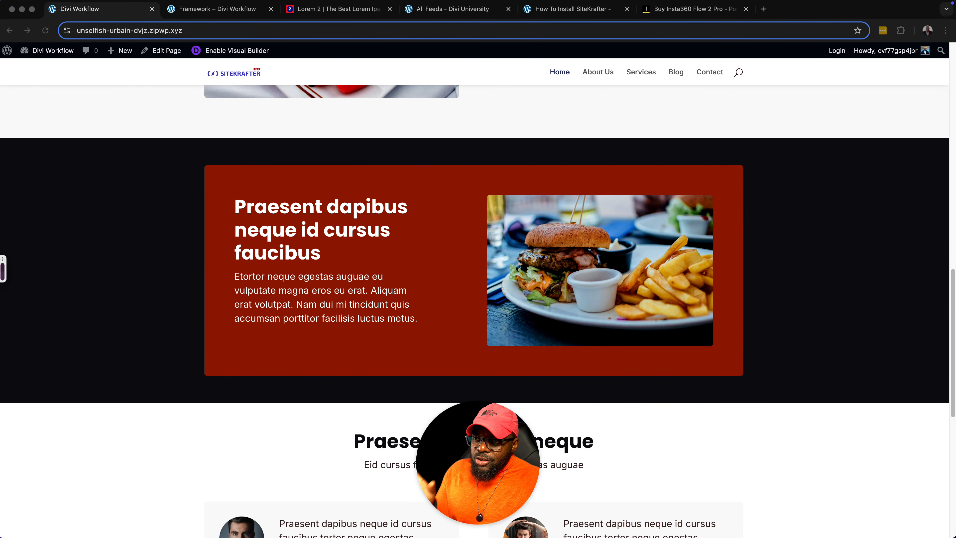
{"action": "scroll", "coordinate": [478, 264], "scroll_direction": "down", "scroll_amount": 10}
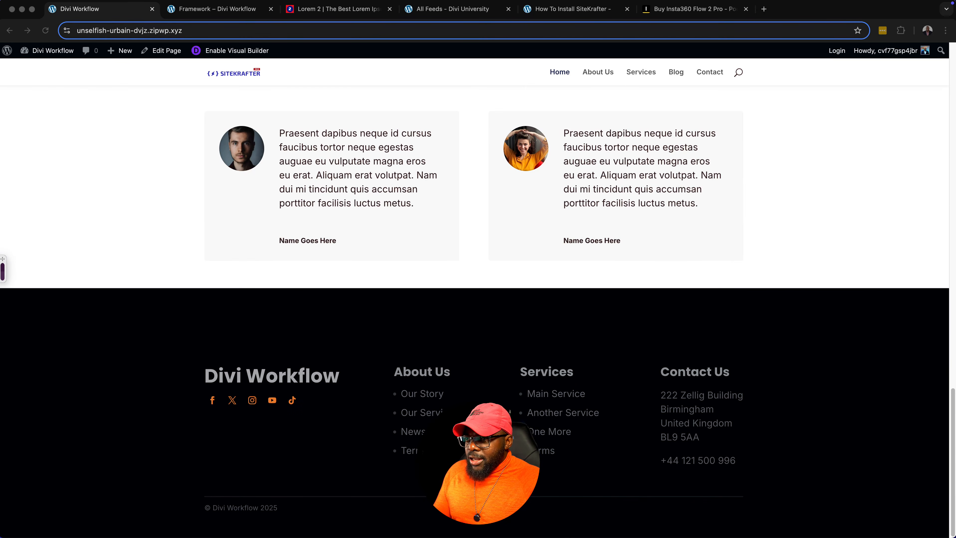
{"action": "scroll", "coordinate": [478, 264], "scroll_direction": "up", "scroll_amount": 20}
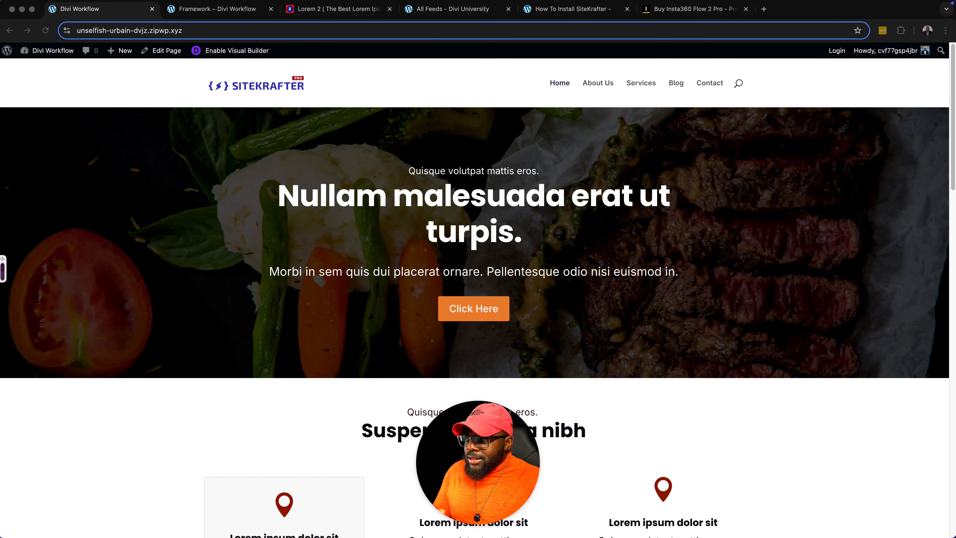
{"action": "scroll", "coordinate": [478, 263], "scroll_direction": "down", "scroll_amount": 10}
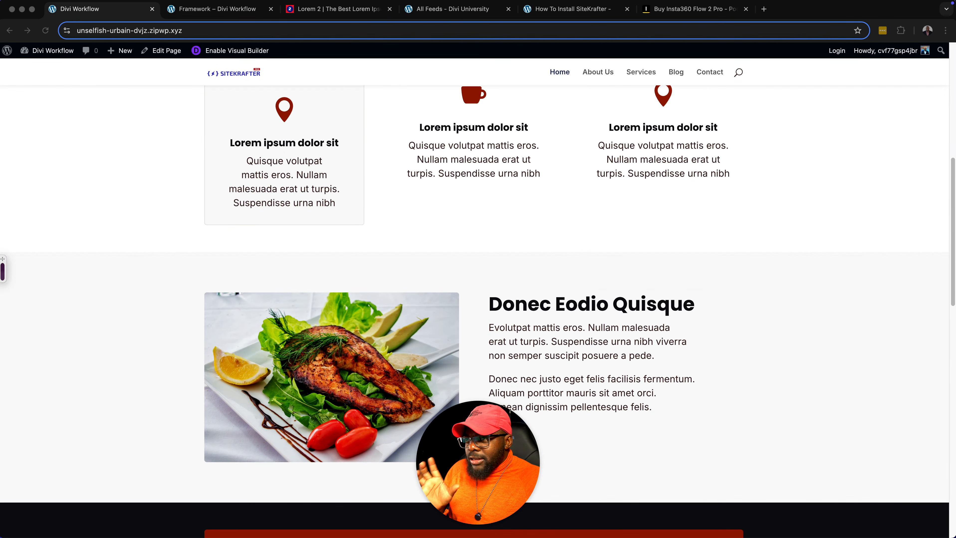
{"action": "scroll", "coordinate": [478, 263], "scroll_direction": "down", "scroll_amount": 8}
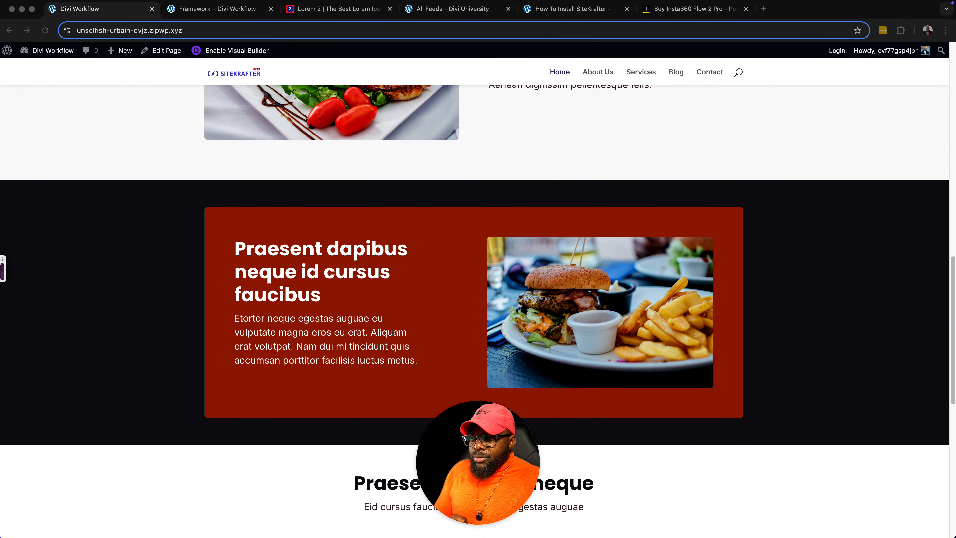
{"action": "scroll", "coordinate": [478, 263], "scroll_direction": "up", "scroll_amount": 9}
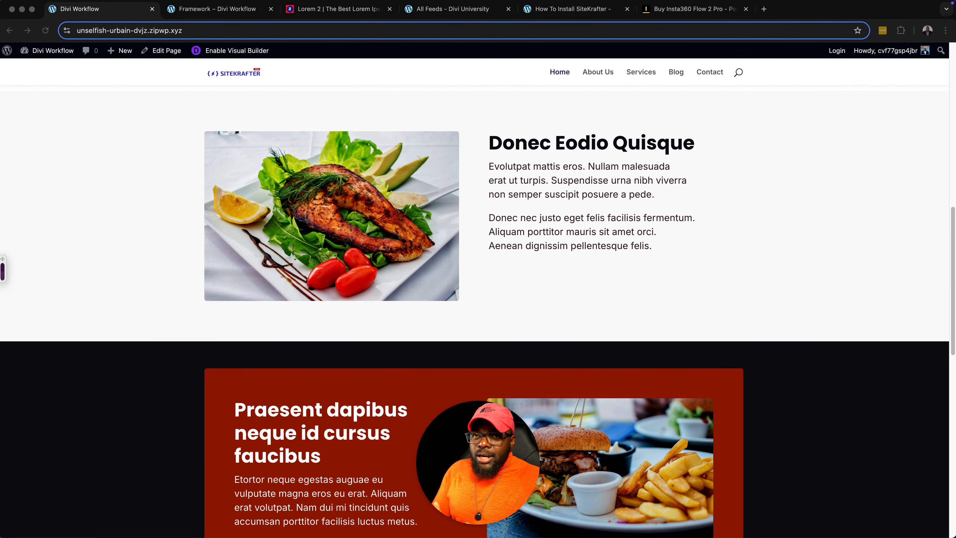
{"action": "scroll", "coordinate": [478, 263], "scroll_direction": "up", "scroll_amount": 6}
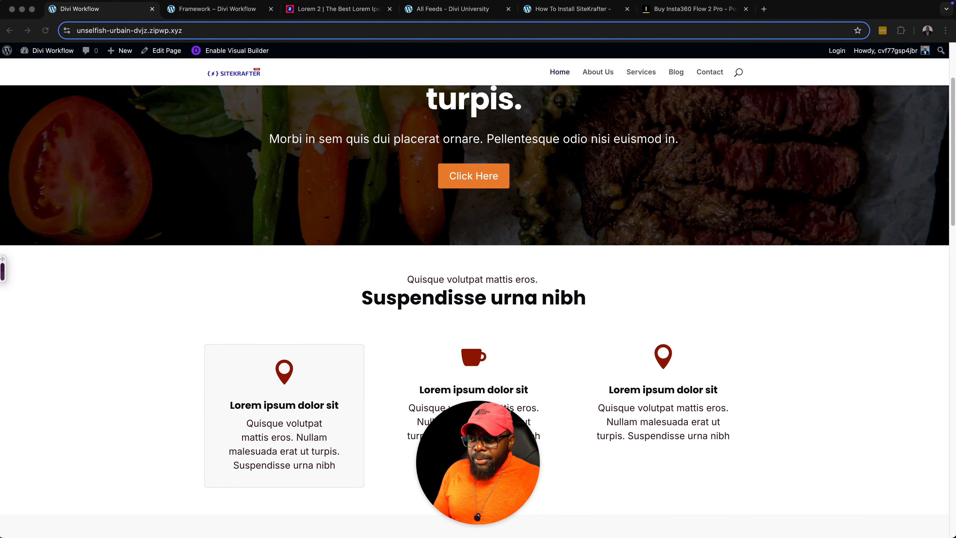
{"action": "scroll", "coordinate": [478, 263], "scroll_direction": "up", "scroll_amount": 4}
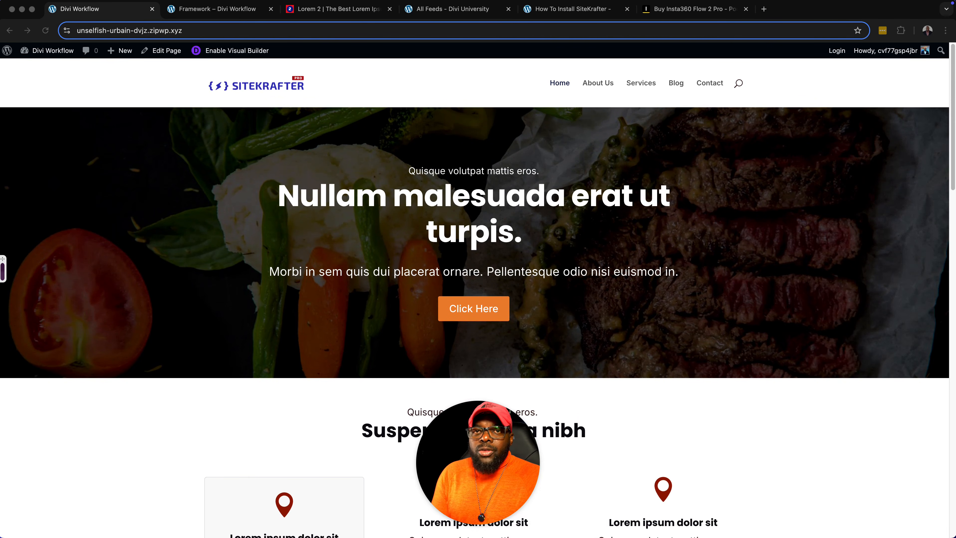